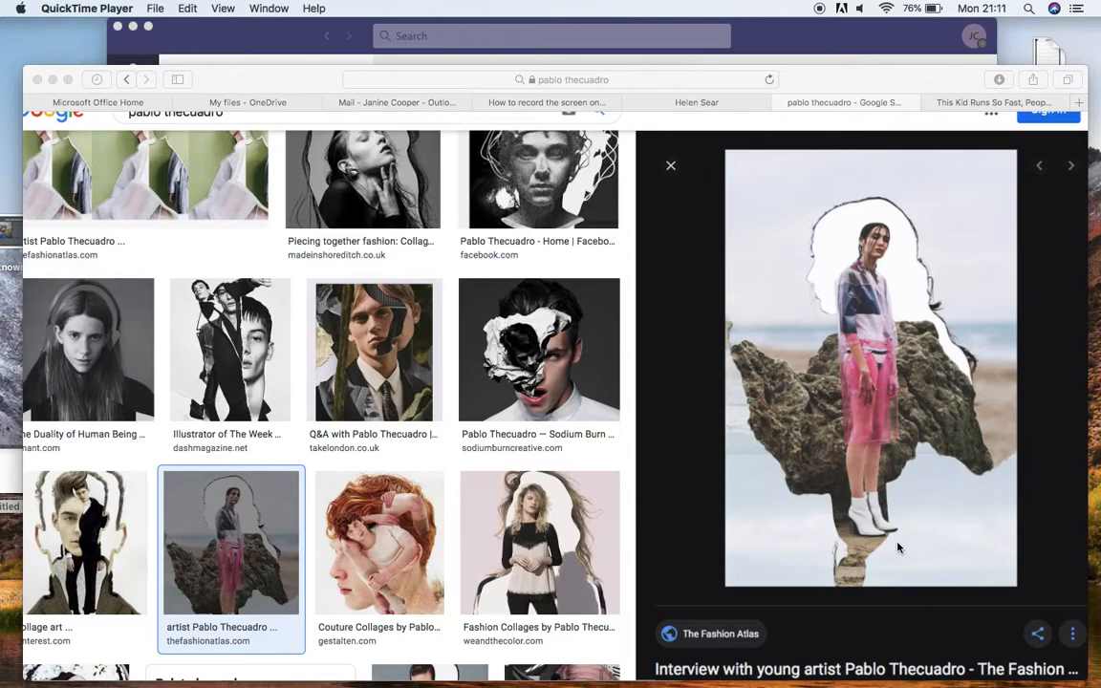
Step: Switch to Photoshop, collapse the History panel, and look through the three open photos of the woman, silhouette and rock
{"action": "mouse_move", "coordinate": [608, 686]}
{"action": "left_click", "coordinate": [648, 671]}
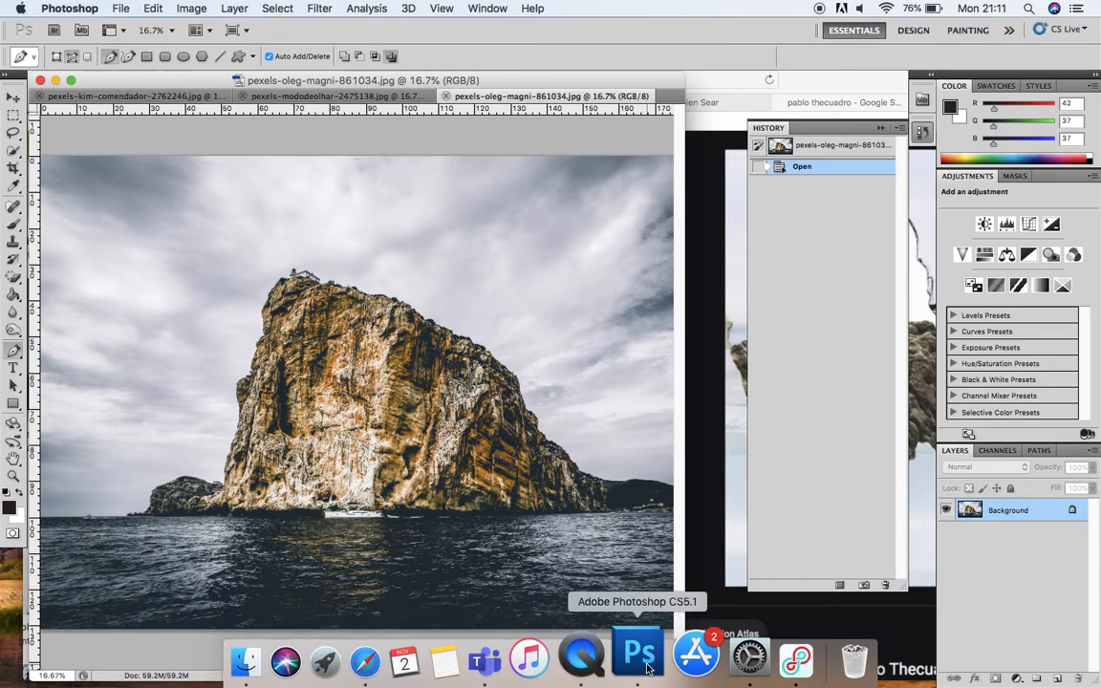
{"action": "left_click", "coordinate": [175, 98]}
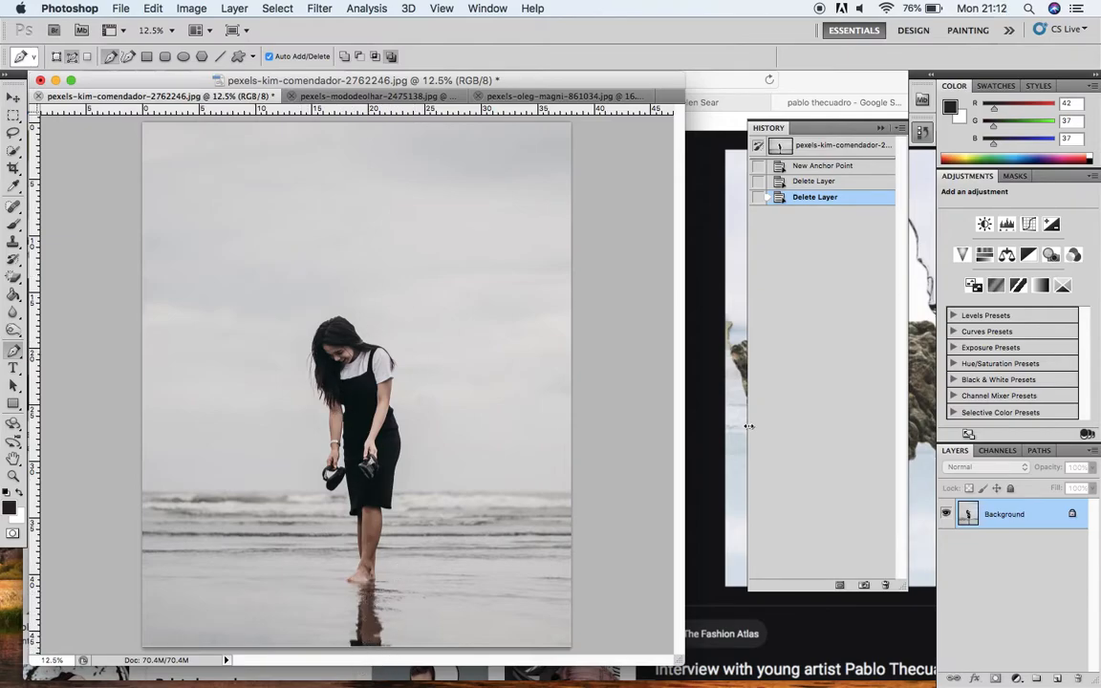
{"action": "left_click", "coordinate": [879, 128]}
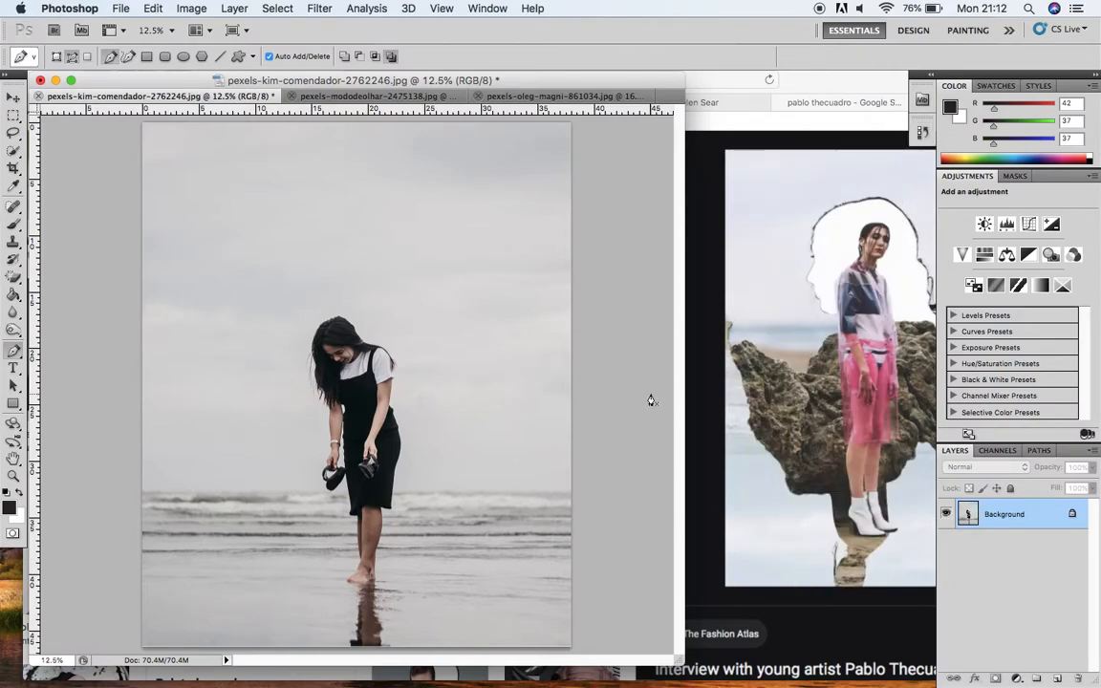
{"action": "left_click", "coordinate": [313, 96]}
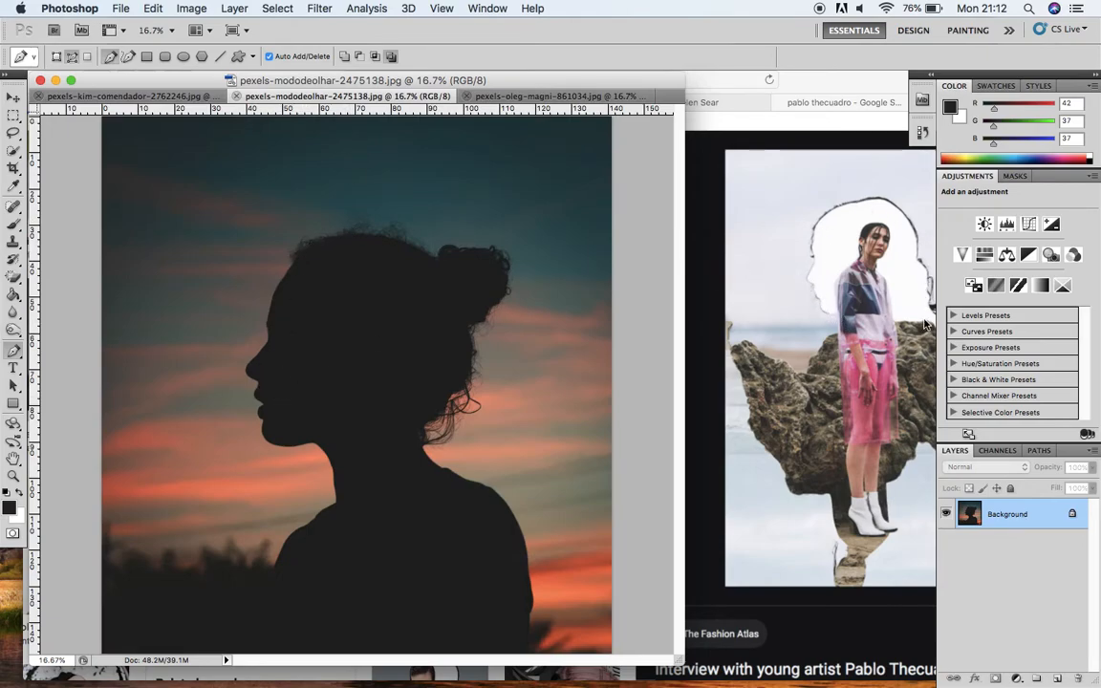
{"action": "left_click", "coordinate": [182, 96]}
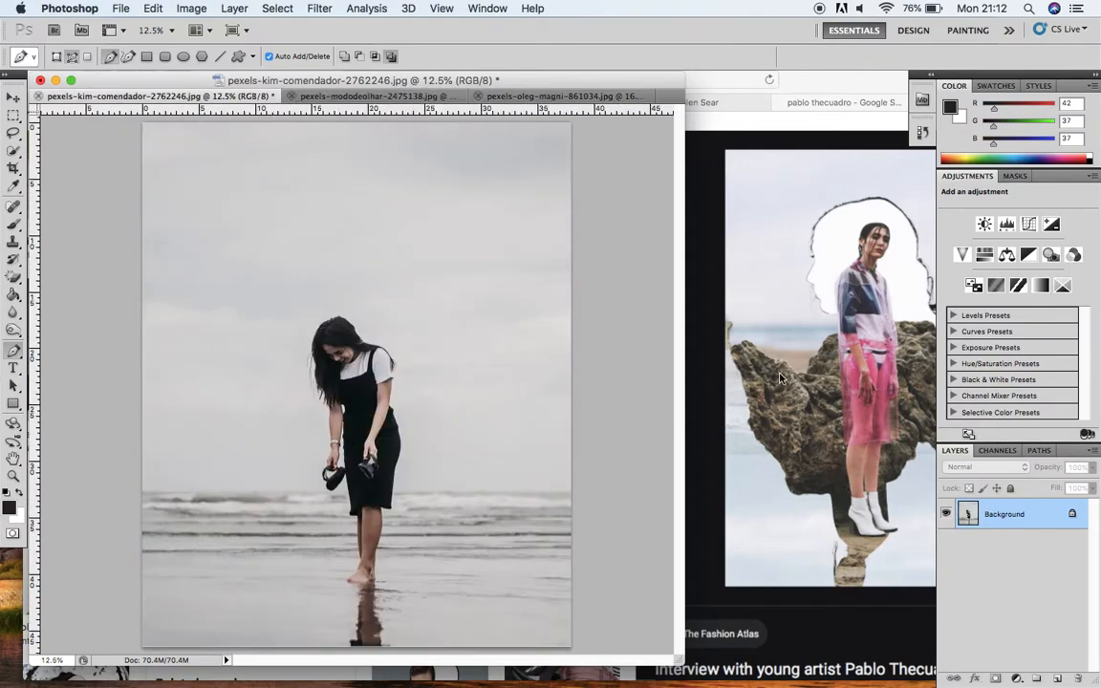
{"action": "left_click", "coordinate": [504, 95]}
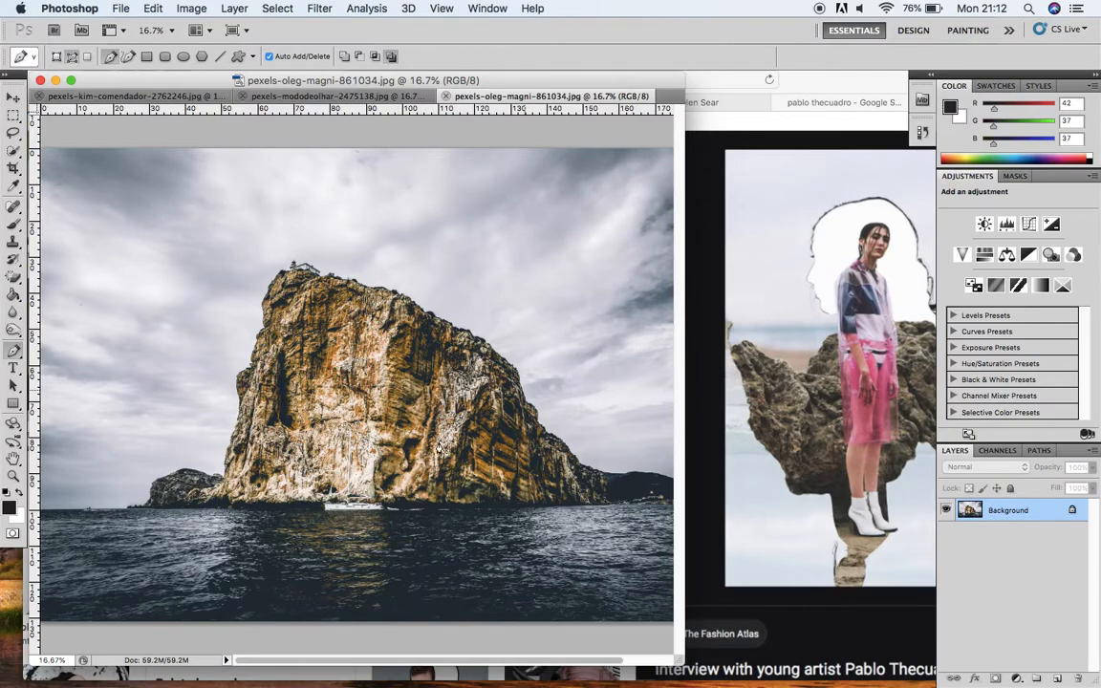
{"action": "left_click", "coordinate": [346, 96]}
Step: Duplicate the Background layer of the beach photo with the woman, keeping the name Background copy
{"action": "left_click", "coordinate": [182, 96]}
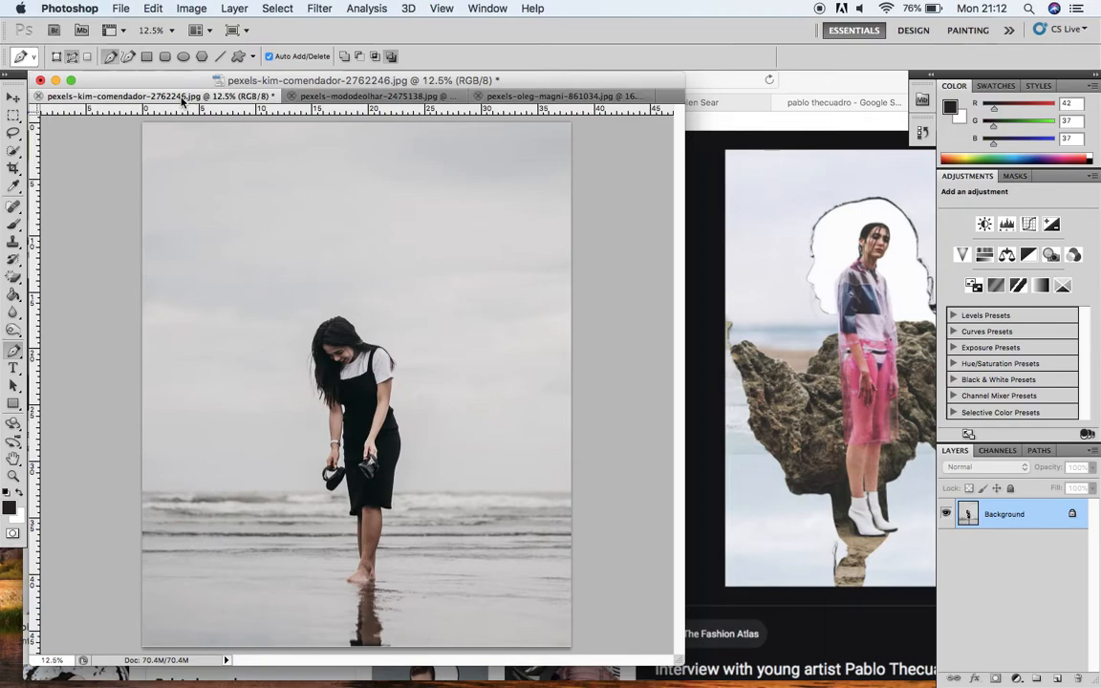
{"action": "right_click", "coordinate": [985, 520]}
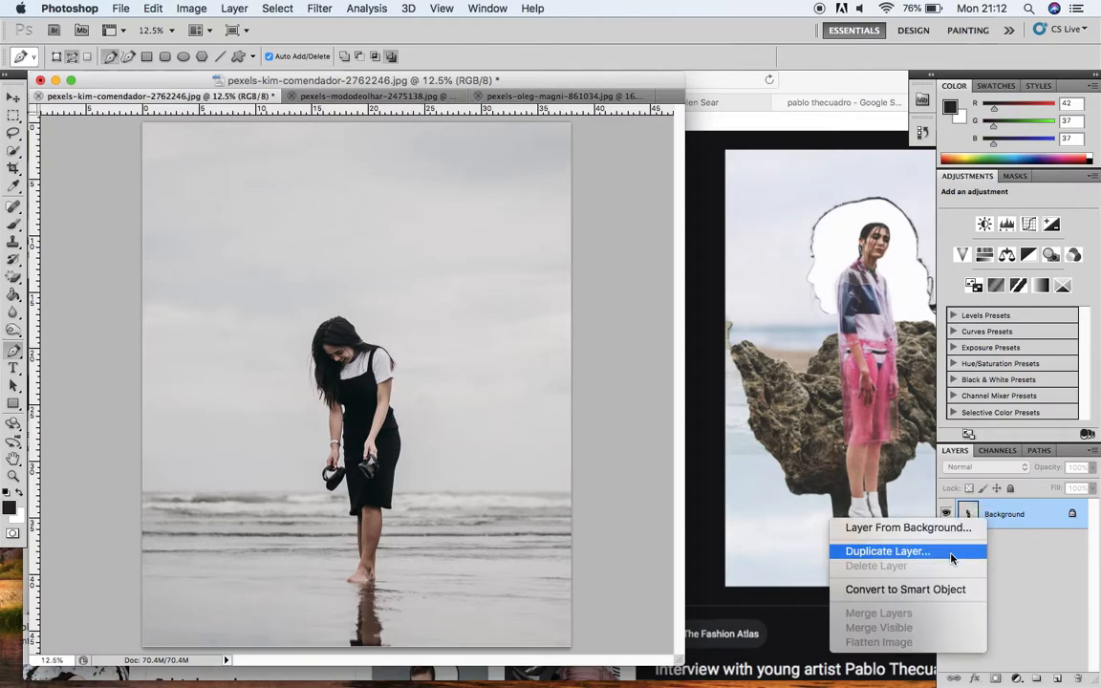
{"action": "left_click", "coordinate": [951, 553]}
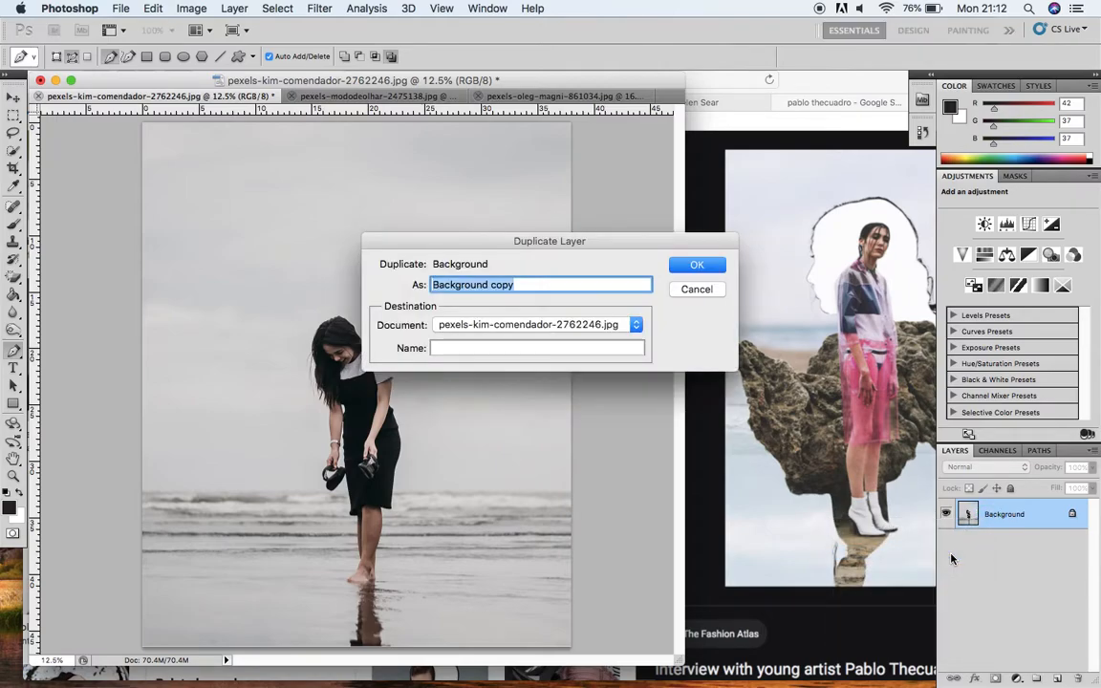
{"action": "left_click", "coordinate": [697, 265]}
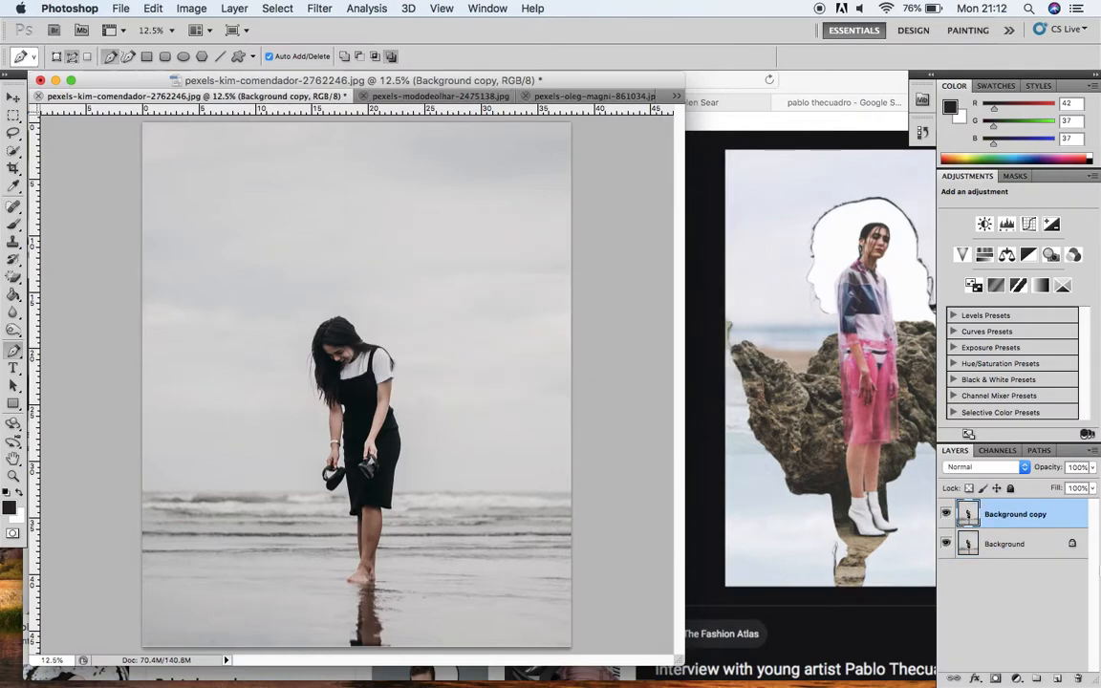
{"action": "right_click", "coordinate": [1002, 527]}
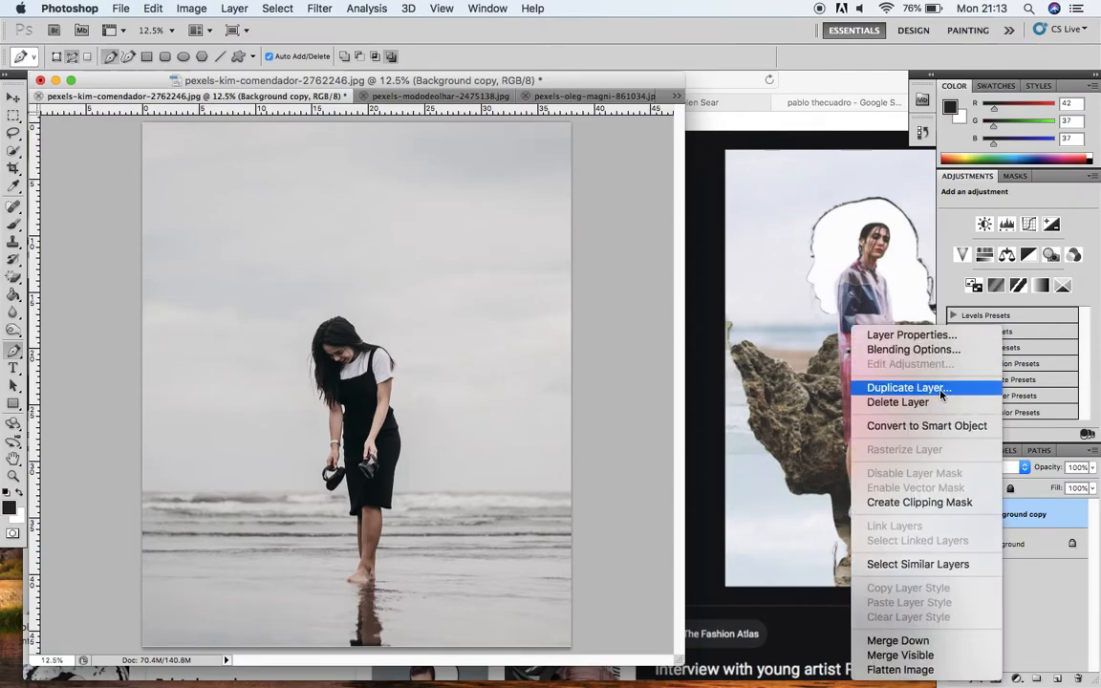
{"action": "left_click", "coordinate": [1041, 578]}
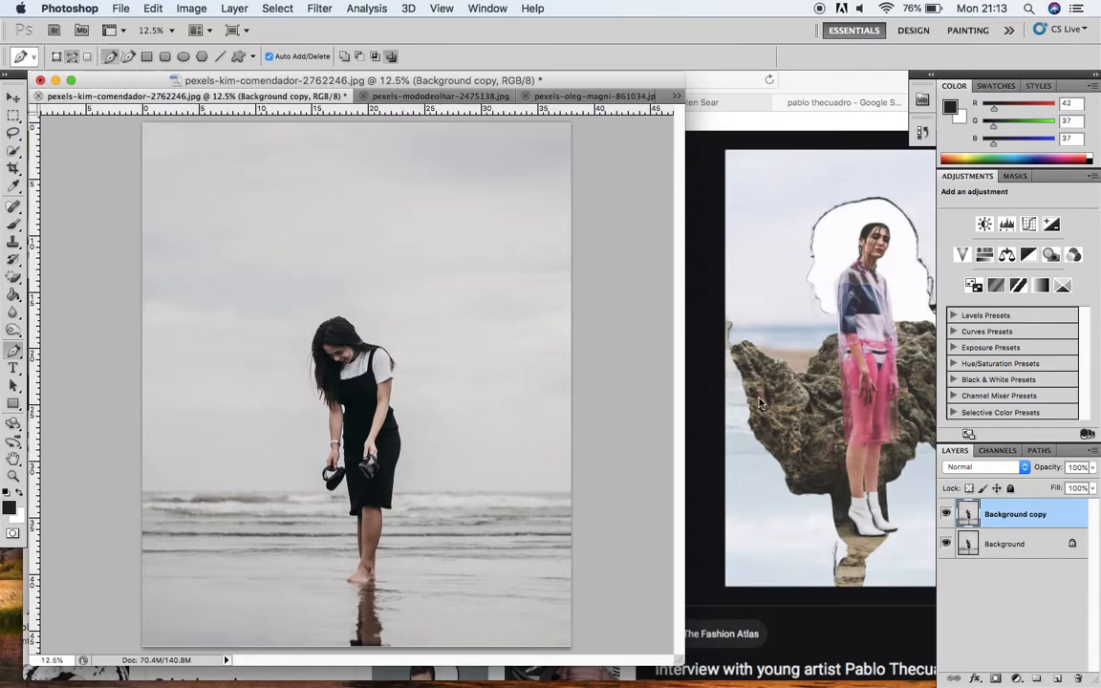
Step: Copy the sea rock photo with the Move tool into the woman's beach document as a new top layer
{"action": "left_click", "coordinate": [570, 97]}
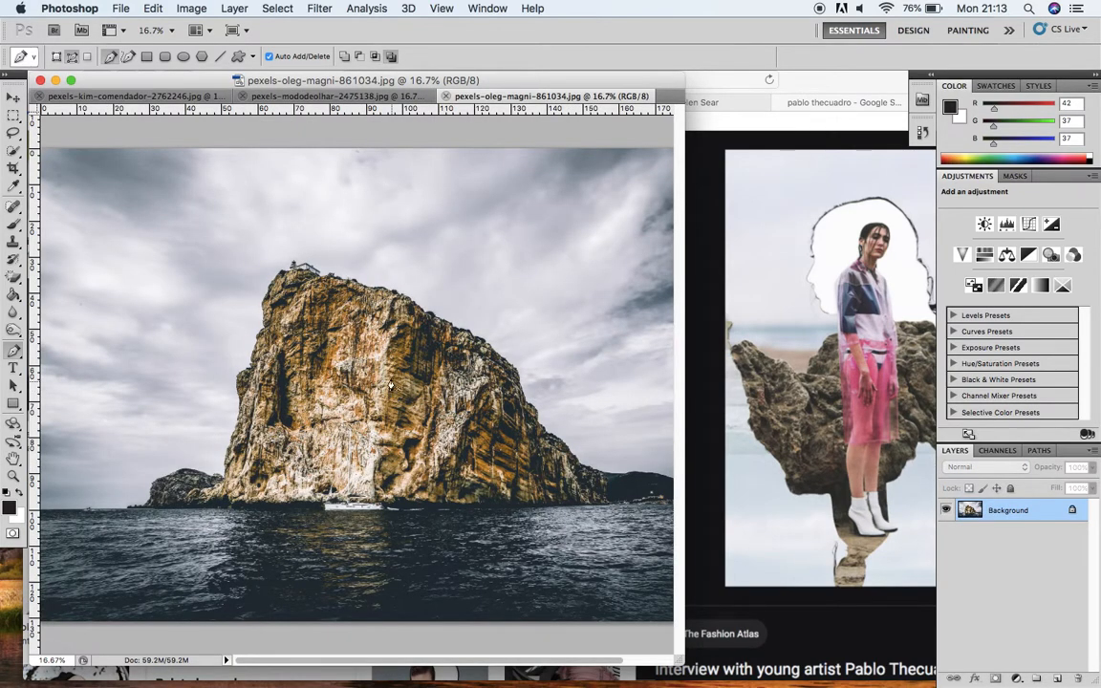
{"action": "left_click", "coordinate": [13, 100]}
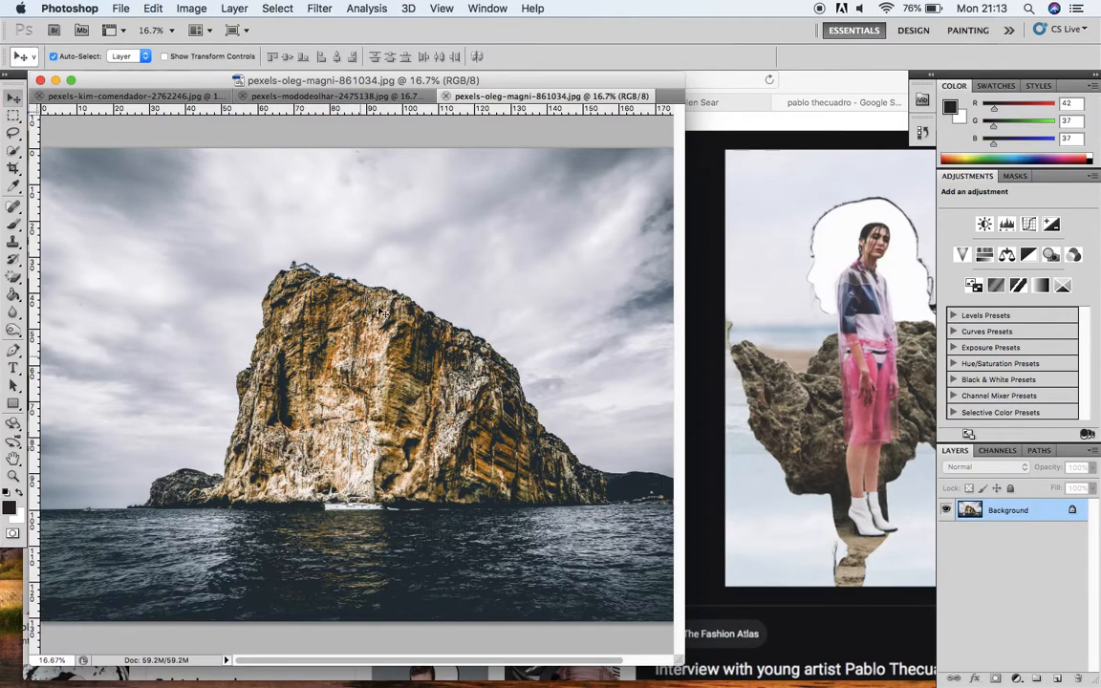
{"action": "left_click", "coordinate": [361, 378]}
{"action": "mouse_move", "coordinate": [361, 379]}
{"action": "left_mouse_down"}
{"action": "mouse_move", "coordinate": [233, 200]}
{"action": "mouse_move", "coordinate": [179, 99]}
{"action": "mouse_move", "coordinate": [354, 373]}
{"action": "mouse_move", "coordinate": [319, 330]}
{"action": "mouse_move", "coordinate": [360, 364]}
{"action": "left_mouse_up"}
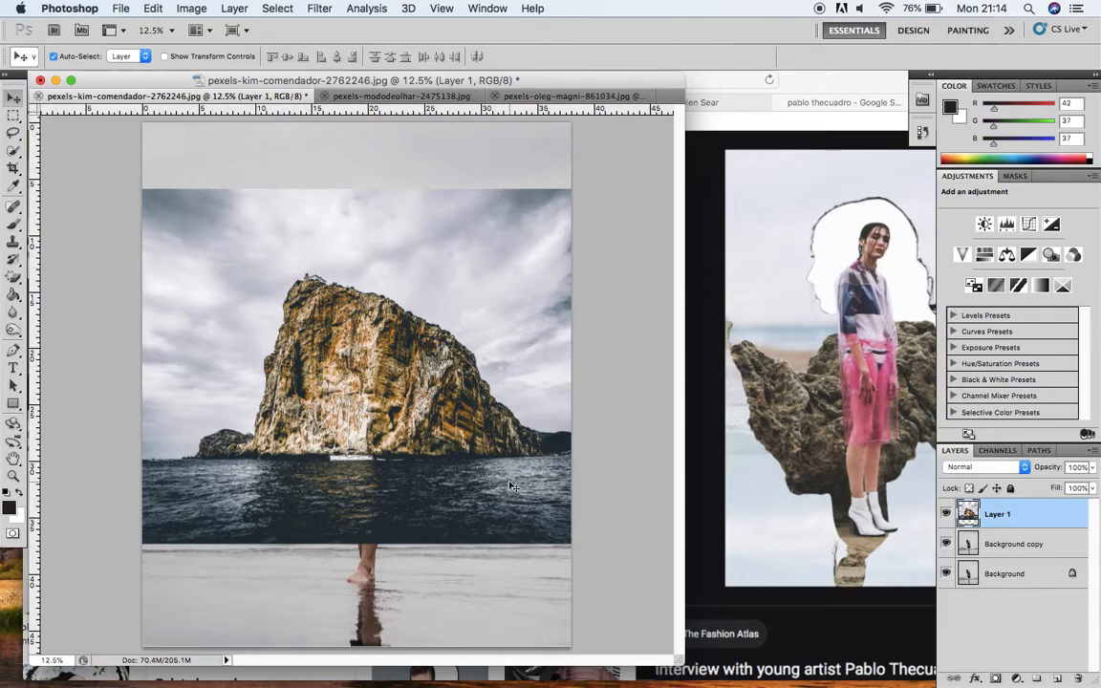
Step: Compare the rock layer with the beach photo beneath it by hiding and showing Layer 1
{"action": "left_click", "coordinate": [1003, 544]}
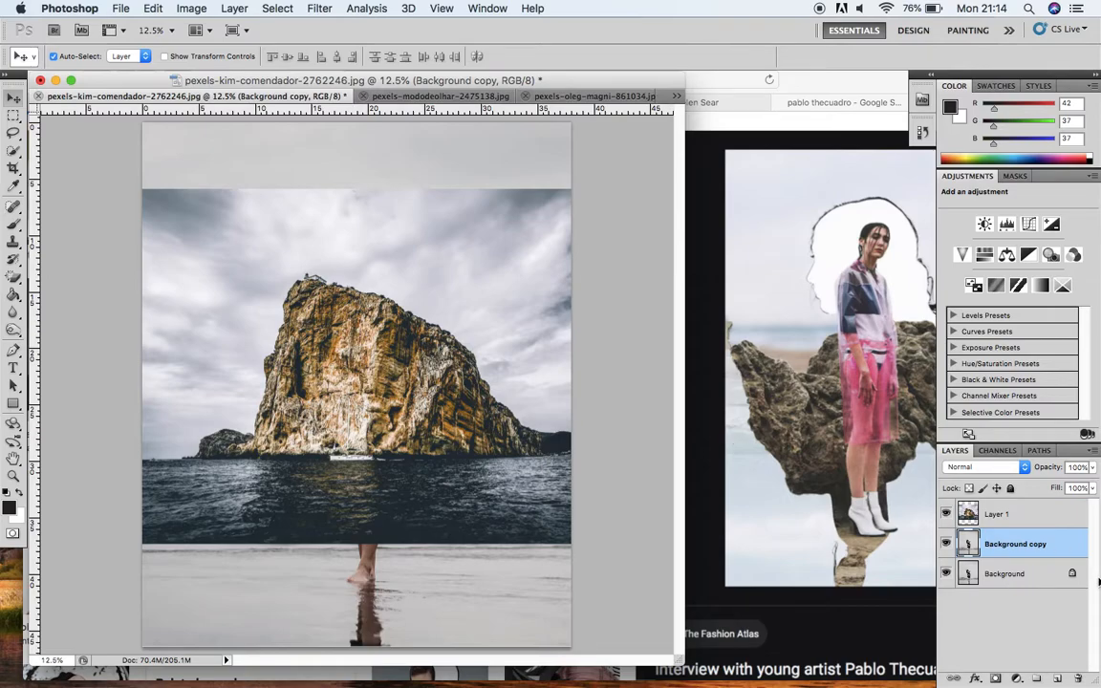
{"action": "left_click", "coordinate": [946, 515]}
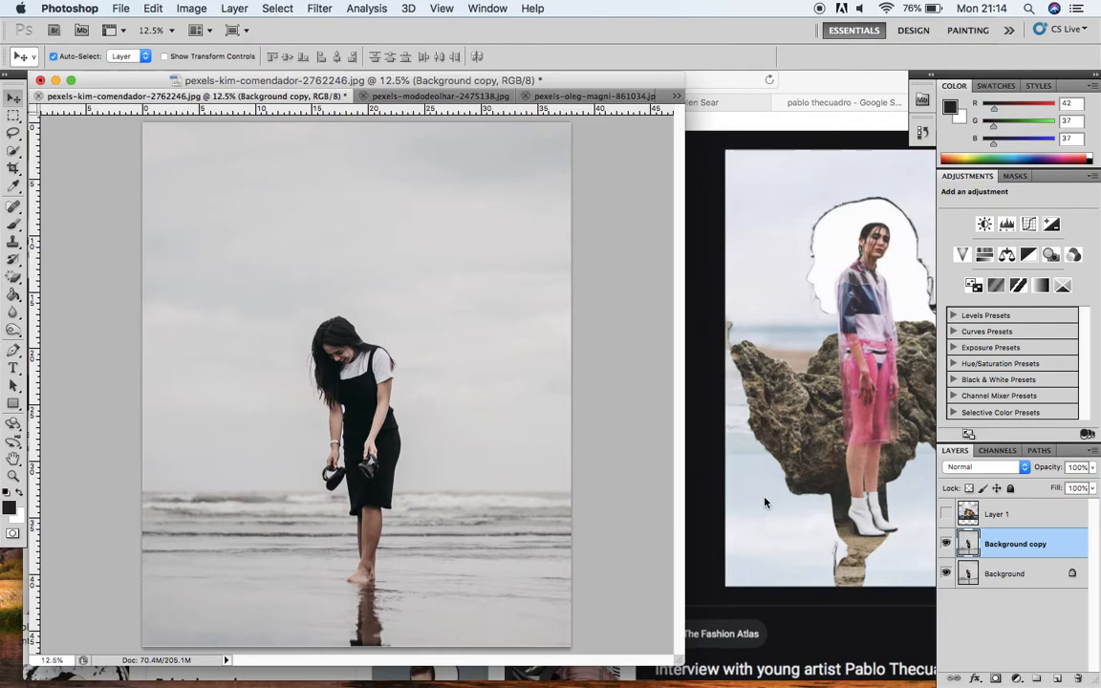
{"action": "left_click", "coordinate": [997, 514]}
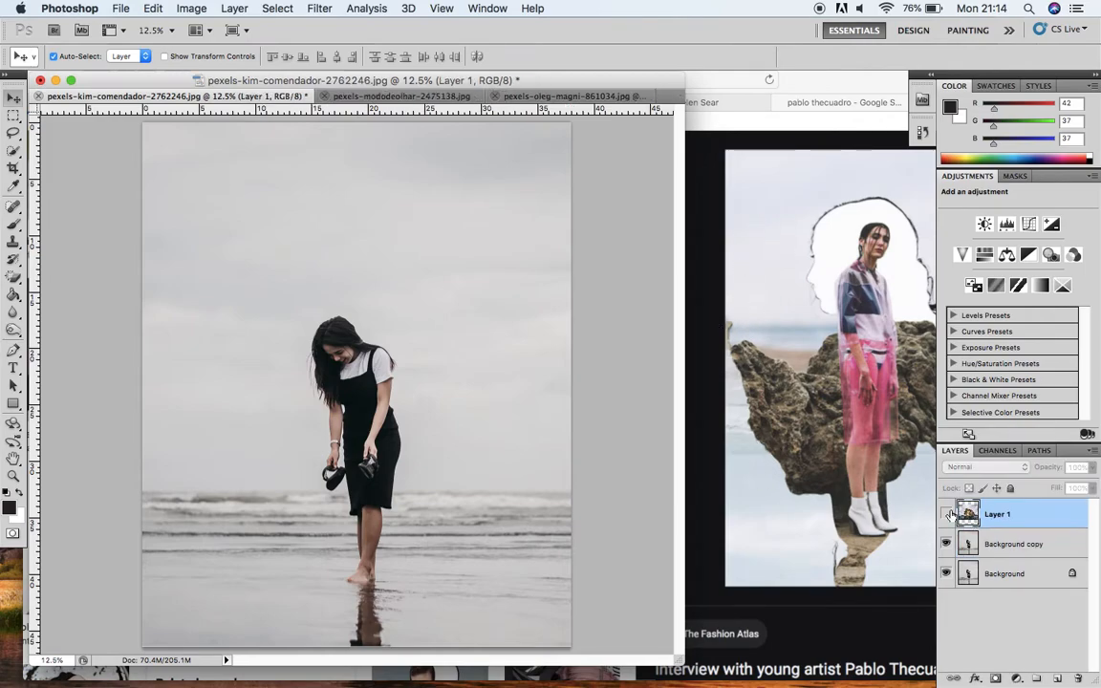
{"action": "left_click", "coordinate": [946, 514]}
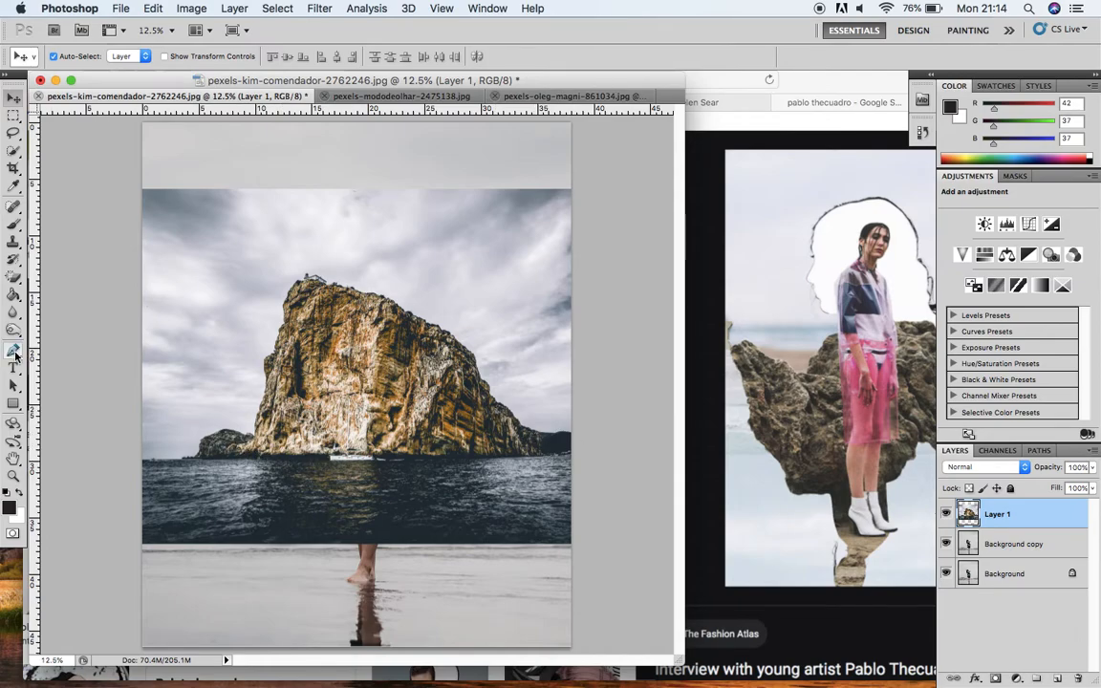
Step: Try to select the rock on Layer 1 with the Quick Selection tool, and clear the selection
{"action": "left_click", "coordinate": [18, 158]}
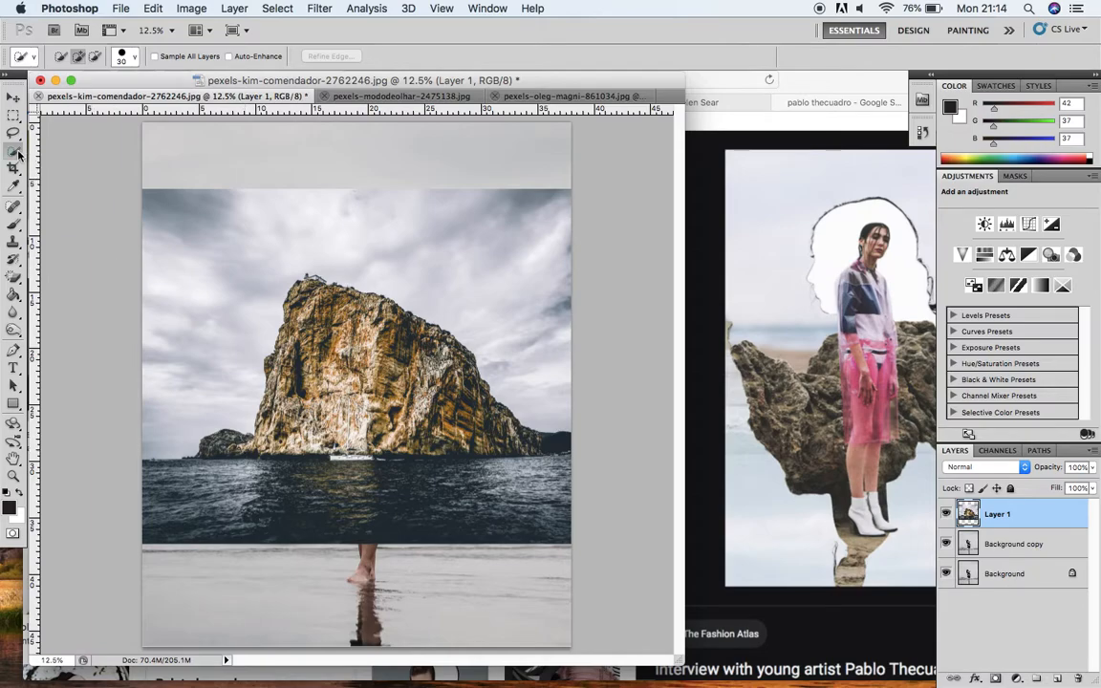
{"action": "mouse_move", "coordinate": [244, 453]}
{"action": "left_mouse_down"}
{"action": "mouse_move", "coordinate": [265, 381]}
{"action": "mouse_move", "coordinate": [295, 287]}
{"action": "mouse_move", "coordinate": [329, 315]}
{"action": "mouse_move", "coordinate": [308, 409]}
{"action": "mouse_move", "coordinate": [295, 410]}
{"action": "mouse_move", "coordinate": [297, 346]}
{"action": "mouse_move", "coordinate": [271, 446]}
{"action": "mouse_move", "coordinate": [340, 441]}
{"action": "mouse_move", "coordinate": [329, 300]}
{"action": "mouse_move", "coordinate": [338, 294]}
{"action": "mouse_move", "coordinate": [400, 326]}
{"action": "mouse_move", "coordinate": [361, 323]}
{"action": "mouse_move", "coordinate": [368, 361]}
{"action": "mouse_move", "coordinate": [352, 346]}
{"action": "mouse_move", "coordinate": [371, 411]}
{"action": "mouse_move", "coordinate": [358, 429]}
{"action": "mouse_move", "coordinate": [370, 438]}
{"action": "mouse_move", "coordinate": [403, 439]}
{"action": "mouse_move", "coordinate": [388, 403]}
{"action": "mouse_move", "coordinate": [418, 379]}
{"action": "mouse_move", "coordinate": [446, 418]}
{"action": "mouse_move", "coordinate": [424, 353]}
{"action": "mouse_move", "coordinate": [431, 346]}
{"action": "mouse_move", "coordinate": [456, 364]}
{"action": "mouse_move", "coordinate": [441, 342]}
{"action": "mouse_move", "coordinate": [450, 338]}
{"action": "mouse_move", "coordinate": [440, 358]}
{"action": "mouse_move", "coordinate": [463, 390]}
{"action": "mouse_move", "coordinate": [464, 381]}
{"action": "mouse_move", "coordinate": [428, 402]}
{"action": "mouse_move", "coordinate": [413, 397]}
{"action": "mouse_move", "coordinate": [414, 432]}
{"action": "mouse_move", "coordinate": [403, 441]}
{"action": "mouse_move", "coordinate": [413, 445]}
{"action": "mouse_move", "coordinate": [396, 445]}
{"action": "mouse_move", "coordinate": [481, 435]}
{"action": "mouse_move", "coordinate": [491, 450]}
{"action": "mouse_move", "coordinate": [485, 426]}
{"action": "mouse_move", "coordinate": [509, 442]}
{"action": "mouse_move", "coordinate": [557, 442]}
{"action": "left_mouse_up"}
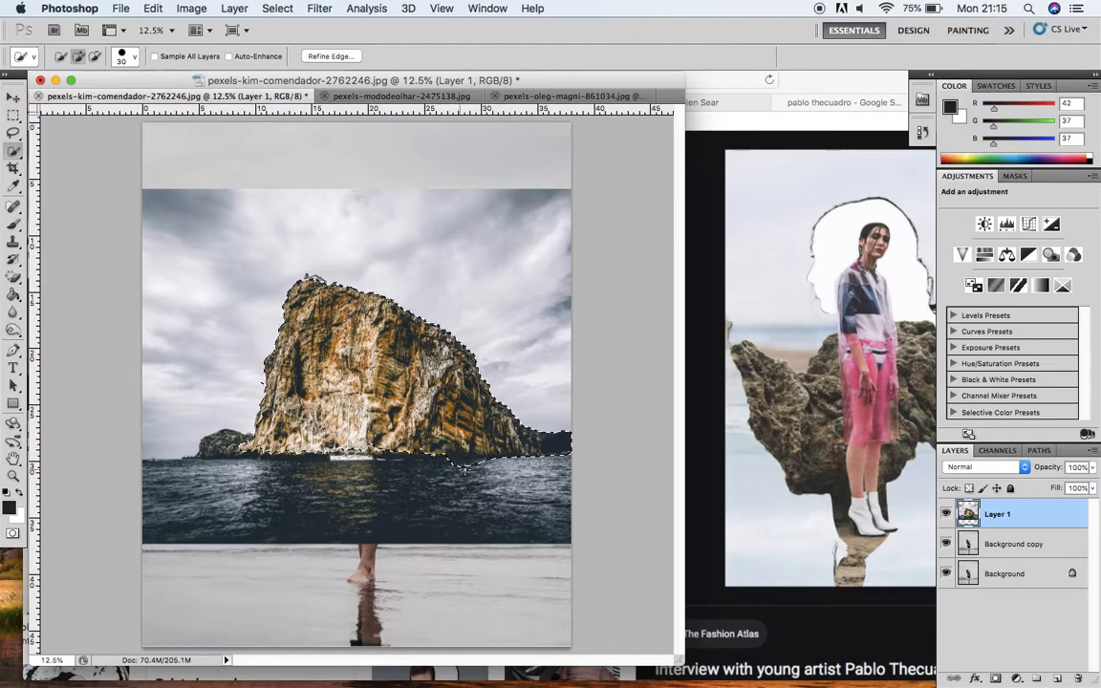
{"action": "key", "text": "super+plus"}
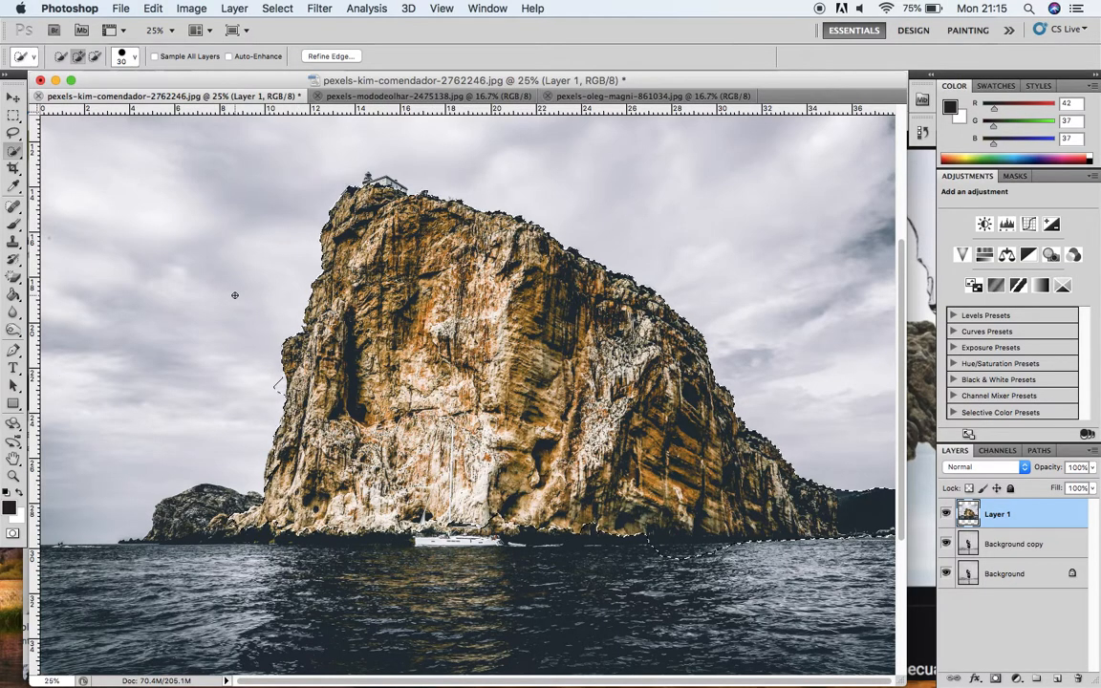
{"action": "key", "text": "super+d"}
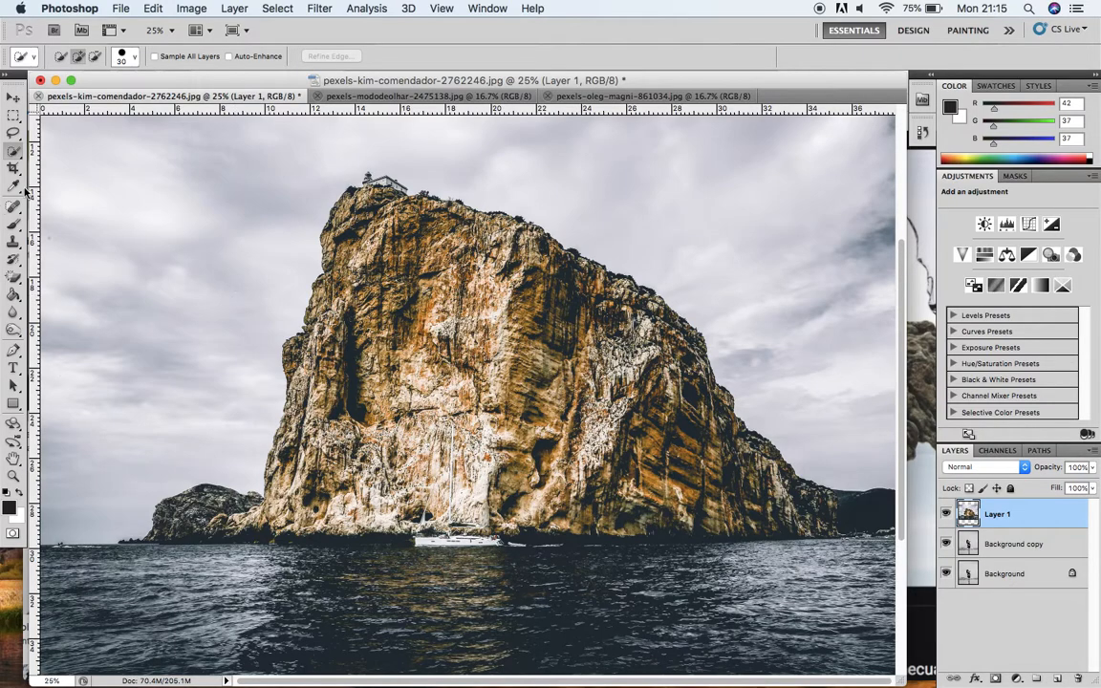
Step: Trace the rock's outline with the Pen tool from its lower-left base over the top and down the right slope
{"action": "left_click", "coordinate": [14, 350]}
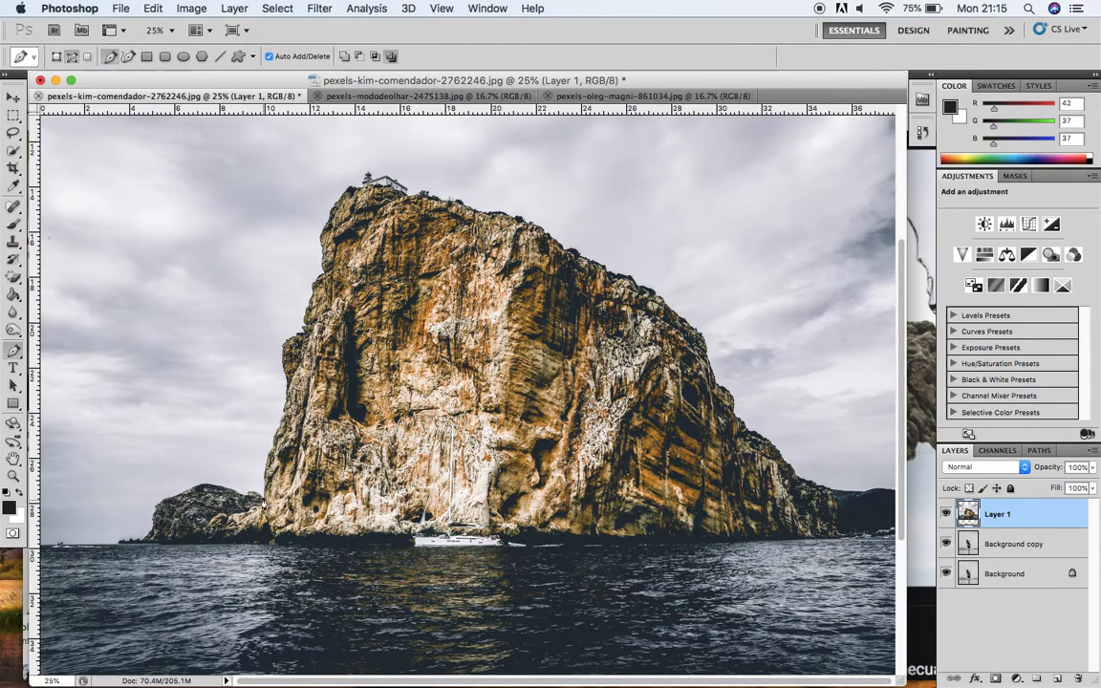
{"action": "left_click", "coordinate": [184, 540]}
{"action": "key", "text": "super+plus"}
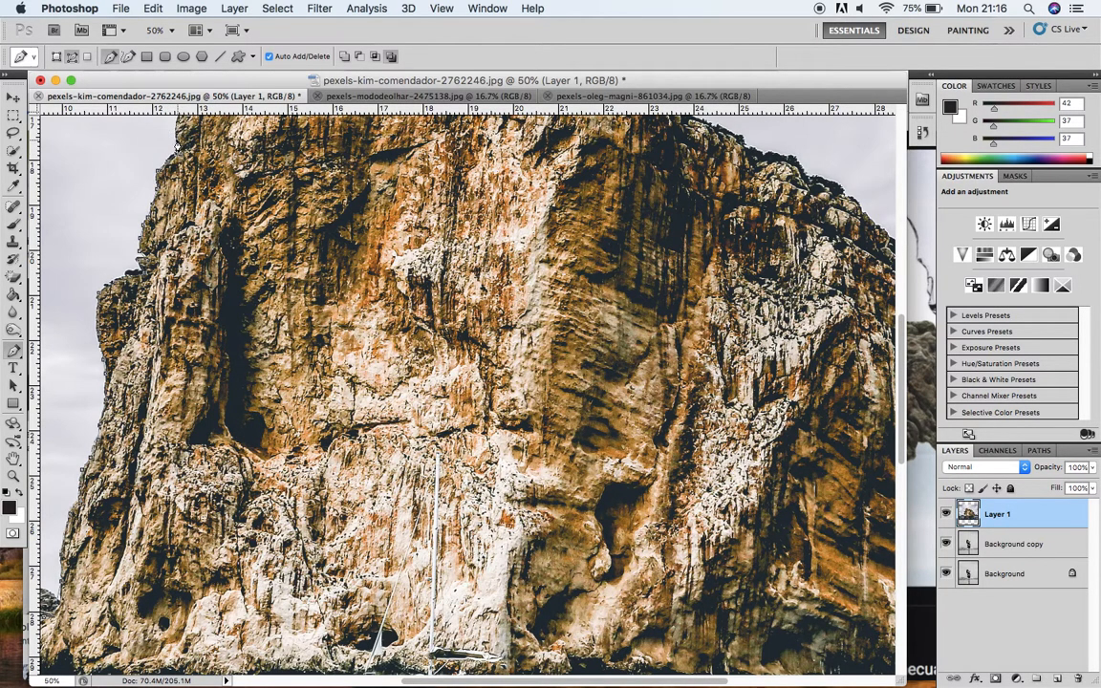
{"action": "key", "text": "super+minus"}
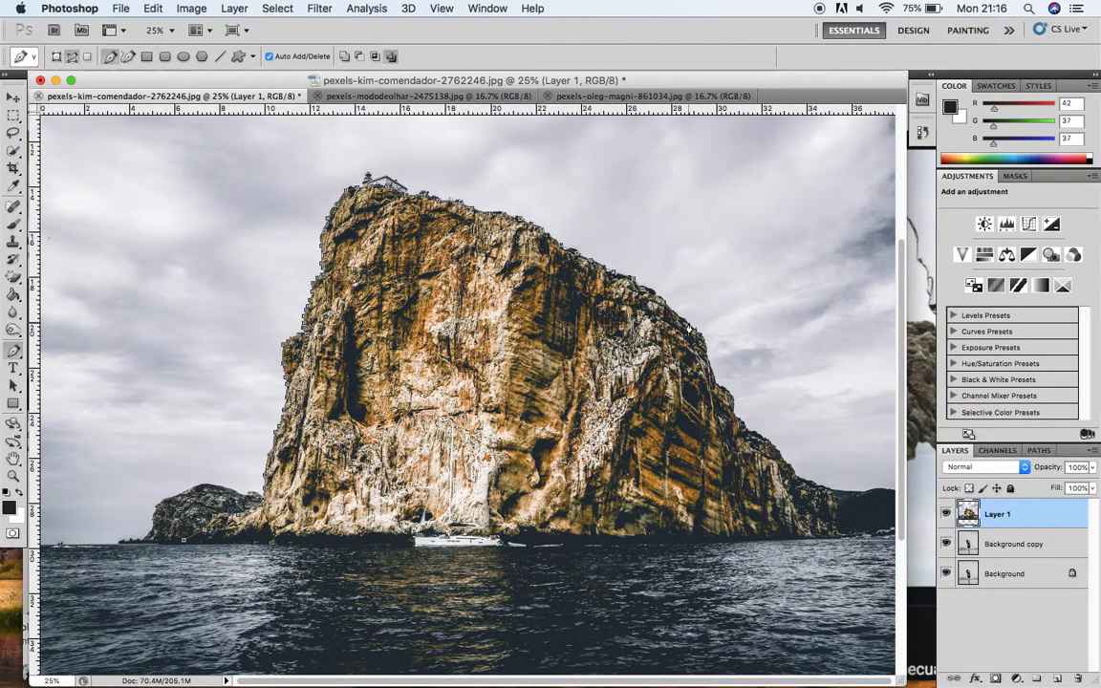
{"action": "left_click", "coordinate": [728, 391]}
{"action": "left_click", "coordinate": [733, 402]}
{"action": "left_click", "coordinate": [737, 414]}
{"action": "left_click", "coordinate": [746, 425]}
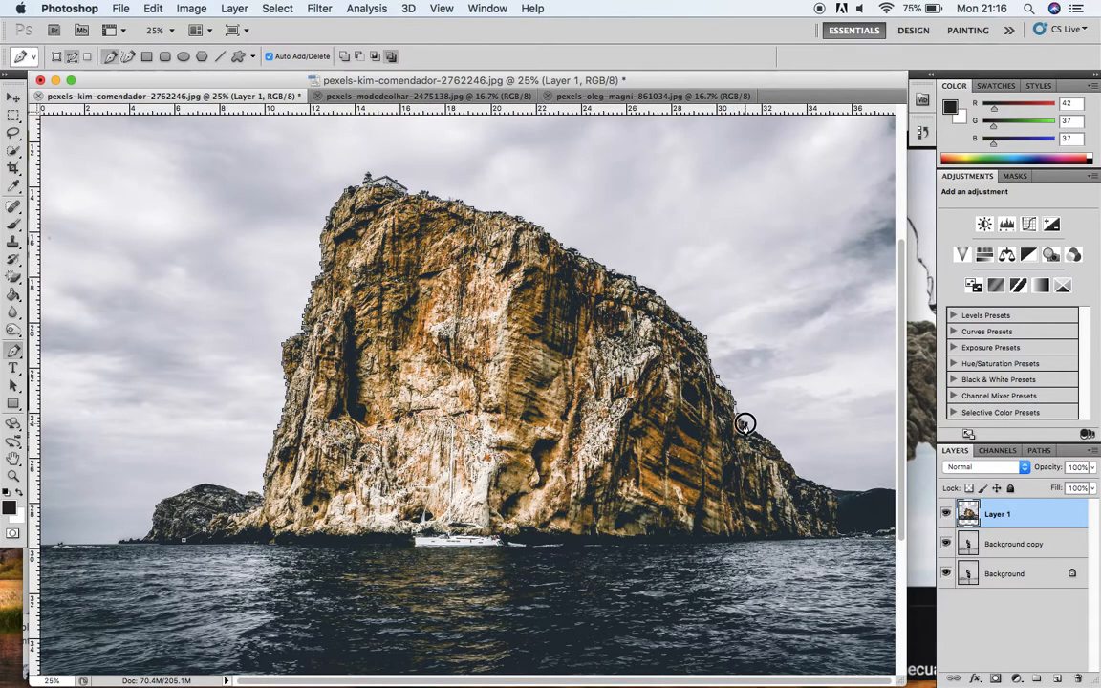
{"action": "left_click", "coordinate": [754, 442]}
{"action": "left_click", "coordinate": [768, 455]}
Step: Continue the pen path along the rock's waterline back to the starting anchor point and close it
{"action": "left_click", "coordinate": [720, 541]}
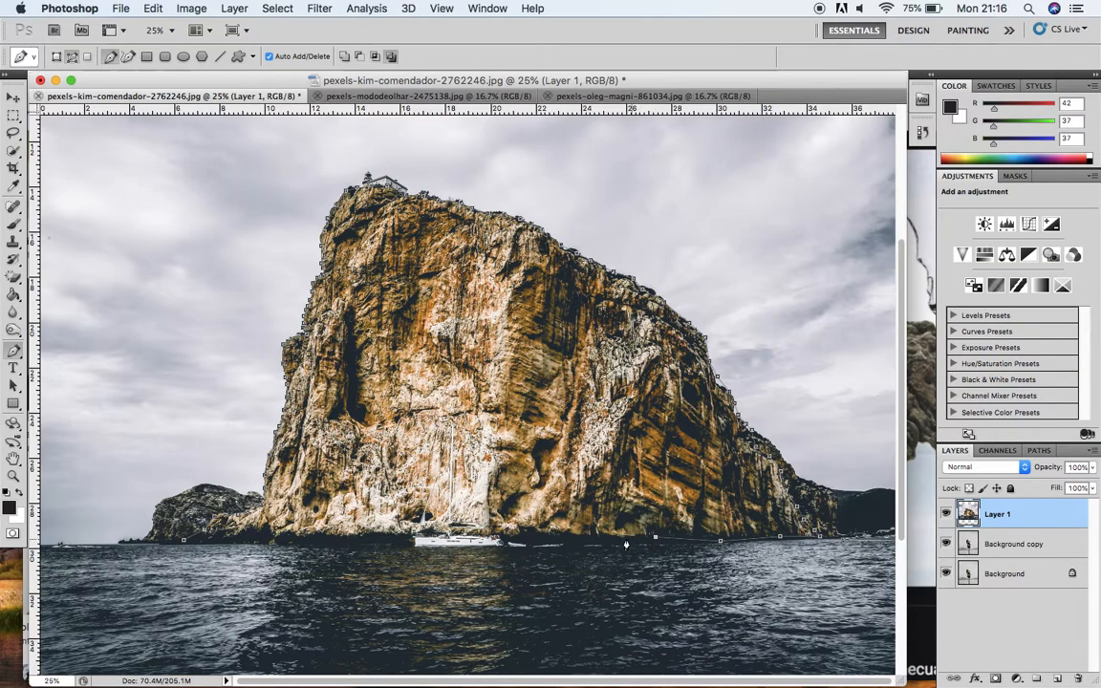
{"action": "left_click", "coordinate": [575, 536]}
{"action": "left_click", "coordinate": [534, 535]}
{"action": "left_click", "coordinate": [413, 537]}
{"action": "left_click", "coordinate": [339, 536]}
{"action": "left_click", "coordinate": [250, 537]}
{"action": "left_click", "coordinate": [219, 538]}
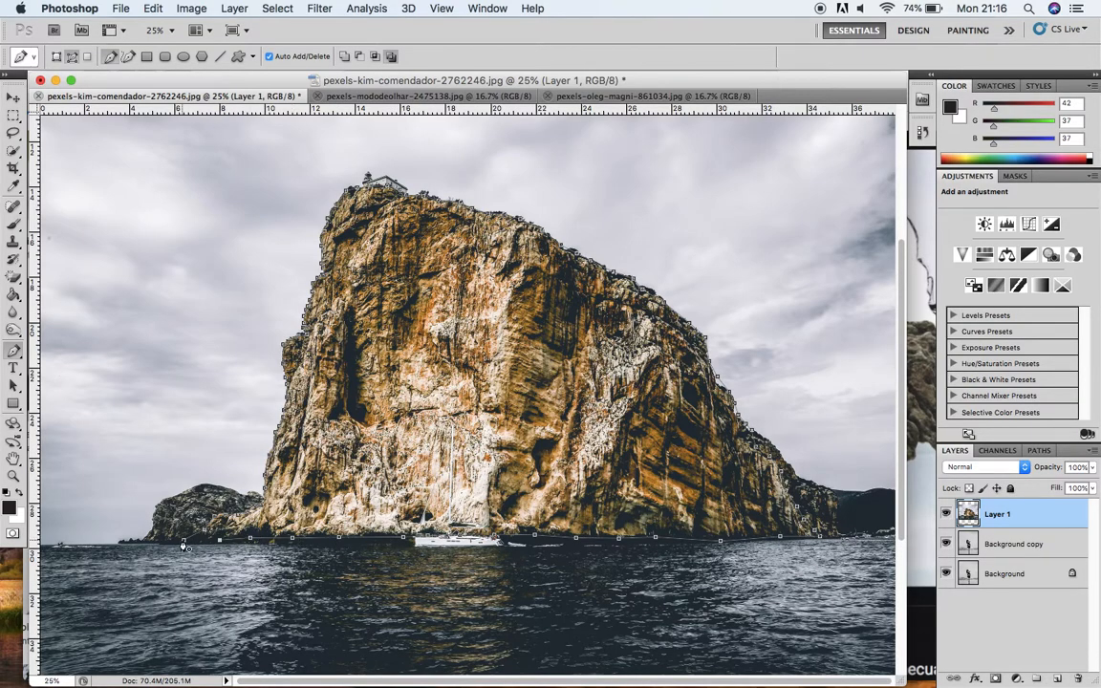
{"action": "left_click", "coordinate": [184, 546]}
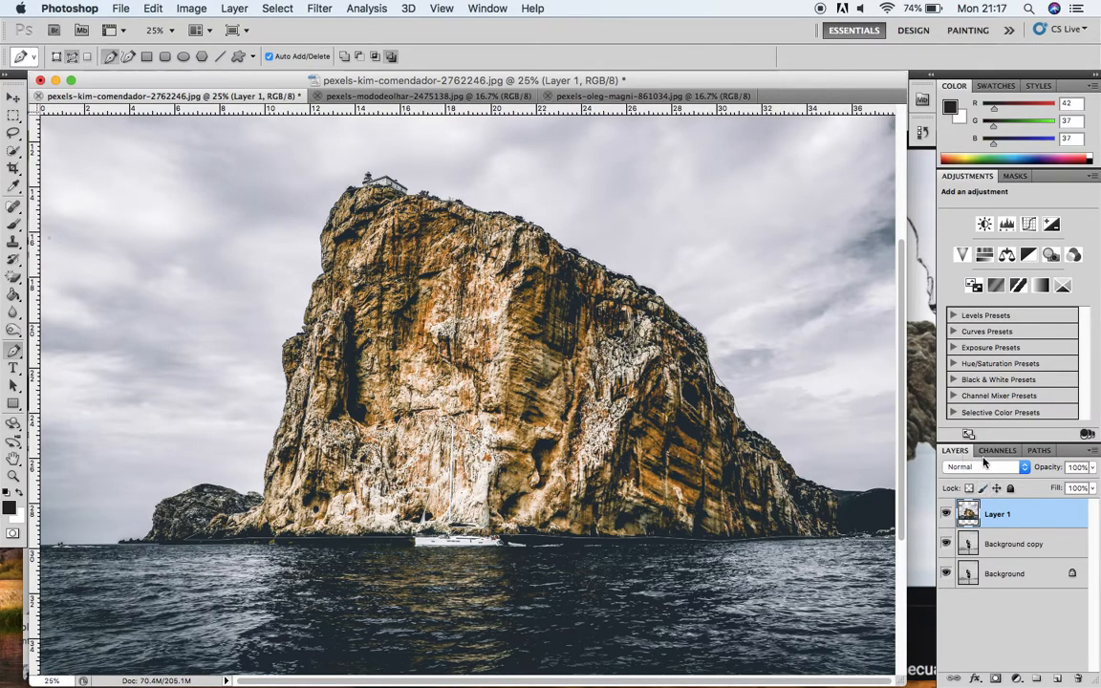
Step: Load the rock's work path as a selection and invert it to cover everything around the rock
{"action": "left_click", "coordinate": [1039, 451]}
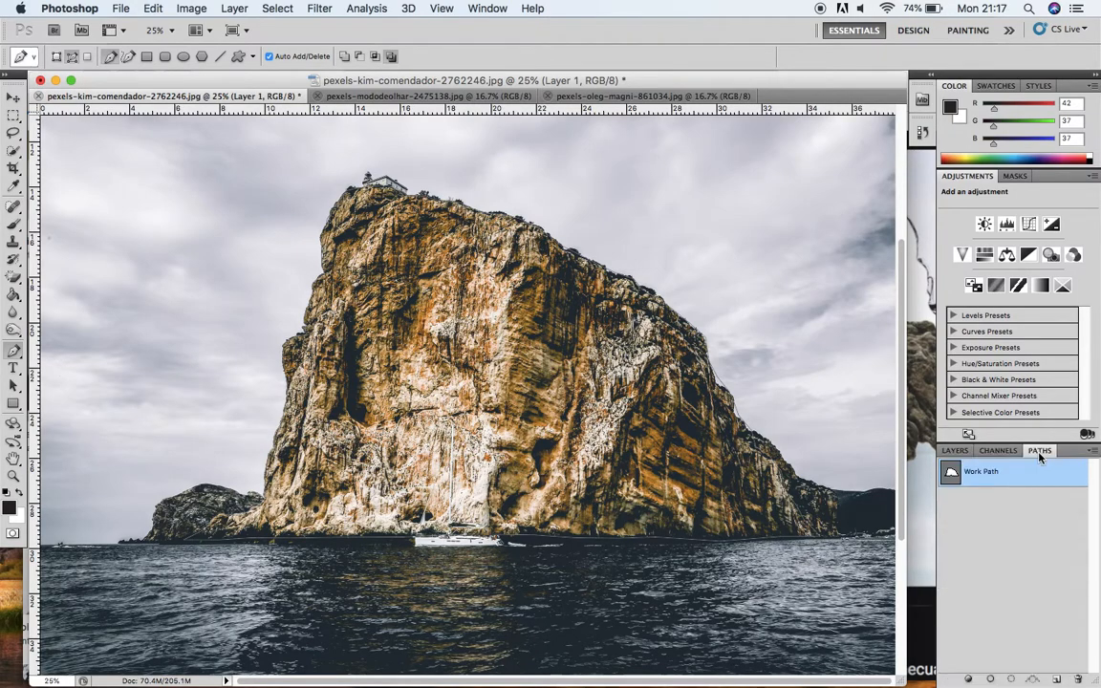
{"action": "left_click", "coordinate": [1013, 681]}
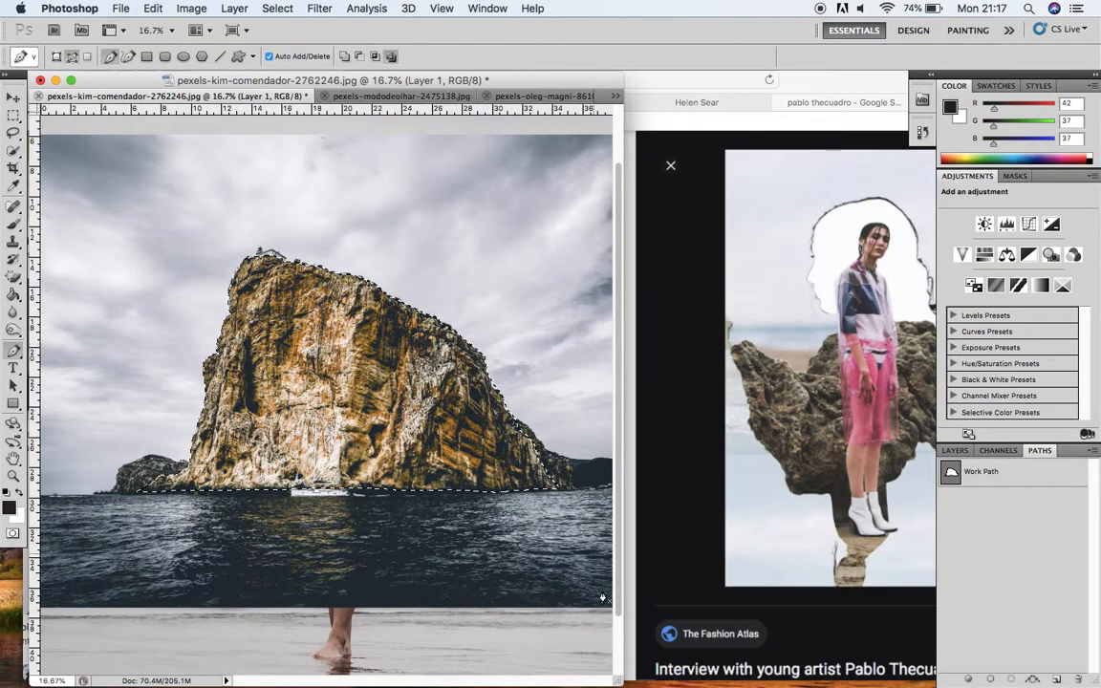
{"action": "left_click_drag", "start_coordinate": [618, 681], "coordinate": [723, 686]}
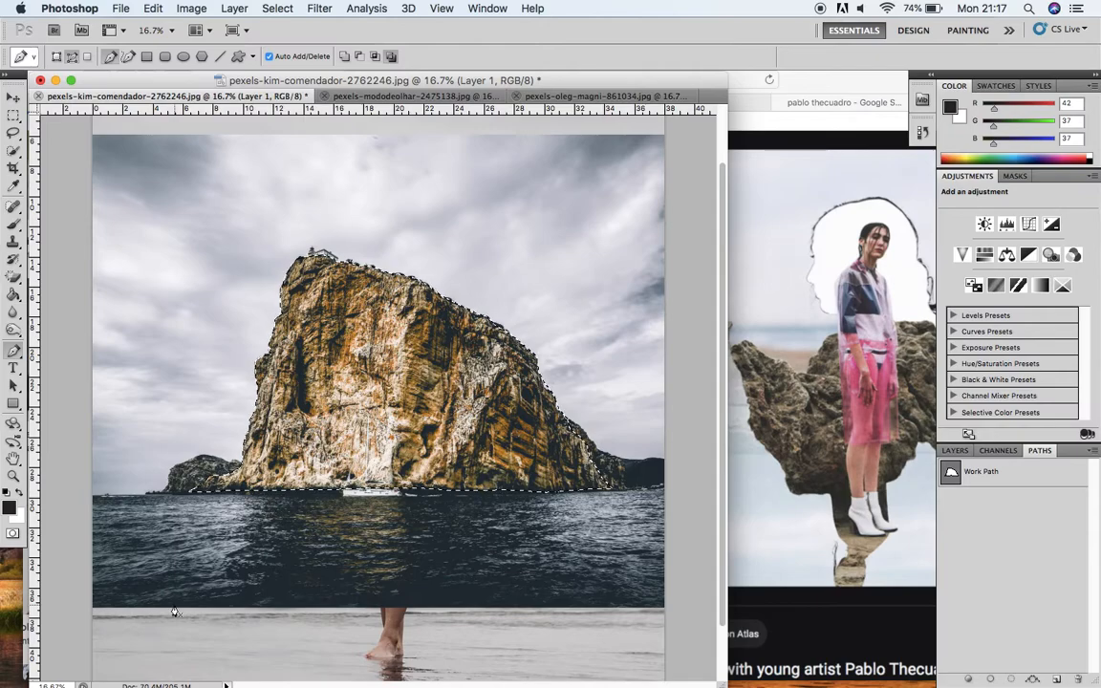
{"action": "left_click", "coordinate": [280, 8]}
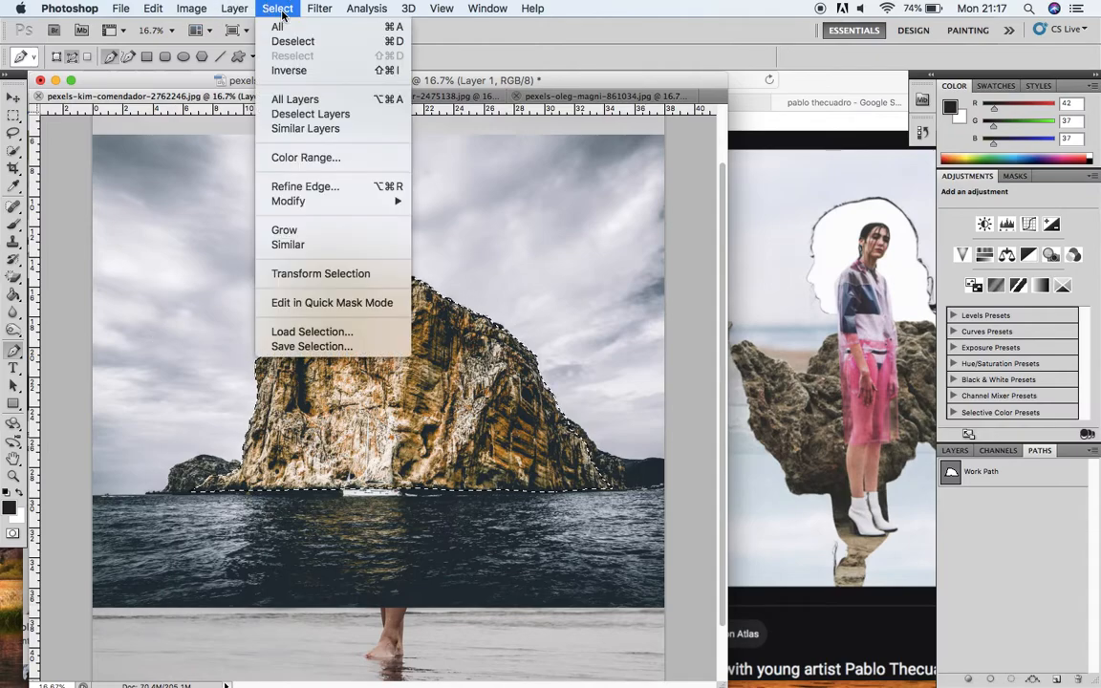
{"action": "left_click", "coordinate": [289, 70]}
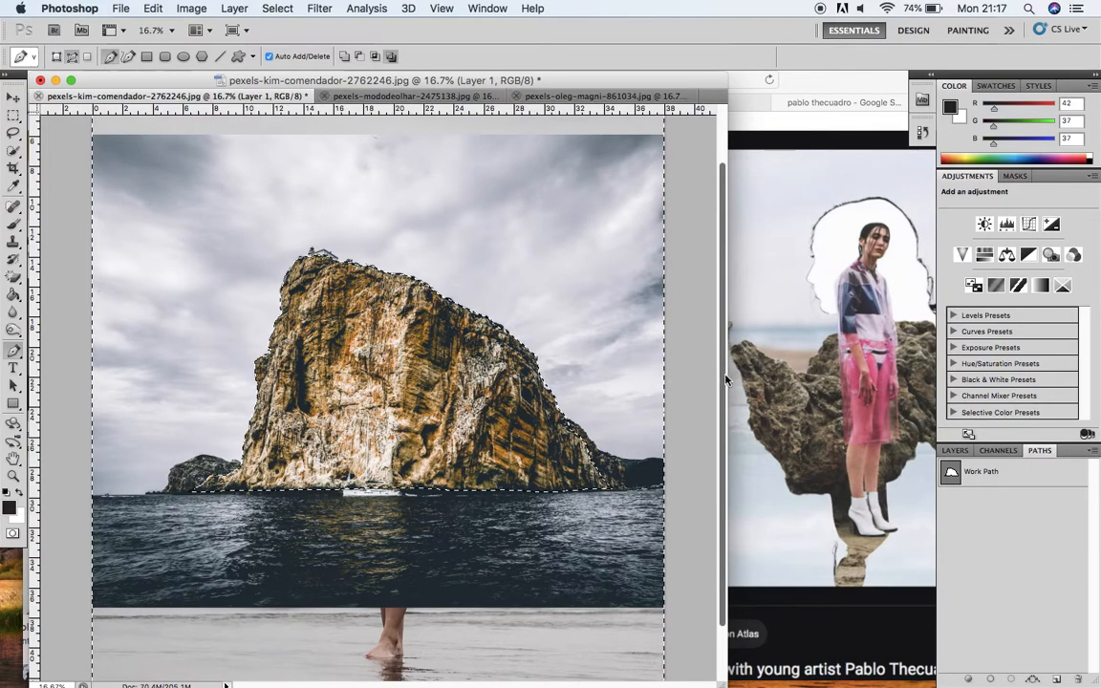
Step: Delete the sky and sea around the rock on Layer 1 and clear the selection
{"action": "scroll", "coordinate": [652, 336], "scroll_direction": "up", "scroll_amount": 3}
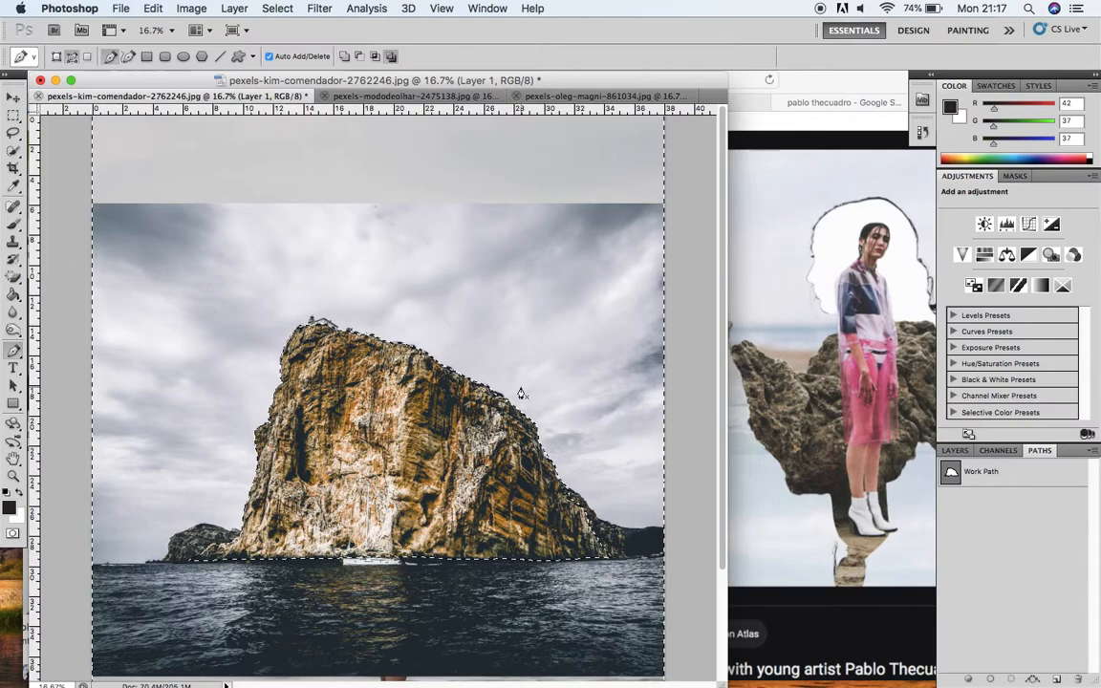
{"action": "key", "text": "Delete"}
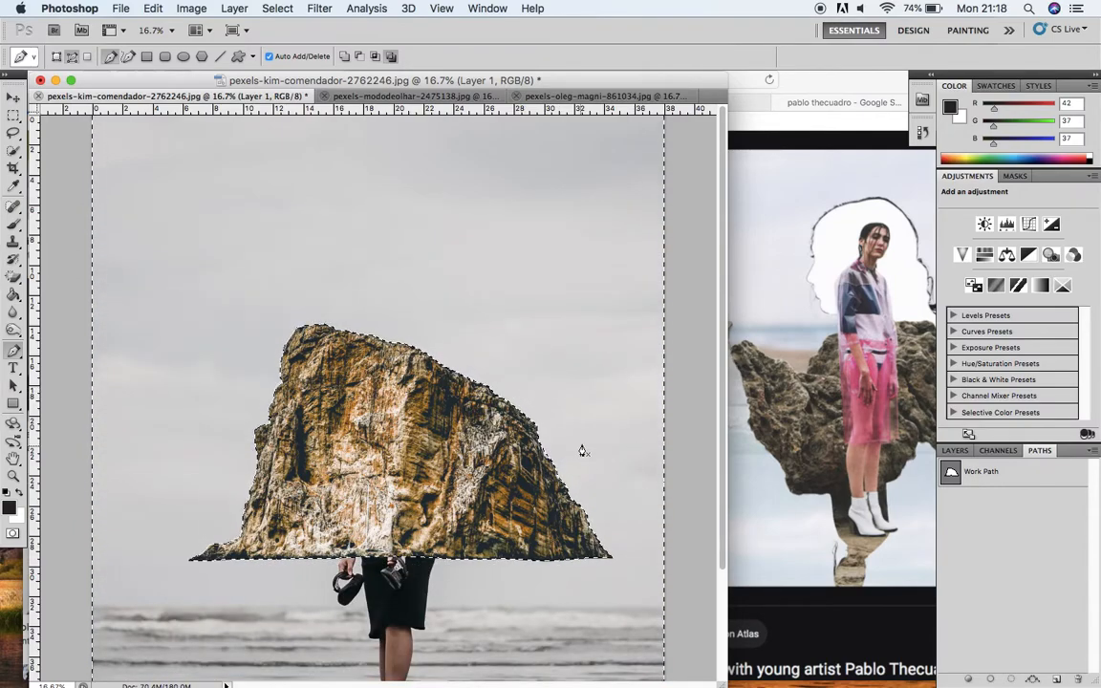
{"action": "mouse_move", "coordinate": [724, 486]}
{"action": "left_mouse_down"}
{"action": "mouse_move", "coordinate": [715, 580]}
{"action": "mouse_move", "coordinate": [715, 465]}
{"action": "left_mouse_up"}
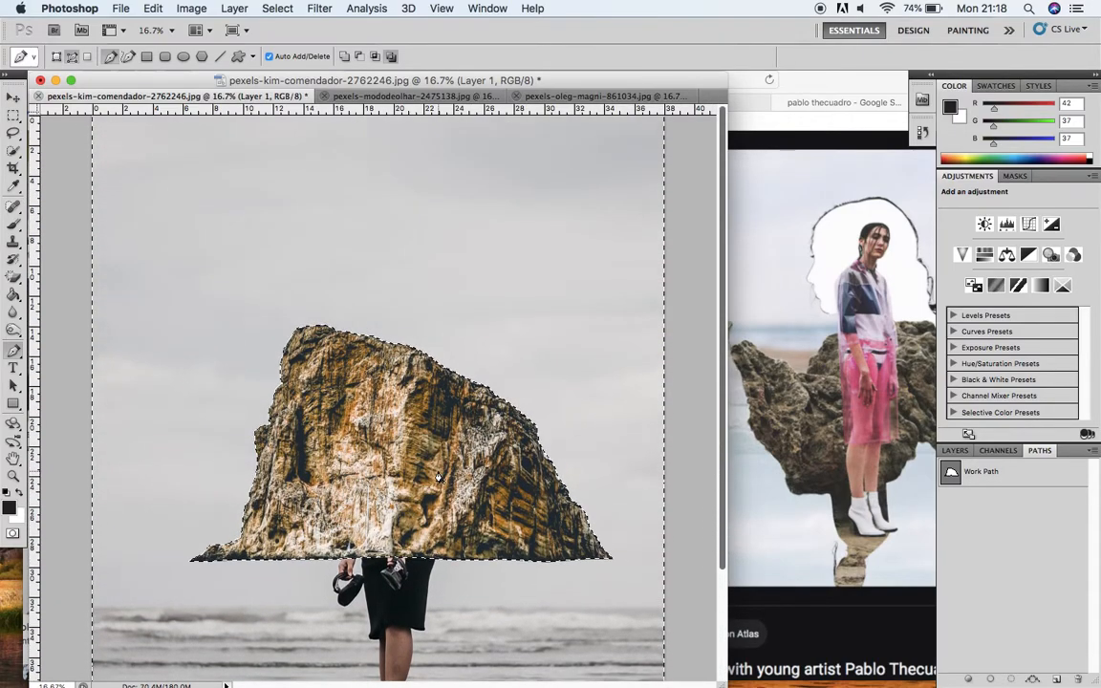
{"action": "key", "text": "super+d"}
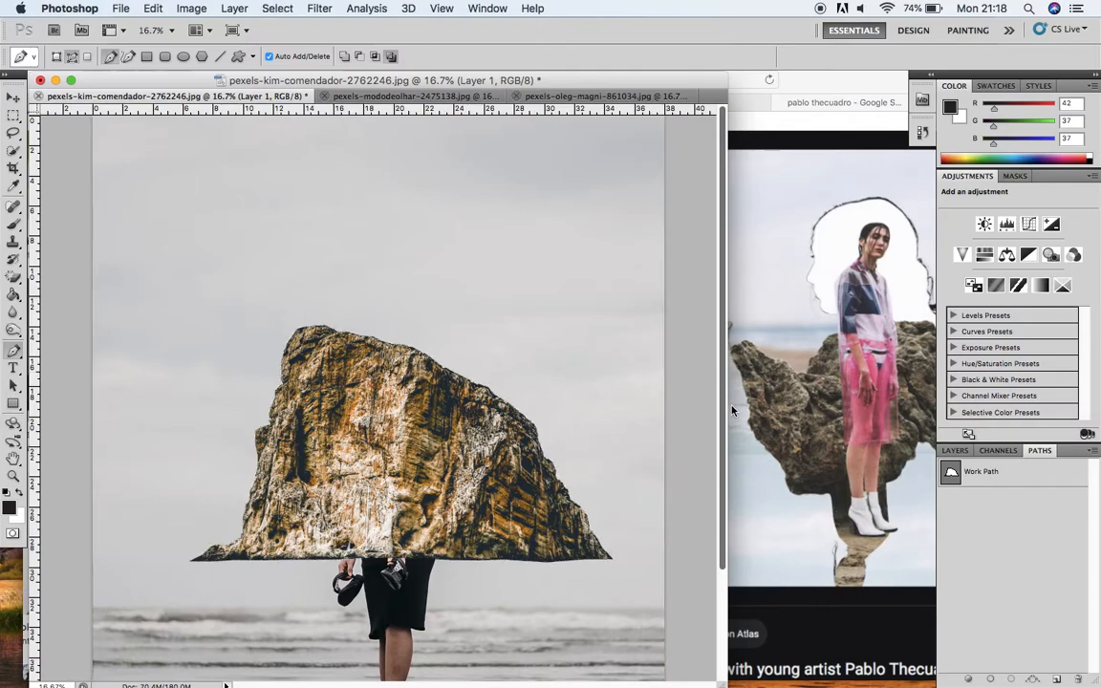
Step: Lower the opacity of Layer 1 to 57% so the woman shows through the rock
{"action": "left_click_drag", "start_coordinate": [722, 413], "coordinate": [697, 497]}
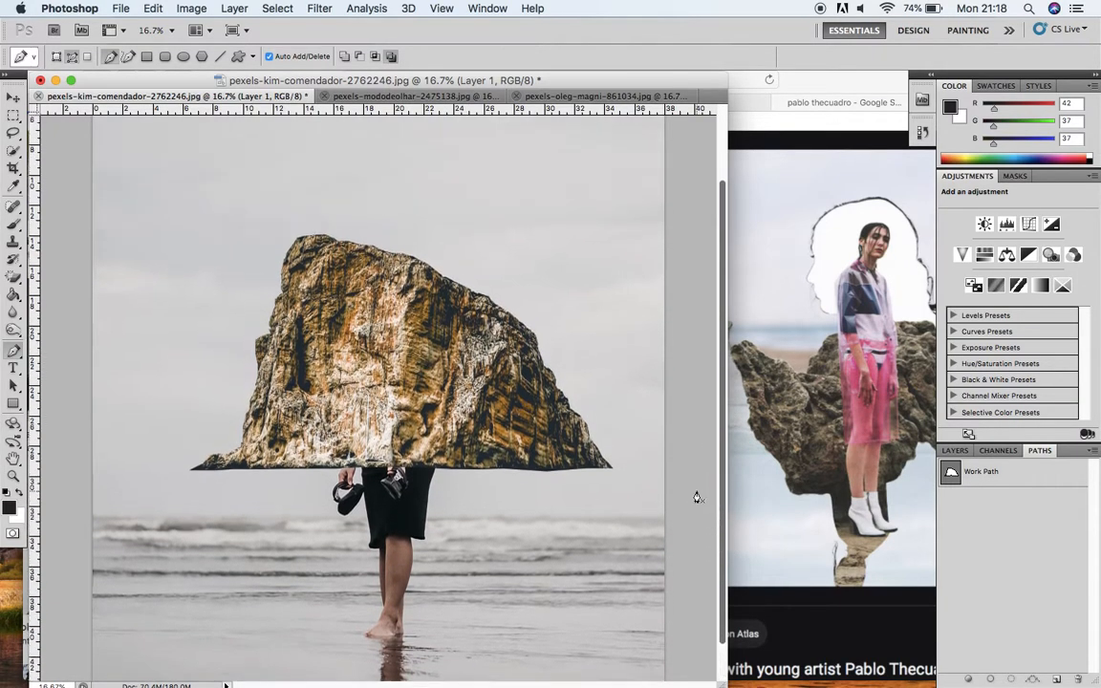
{"action": "key", "text": "super+minus"}
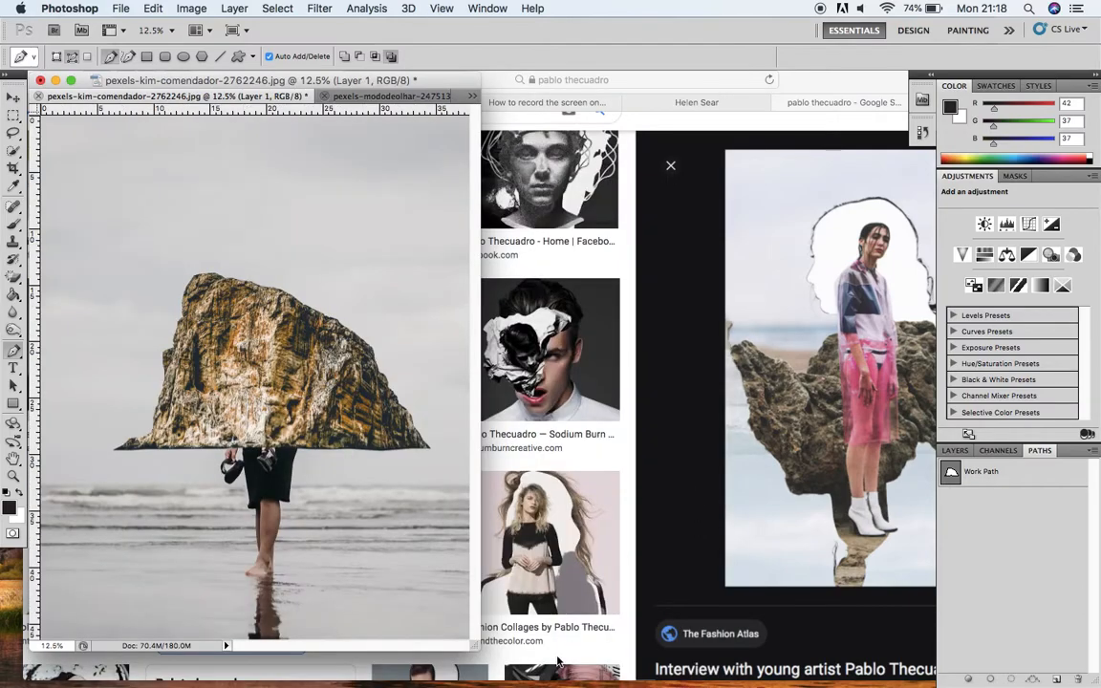
{"action": "left_click_drag", "start_coordinate": [474, 646], "coordinate": [664, 683]}
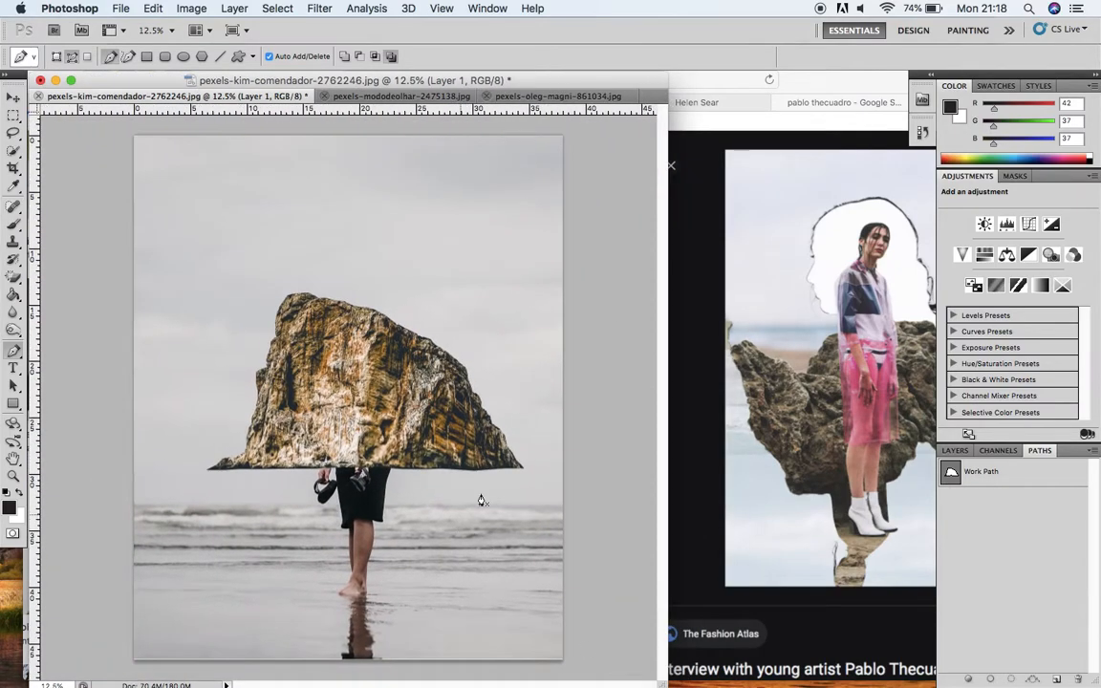
{"action": "left_click", "coordinate": [953, 451]}
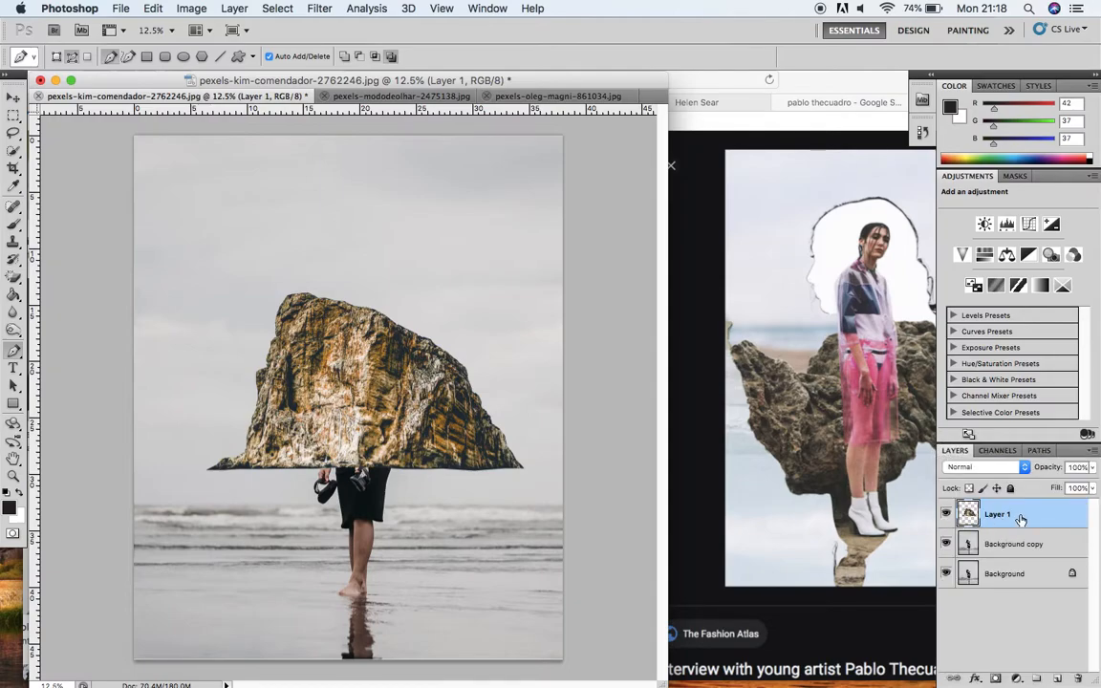
{"action": "left_click", "coordinate": [1092, 471]}
{"action": "left_click_drag", "start_coordinate": [1086, 488], "coordinate": [1055, 488]}
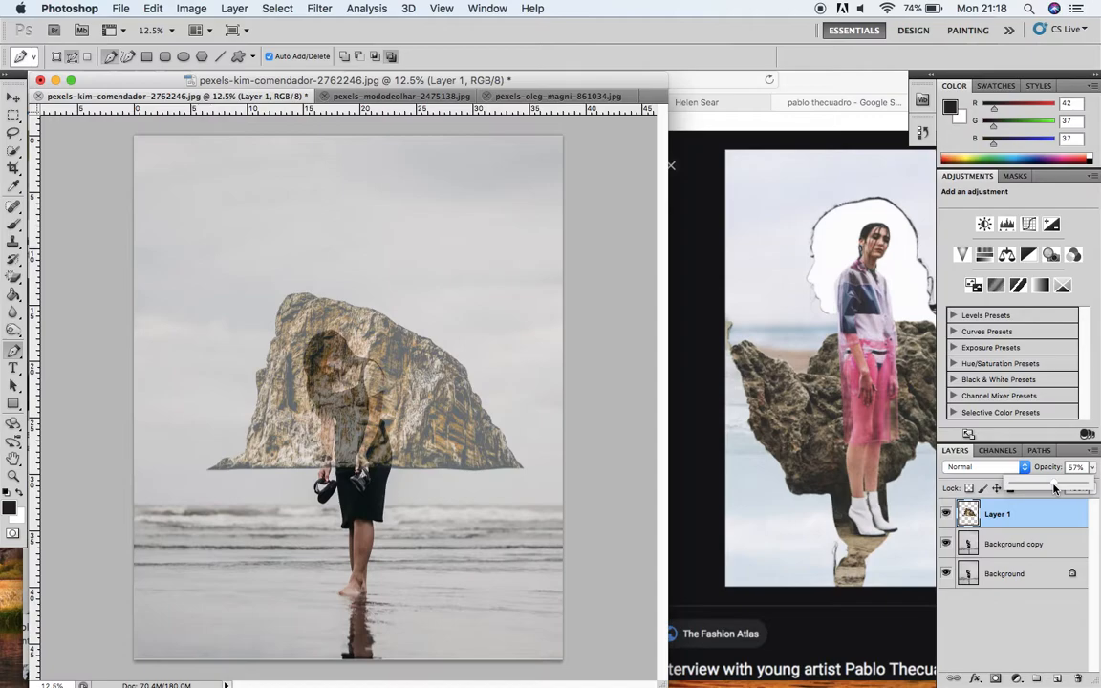
Step: Try a Free Transform of the rock layer to 97.89% width and 105.71% height
{"action": "left_click", "coordinate": [153, 9]}
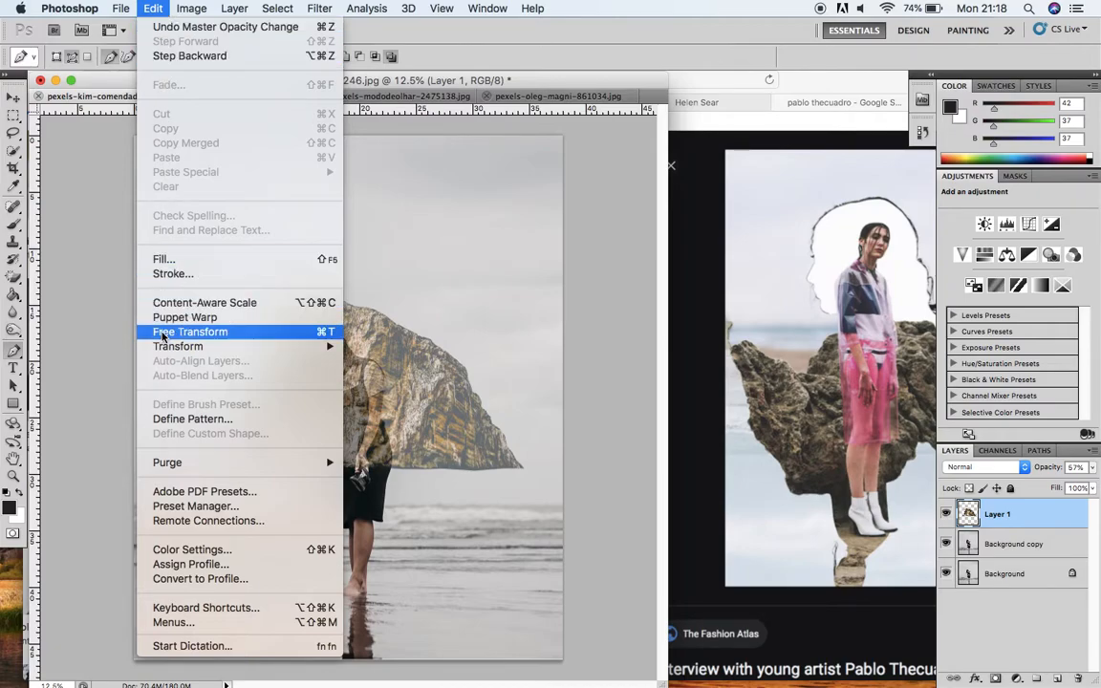
{"action": "left_click", "coordinate": [293, 342]}
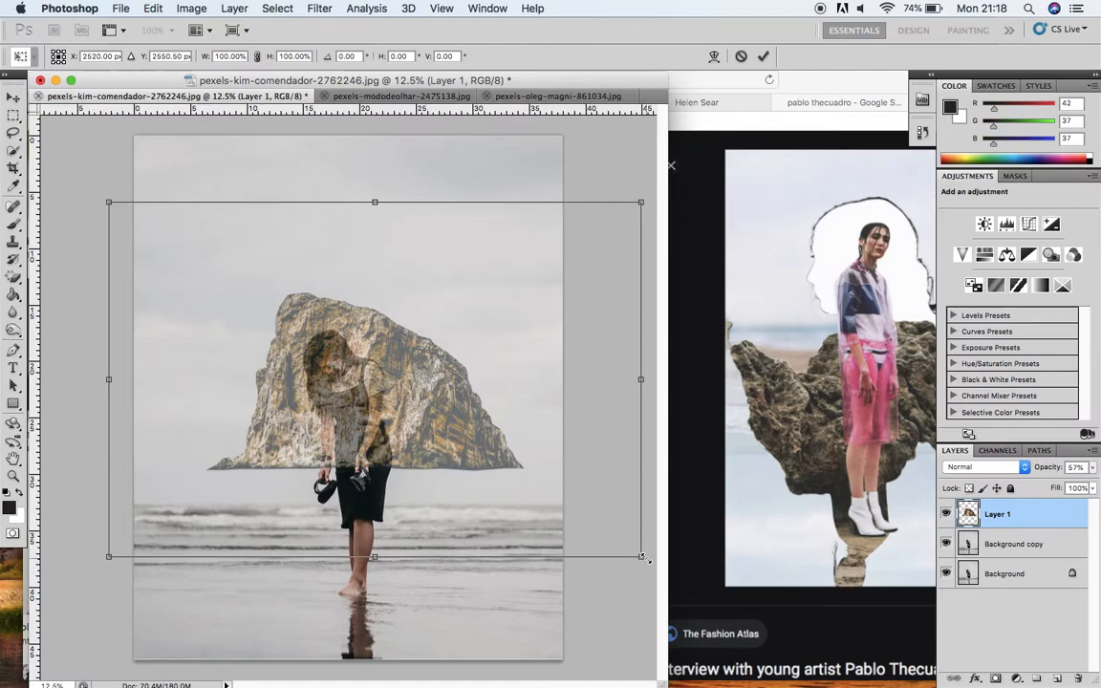
{"action": "left_click_drag", "start_coordinate": [643, 557], "coordinate": [623, 578]}
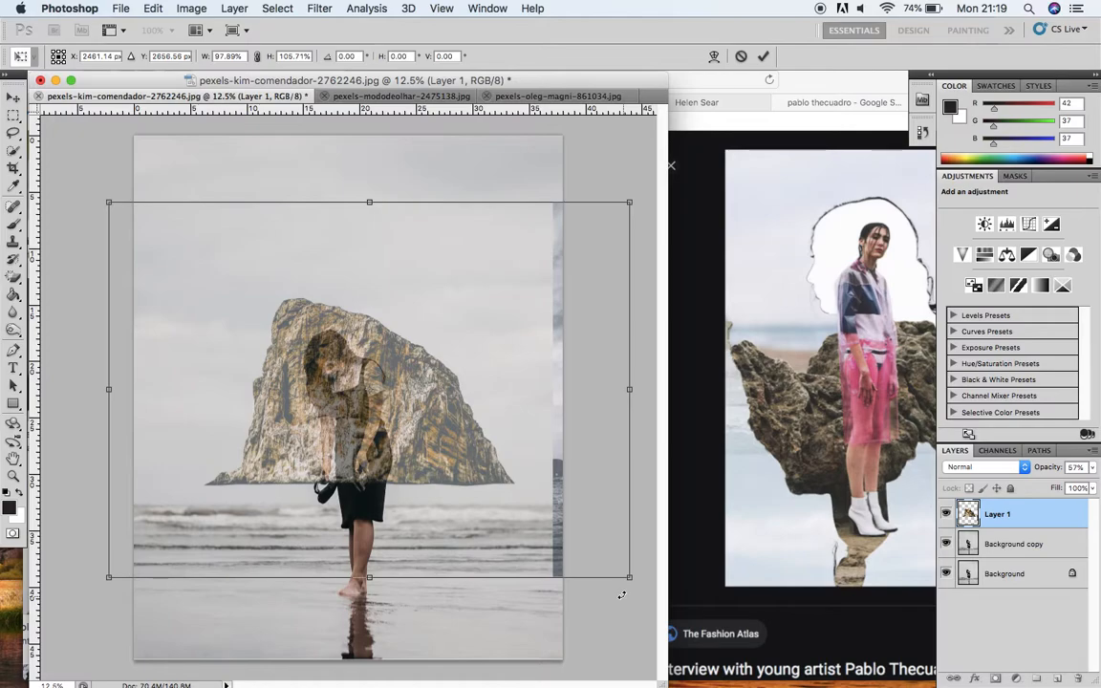
{"action": "key", "text": "Return"}
{"action": "key", "text": "p"}
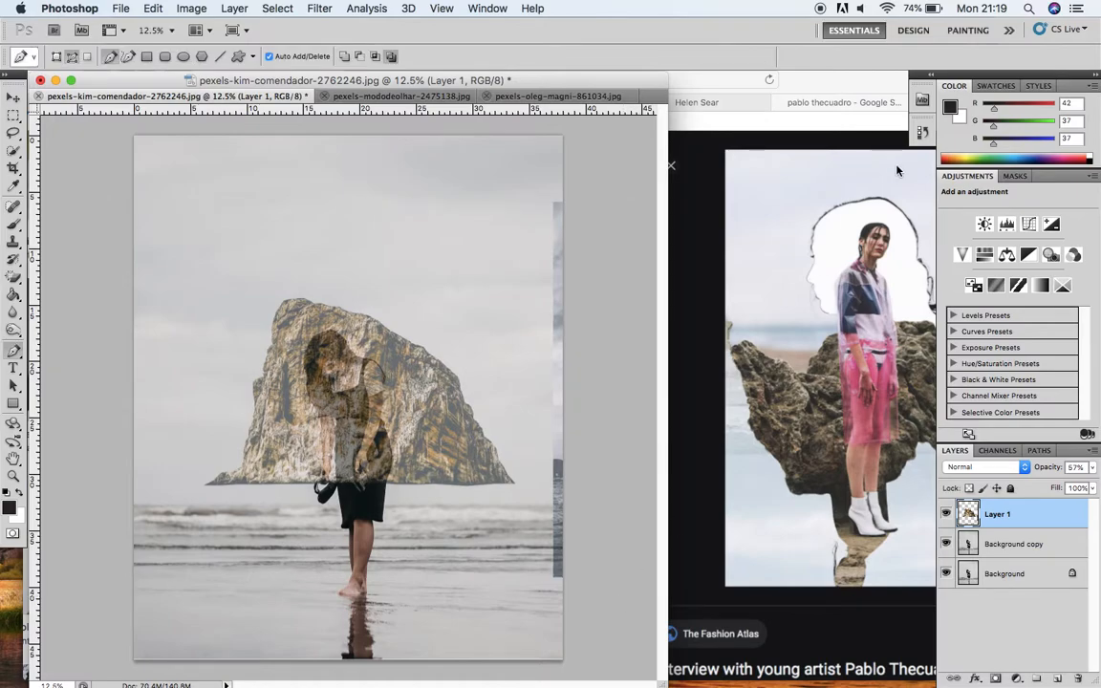
Step: Check earlier history states and revert the document to the Master Opacity Change state, before the Free Transform
{"action": "left_click", "coordinate": [922, 136]}
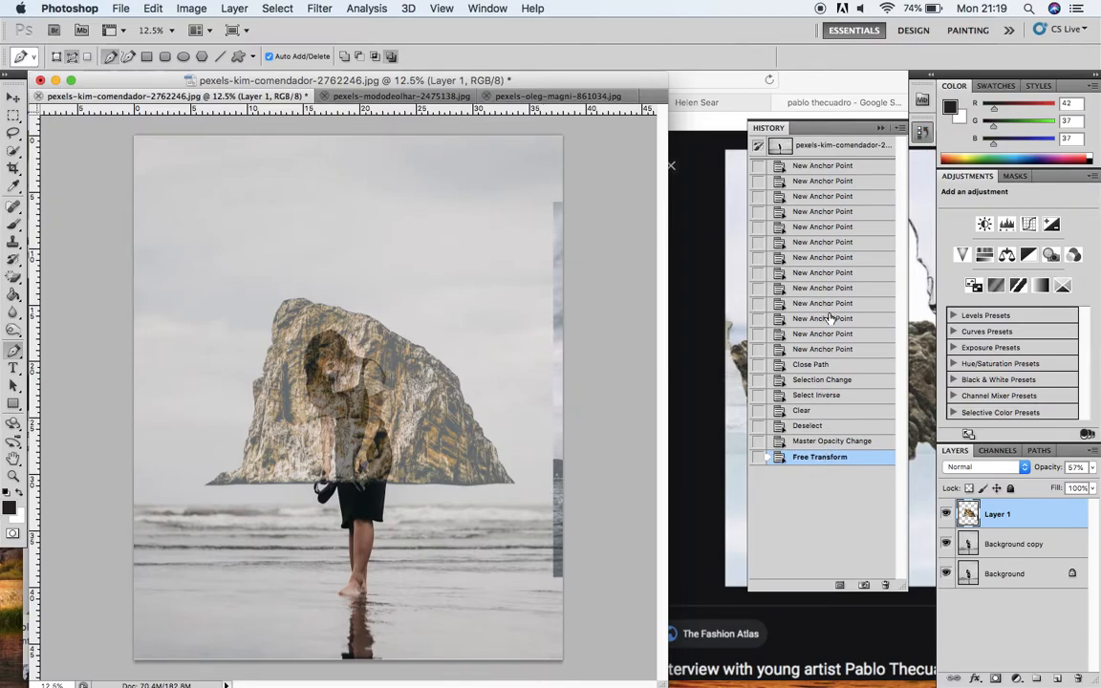
{"action": "left_click", "coordinate": [812, 366]}
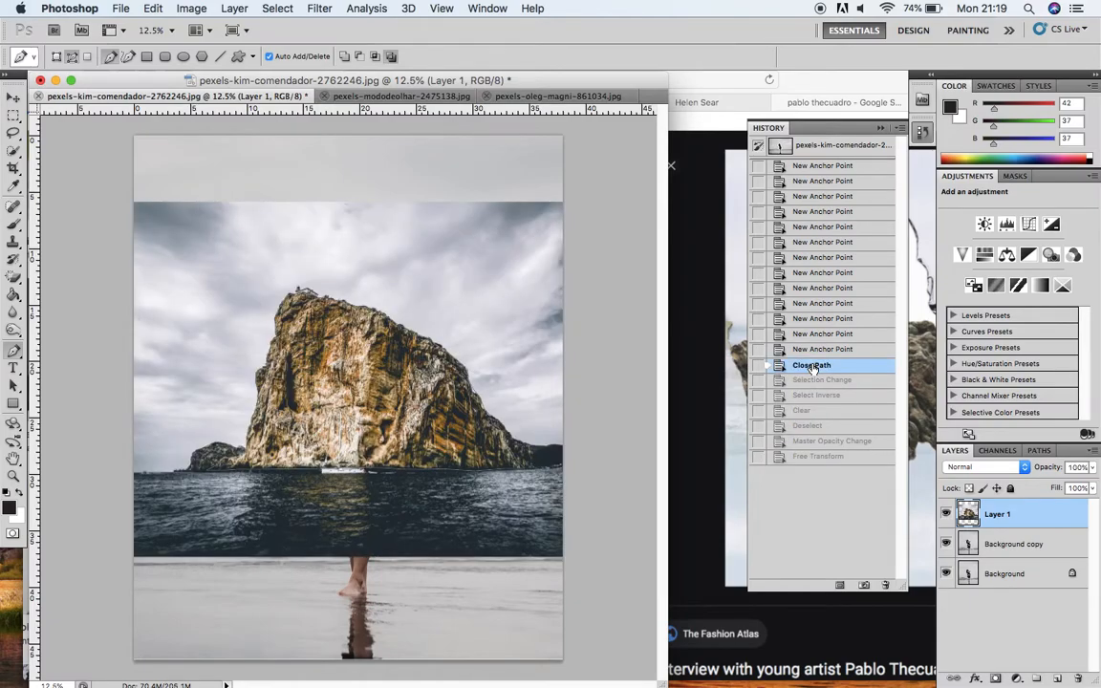
{"action": "left_click", "coordinate": [836, 289]}
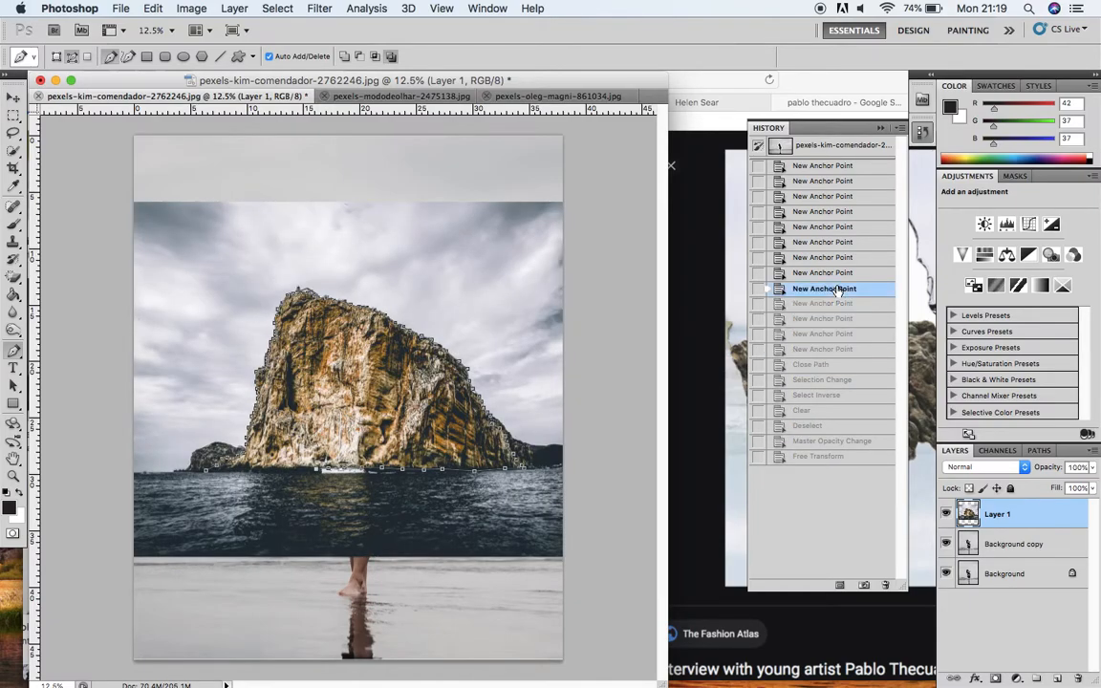
{"action": "left_click", "coordinate": [814, 380]}
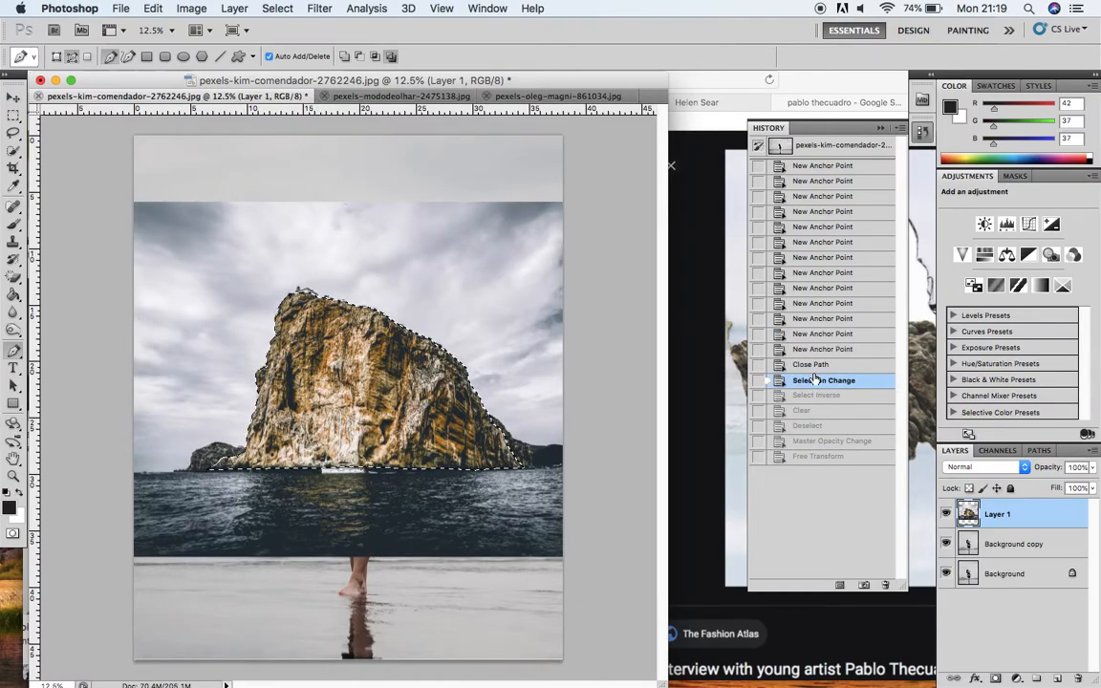
{"action": "left_click", "coordinate": [806, 458]}
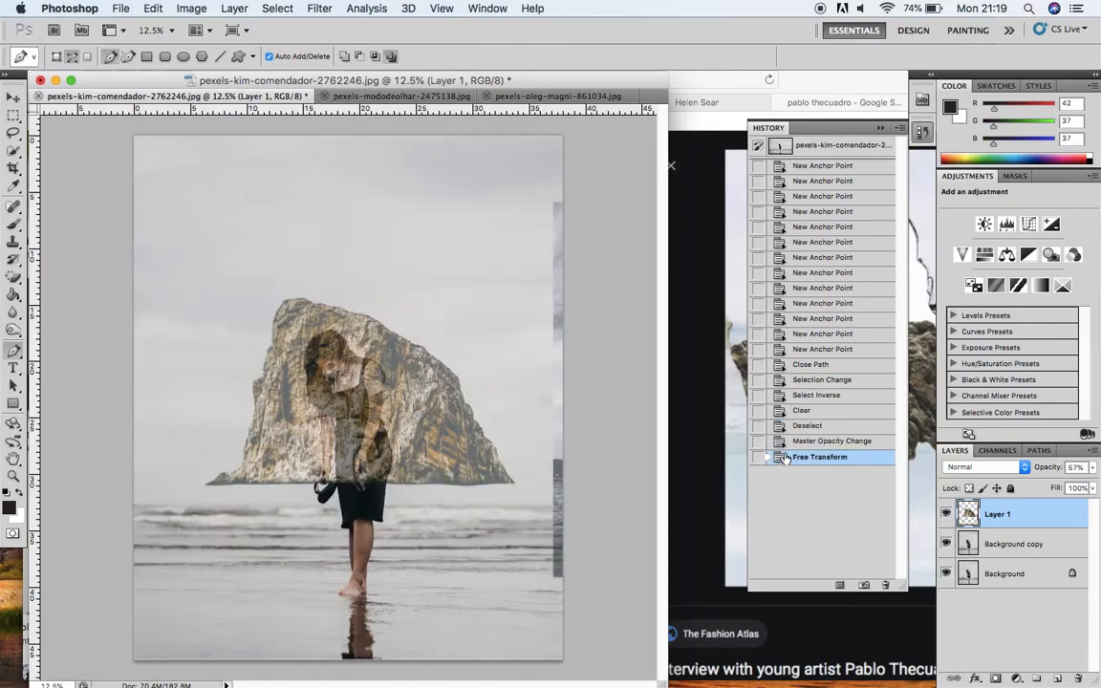
{"action": "left_click", "coordinate": [805, 444]}
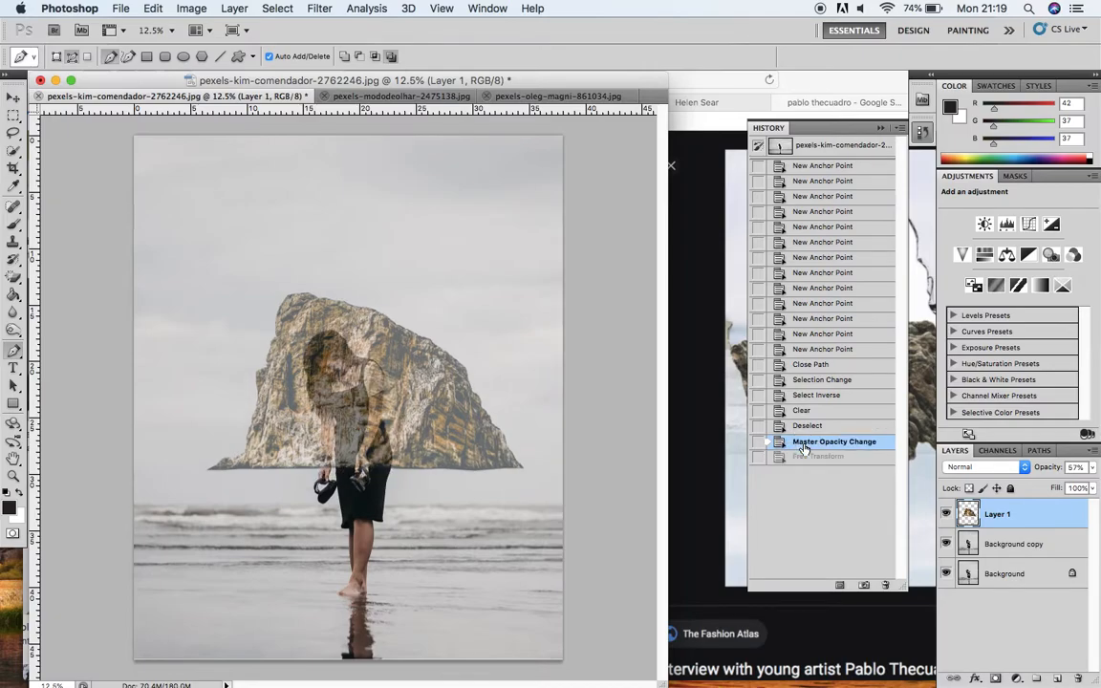
{"action": "left_click", "coordinate": [881, 129]}
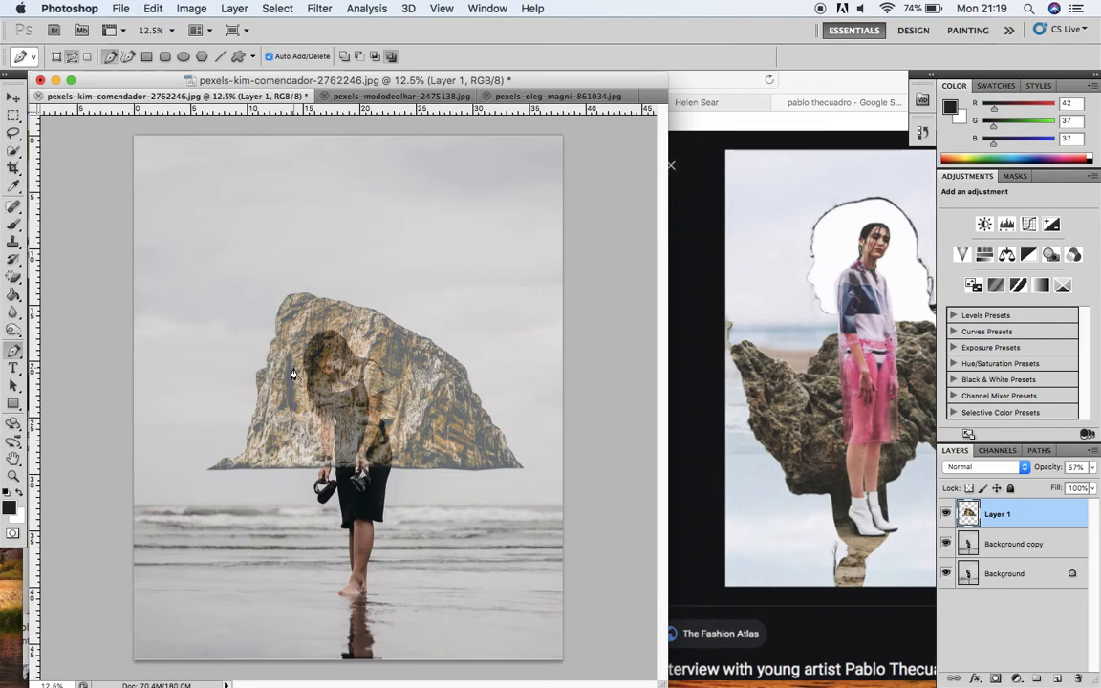
Step: Scale the rock with Free Transform to about 129% width and 128% height, placing it over the woman's body with its base near her ankles
{"action": "key", "text": "super+t"}
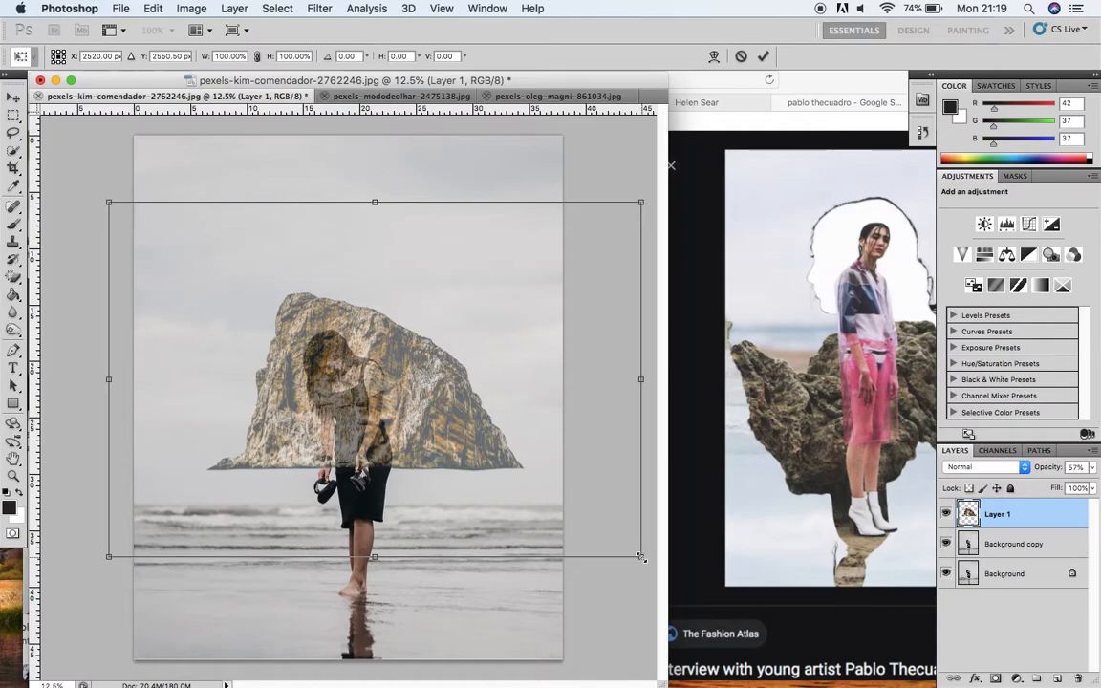
{"action": "left_click_drag", "start_coordinate": [641, 557], "coordinate": [761, 686]}
{"action": "left_click_drag", "start_coordinate": [493, 468], "coordinate": [354, 487]}
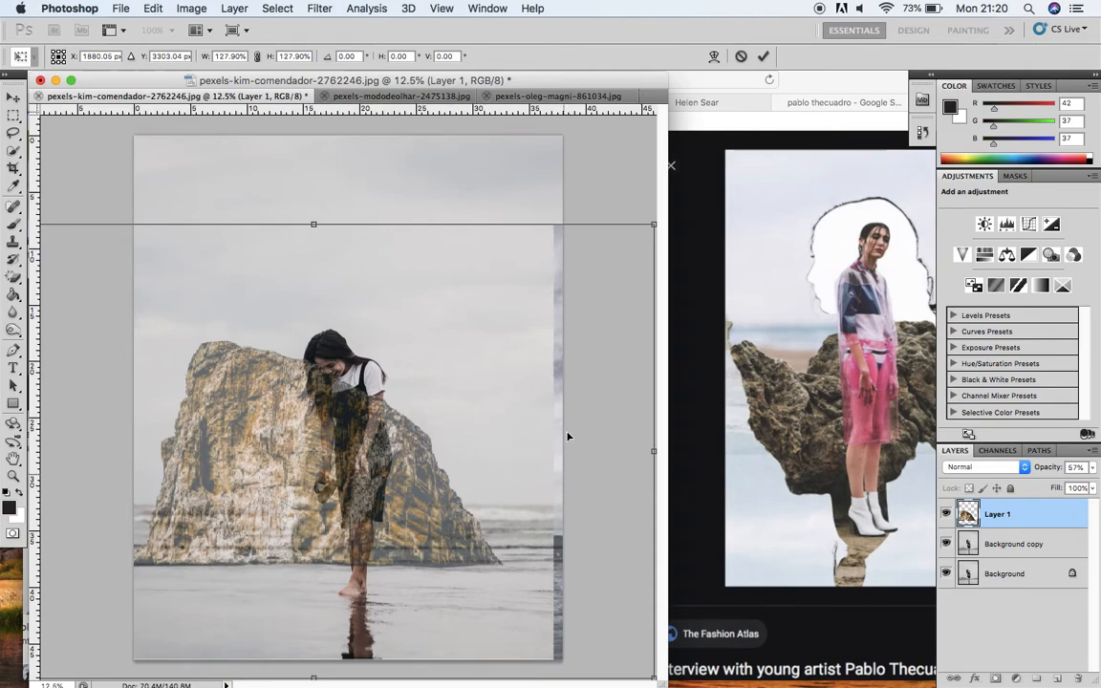
{"action": "left_click_drag", "start_coordinate": [654, 225], "coordinate": [726, 168]}
{"action": "left_click_drag", "start_coordinate": [414, 395], "coordinate": [329, 438]}
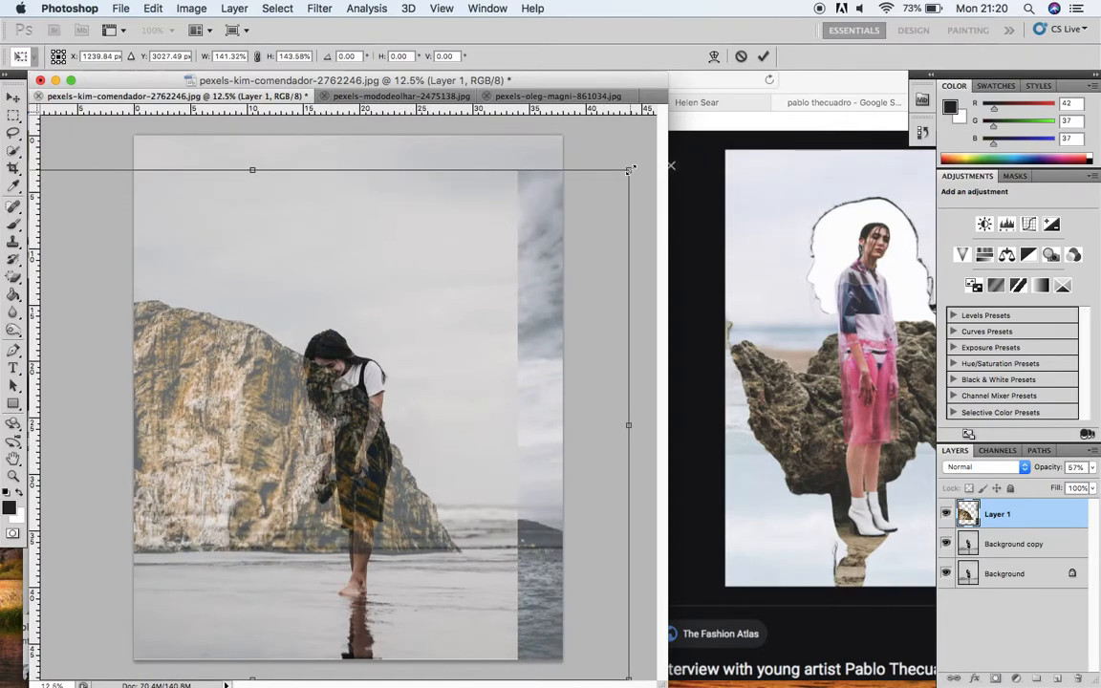
{"action": "left_click_drag", "start_coordinate": [630, 171], "coordinate": [564, 225]}
{"action": "left_click_drag", "start_coordinate": [413, 405], "coordinate": [531, 454]}
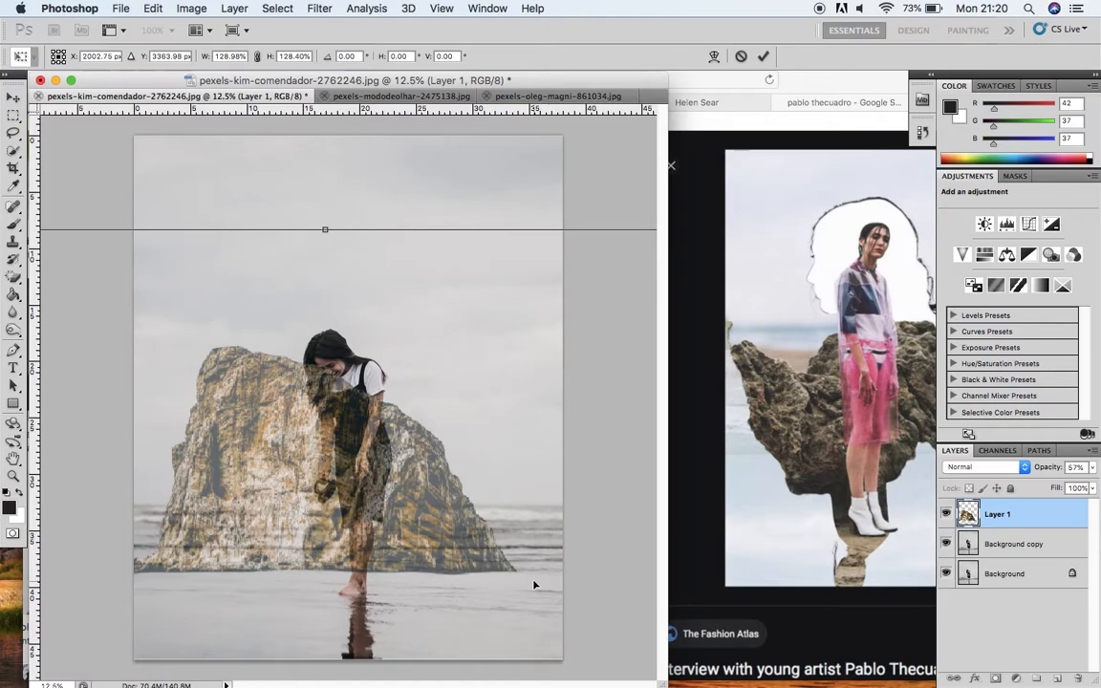
{"action": "key", "text": "Return"}
{"action": "key", "text": "p"}
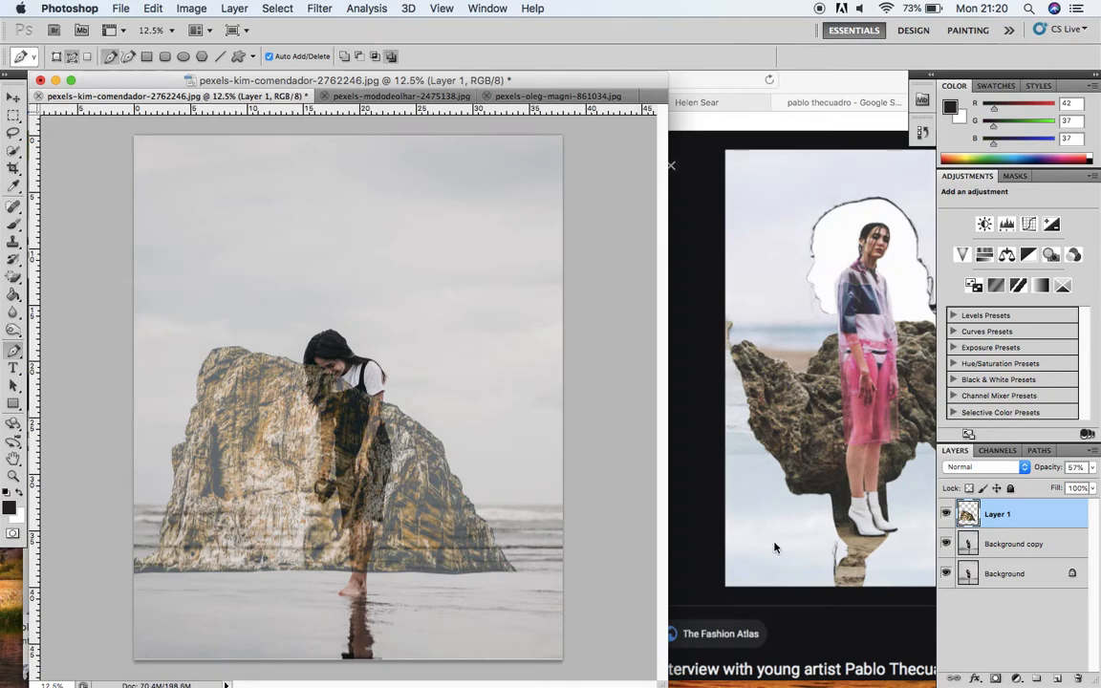
Step: Set Layer 1's opacity to 100%, then hide it with Background copy as the active layer
{"action": "left_click", "coordinate": [1092, 467]}
{"action": "mouse_move", "coordinate": [1072, 492]}
{"action": "left_mouse_down"}
{"action": "mouse_move", "coordinate": [1053, 485]}
{"action": "mouse_move", "coordinate": [1086, 487]}
{"action": "left_mouse_up"}
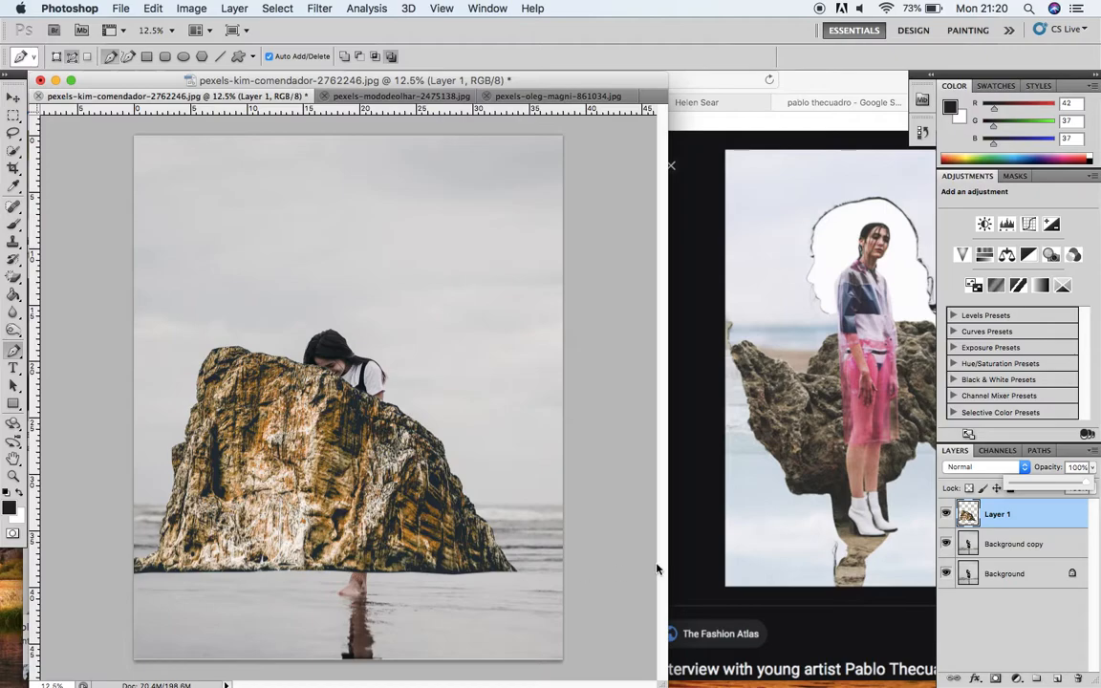
{"action": "left_click", "coordinate": [1051, 549]}
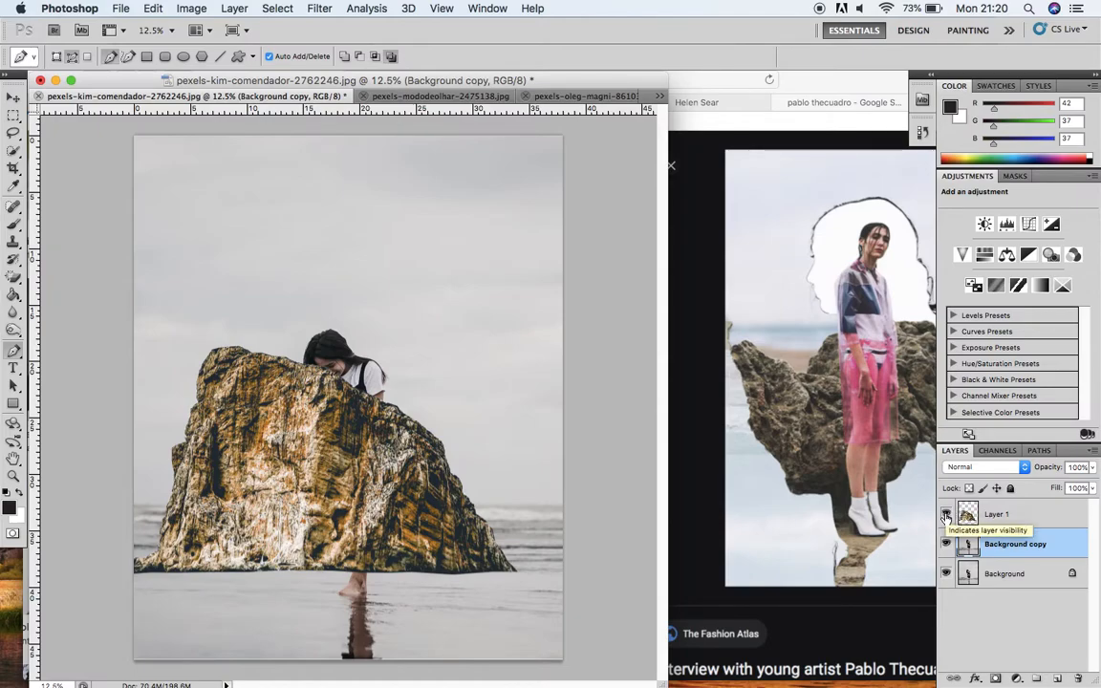
{"action": "left_click", "coordinate": [946, 516]}
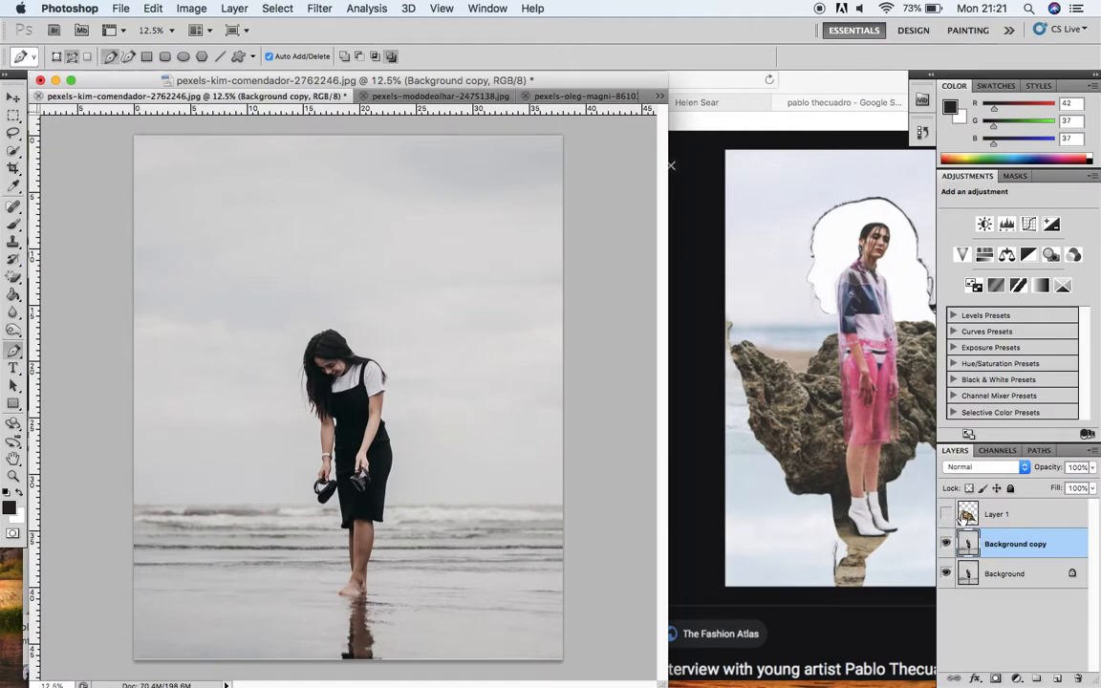
{"action": "left_click", "coordinate": [946, 515]}
{"action": "left_click", "coordinate": [946, 515]}
Step: Start a Pen path on Background copy, tracing the left edge of the leg reflection from the image's bottom edge up to the toes
{"action": "key", "text": "super+equal"}
{"action": "key", "text": "super+equal"}
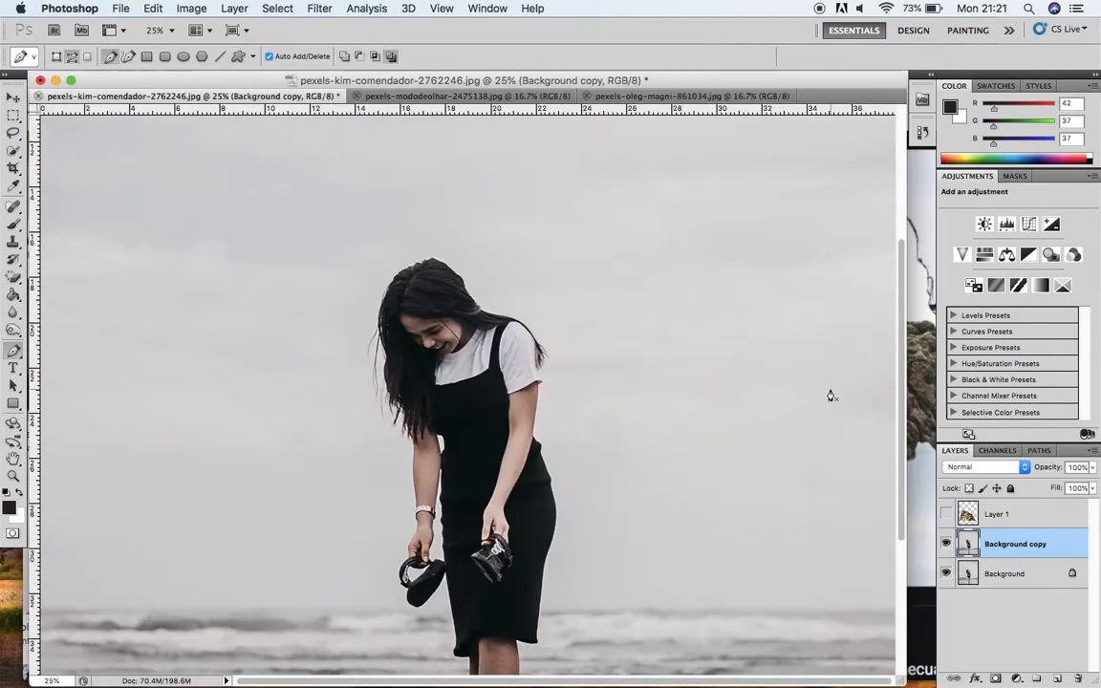
{"action": "left_click_drag", "start_coordinate": [900, 346], "coordinate": [902, 427]}
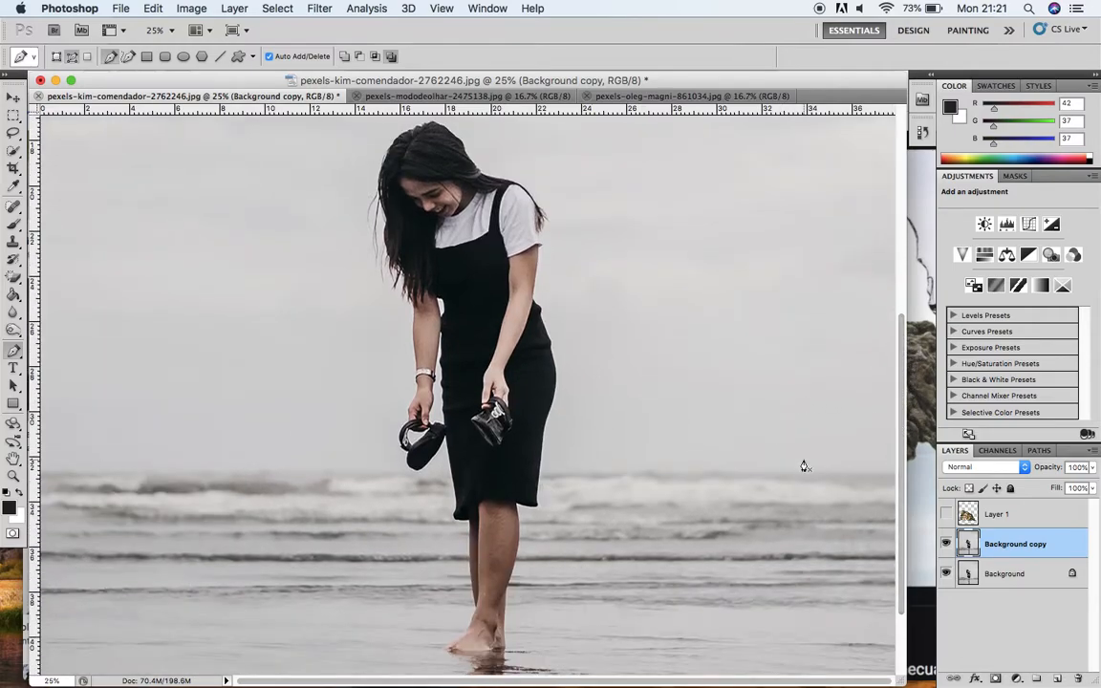
{"action": "key", "text": "super+equal"}
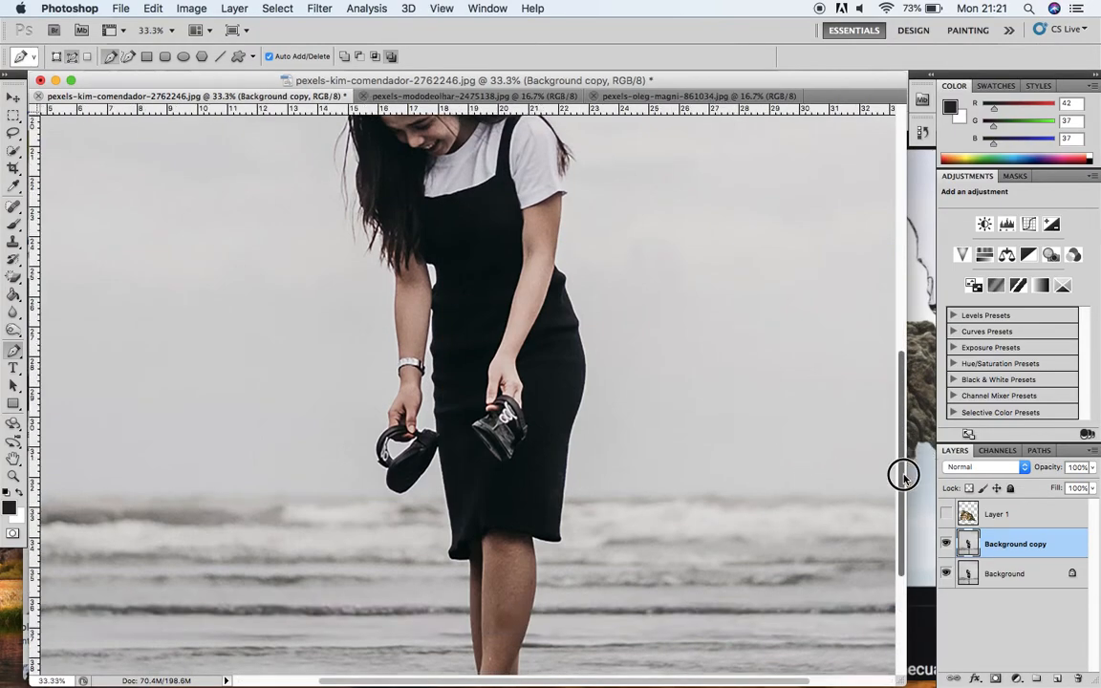
{"action": "left_click_drag", "start_coordinate": [904, 455], "coordinate": [903, 606]}
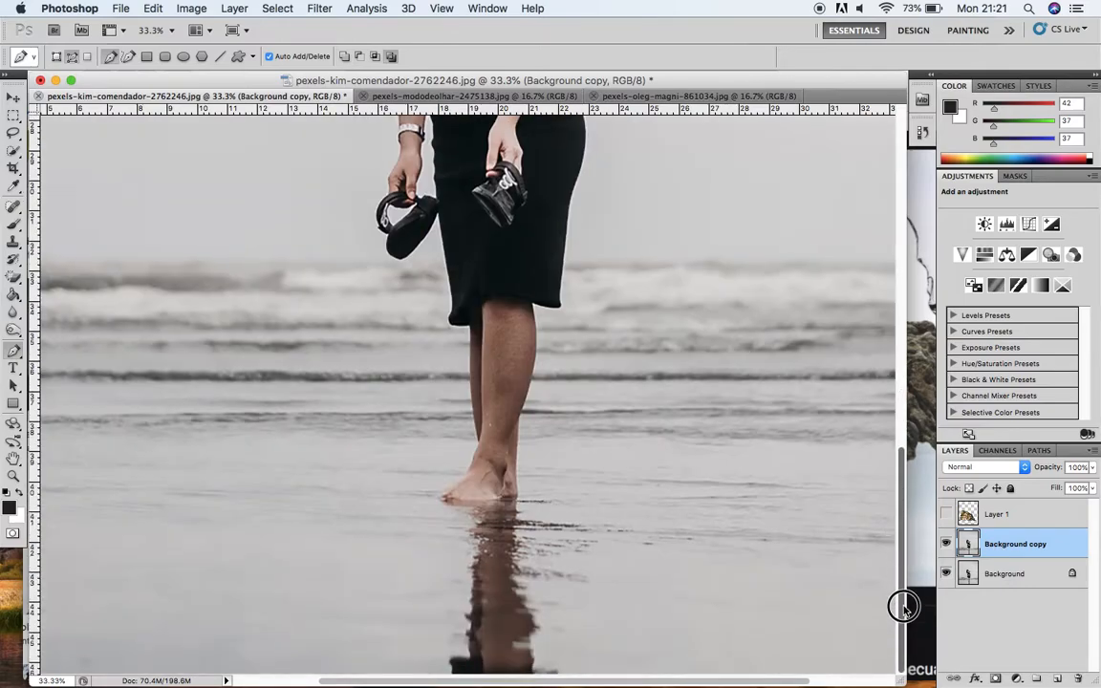
{"action": "left_click", "coordinate": [455, 668]}
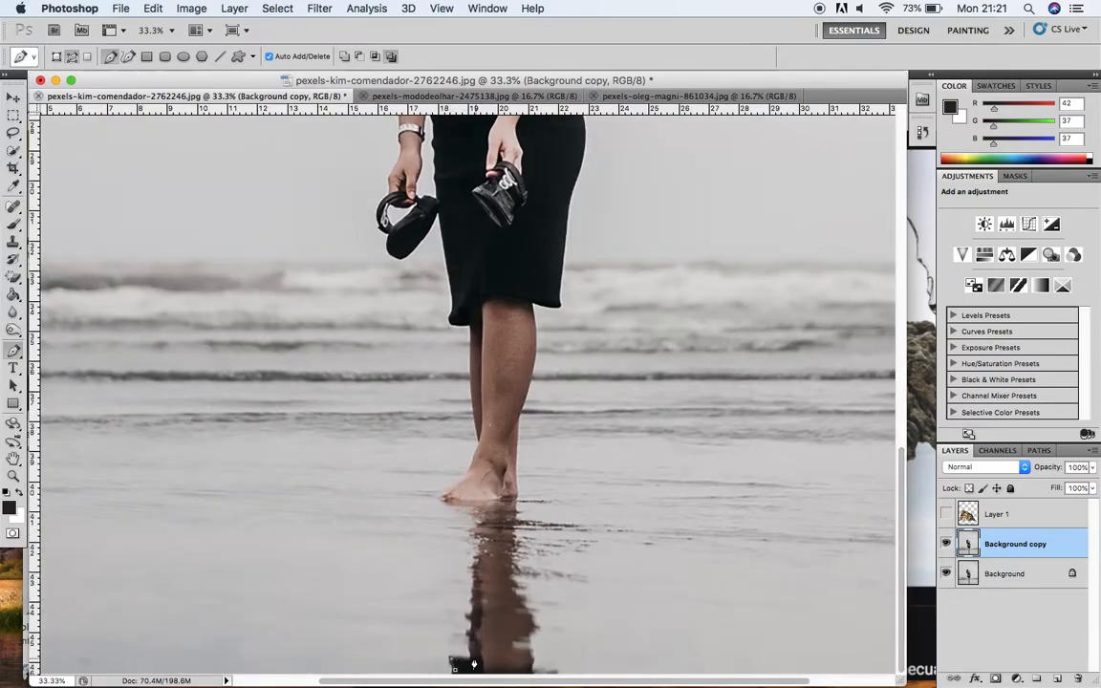
{"action": "left_click_drag", "start_coordinate": [469, 595], "coordinate": [468, 533]}
{"action": "left_click", "coordinate": [456, 503]}
{"action": "left_click", "coordinate": [442, 495]}
Step: Continue the pen path from the toes over the foot and up the left edge of the leg to the dress hem
{"action": "left_click", "coordinate": [454, 485]}
{"action": "left_click", "coordinate": [465, 473]}
{"action": "left_click", "coordinate": [472, 454]}
{"action": "left_click", "coordinate": [476, 443]}
{"action": "left_click", "coordinate": [468, 399]}
{"action": "left_click", "coordinate": [465, 357]}
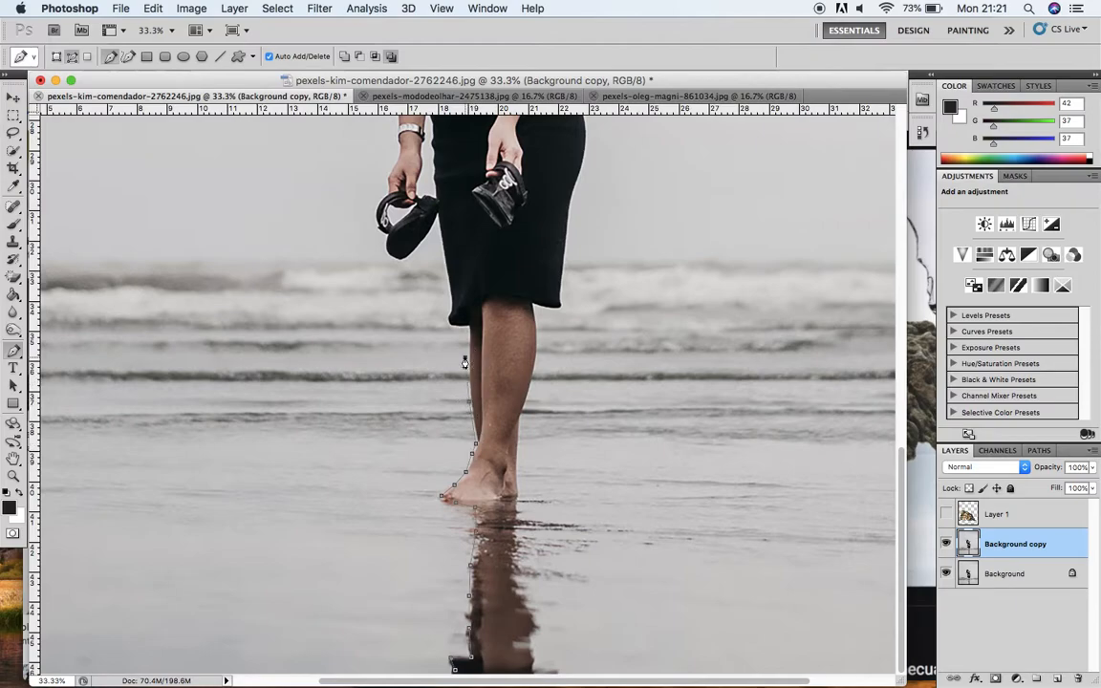
{"action": "left_click", "coordinate": [469, 326]}
Step: Continue the pen path up the dress's left edge, around the dangling shoe and over the hand to the wrist
{"action": "left_click", "coordinate": [448, 317]}
{"action": "left_click", "coordinate": [445, 269]}
{"action": "left_click_drag", "start_coordinate": [410, 252], "coordinate": [394, 260]}
{"action": "left_click", "coordinate": [387, 237]}
{"action": "left_click", "coordinate": [379, 228]}
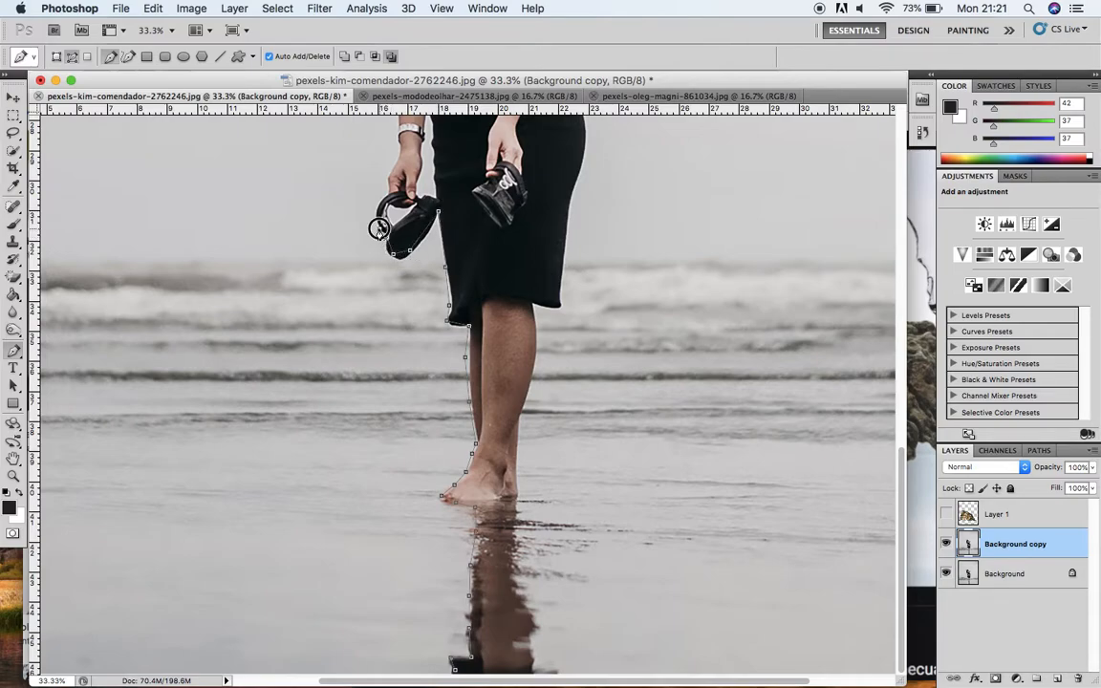
{"action": "left_click", "coordinate": [386, 176]}
{"action": "left_click", "coordinate": [399, 156]}
Step: Extend the pen path up the woman's left-side forearm and along the outer edge of her long hair
{"action": "left_click_drag", "start_coordinate": [908, 480], "coordinate": [899, 346]}
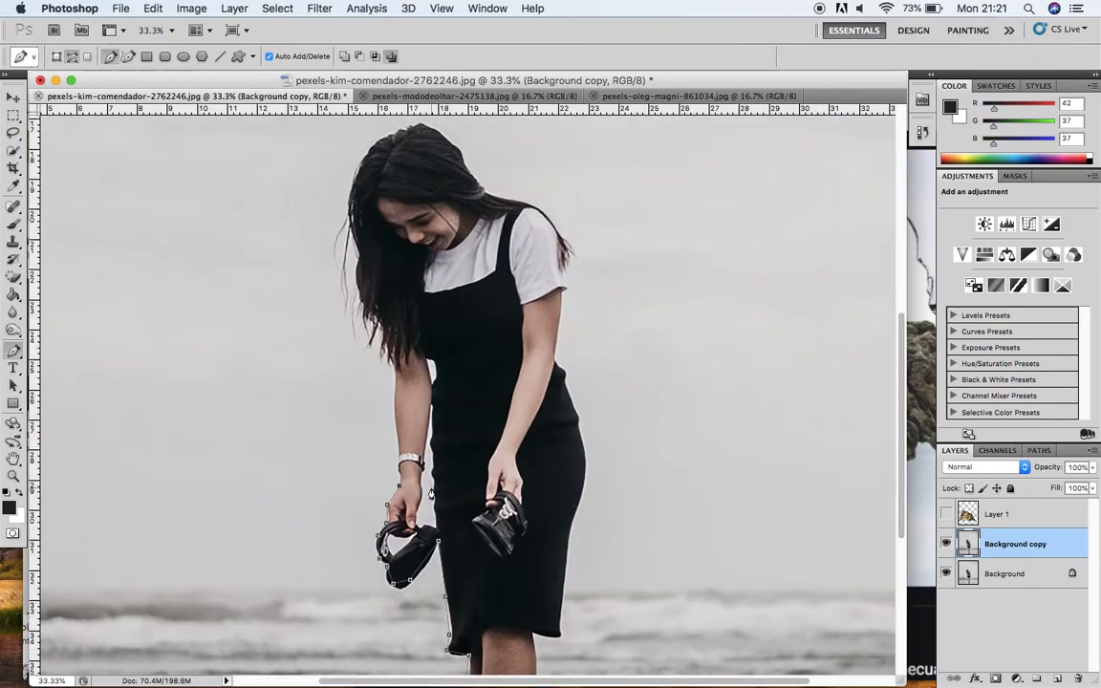
{"action": "left_click", "coordinate": [393, 411]}
{"action": "left_click", "coordinate": [356, 247]}
{"action": "left_click", "coordinate": [355, 189]}
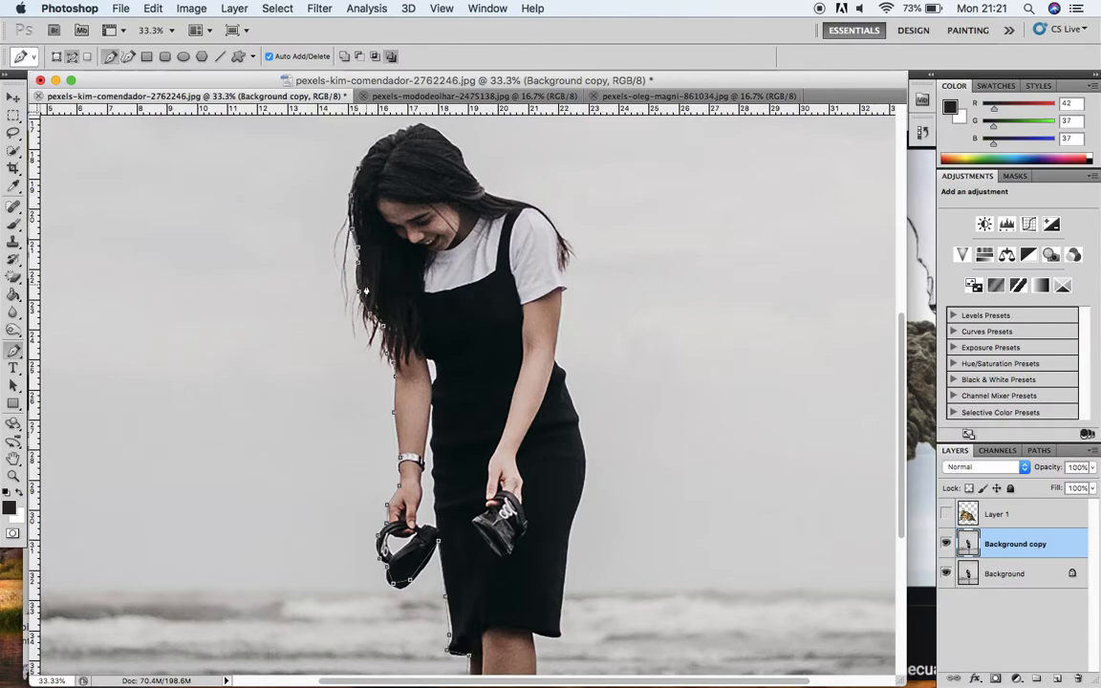
Step: Trace the pen path over the top of the head and down the back of the hair to the shoulder
{"action": "left_click", "coordinate": [374, 142]}
{"action": "left_click", "coordinate": [395, 134]}
{"action": "left_click", "coordinate": [420, 123]}
{"action": "left_click", "coordinate": [445, 134]}
{"action": "left_click", "coordinate": [461, 155]}
{"action": "left_click", "coordinate": [475, 177]}
{"action": "left_click", "coordinate": [510, 202]}
{"action": "left_click", "coordinate": [539, 207]}
Step: Continue the pen path from the sleeve down the arm and the dress's right edge to the hem
{"action": "left_click", "coordinate": [567, 284]}
{"action": "left_click", "coordinate": [561, 312]}
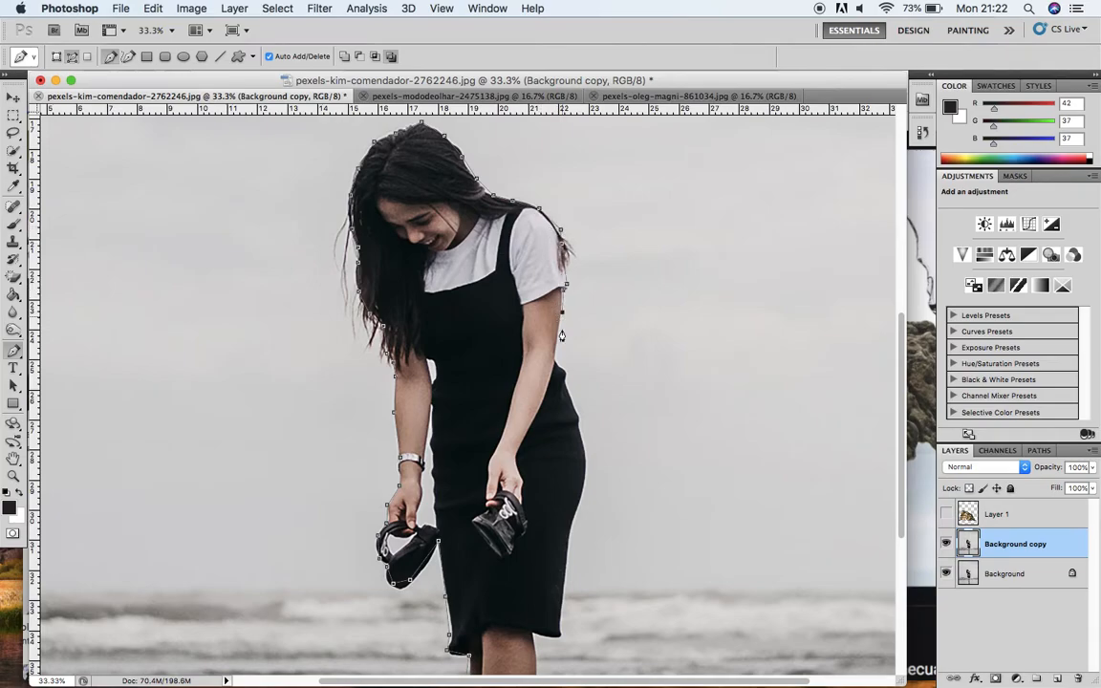
{"action": "left_click", "coordinate": [564, 371]}
{"action": "left_click", "coordinate": [579, 418]}
{"action": "left_click", "coordinate": [588, 467]}
{"action": "left_click", "coordinate": [561, 636]}
Step: Trace the pen path along the hem, down the right edge of the legs and along their reflection towards the image's bottom edge
{"action": "left_click_drag", "start_coordinate": [900, 472], "coordinate": [902, 618]}
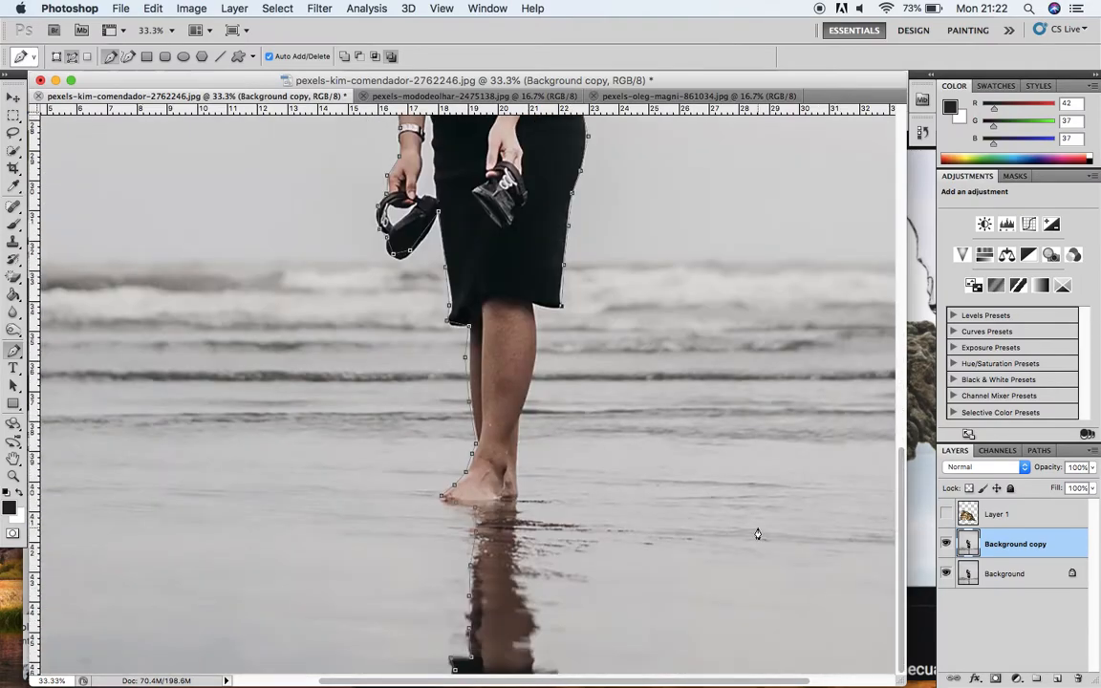
{"action": "left_click", "coordinate": [531, 302]}
{"action": "left_click", "coordinate": [536, 336]}
{"action": "left_click", "coordinate": [519, 426]}
{"action": "left_click", "coordinate": [517, 463]}
{"action": "left_click", "coordinate": [516, 493]}
{"action": "left_click", "coordinate": [509, 579]}
{"action": "left_click", "coordinate": [535, 636]}
{"action": "left_click", "coordinate": [519, 639]}
{"action": "left_click", "coordinate": [507, 645]}
{"action": "left_click", "coordinate": [533, 647]}
{"action": "left_click", "coordinate": [412, 256]}
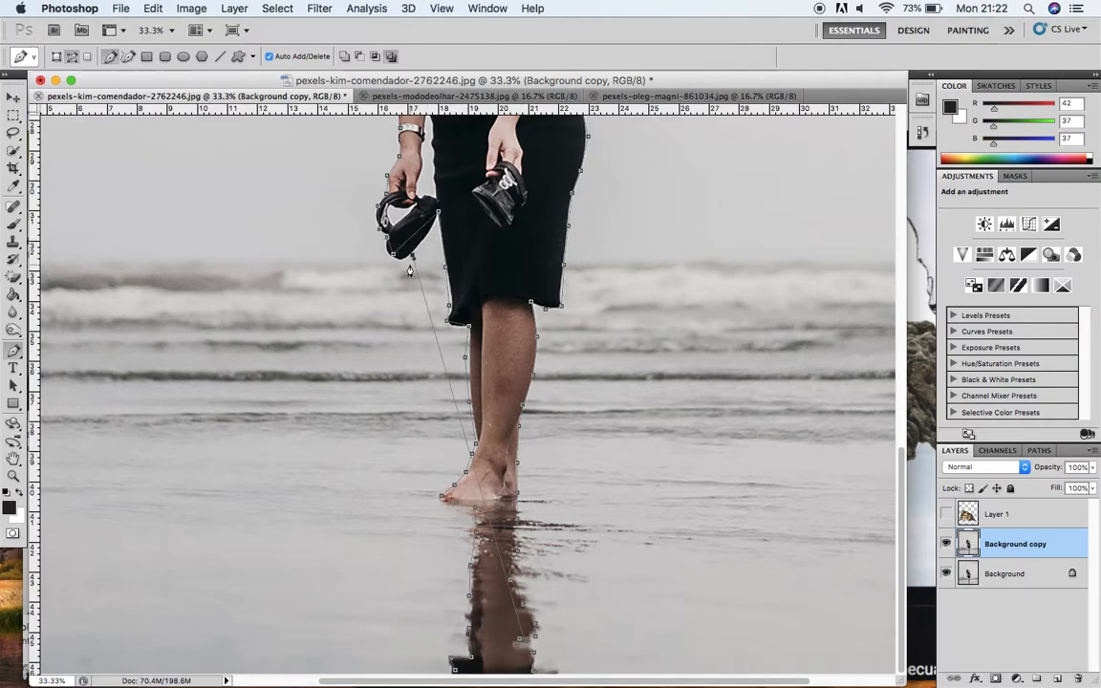
{"action": "left_click_drag", "start_coordinate": [411, 257], "coordinate": [466, 243]}
{"action": "left_click_drag", "start_coordinate": [467, 246], "coordinate": [482, 287]}
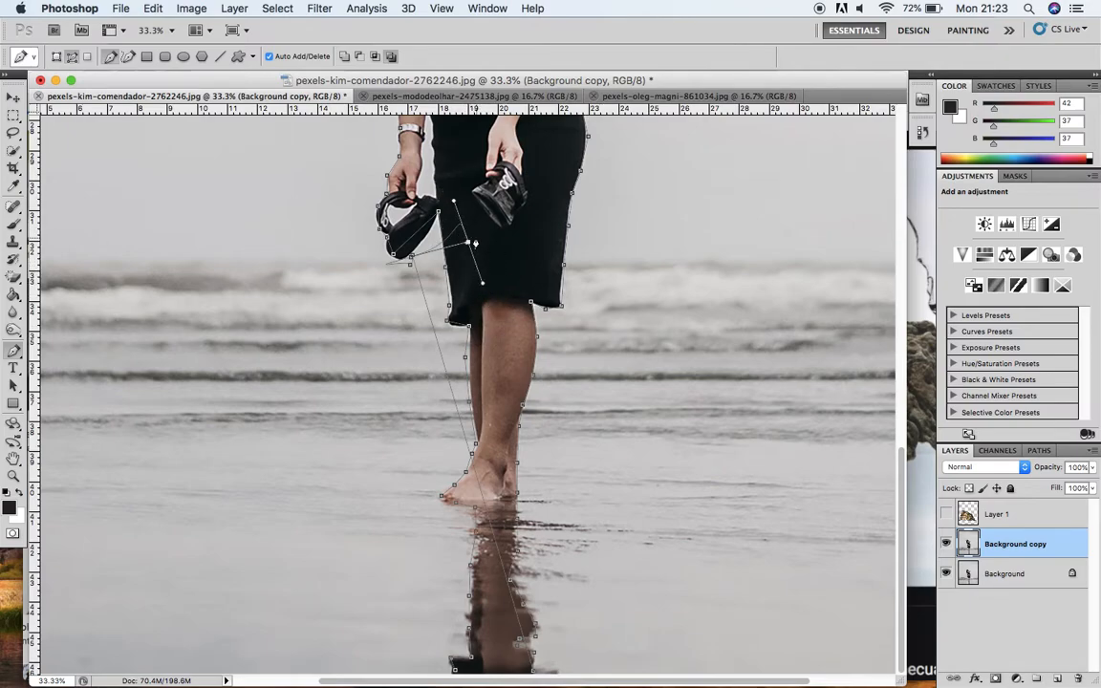
Step: Revert the history to the Delete Anchor Point state, undoing the stray anchor points added near the shoe and dress
{"action": "left_click", "coordinate": [923, 130]}
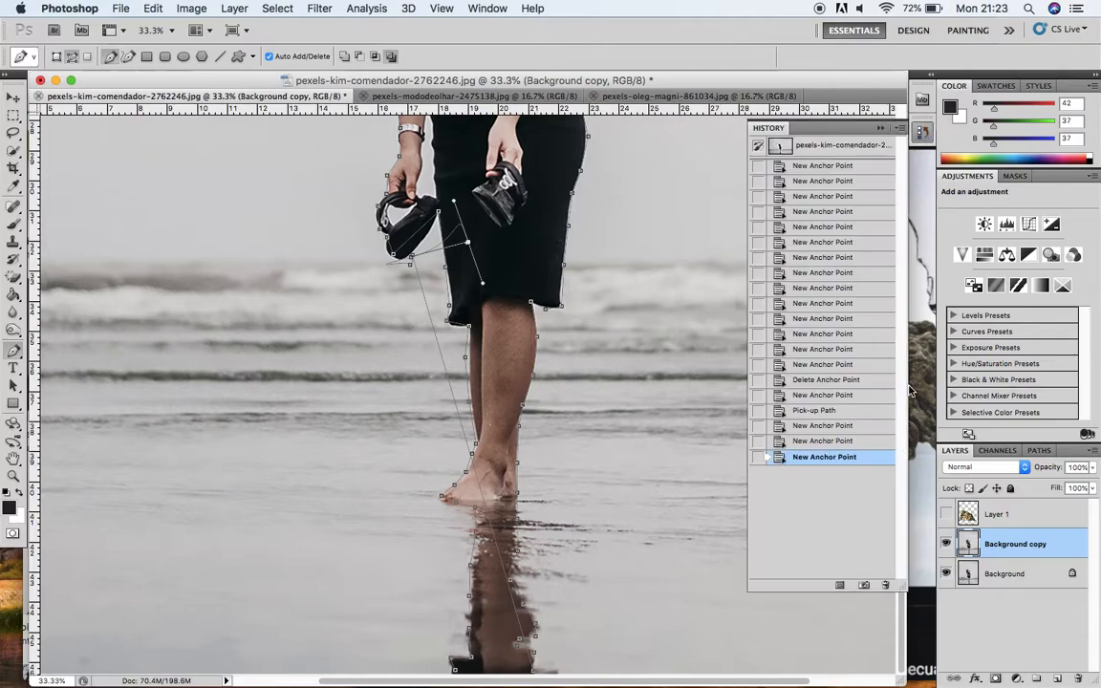
{"action": "left_click", "coordinate": [833, 442]}
{"action": "left_click", "coordinate": [832, 427]}
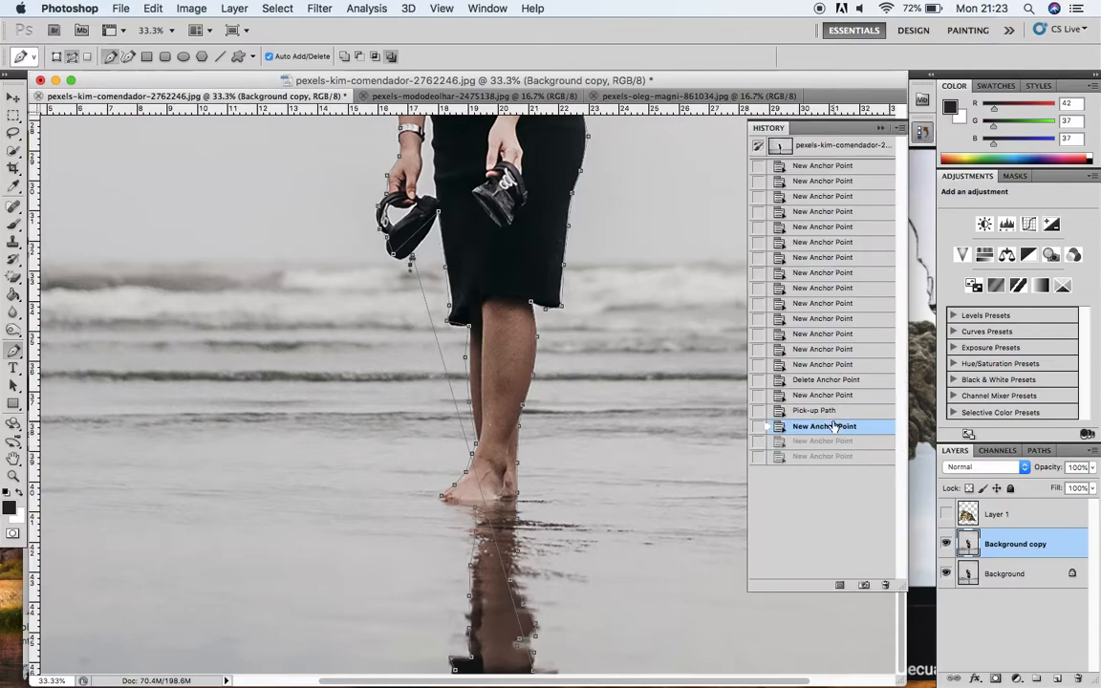
{"action": "left_click", "coordinate": [827, 411]}
{"action": "left_click", "coordinate": [822, 396]}
{"action": "left_click", "coordinate": [821, 381]}
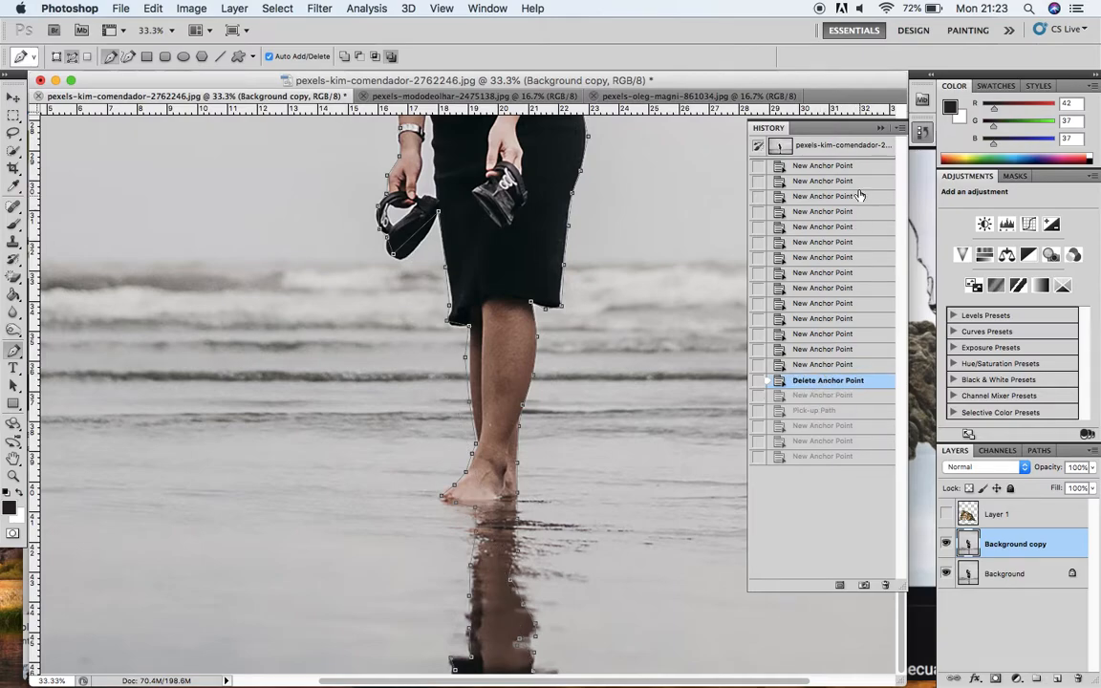
{"action": "left_click", "coordinate": [882, 127]}
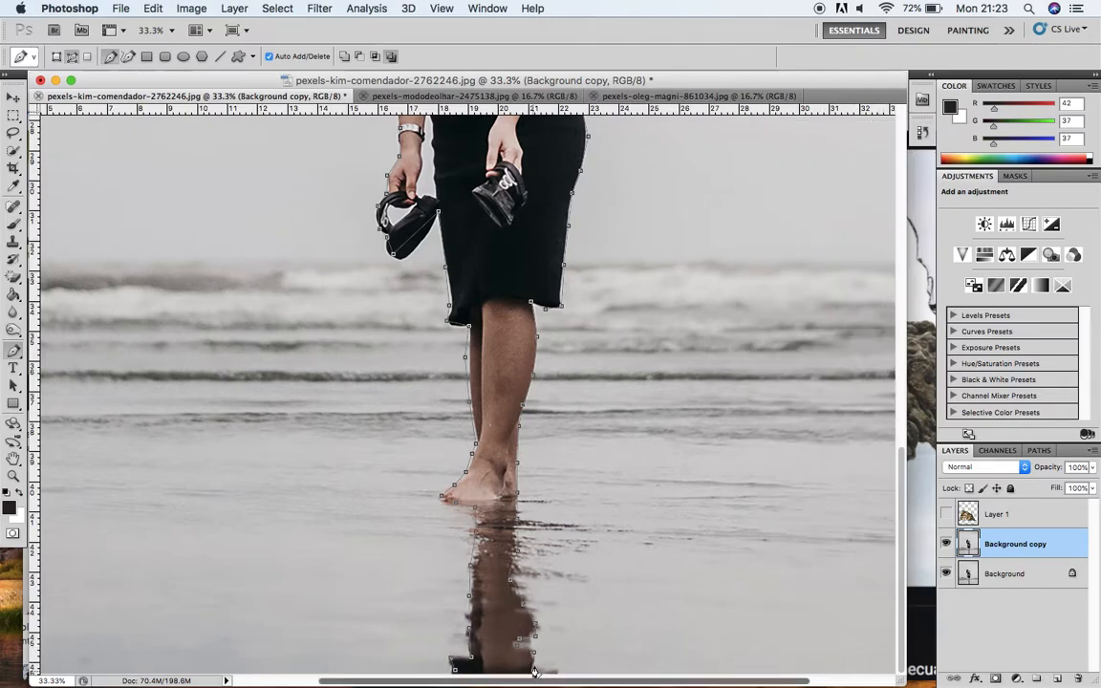
Step: Close the pen path at its starting point and load the Work Path as a selection
{"action": "left_click", "coordinate": [455, 673]}
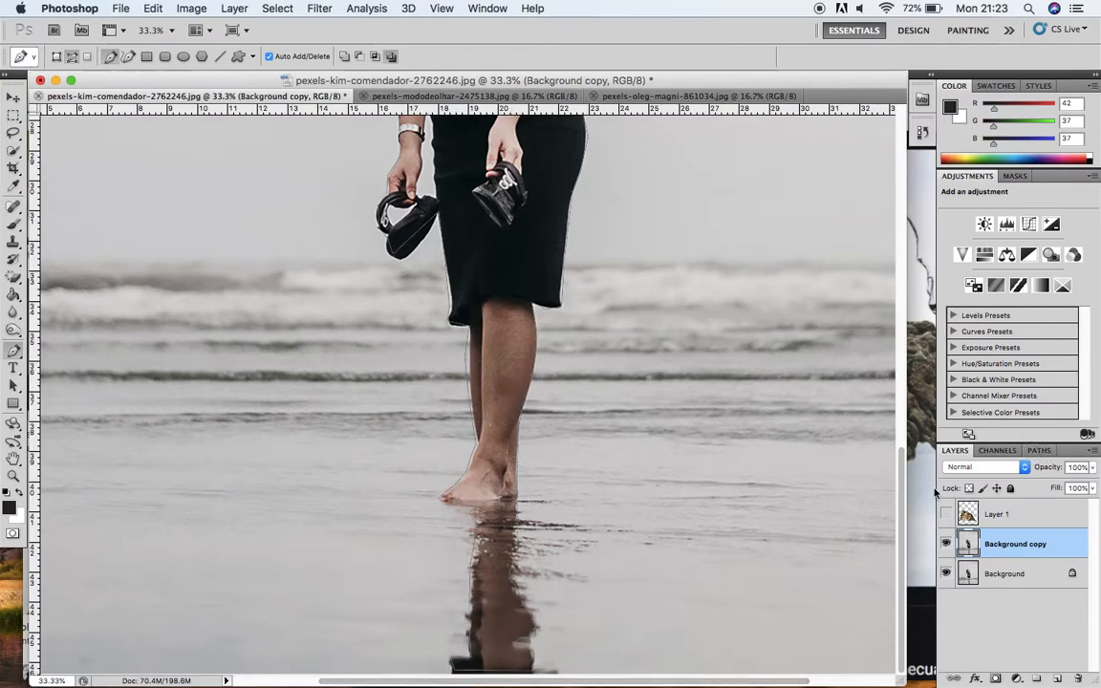
{"action": "left_click", "coordinate": [1037, 452]}
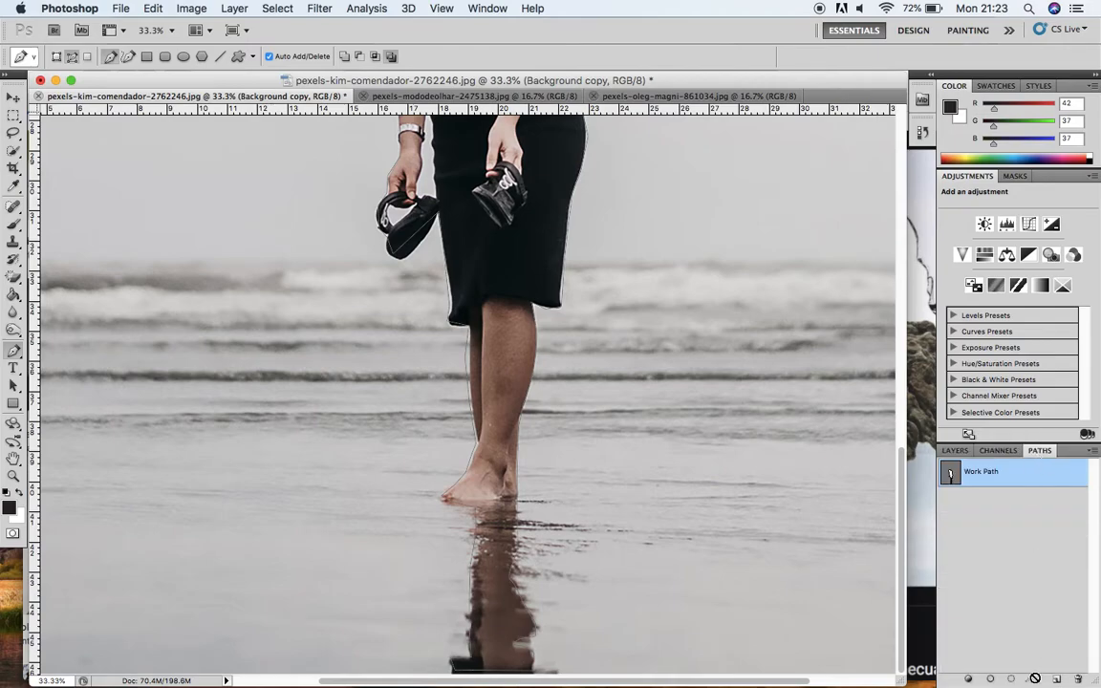
{"action": "left_click", "coordinate": [1013, 679]}
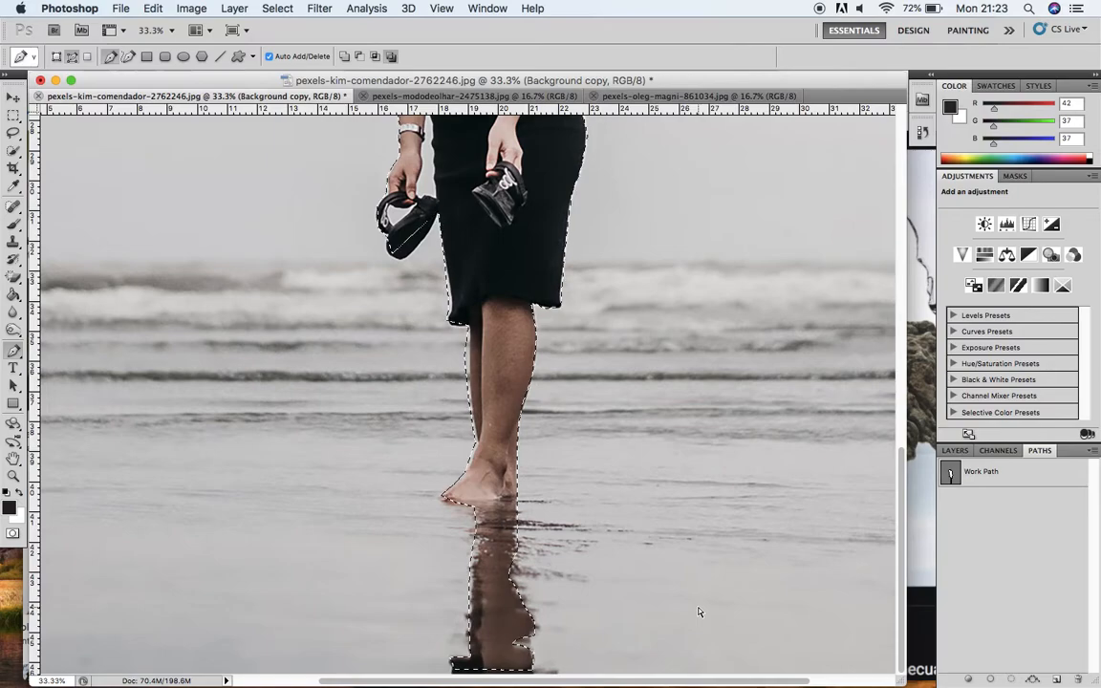
Step: Show the rock on Layer 1 and paste a copy of the selected woman as a new layer above it
{"action": "key", "text": "super+minus"}
{"action": "key", "text": "super+minus"}
{"action": "key", "text": "super+minus"}
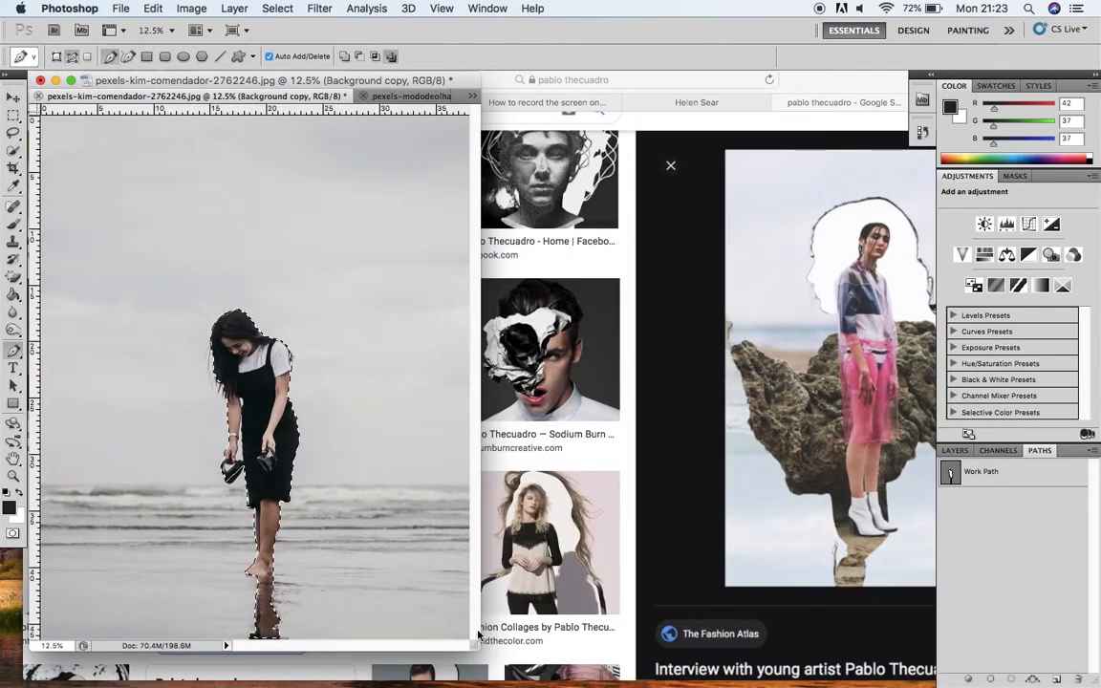
{"action": "left_click_drag", "start_coordinate": [472, 646], "coordinate": [585, 679]}
{"action": "key", "text": "super+Return"}
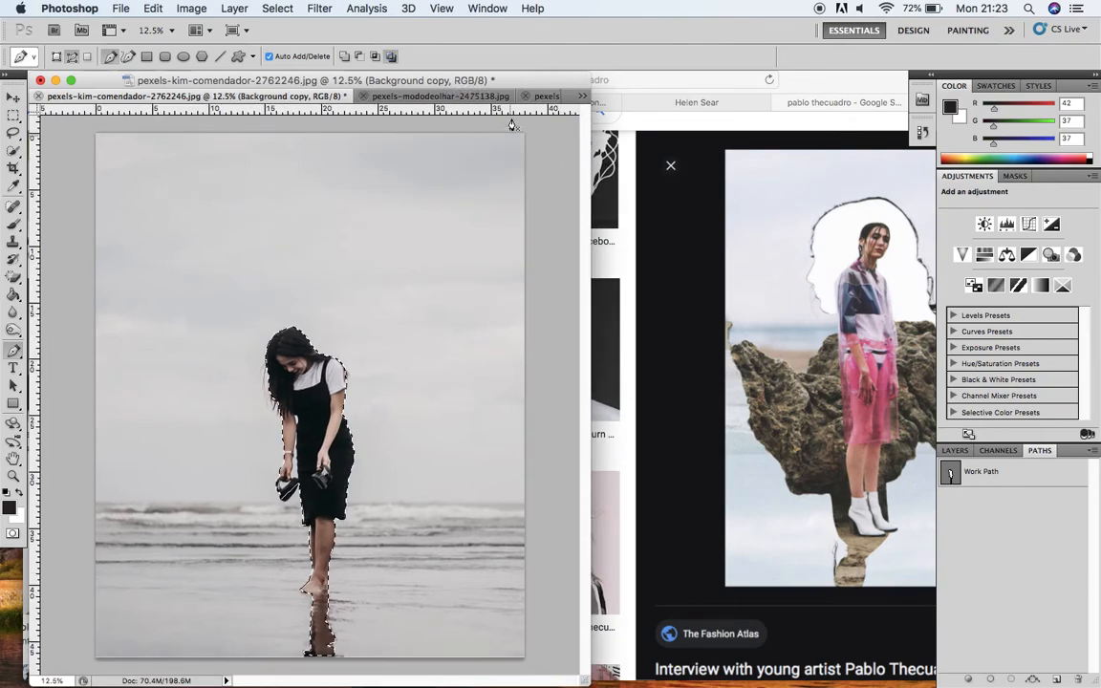
{"action": "mouse_move", "coordinate": [528, 81]}
{"action": "left_mouse_down"}
{"action": "mouse_move", "coordinate": [553, 74]}
{"action": "mouse_move", "coordinate": [523, 79]}
{"action": "left_mouse_up"}
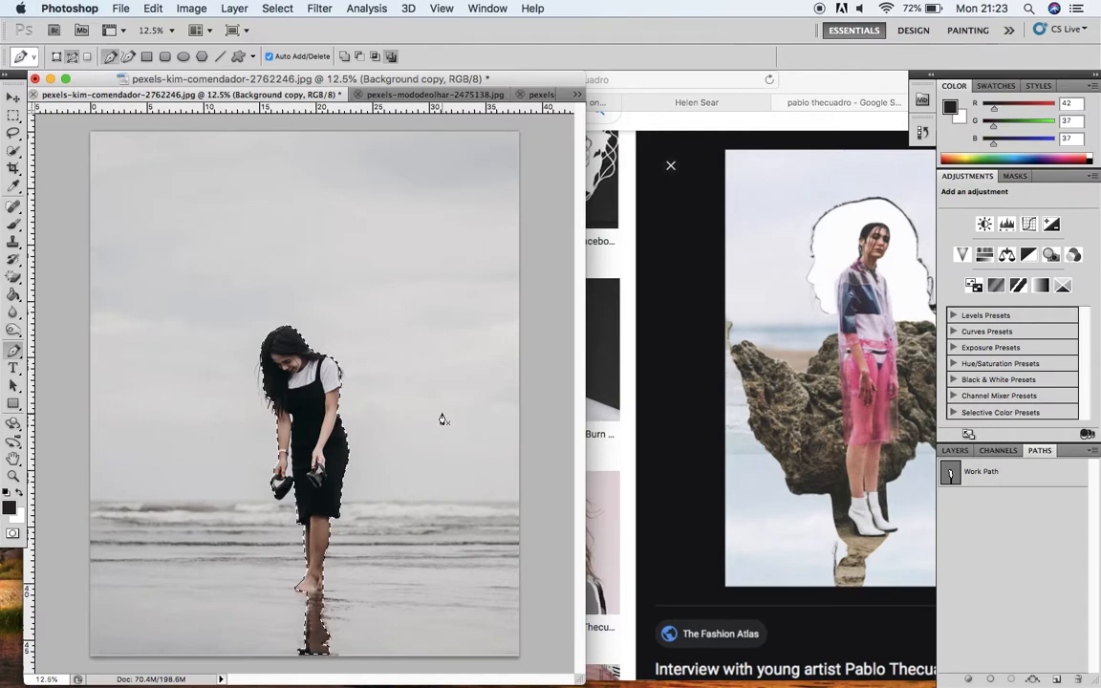
{"action": "left_click", "coordinate": [955, 450]}
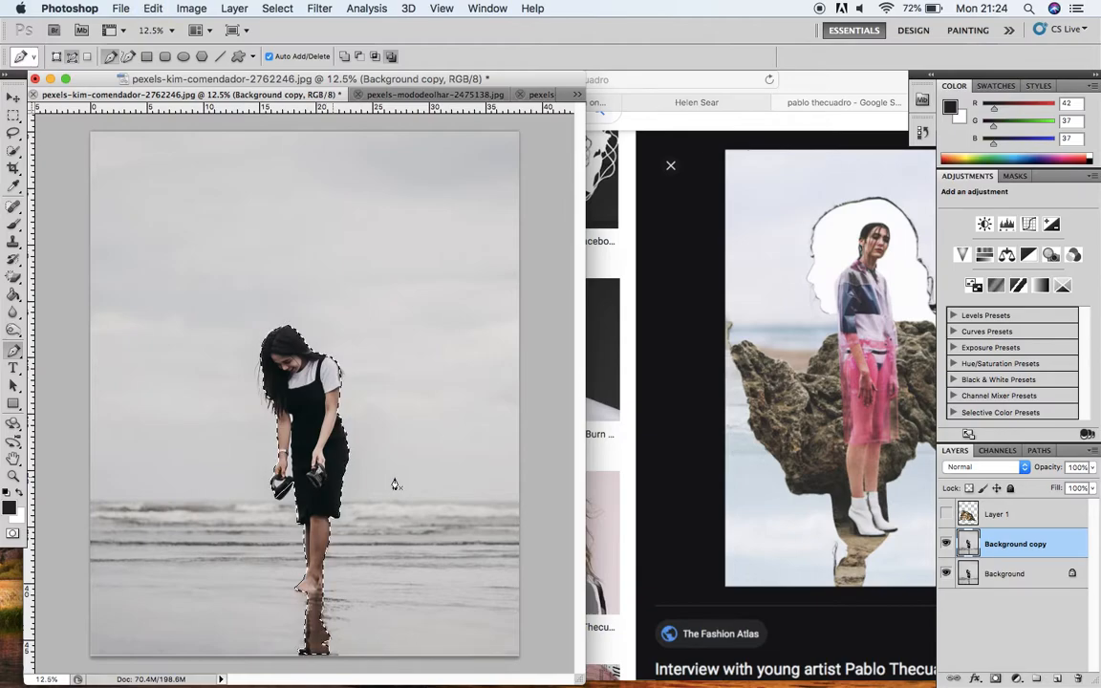
{"action": "left_click", "coordinate": [946, 515]}
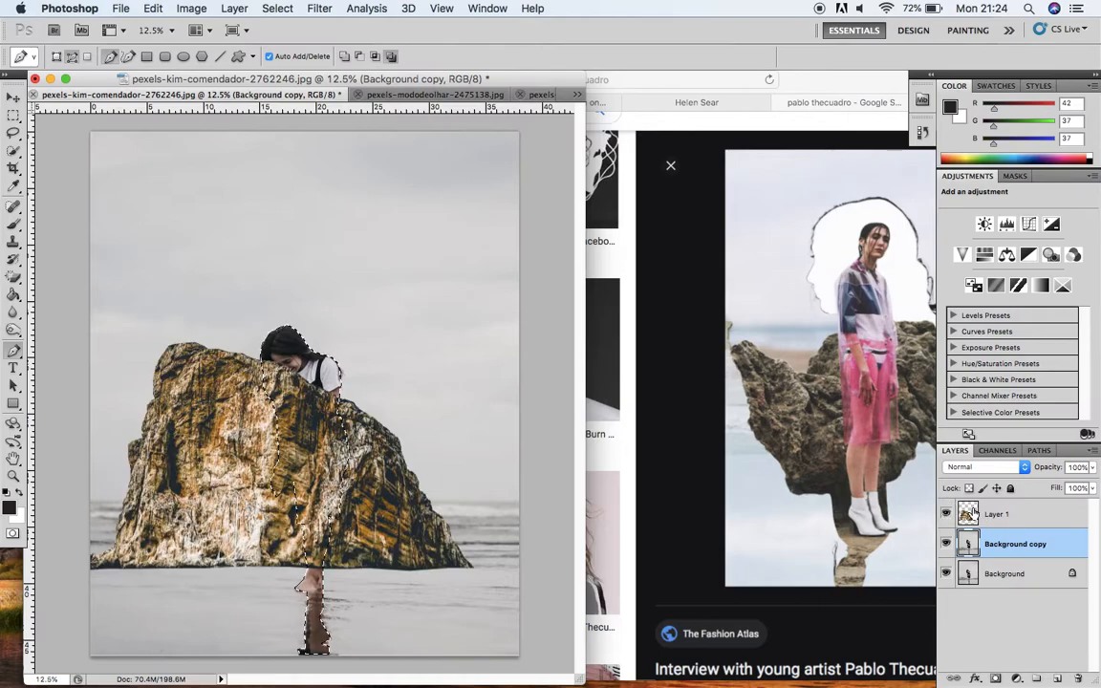
{"action": "left_click", "coordinate": [1019, 520]}
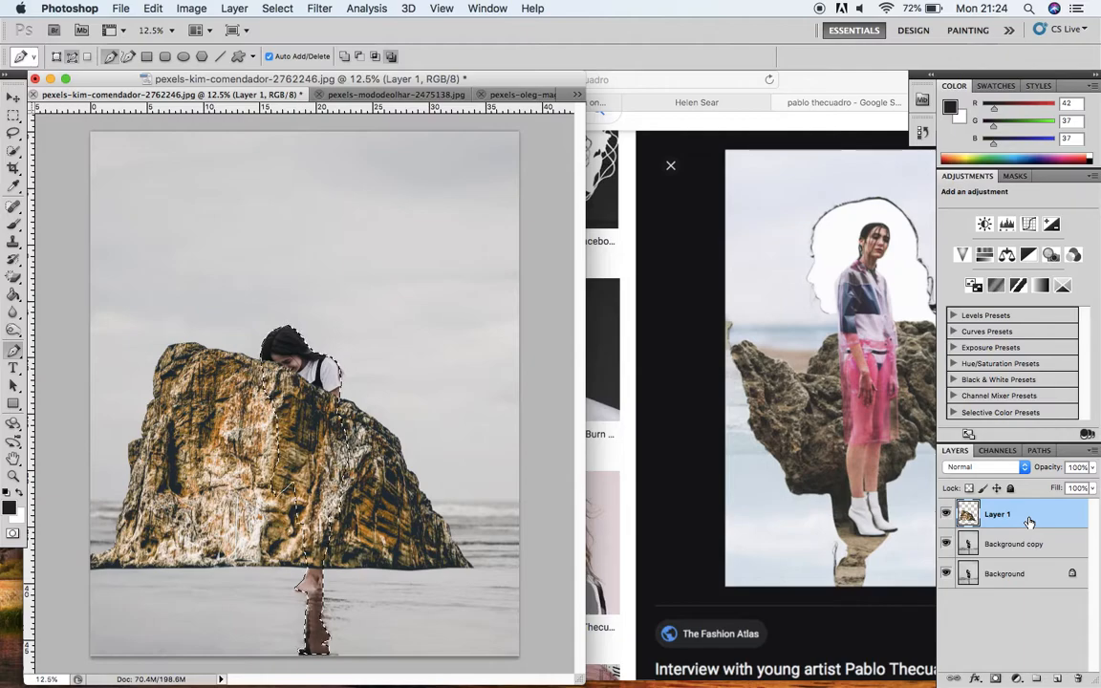
{"action": "key", "text": "super+v"}
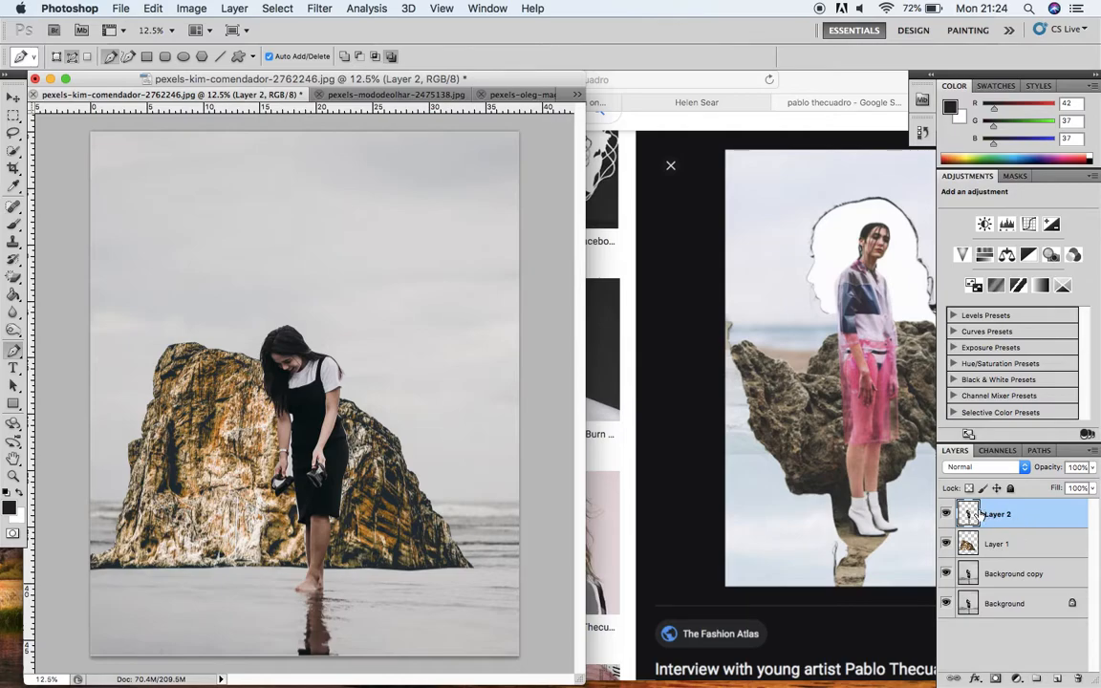
Step: Hide and reshow the rock and cut-out woman layers to check how they stack over Background copy
{"action": "left_click", "coordinate": [993, 576]}
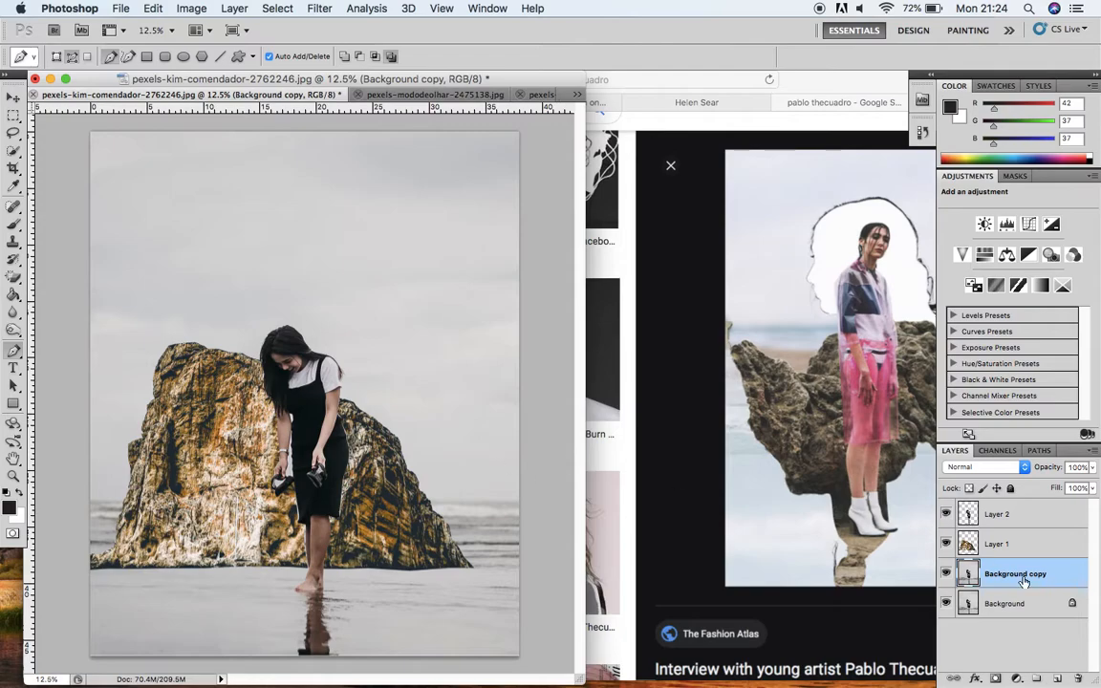
{"action": "left_click", "coordinate": [946, 543]}
{"action": "left_click", "coordinate": [946, 515]}
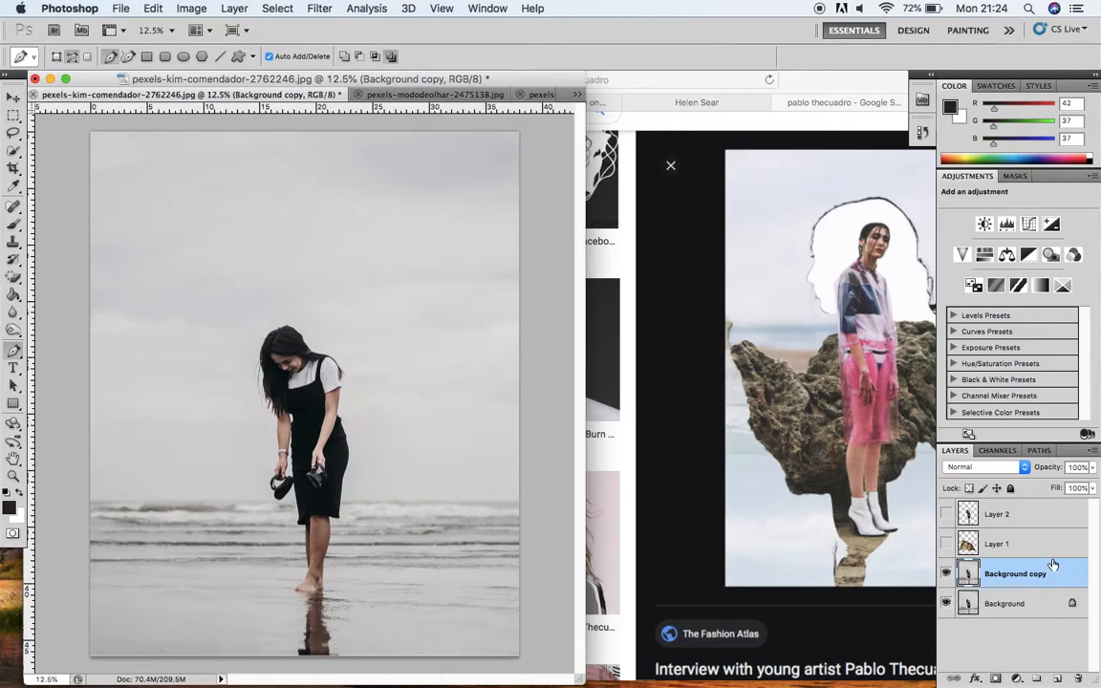
{"action": "left_click", "coordinate": [946, 544]}
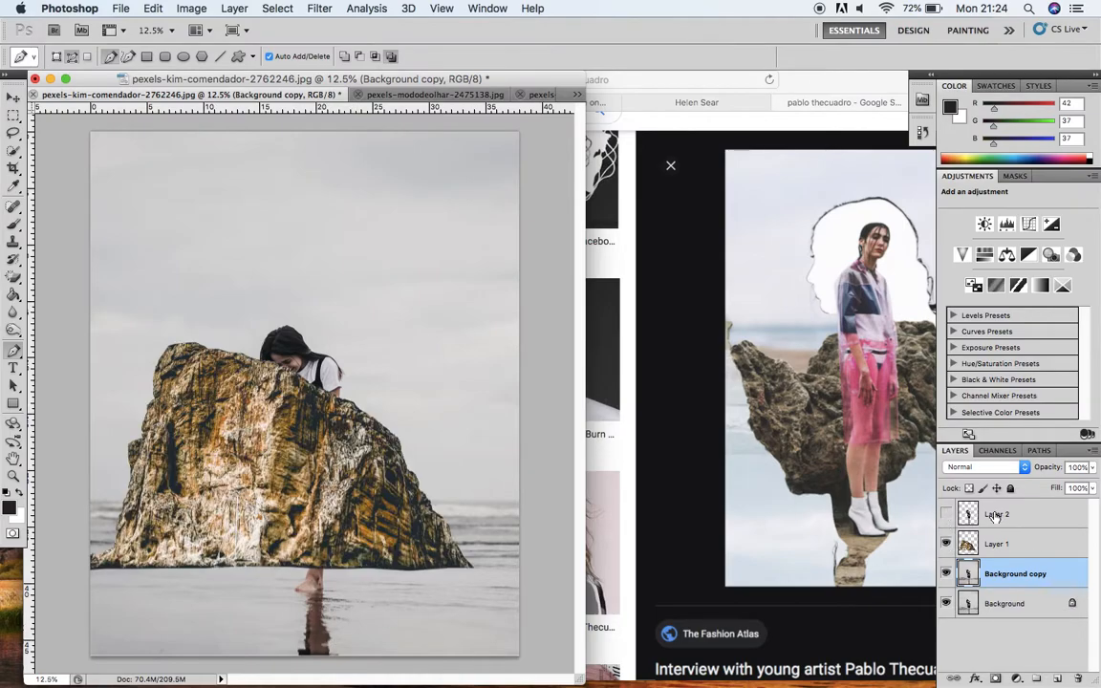
{"action": "left_click", "coordinate": [946, 514]}
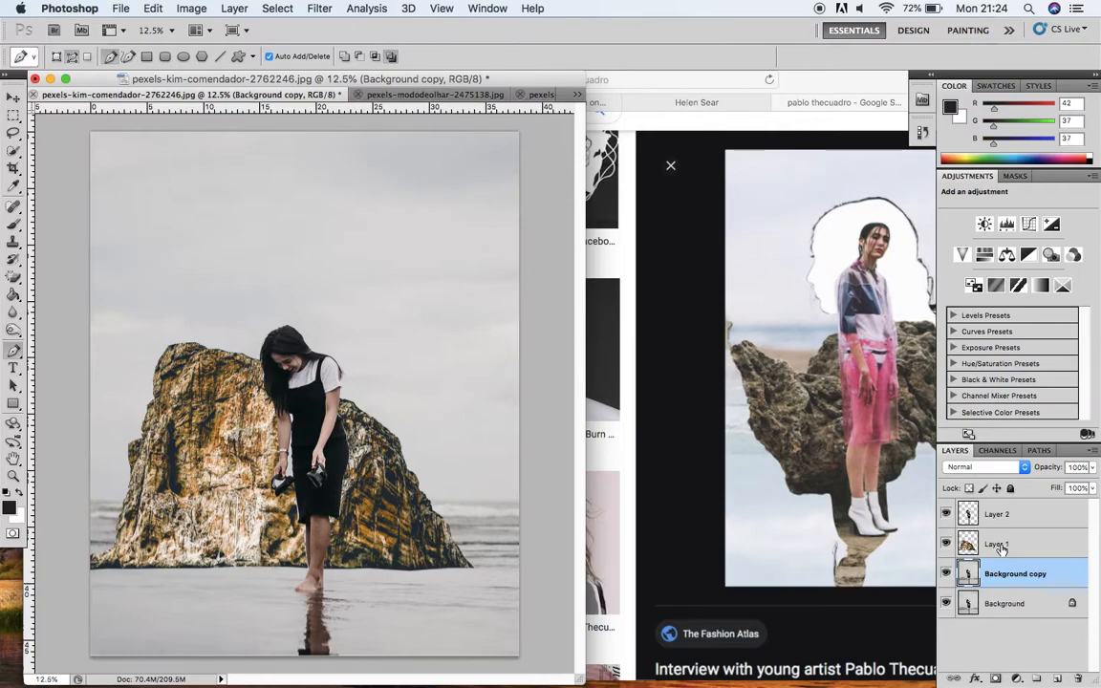
Step: Move Layer 1 above Layer 2 to try the rock in front, and return Layer 2 to the top
{"action": "left_click_drag", "start_coordinate": [997, 549], "coordinate": [1034, 504]}
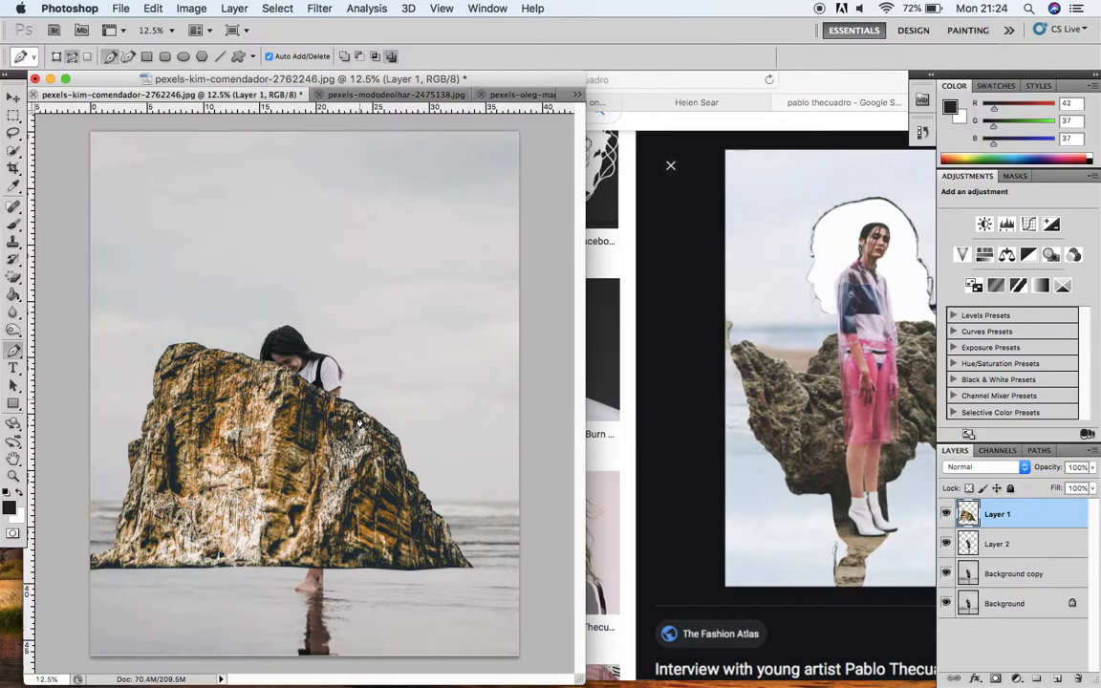
{"action": "left_click_drag", "start_coordinate": [1037, 553], "coordinate": [1040, 502]}
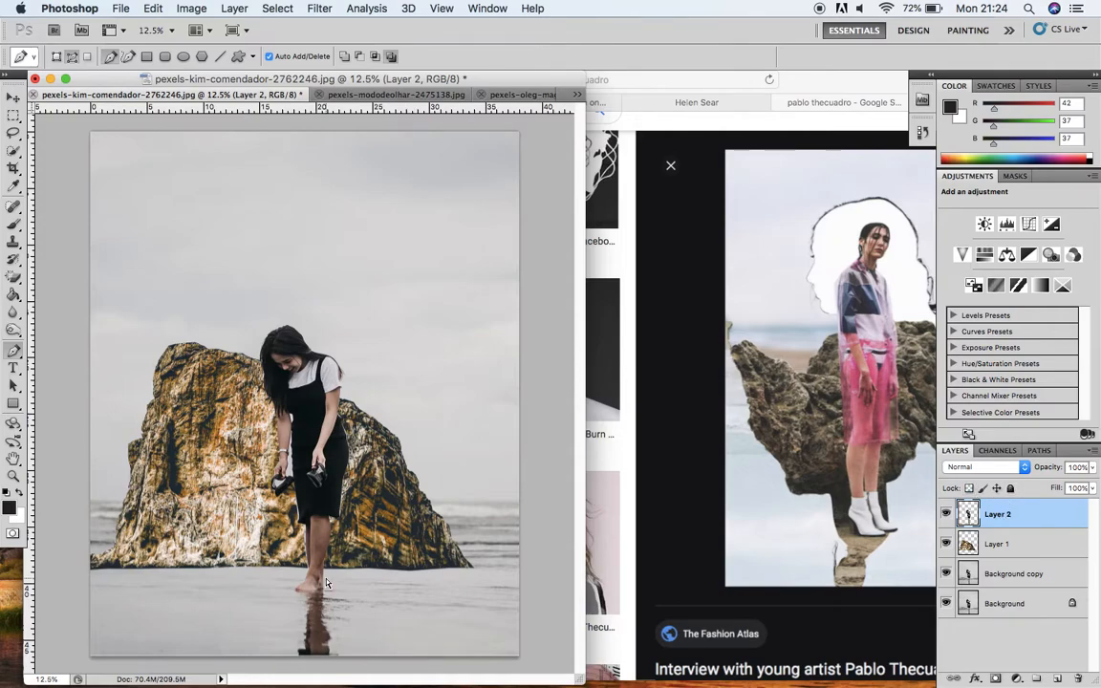
Step: Trace the gap between the woman's arm and dress with the Pen and load the path as a selection on Layer 2
{"action": "key", "text": "super+equal"}
{"action": "key", "text": "super+equal"}
{"action": "key", "text": "super+equal"}
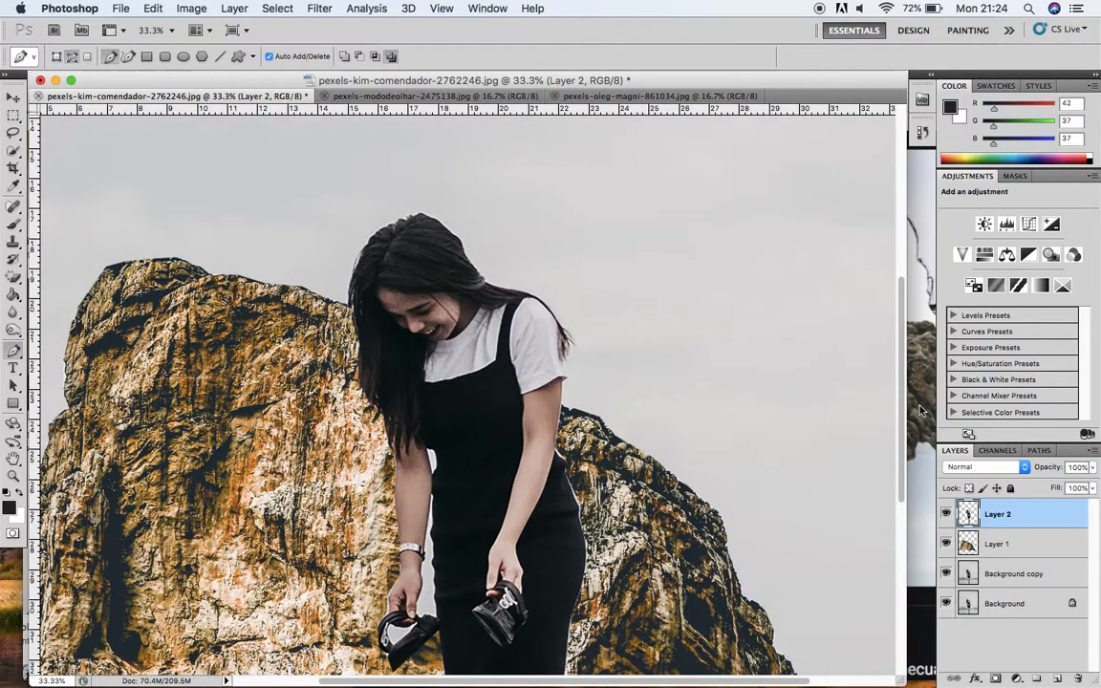
{"action": "left_click_drag", "start_coordinate": [906, 361], "coordinate": [902, 451]}
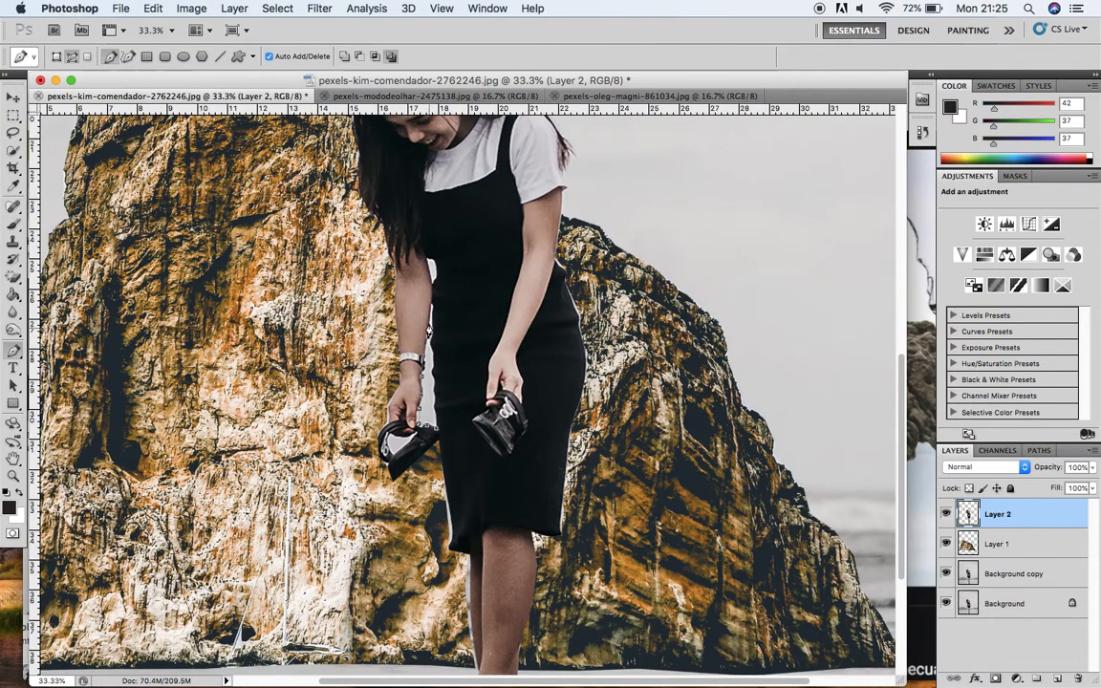
{"action": "left_click", "coordinate": [433, 305]}
{"action": "left_click", "coordinate": [438, 435]}
{"action": "left_click", "coordinate": [1040, 451]}
{"action": "left_click", "coordinate": [1012, 679]}
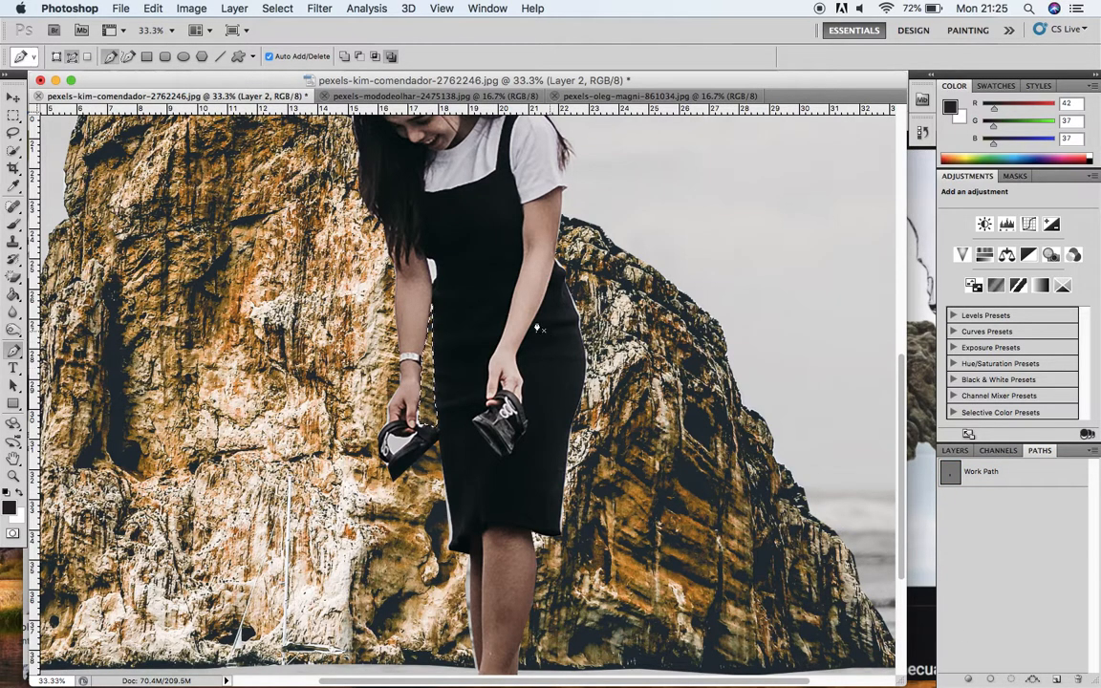
{"action": "left_click", "coordinate": [954, 450]}
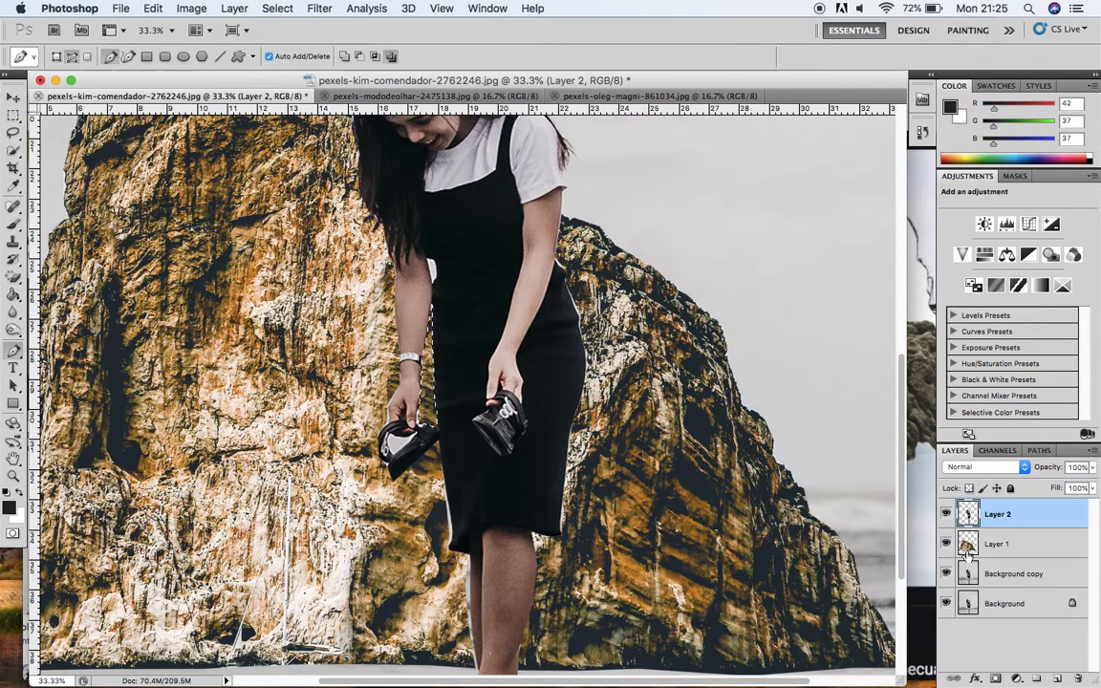
Step: Deselect the gap between the arm and dress and enlarge the document window to fit the whole canvas
{"action": "key", "text": "super+d"}
{"action": "key", "text": "super+minus"}
{"action": "key", "text": "super+minus"}
{"action": "key", "text": "super+minus"}
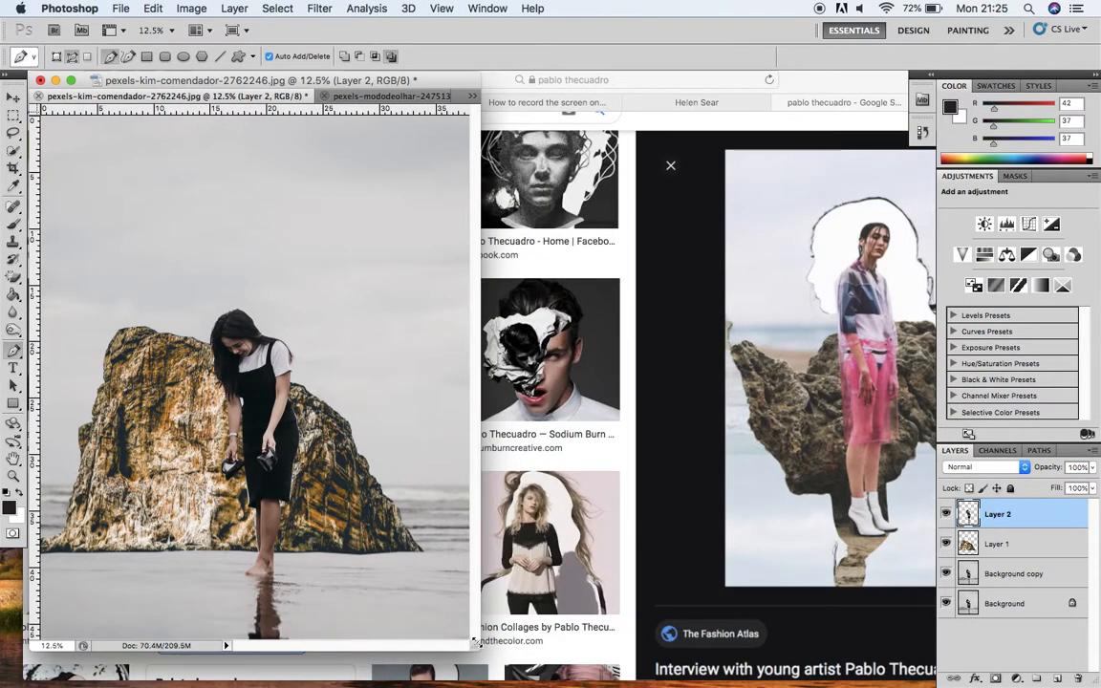
{"action": "left_click_drag", "start_coordinate": [474, 642], "coordinate": [581, 664]}
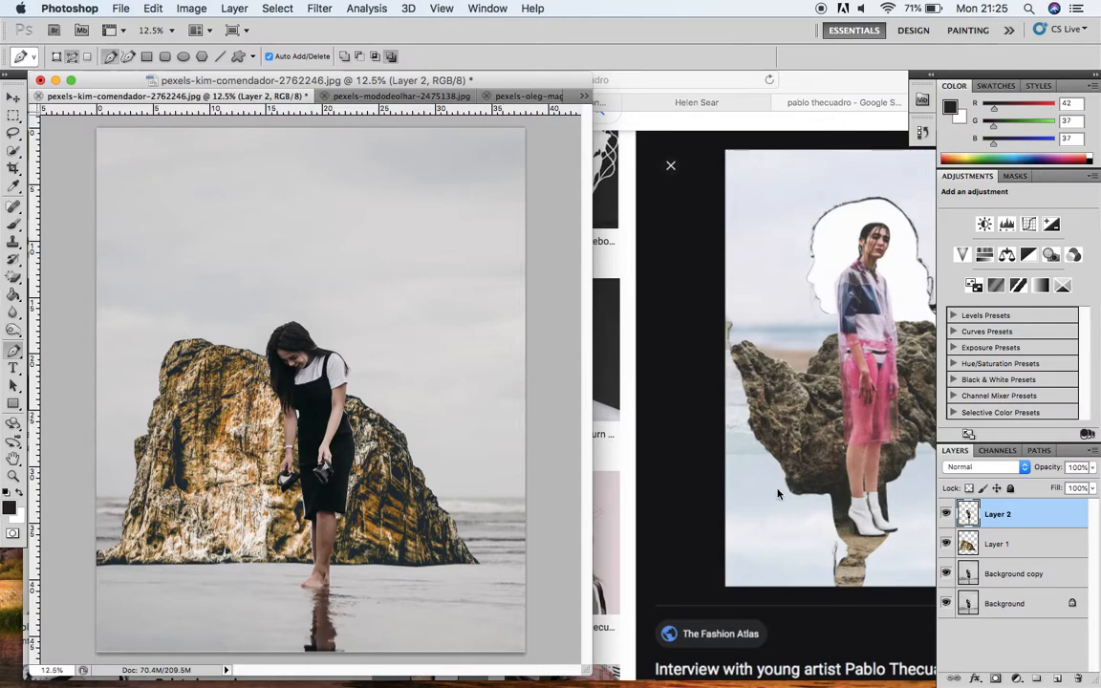
Step: Duplicate the Background copy layer as Background copy 2 and move the duplicate above Layer 2
{"action": "left_click", "coordinate": [994, 576]}
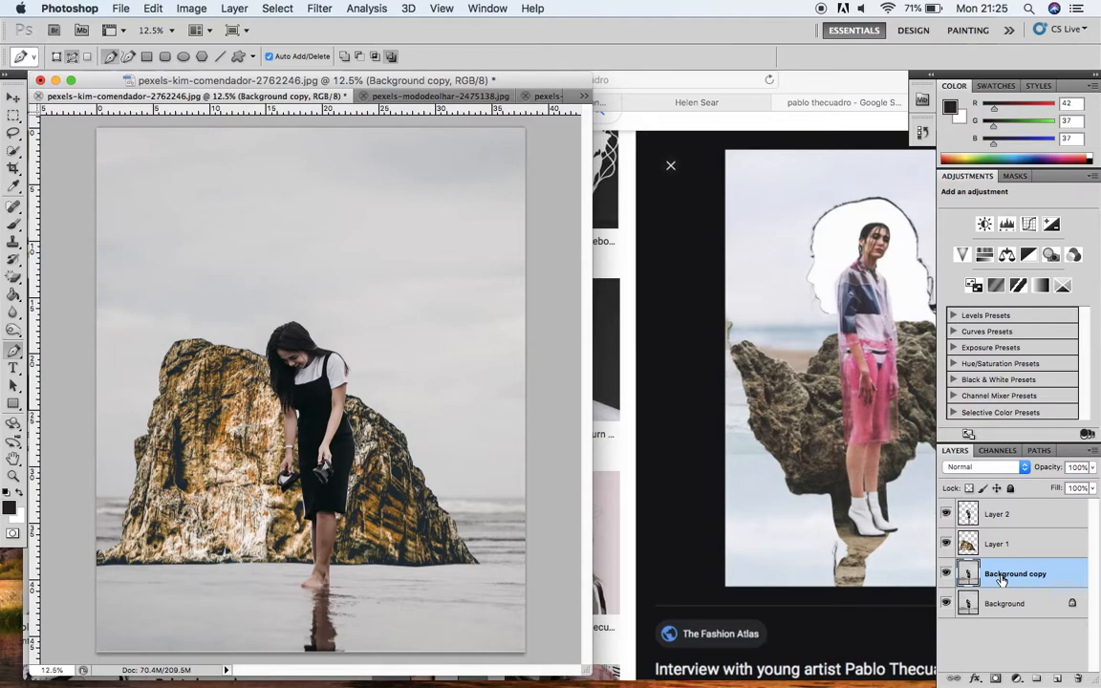
{"action": "left_click", "coordinate": [1020, 580]}
{"action": "right_click", "coordinate": [1021, 579]}
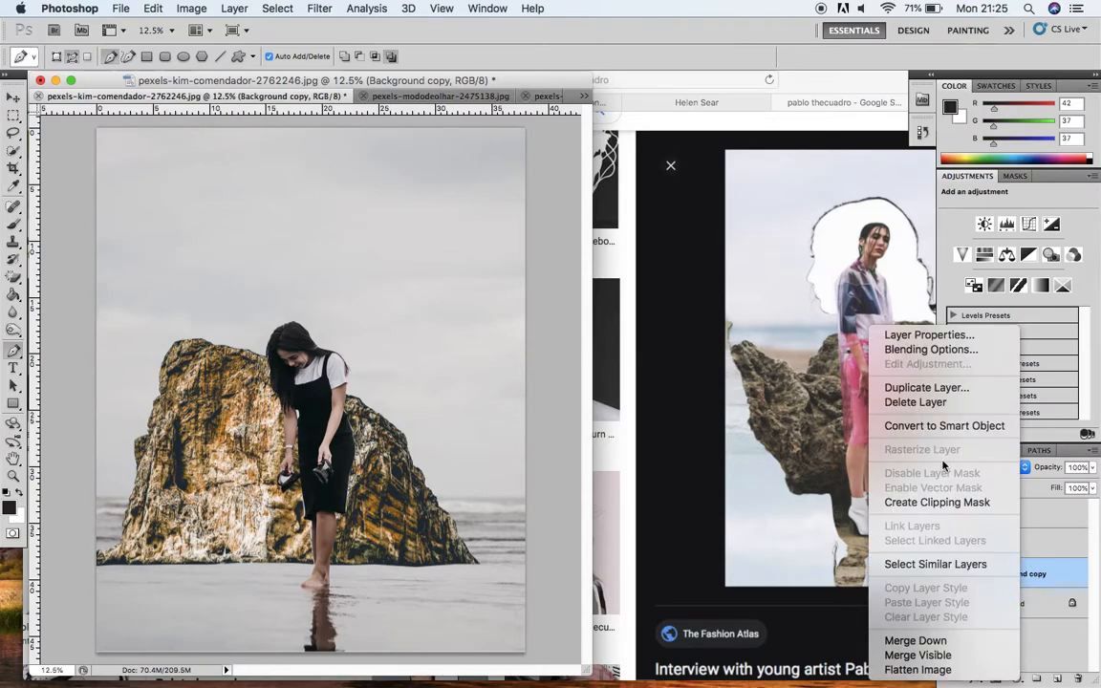
{"action": "left_click", "coordinate": [926, 388]}
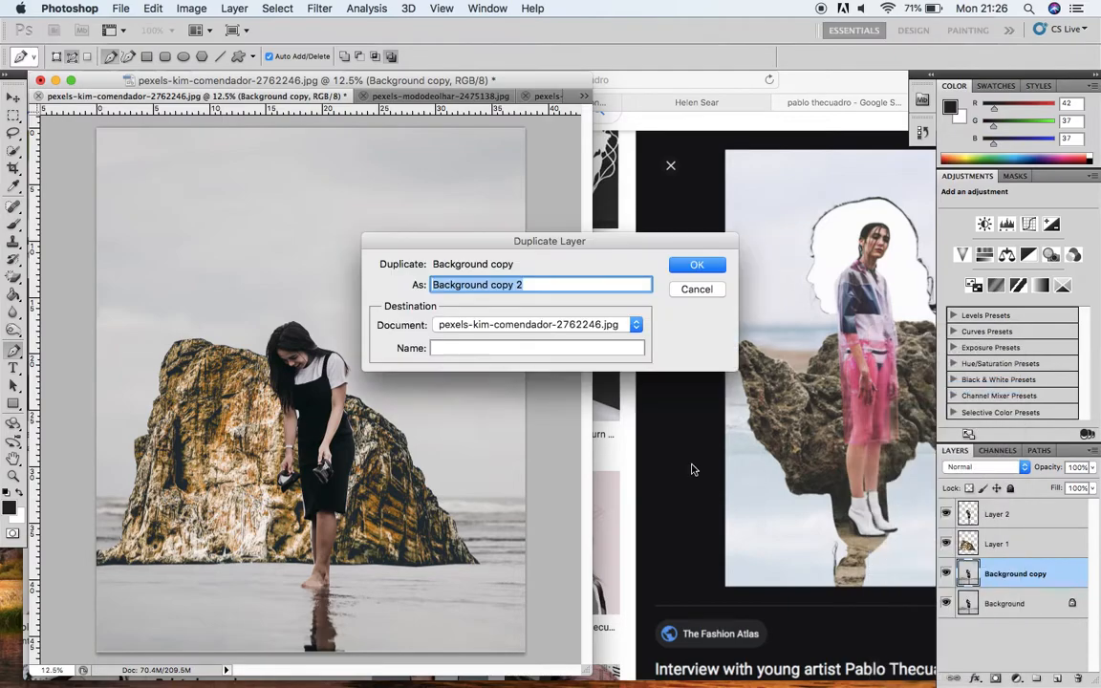
{"action": "left_click", "coordinate": [698, 265]}
{"action": "left_click", "coordinate": [1009, 580]}
{"action": "left_click_drag", "start_coordinate": [1009, 580], "coordinate": [1008, 506]}
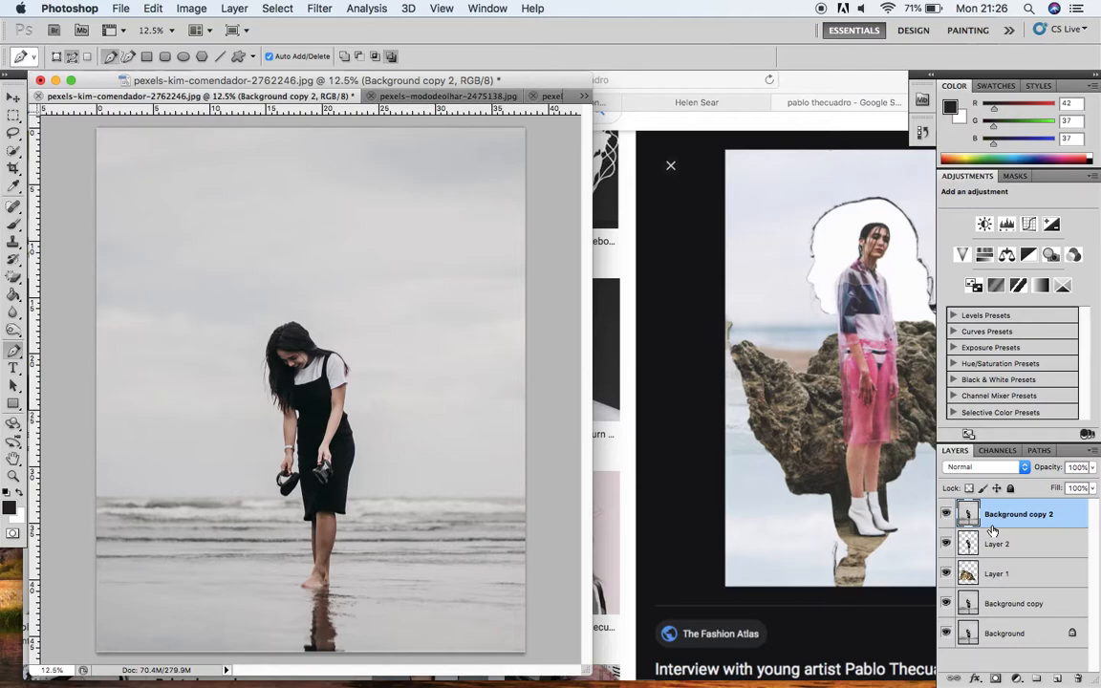
Step: Turn Background copy 2 upside down with Free Transform, rotating it 180 degrees, and apply the transformation
{"action": "left_click", "coordinate": [153, 9]}
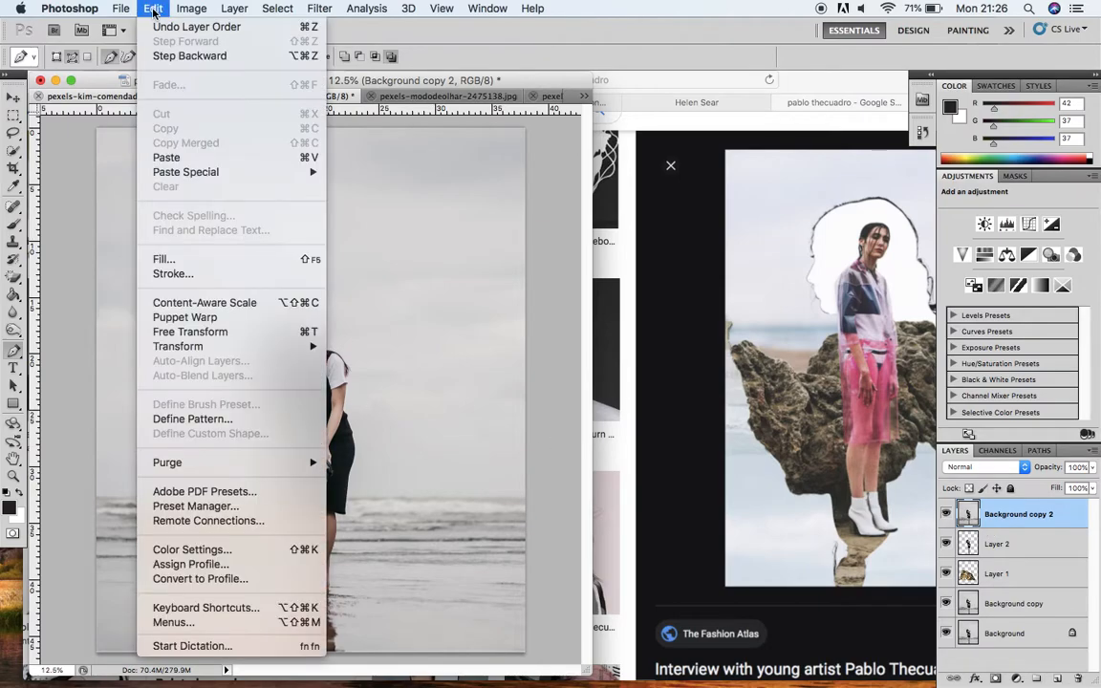
{"action": "left_click", "coordinate": [185, 332]}
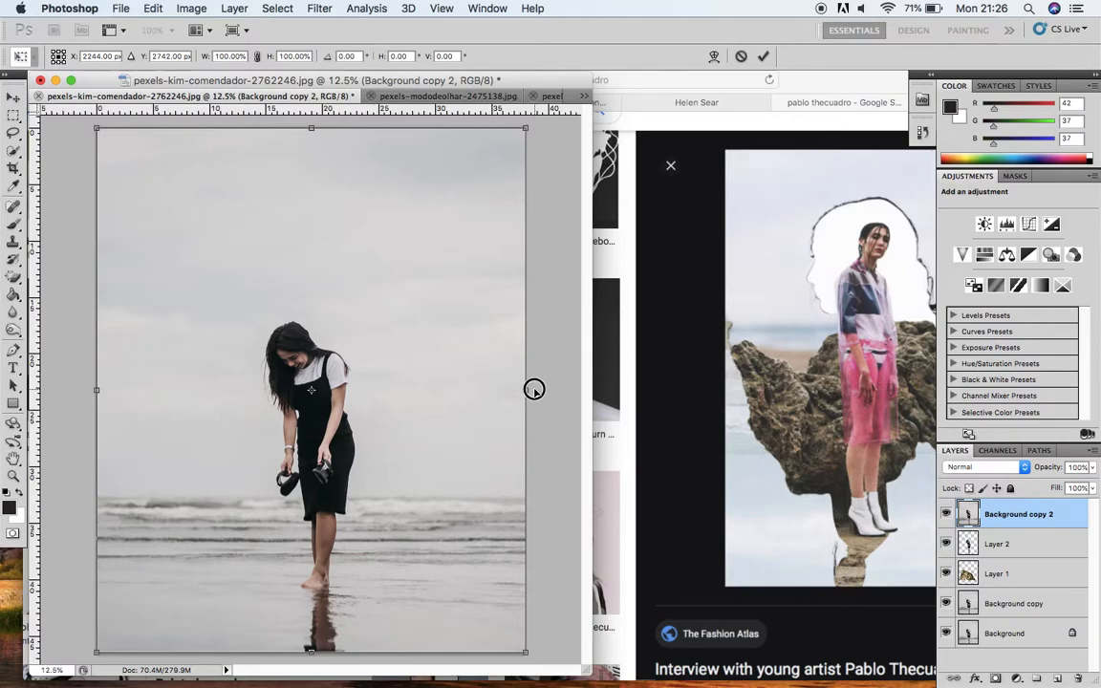
{"action": "left_click_drag", "start_coordinate": [548, 405], "coordinate": [211, 396]}
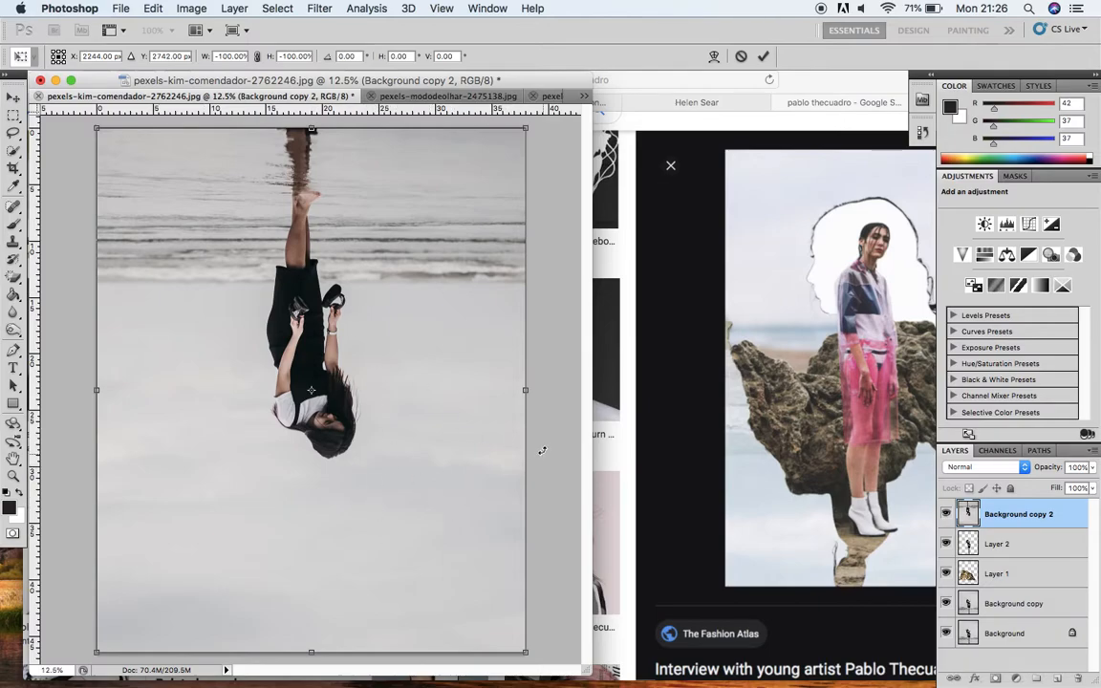
{"action": "key", "text": "Return"}
{"action": "key", "text": "p"}
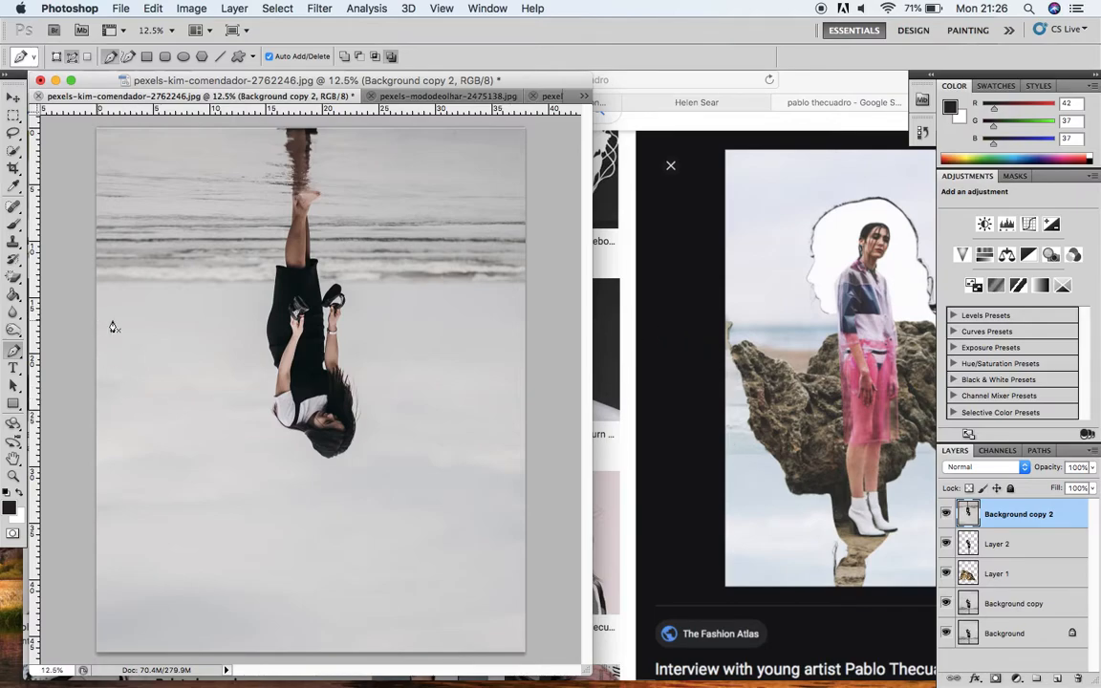
Step: Add a layer mask to Background copy 2 and paint its upper part black with a hard 473 px brush to reveal the woman and rock
{"action": "left_click", "coordinate": [995, 679]}
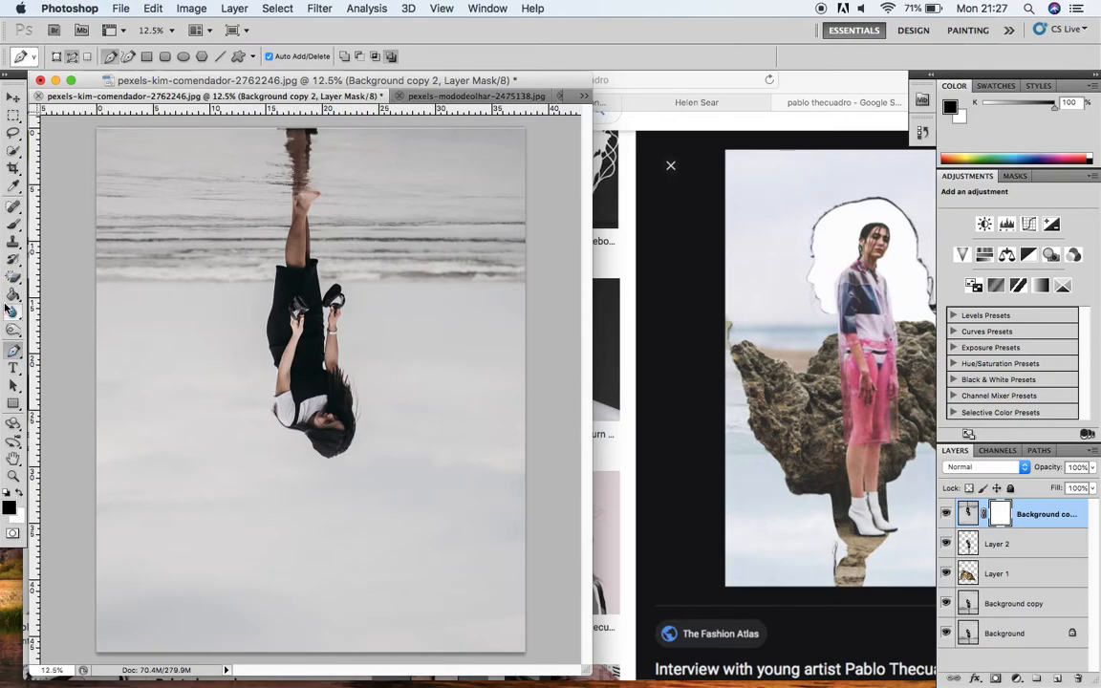
{"action": "left_click", "coordinate": [16, 226]}
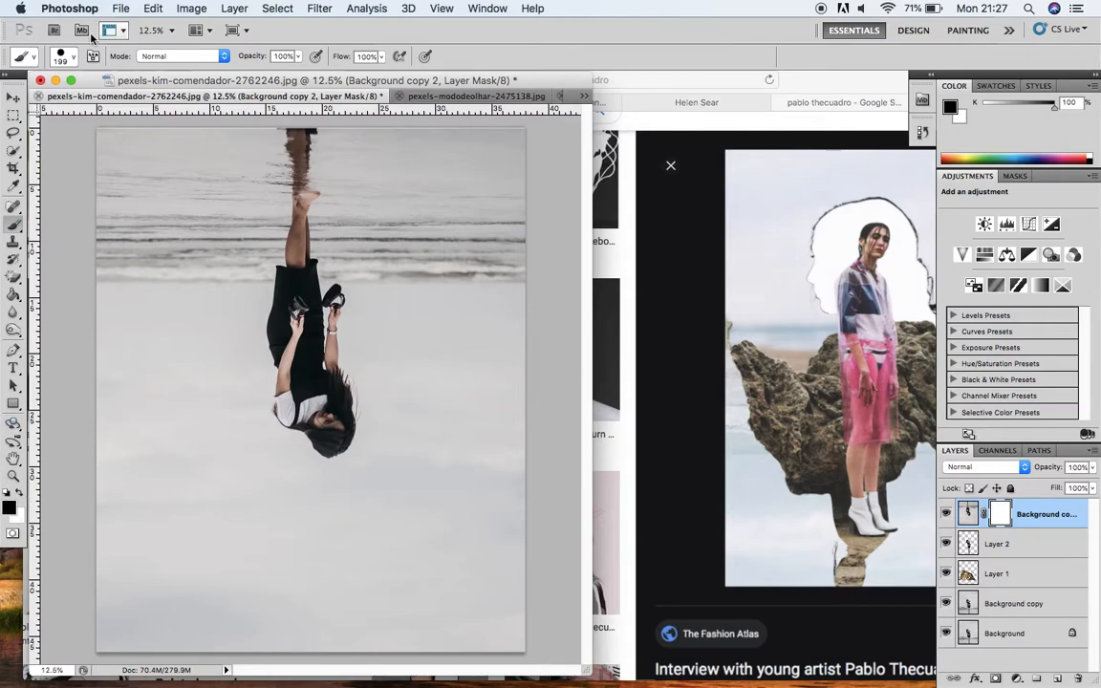
{"action": "left_click", "coordinate": [75, 60]}
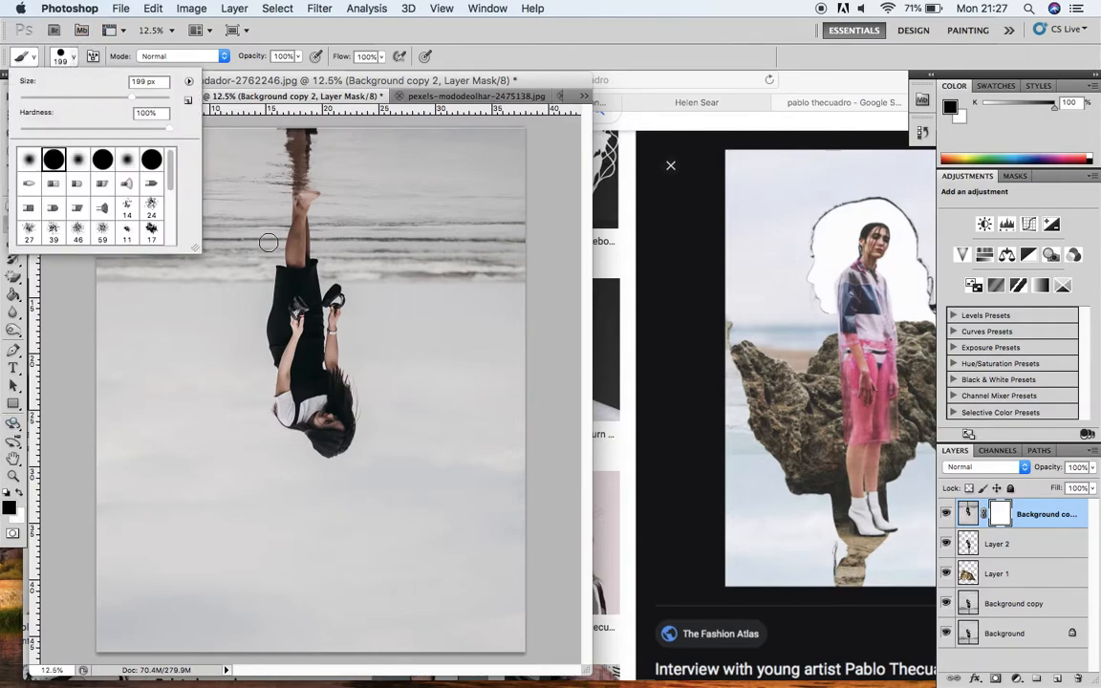
{"action": "left_click_drag", "start_coordinate": [134, 97], "coordinate": [154, 99]}
{"action": "left_click", "coordinate": [58, 166]}
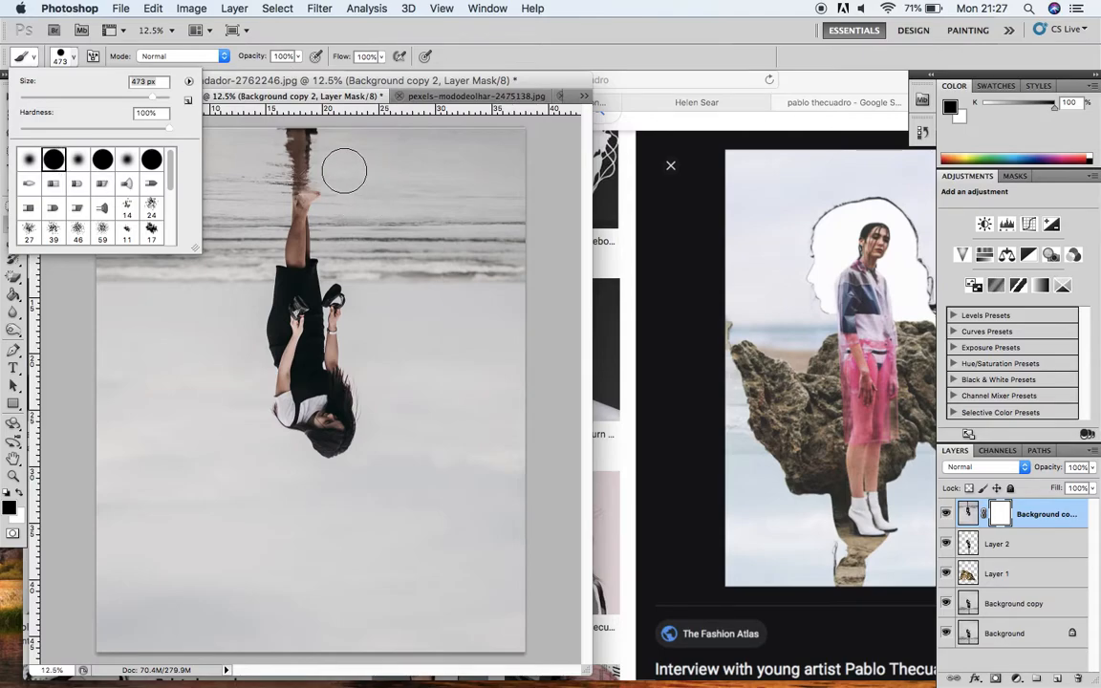
{"action": "mouse_move", "coordinate": [277, 138]}
{"action": "left_mouse_down"}
{"action": "mouse_move", "coordinate": [480, 155]}
{"action": "mouse_move", "coordinate": [338, 159]}
{"action": "mouse_move", "coordinate": [242, 179]}
{"action": "mouse_move", "coordinate": [342, 188]}
{"action": "mouse_move", "coordinate": [330, 238]}
{"action": "mouse_move", "coordinate": [285, 247]}
{"action": "mouse_move", "coordinate": [260, 277]}
{"action": "mouse_move", "coordinate": [302, 293]}
{"action": "mouse_move", "coordinate": [400, 294]}
{"action": "mouse_move", "coordinate": [349, 227]}
{"action": "mouse_move", "coordinate": [378, 207]}
{"action": "mouse_move", "coordinate": [366, 283]}
{"action": "mouse_move", "coordinate": [446, 131]}
{"action": "mouse_move", "coordinate": [450, 192]}
{"action": "mouse_move", "coordinate": [463, 156]}
{"action": "mouse_move", "coordinate": [511, 178]}
{"action": "mouse_move", "coordinate": [497, 245]}
{"action": "mouse_move", "coordinate": [431, 284]}
{"action": "mouse_move", "coordinate": [492, 285]}
{"action": "mouse_move", "coordinate": [457, 241]}
{"action": "mouse_move", "coordinate": [498, 272]}
{"action": "mouse_move", "coordinate": [353, 324]}
{"action": "mouse_move", "coordinate": [295, 330]}
{"action": "mouse_move", "coordinate": [288, 357]}
{"action": "mouse_move", "coordinate": [277, 332]}
{"action": "mouse_move", "coordinate": [259, 340]}
{"action": "mouse_move", "coordinate": [289, 402]}
{"action": "mouse_move", "coordinate": [281, 385]}
{"action": "mouse_move", "coordinate": [343, 342]}
{"action": "mouse_move", "coordinate": [374, 390]}
{"action": "mouse_move", "coordinate": [384, 355]}
{"action": "mouse_move", "coordinate": [440, 353]}
{"action": "mouse_move", "coordinate": [493, 286]}
{"action": "mouse_move", "coordinate": [516, 294]}
{"action": "mouse_move", "coordinate": [477, 343]}
{"action": "mouse_move", "coordinate": [422, 279]}
{"action": "mouse_move", "coordinate": [457, 313]}
{"action": "mouse_move", "coordinate": [507, 337]}
{"action": "mouse_move", "coordinate": [411, 362]}
{"action": "mouse_move", "coordinate": [468, 374]}
{"action": "left_mouse_up"}
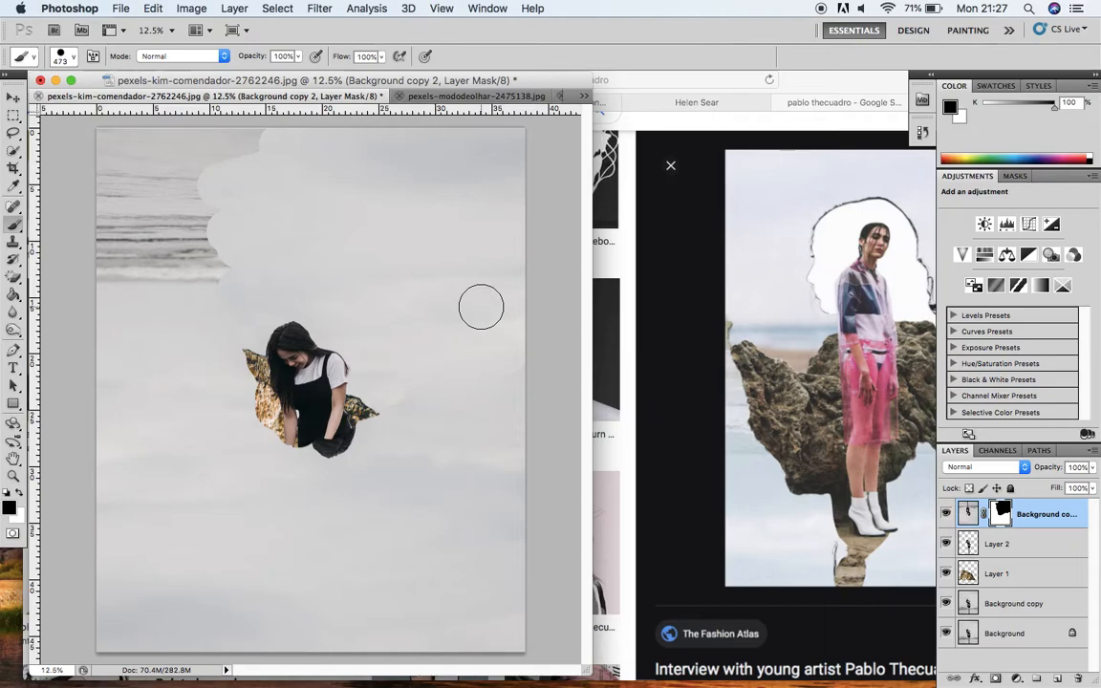
{"action": "mouse_move", "coordinate": [107, 142]}
{"action": "left_mouse_down"}
{"action": "mouse_move", "coordinate": [266, 146]}
{"action": "mouse_move", "coordinate": [243, 141]}
{"action": "mouse_move", "coordinate": [280, 128]}
{"action": "mouse_move", "coordinate": [259, 135]}
{"action": "mouse_move", "coordinate": [160, 248]}
{"action": "mouse_move", "coordinate": [150, 224]}
{"action": "mouse_move", "coordinate": [100, 186]}
{"action": "mouse_move", "coordinate": [97, 153]}
{"action": "mouse_move", "coordinate": [166, 188]}
{"action": "mouse_move", "coordinate": [118, 291]}
{"action": "mouse_move", "coordinate": [211, 284]}
{"action": "mouse_move", "coordinate": [179, 357]}
{"action": "mouse_move", "coordinate": [124, 347]}
{"action": "mouse_move", "coordinate": [178, 331]}
{"action": "mouse_move", "coordinate": [183, 371]}
{"action": "mouse_move", "coordinate": [126, 361]}
{"action": "mouse_move", "coordinate": [199, 392]}
{"action": "mouse_move", "coordinate": [204, 412]}
{"action": "mouse_move", "coordinate": [255, 404]}
{"action": "mouse_move", "coordinate": [288, 451]}
{"action": "mouse_move", "coordinate": [326, 455]}
{"action": "mouse_move", "coordinate": [384, 411]}
{"action": "mouse_move", "coordinate": [340, 450]}
{"action": "mouse_move", "coordinate": [411, 402]}
{"action": "mouse_move", "coordinate": [413, 424]}
{"action": "mouse_move", "coordinate": [348, 452]}
{"action": "mouse_move", "coordinate": [419, 430]}
{"action": "left_mouse_up"}
Step: Set the brush to 170 px and paint the mask black to reveal the lower rock and the woman's legs within a tapering, curved outline
{"action": "scroll", "coordinate": [247, 146], "scroll_direction": "up", "scroll_amount": 1}
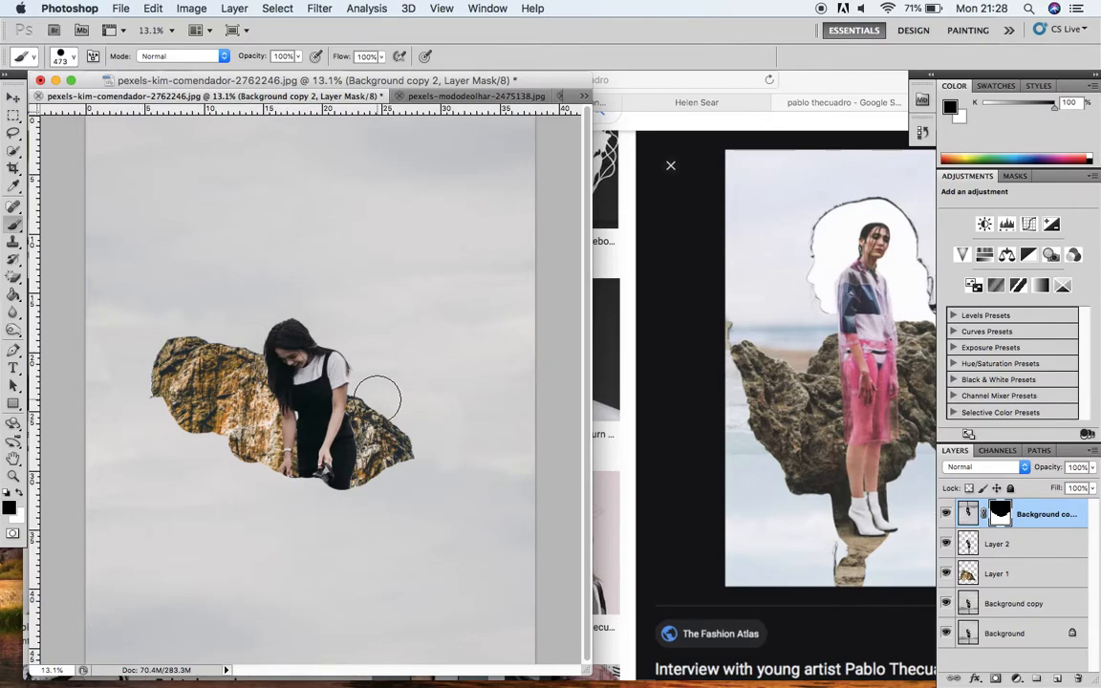
{"action": "key", "text": "super+minus"}
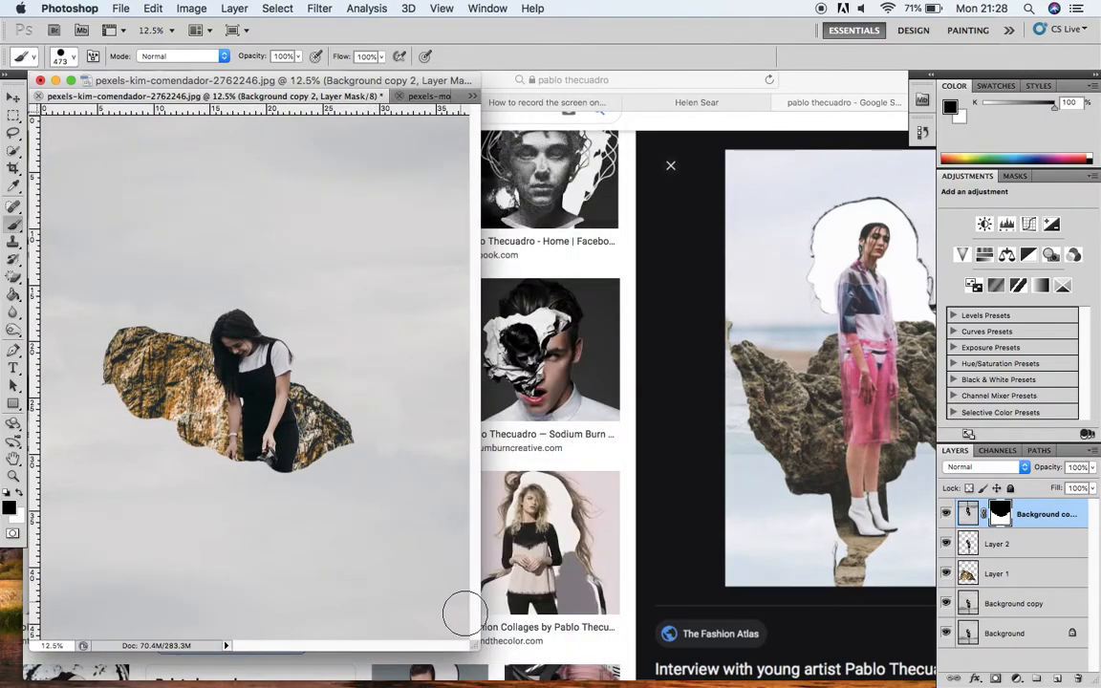
{"action": "left_click_drag", "start_coordinate": [478, 645], "coordinate": [619, 684]}
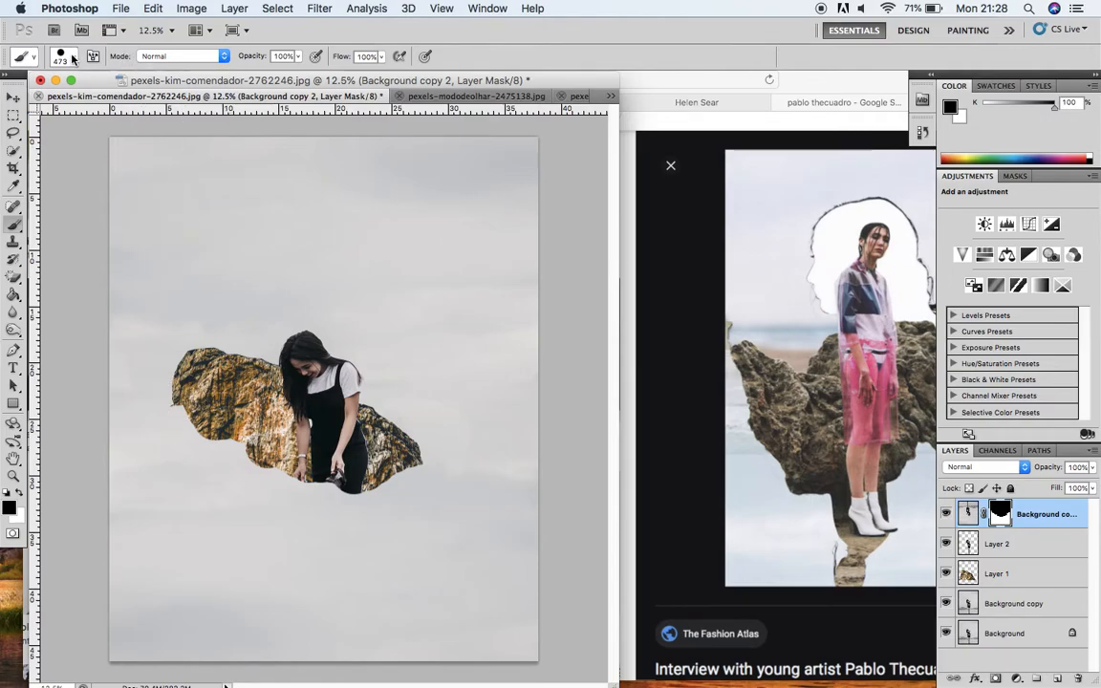
{"action": "left_click", "coordinate": [66, 57]}
{"action": "left_click", "coordinate": [119, 100]}
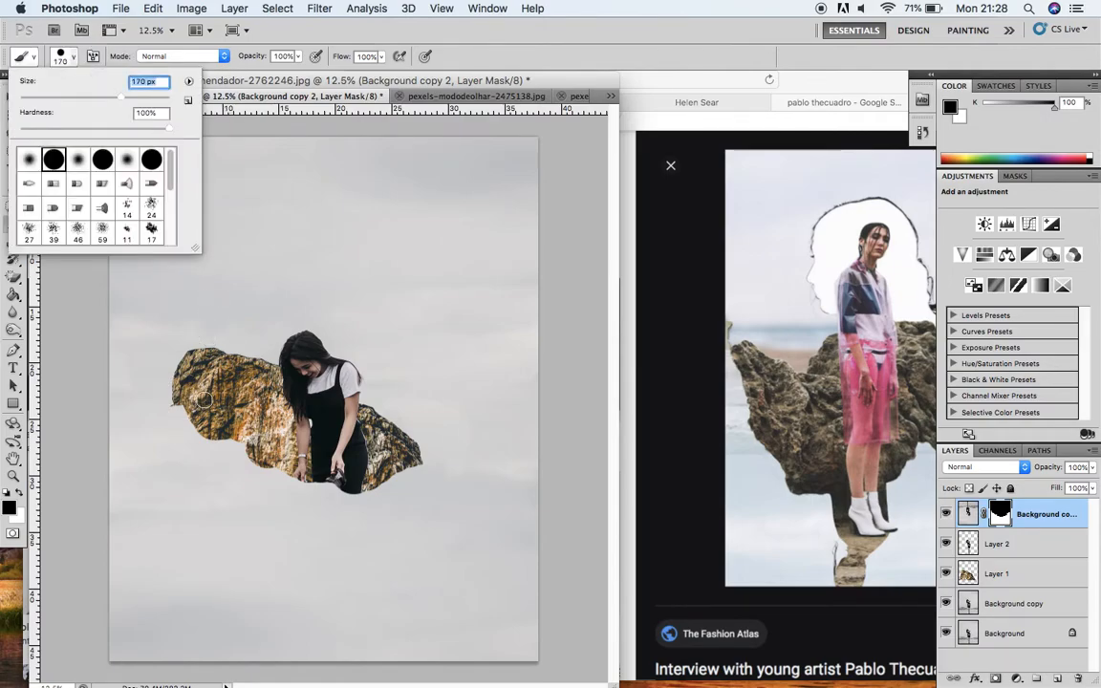
{"action": "key", "text": "Return"}
{"action": "mouse_move", "coordinate": [161, 421]}
{"action": "left_mouse_down"}
{"action": "mouse_move", "coordinate": [182, 450]}
{"action": "mouse_move", "coordinate": [188, 429]}
{"action": "mouse_move", "coordinate": [177, 410]}
{"action": "mouse_move", "coordinate": [176, 428]}
{"action": "mouse_move", "coordinate": [163, 407]}
{"action": "mouse_move", "coordinate": [199, 458]}
{"action": "mouse_move", "coordinate": [184, 449]}
{"action": "mouse_move", "coordinate": [215, 523]}
{"action": "mouse_move", "coordinate": [266, 564]}
{"action": "left_mouse_up"}
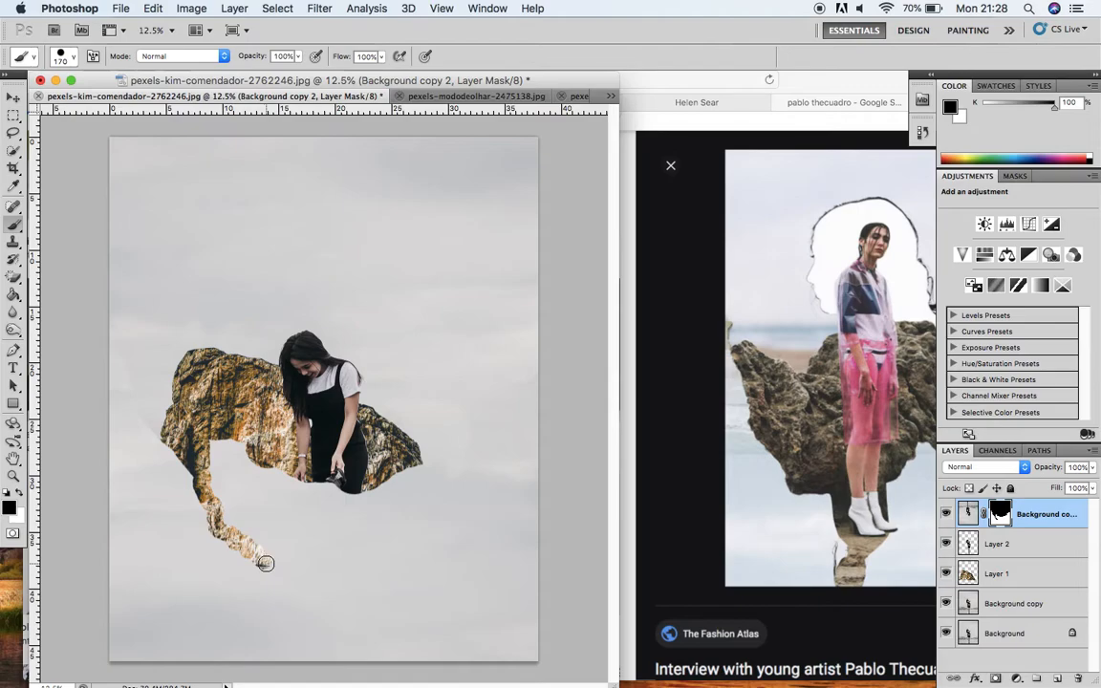
{"action": "mouse_move", "coordinate": [264, 563]}
{"action": "left_mouse_down"}
{"action": "mouse_move", "coordinate": [334, 557]}
{"action": "mouse_move", "coordinate": [320, 570]}
{"action": "mouse_move", "coordinate": [332, 572]}
{"action": "mouse_move", "coordinate": [432, 526]}
{"action": "mouse_move", "coordinate": [407, 528]}
{"action": "mouse_move", "coordinate": [474, 504]}
{"action": "mouse_move", "coordinate": [462, 508]}
{"action": "mouse_move", "coordinate": [521, 506]}
{"action": "left_mouse_up"}
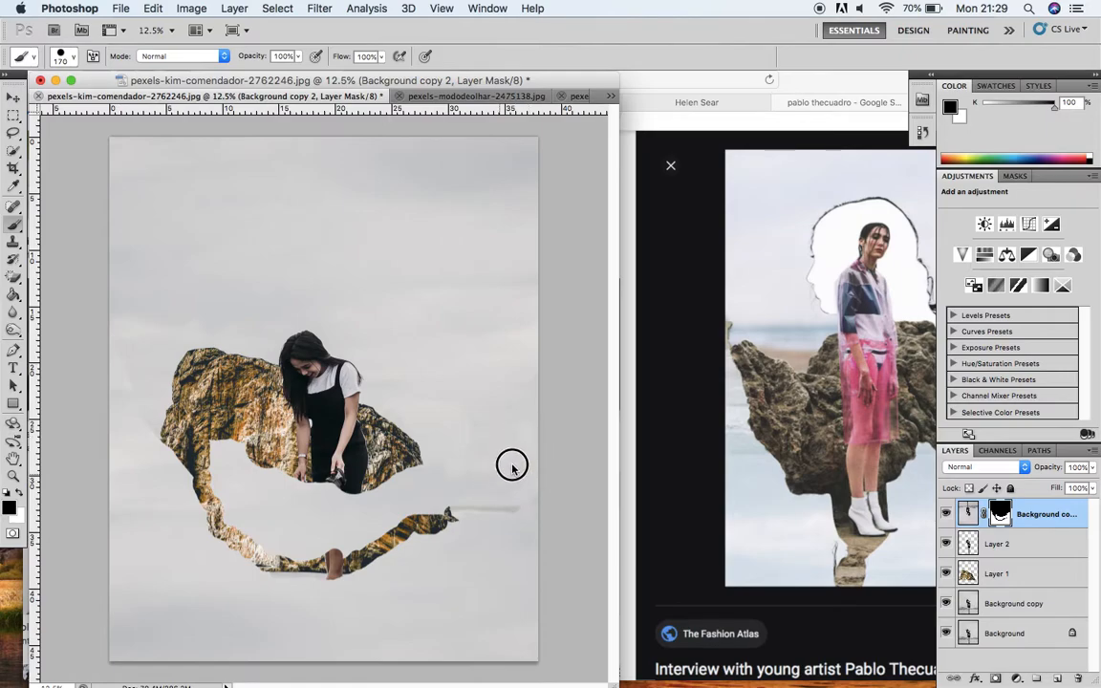
{"action": "mouse_move", "coordinate": [435, 508]}
{"action": "left_mouse_down"}
{"action": "mouse_move", "coordinate": [442, 437]}
{"action": "mouse_move", "coordinate": [472, 371]}
{"action": "mouse_move", "coordinate": [374, 521]}
{"action": "mouse_move", "coordinate": [381, 489]}
{"action": "mouse_move", "coordinate": [376, 535]}
{"action": "mouse_move", "coordinate": [341, 532]}
{"action": "left_mouse_up"}
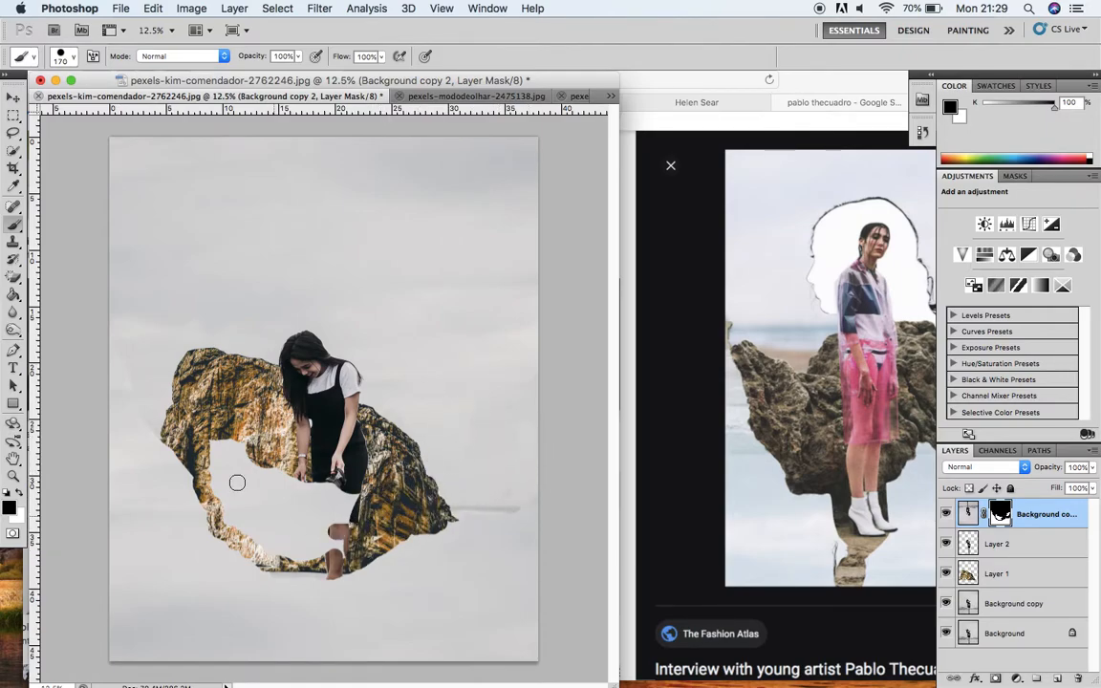
{"action": "mouse_move", "coordinate": [211, 452]}
{"action": "left_mouse_down"}
{"action": "mouse_move", "coordinate": [228, 521]}
{"action": "mouse_move", "coordinate": [248, 528]}
{"action": "mouse_move", "coordinate": [232, 459]}
{"action": "mouse_move", "coordinate": [246, 515]}
{"action": "mouse_move", "coordinate": [256, 471]}
{"action": "mouse_move", "coordinate": [271, 509]}
{"action": "mouse_move", "coordinate": [272, 531]}
{"action": "mouse_move", "coordinate": [259, 534]}
{"action": "mouse_move", "coordinate": [262, 521]}
{"action": "mouse_move", "coordinate": [283, 545]}
{"action": "mouse_move", "coordinate": [311, 554]}
{"action": "mouse_move", "coordinate": [301, 563]}
{"action": "mouse_move", "coordinate": [331, 560]}
{"action": "mouse_move", "coordinate": [335, 538]}
{"action": "mouse_move", "coordinate": [312, 544]}
{"action": "mouse_move", "coordinate": [282, 471]}
{"action": "mouse_move", "coordinate": [312, 518]}
{"action": "mouse_move", "coordinate": [333, 480]}
{"action": "mouse_move", "coordinate": [343, 500]}
{"action": "mouse_move", "coordinate": [323, 523]}
{"action": "mouse_move", "coordinate": [329, 506]}
{"action": "mouse_move", "coordinate": [347, 520]}
{"action": "mouse_move", "coordinate": [350, 505]}
{"action": "mouse_move", "coordinate": [406, 520]}
{"action": "left_mouse_up"}
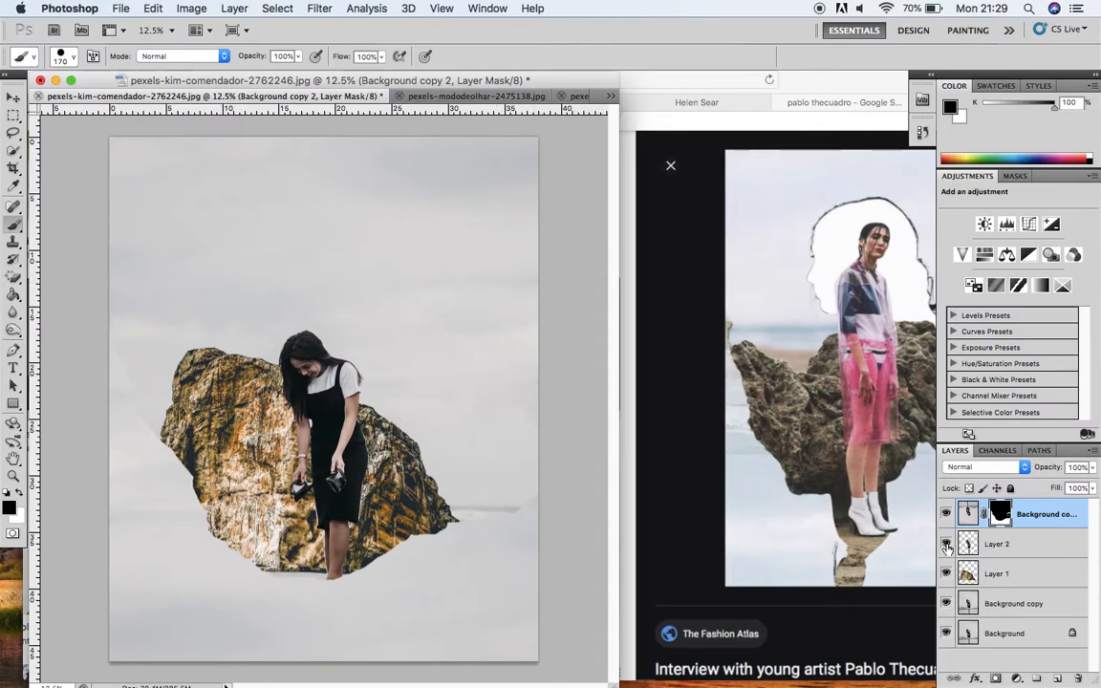
Step: Hide all layers below Background copy 2, paint out the leftover patches in its mask, and show the layers again
{"action": "left_click", "coordinate": [946, 544]}
{"action": "left_click", "coordinate": [946, 573]}
{"action": "left_click", "coordinate": [946, 603]}
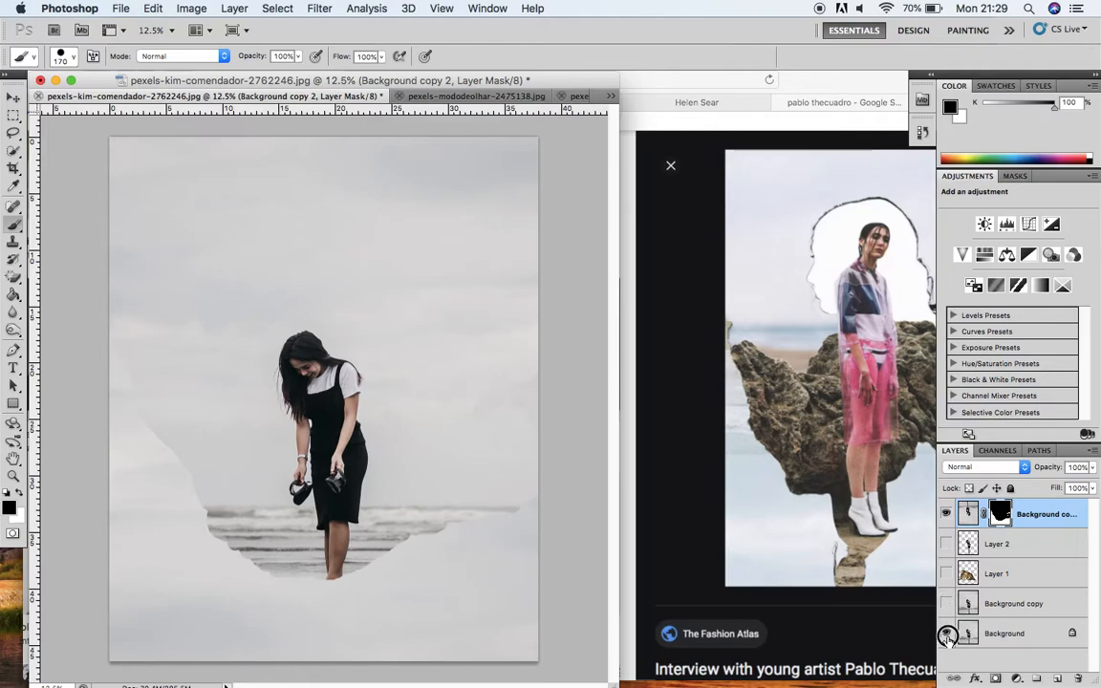
{"action": "left_click", "coordinate": [946, 634]}
{"action": "mouse_move", "coordinate": [232, 336]}
{"action": "left_mouse_down"}
{"action": "mouse_move", "coordinate": [223, 320]}
{"action": "mouse_move", "coordinate": [249, 341]}
{"action": "mouse_move", "coordinate": [255, 315]}
{"action": "left_mouse_up"}
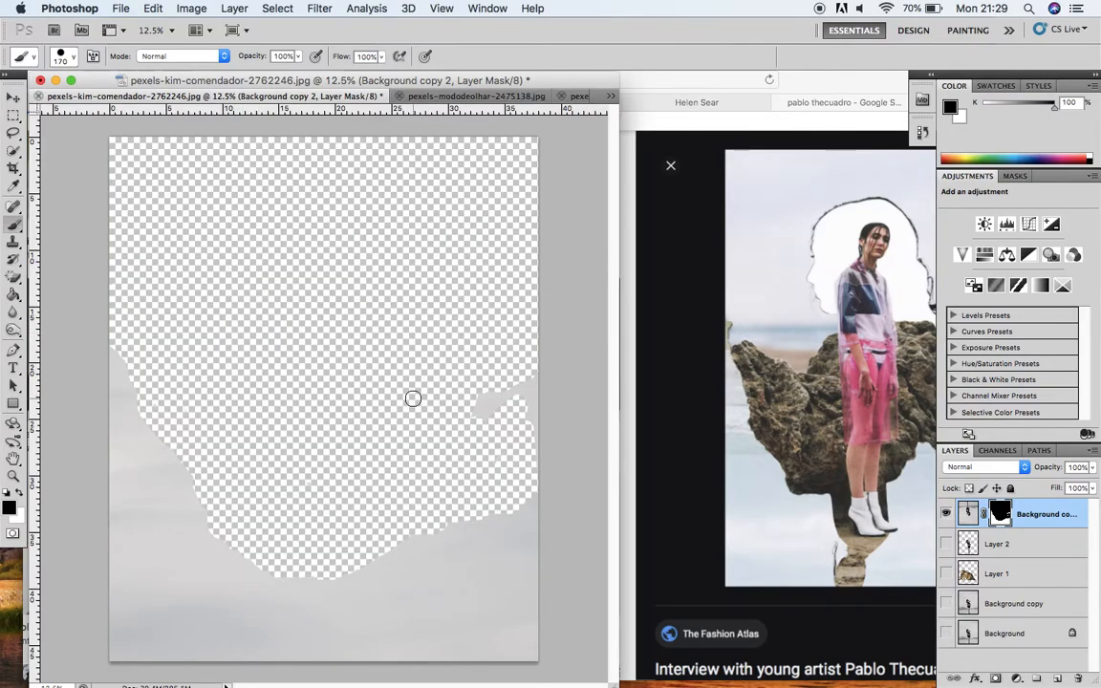
{"action": "mouse_move", "coordinate": [482, 413]}
{"action": "left_mouse_down"}
{"action": "mouse_move", "coordinate": [508, 394]}
{"action": "mouse_move", "coordinate": [520, 442]}
{"action": "mouse_move", "coordinate": [526, 378]}
{"action": "left_mouse_up"}
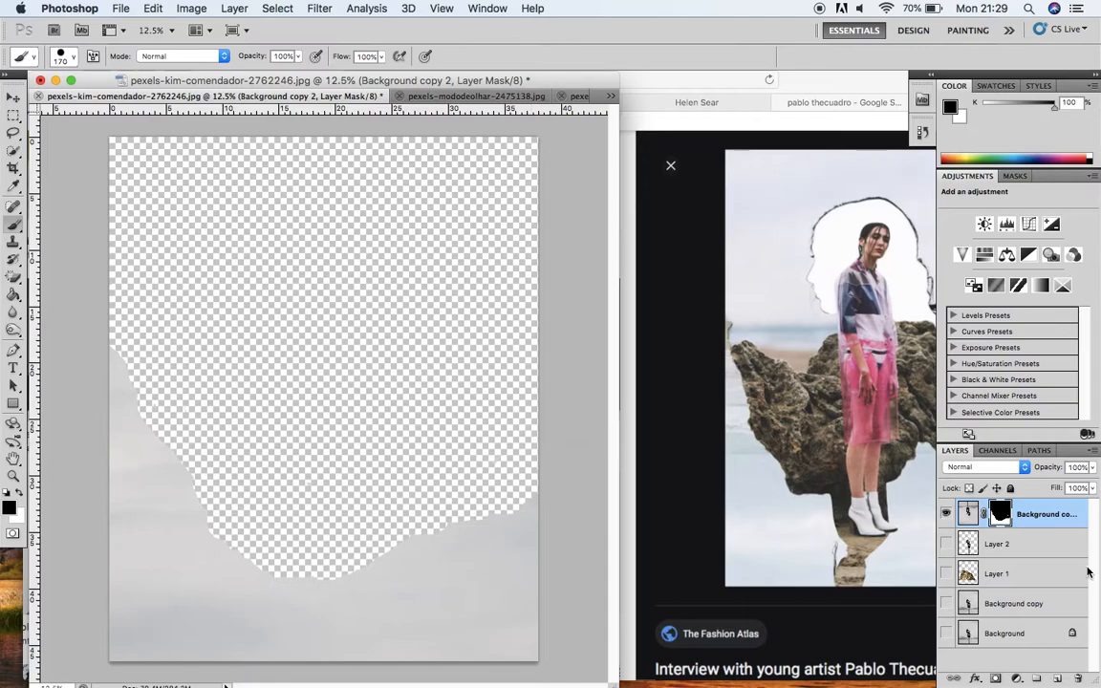
{"action": "left_click_drag", "start_coordinate": [945, 634], "coordinate": [945, 546]}
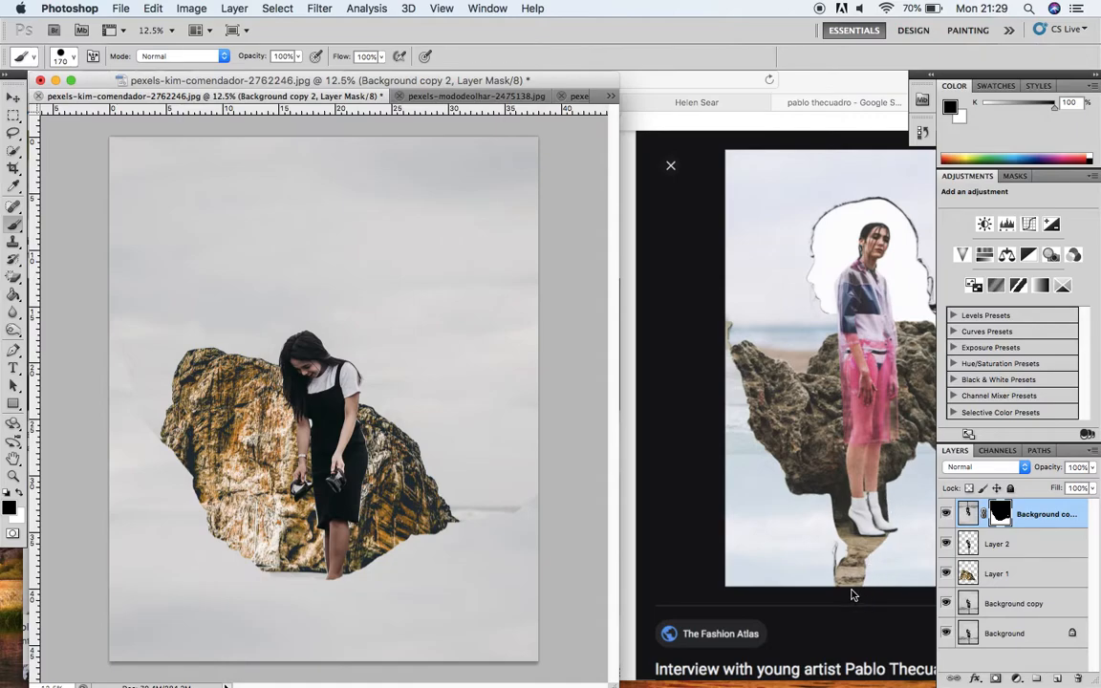
Step: Reveal the woman's feet and reflection by painting the mask black, and touch up the rock's lower edge with white
{"action": "mouse_move", "coordinate": [334, 566]}
{"action": "left_mouse_down"}
{"action": "mouse_move", "coordinate": [320, 598]}
{"action": "mouse_move", "coordinate": [344, 588]}
{"action": "mouse_move", "coordinate": [340, 619]}
{"action": "mouse_move", "coordinate": [311, 617]}
{"action": "mouse_move", "coordinate": [313, 661]}
{"action": "mouse_move", "coordinate": [335, 640]}
{"action": "mouse_move", "coordinate": [333, 659]}
{"action": "mouse_move", "coordinate": [349, 648]}
{"action": "mouse_move", "coordinate": [337, 627]}
{"action": "mouse_move", "coordinate": [361, 656]}
{"action": "mouse_move", "coordinate": [360, 599]}
{"action": "mouse_move", "coordinate": [407, 533]}
{"action": "mouse_move", "coordinate": [331, 591]}
{"action": "mouse_move", "coordinate": [321, 614]}
{"action": "mouse_move", "coordinate": [270, 572]}
{"action": "mouse_move", "coordinate": [323, 581]}
{"action": "mouse_move", "coordinate": [306, 610]}
{"action": "mouse_move", "coordinate": [329, 638]}
{"action": "left_mouse_up"}
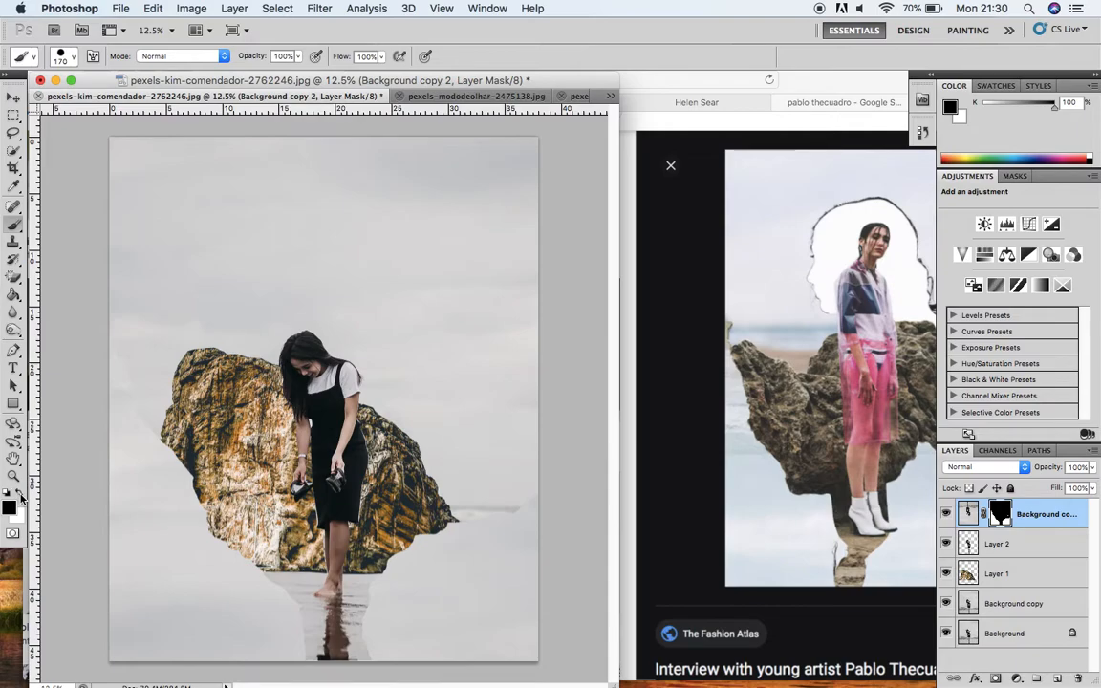
{"action": "left_click", "coordinate": [20, 494]}
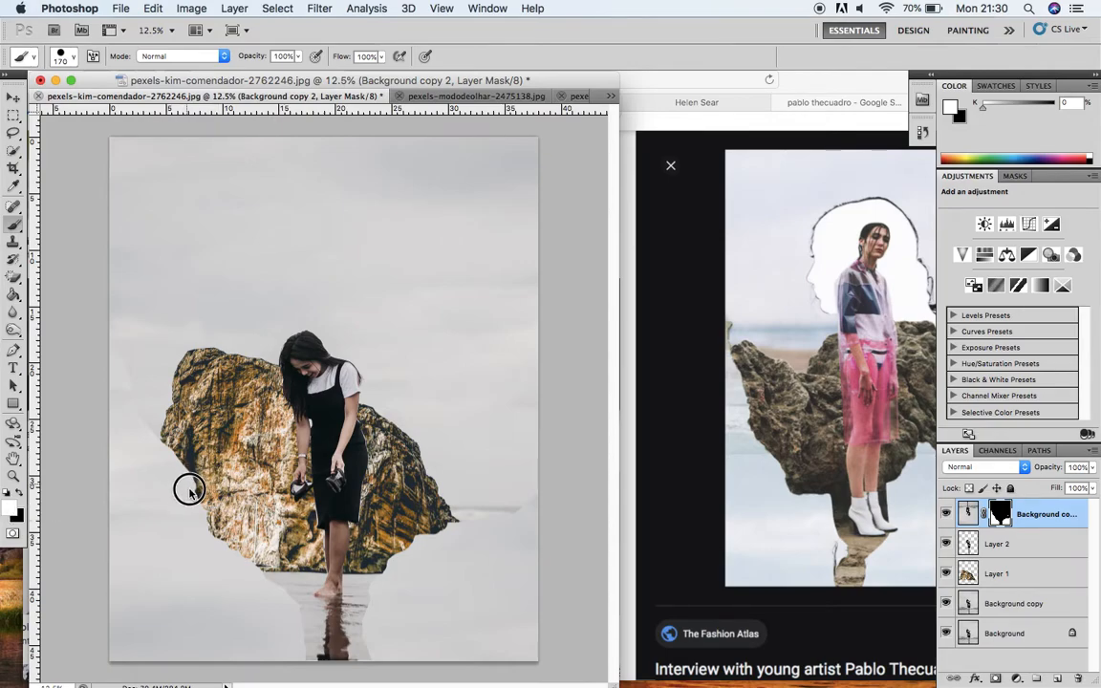
{"action": "left_click_drag", "start_coordinate": [214, 522], "coordinate": [248, 560]}
Step: Try a white mask stroke across the sky above the woman, and revert it to the previous history state
{"action": "left_click_drag", "start_coordinate": [204, 223], "coordinate": [416, 300]}
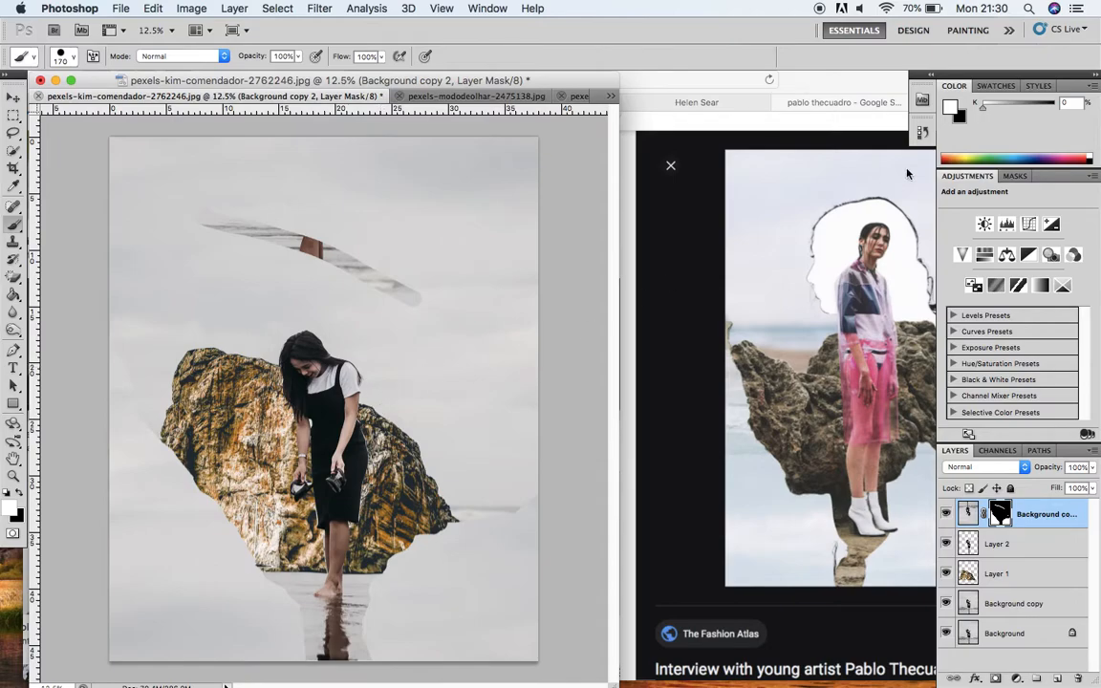
{"action": "left_click", "coordinate": [923, 132]}
{"action": "left_click", "coordinate": [813, 441]}
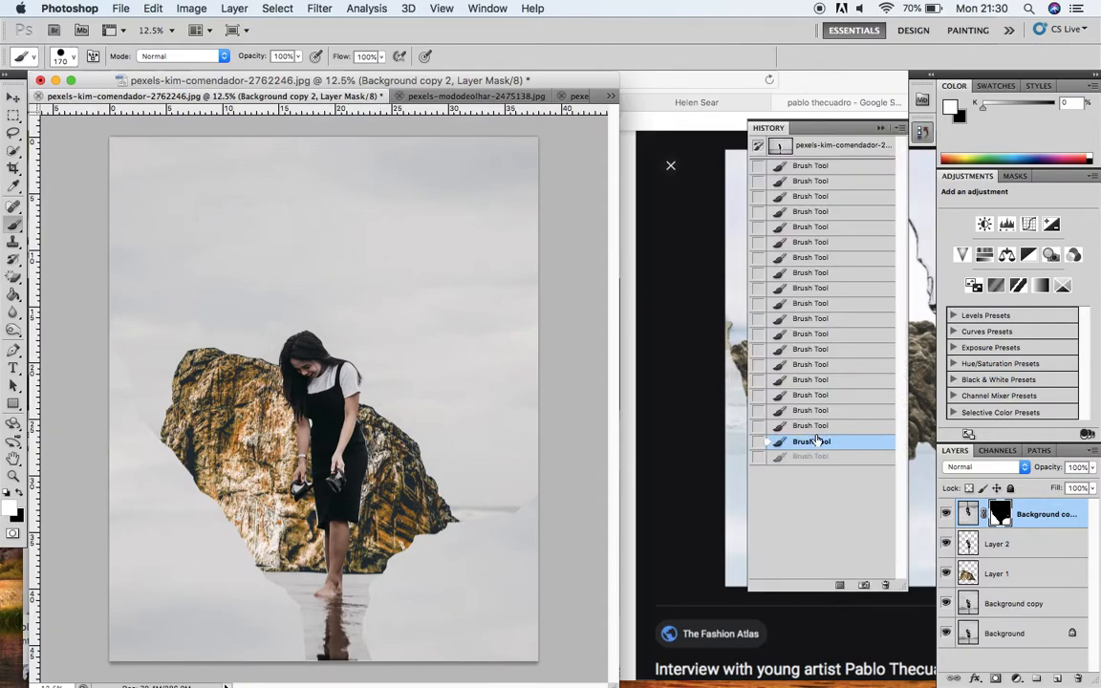
{"action": "left_click", "coordinate": [880, 129]}
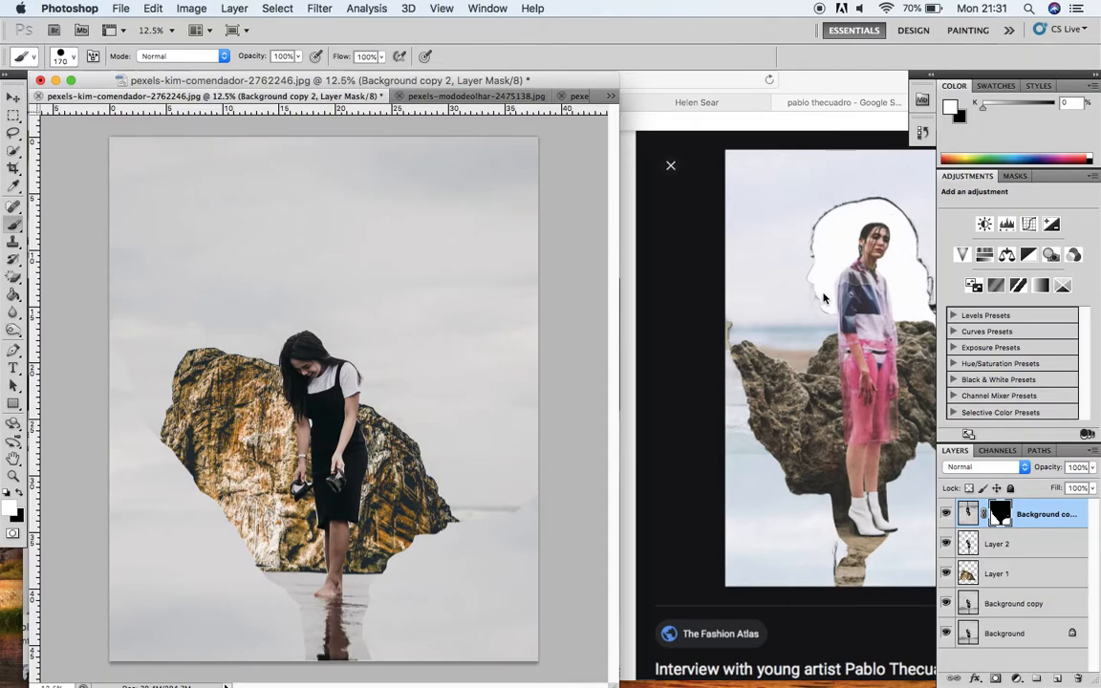
Step: Bring the sunset head silhouette photo from pexels-mododeolhar-2475138.jpg into the pexels-kim-comendador-2762246.jpg collage as a new layer
{"action": "left_click", "coordinate": [451, 97]}
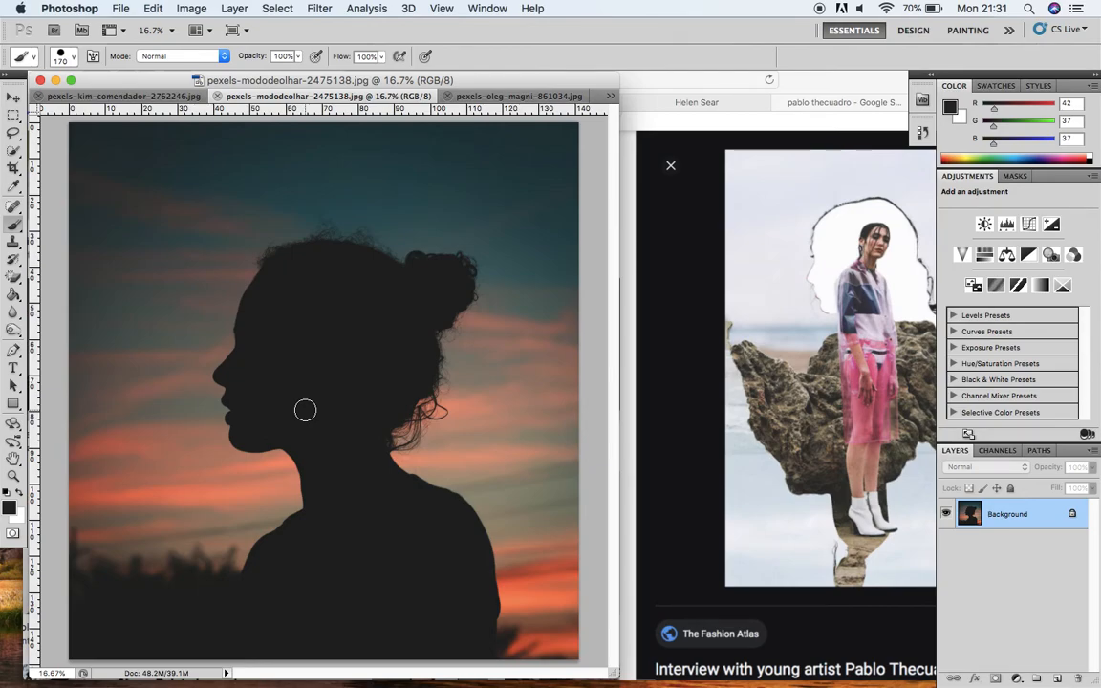
{"action": "left_click", "coordinate": [14, 101]}
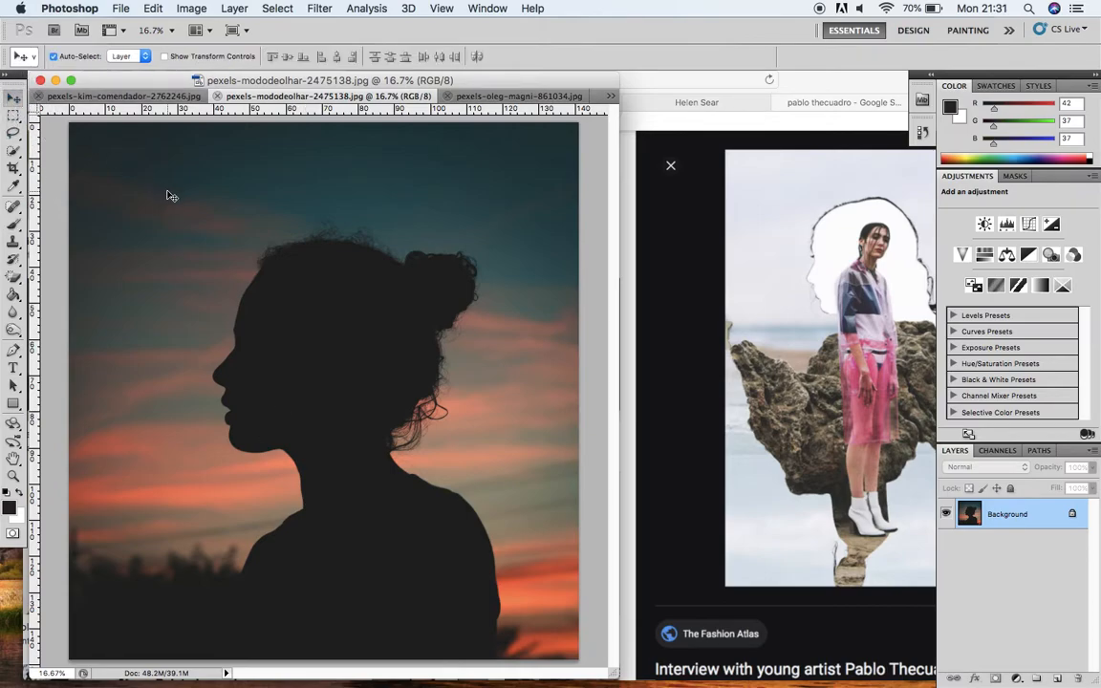
{"action": "left_click", "coordinate": [322, 371]}
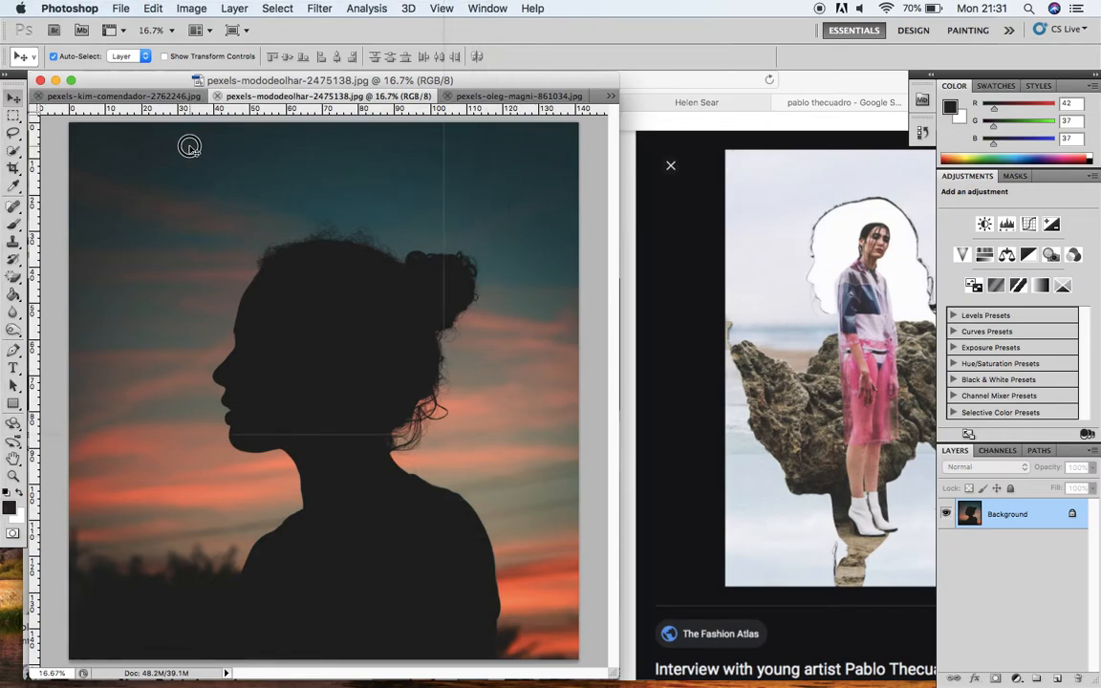
{"action": "left_click", "coordinate": [157, 97]}
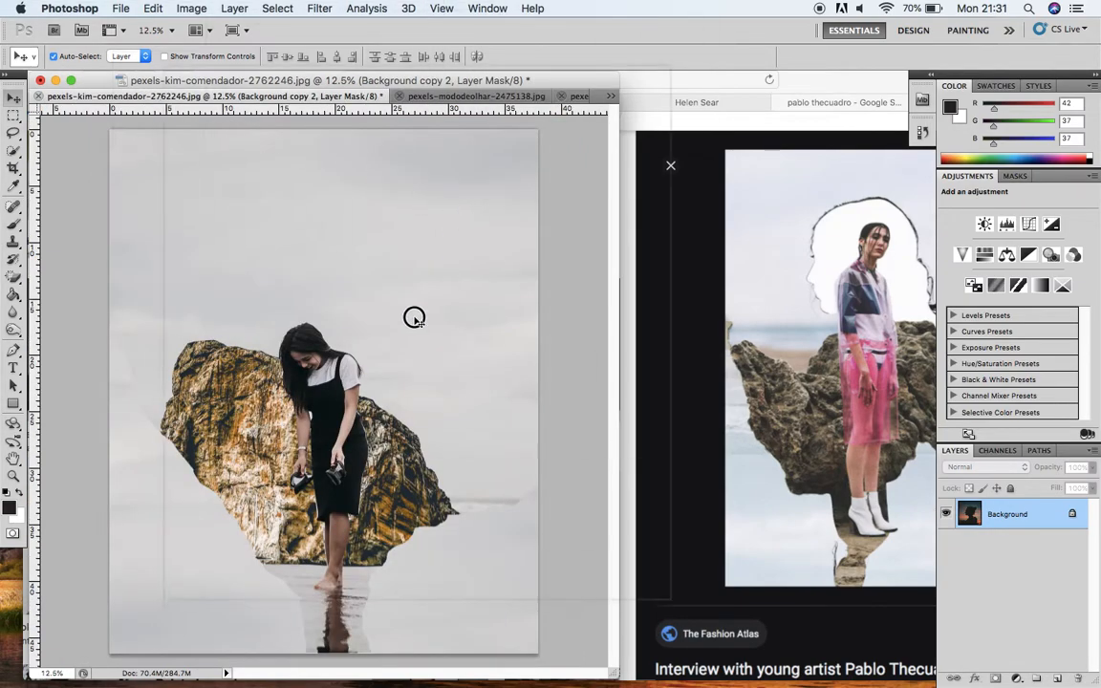
{"action": "left_click", "coordinate": [327, 371]}
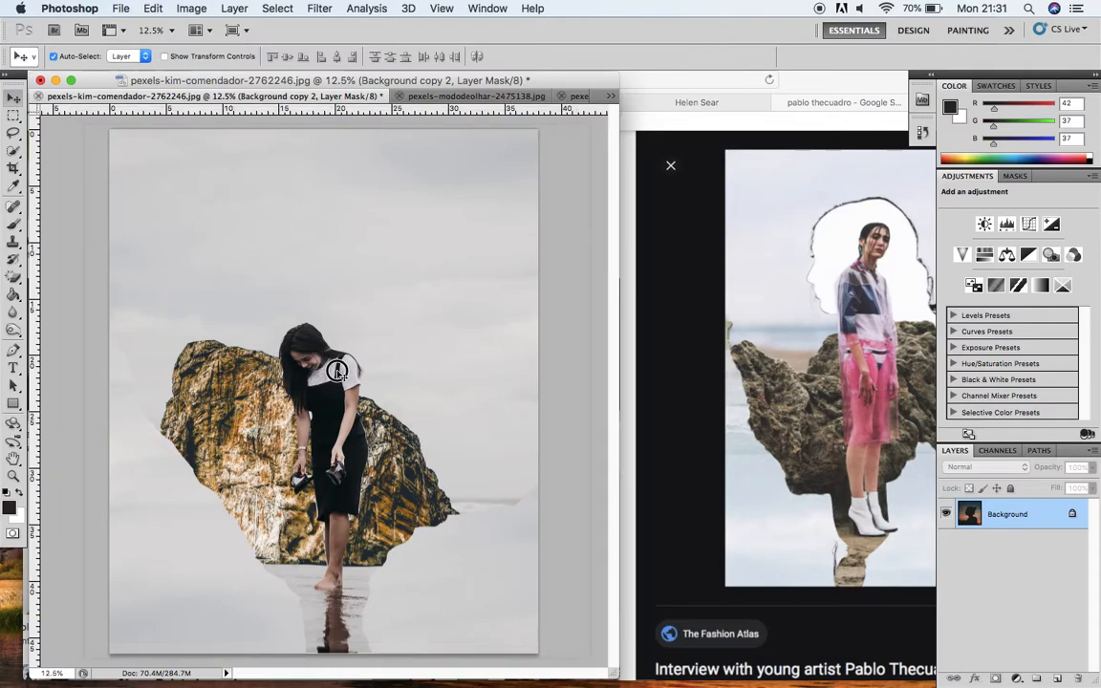
{"action": "key", "text": "super+v"}
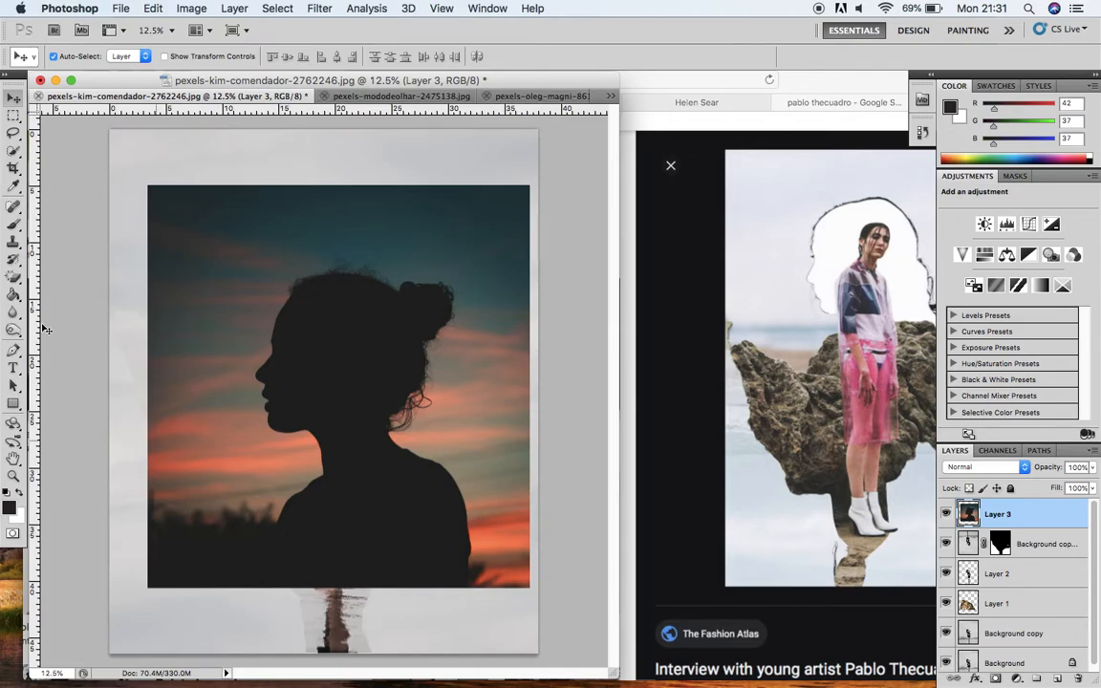
Step: Select the dark head and shoulders silhouette on Layer 3 with the Quick Selection tool
{"action": "left_click", "coordinate": [14, 150]}
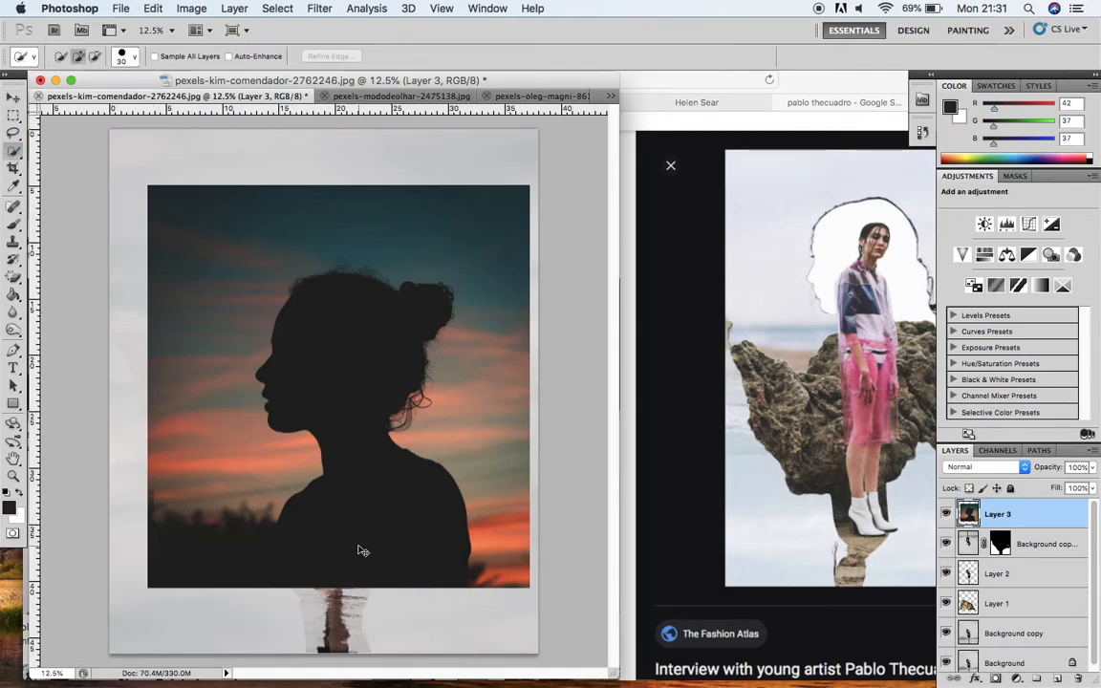
{"action": "key", "text": "super+equal"}
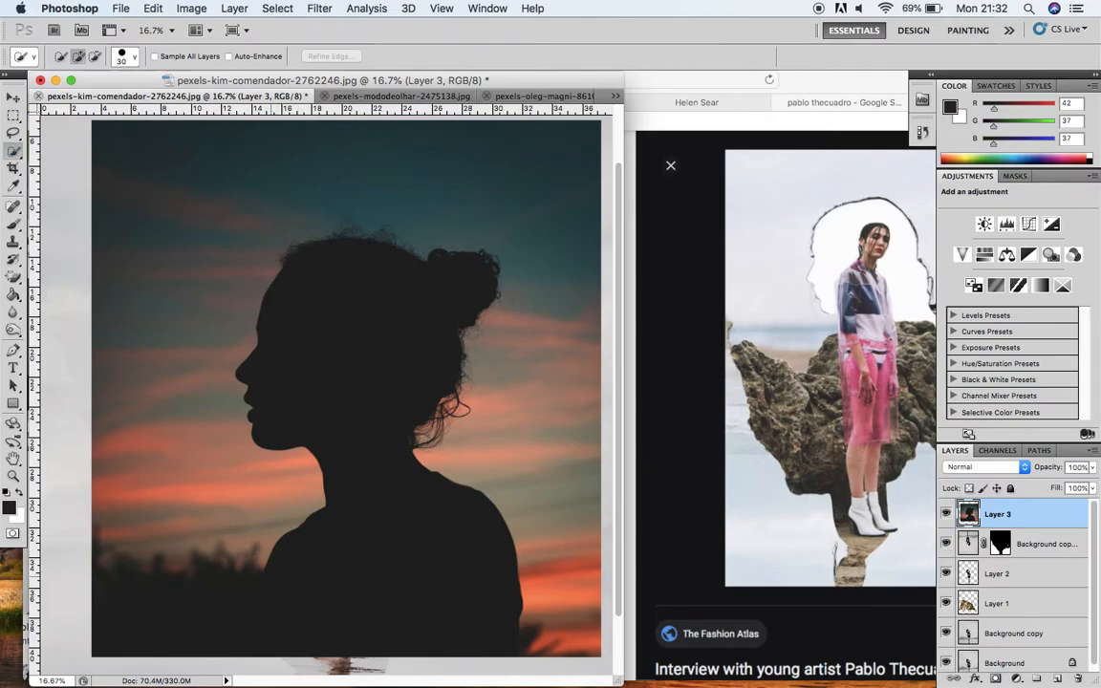
{"action": "mouse_move", "coordinate": [287, 540]}
{"action": "left_mouse_down"}
{"action": "mouse_move", "coordinate": [330, 497]}
{"action": "mouse_move", "coordinate": [334, 458]}
{"action": "mouse_move", "coordinate": [241, 401]}
{"action": "mouse_move", "coordinate": [224, 340]}
{"action": "mouse_move", "coordinate": [244, 320]}
{"action": "left_mouse_up"}
{"action": "mouse_move", "coordinate": [282, 359]}
{"action": "left_mouse_down"}
{"action": "mouse_move", "coordinate": [421, 334]}
{"action": "mouse_move", "coordinate": [387, 435]}
{"action": "mouse_move", "coordinate": [382, 506]}
{"action": "mouse_move", "coordinate": [406, 583]}
{"action": "left_mouse_up"}
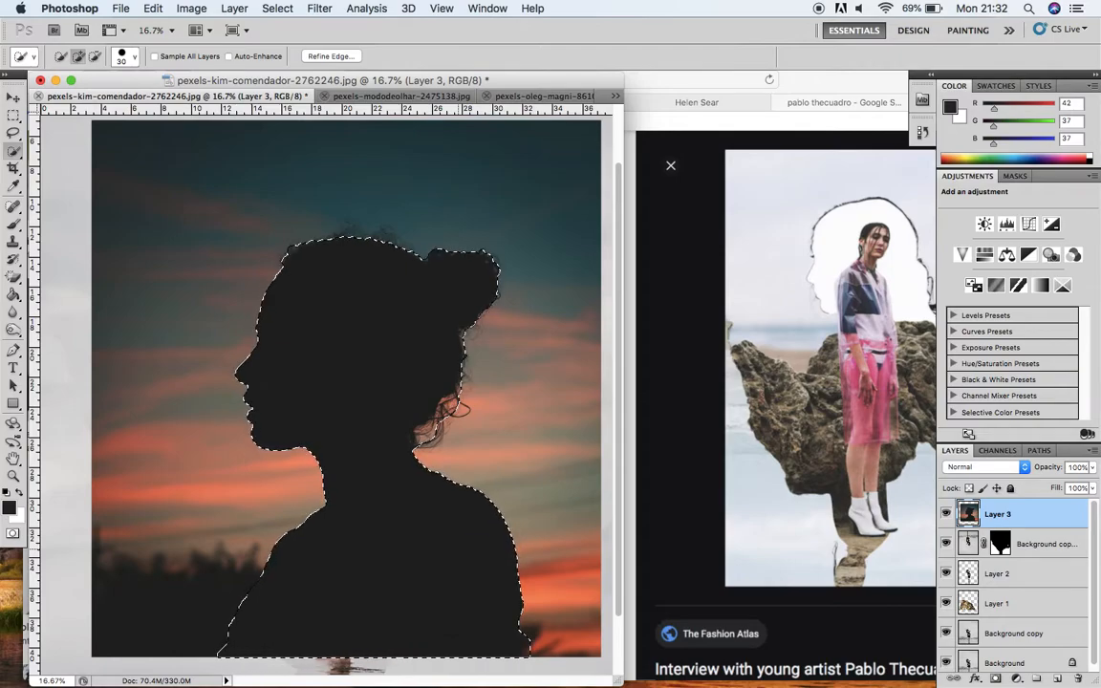
Step: Invert the selection, delete the sunset sky around the silhouette, and deselect
{"action": "left_click", "coordinate": [277, 8]}
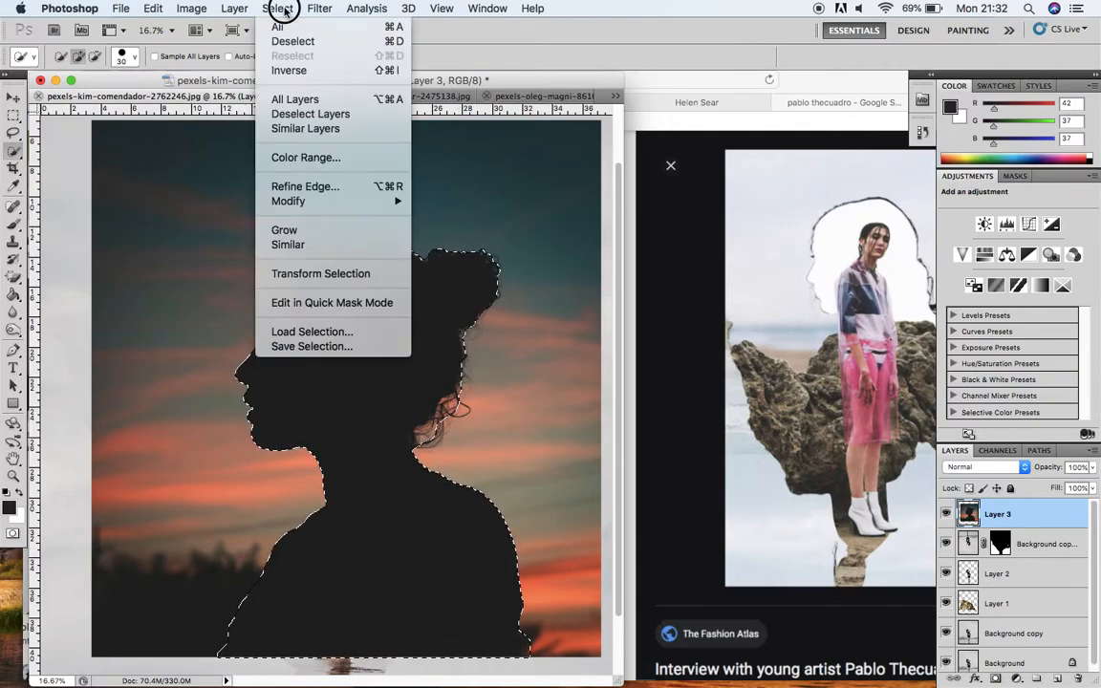
{"action": "left_click", "coordinate": [288, 71]}
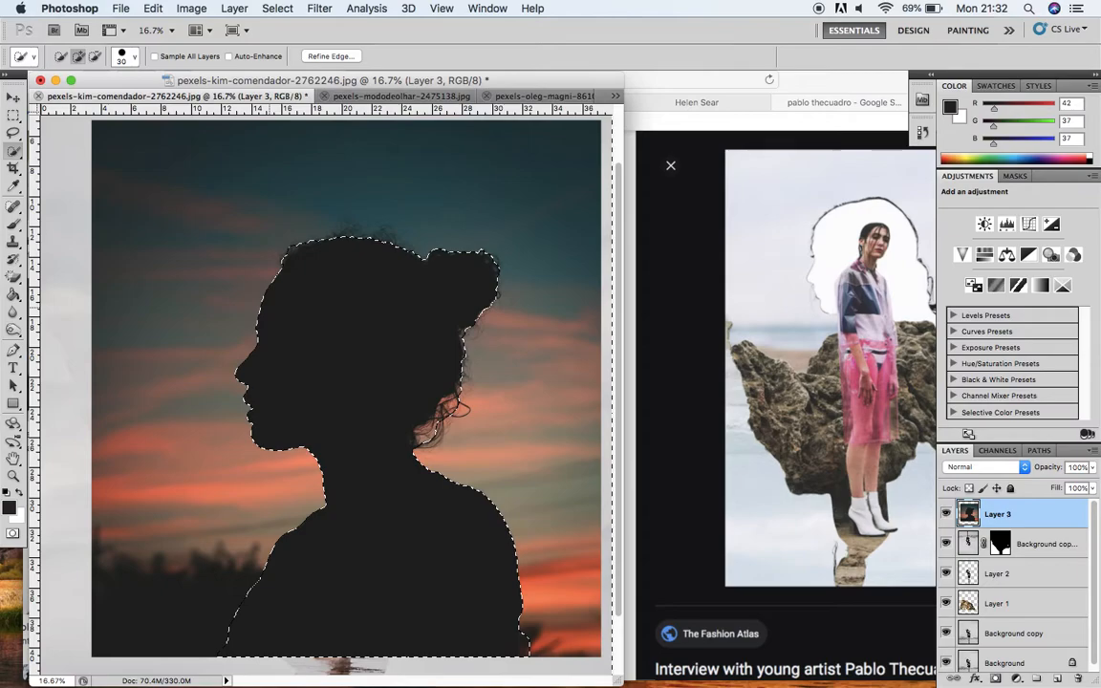
{"action": "key", "text": "Delete"}
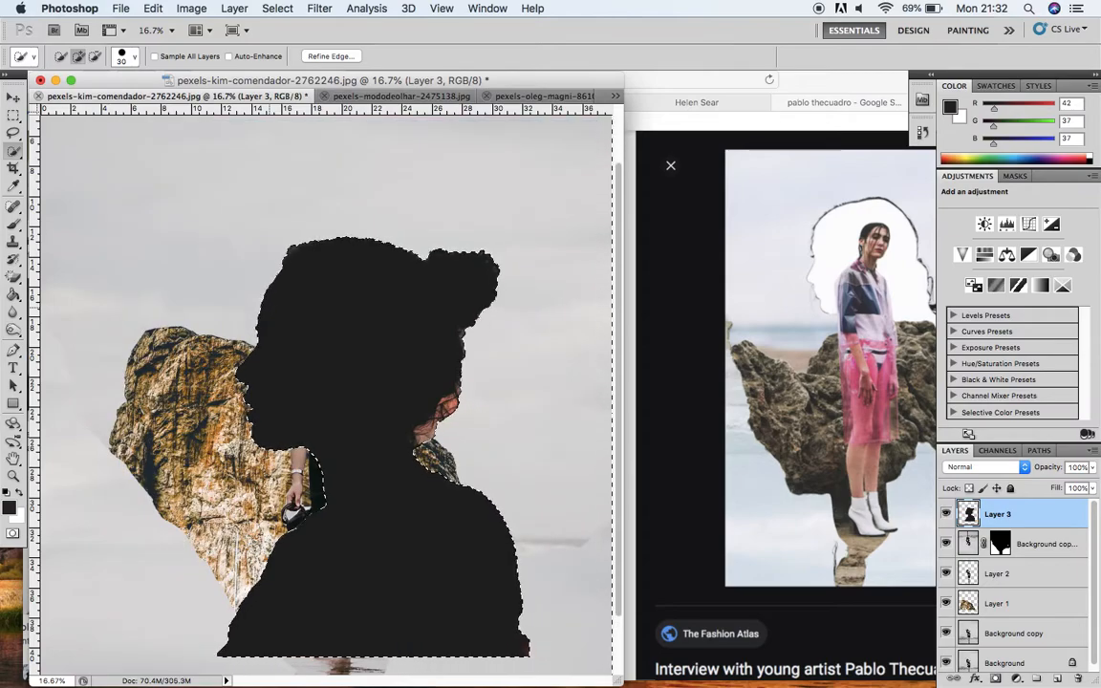
{"action": "key", "text": "super+d"}
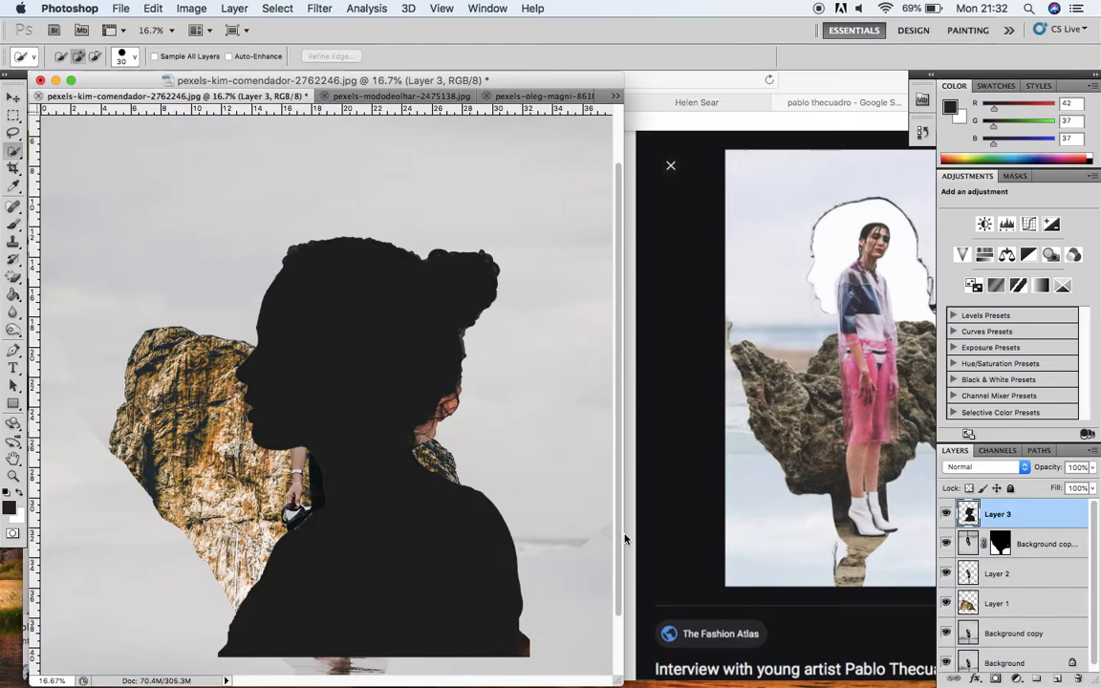
Step: Enlarge the document window to show the whole collage and lower Layer 3's opacity to 65%
{"action": "key", "text": "super+minus"}
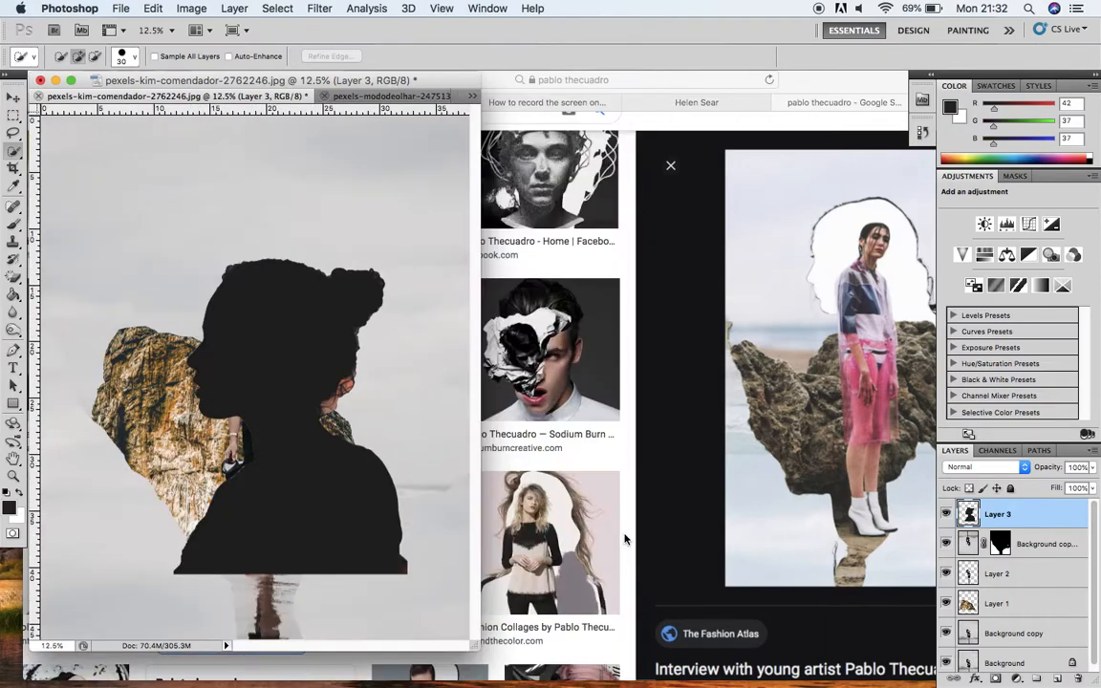
{"action": "left_click_drag", "start_coordinate": [476, 646], "coordinate": [579, 676]}
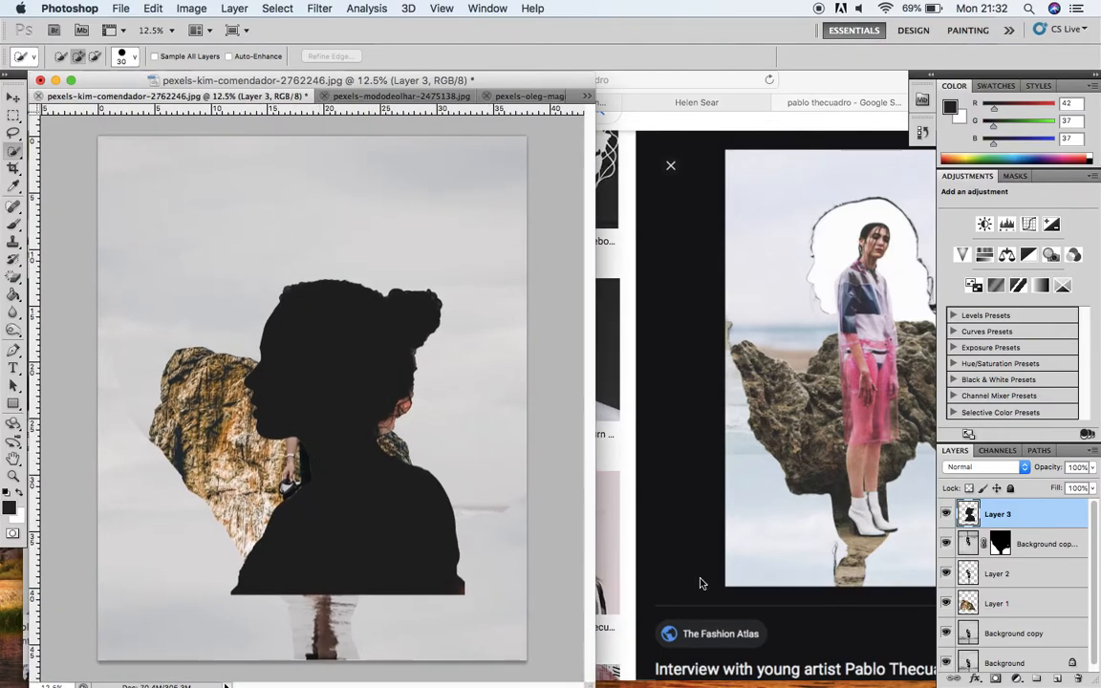
{"action": "left_click", "coordinate": [1092, 467]}
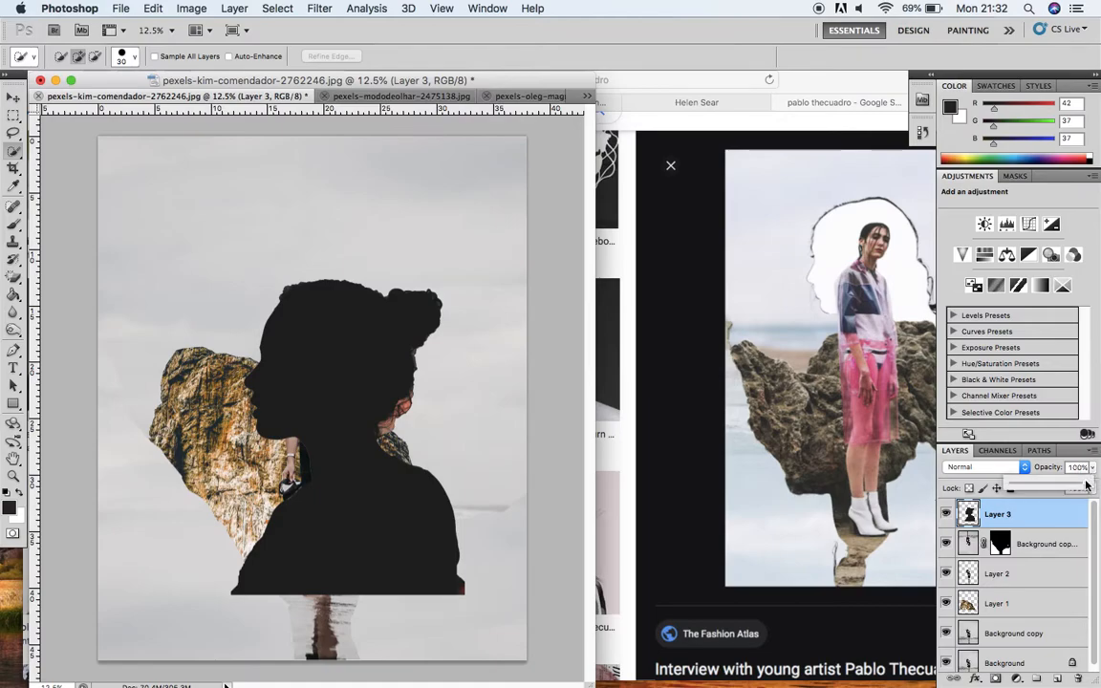
{"action": "left_click_drag", "start_coordinate": [1085, 489], "coordinate": [1060, 490]}
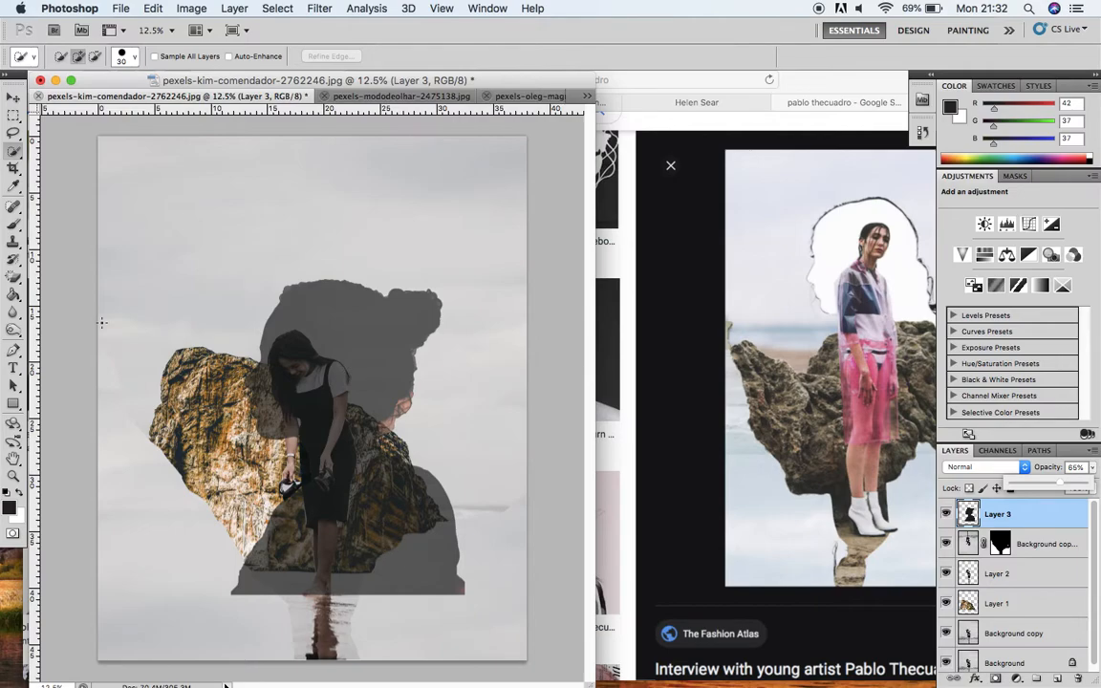
Step: Free Transform the silhouette to about 80% and place its head in the sky above the rock, with its shoulders behind the woman
{"action": "left_click", "coordinate": [151, 10]}
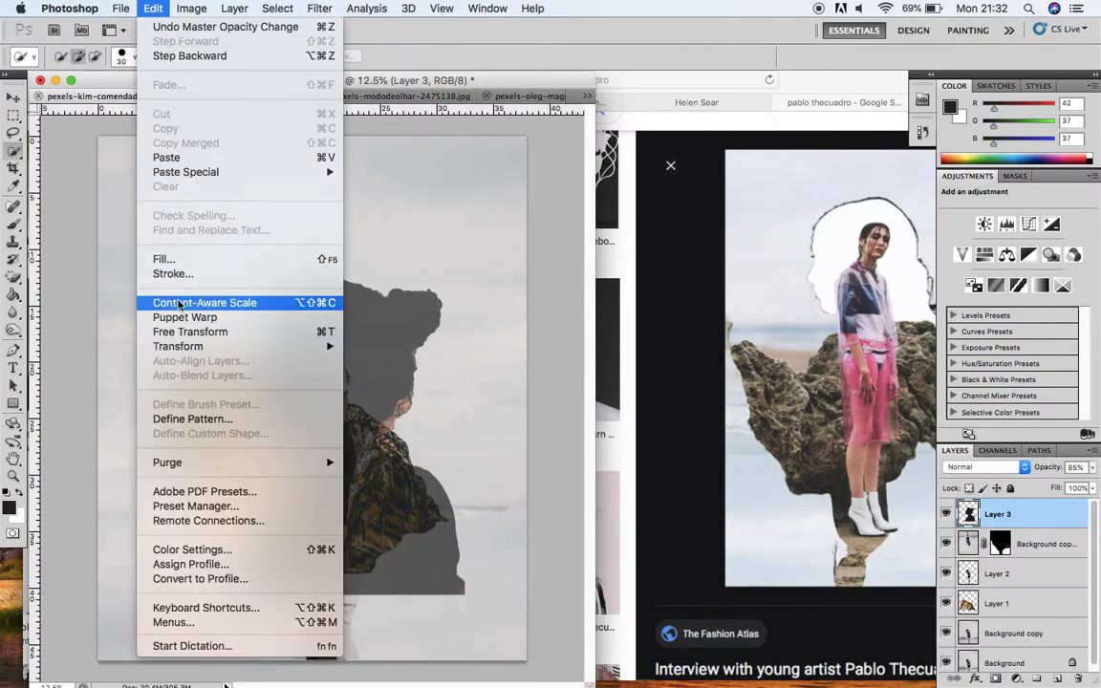
{"action": "left_click", "coordinate": [191, 331]}
{"action": "left_click_drag", "start_coordinate": [410, 511], "coordinate": [390, 424]}
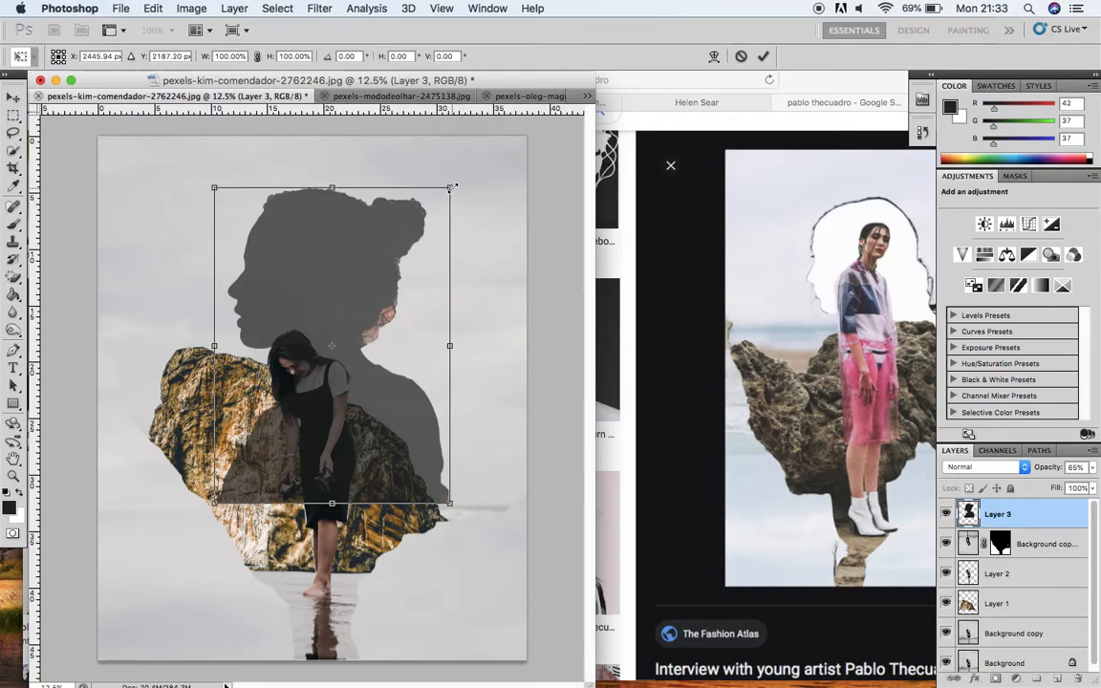
{"action": "left_click_drag", "start_coordinate": [450, 187], "coordinate": [410, 226]}
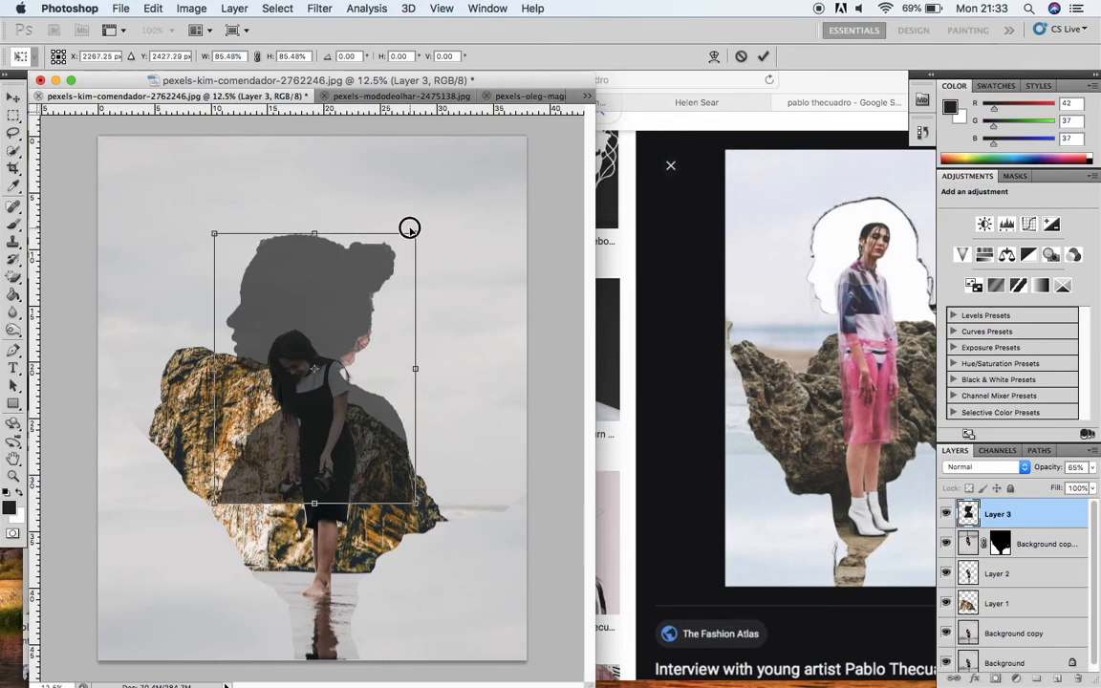
{"action": "left_click_drag", "start_coordinate": [345, 320], "coordinate": [346, 298]}
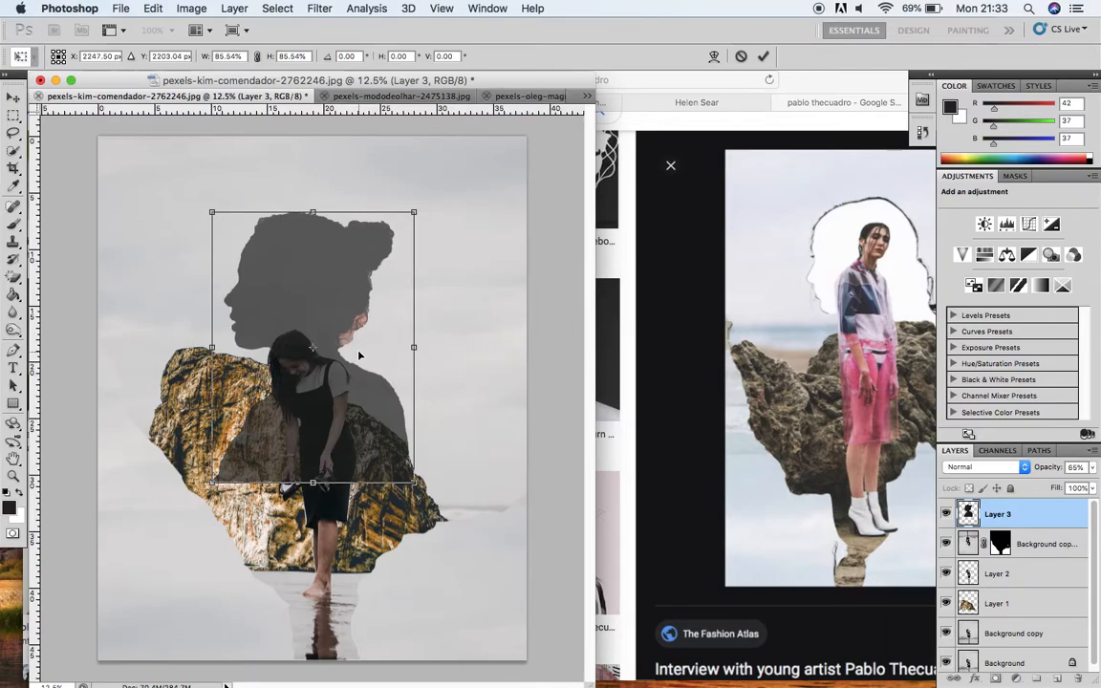
{"action": "mouse_move", "coordinate": [359, 378]}
{"action": "left_mouse_down"}
{"action": "mouse_move", "coordinate": [344, 369]}
{"action": "mouse_move", "coordinate": [339, 382]}
{"action": "mouse_move", "coordinate": [346, 375]}
{"action": "left_mouse_up"}
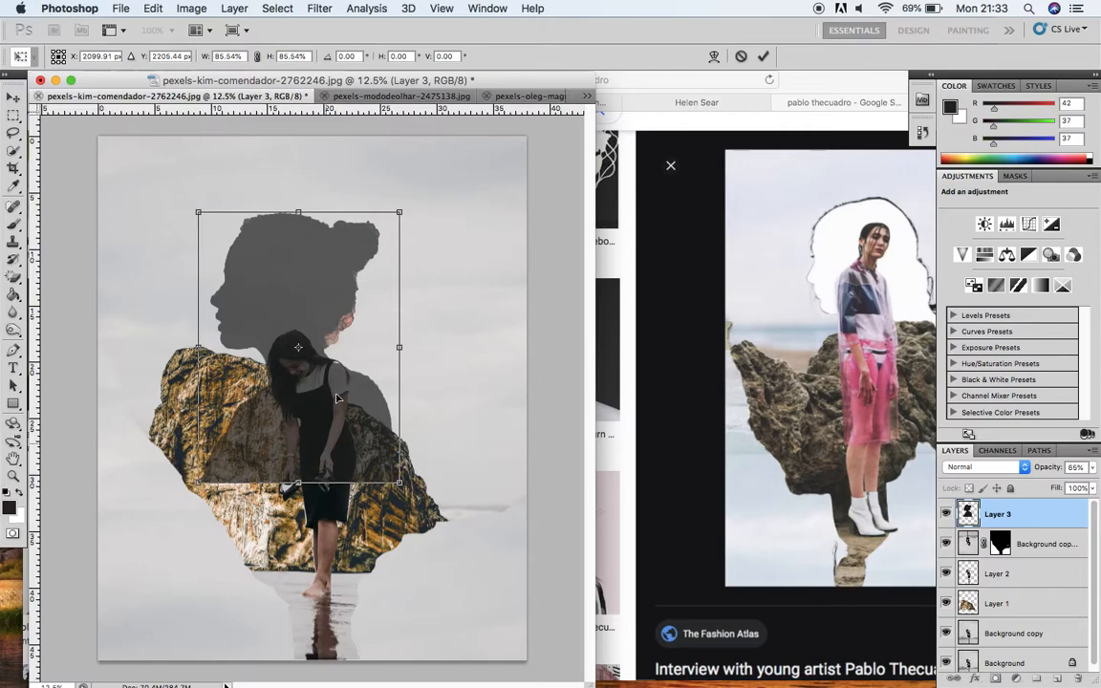
{"action": "left_click_drag", "start_coordinate": [398, 211], "coordinate": [385, 231]}
{"action": "left_click_drag", "start_coordinate": [317, 327], "coordinate": [330, 319]}
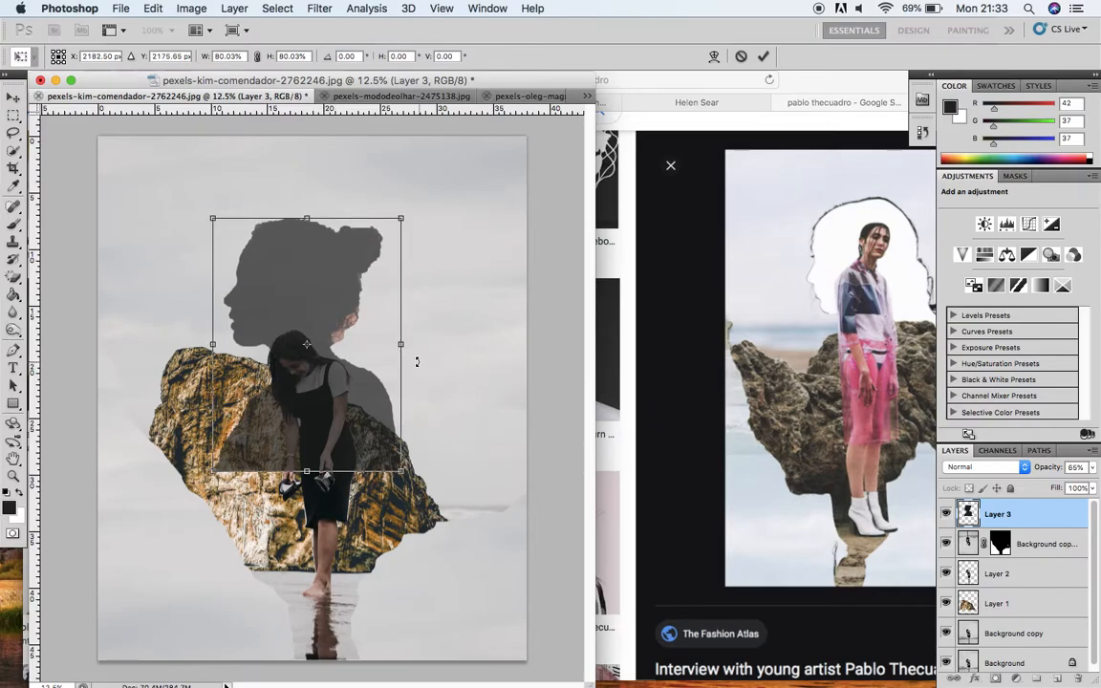
{"action": "key", "text": "Return"}
Step: Restore Layer 3's opacity to 100%
{"action": "key", "text": "w"}
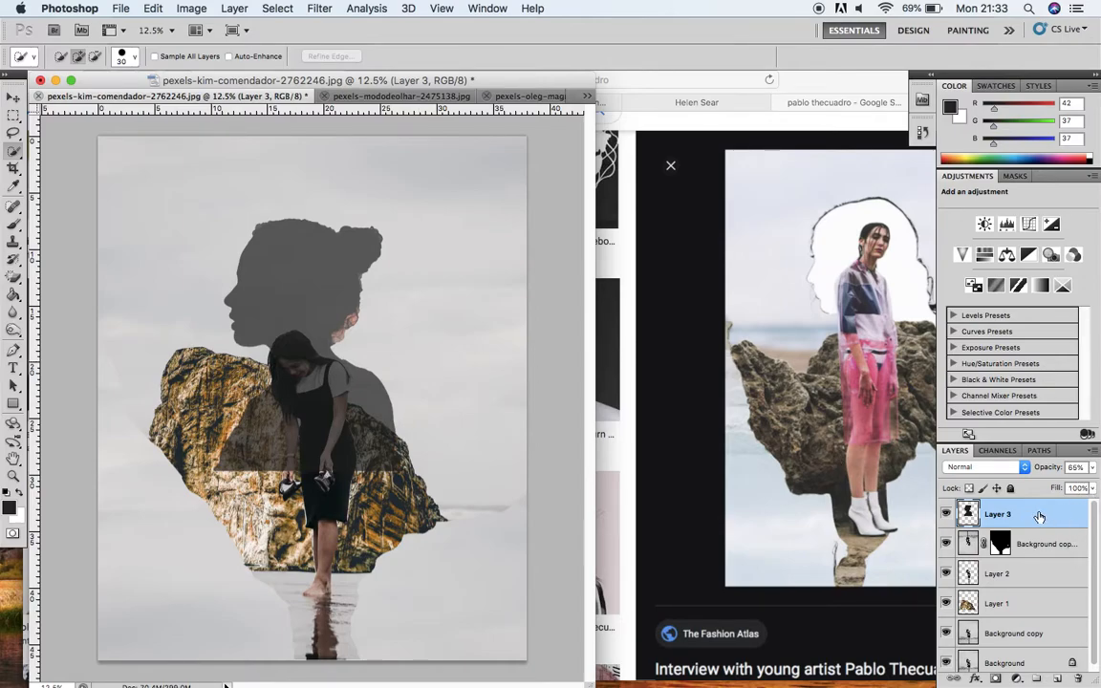
{"action": "left_click", "coordinate": [1092, 467]}
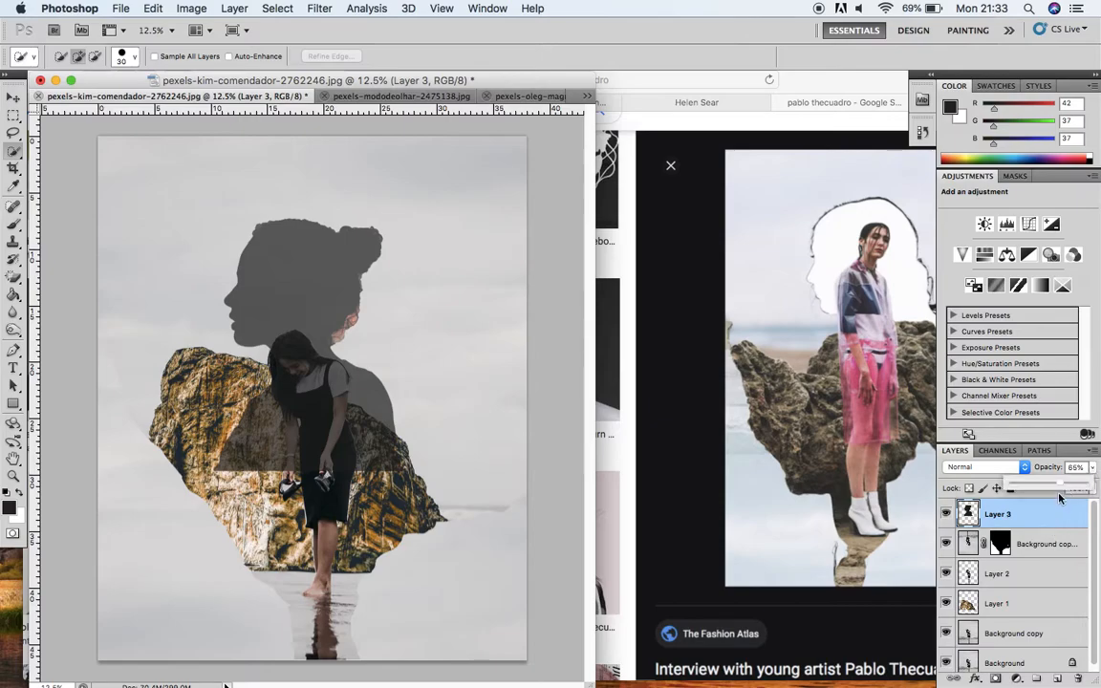
{"action": "left_click_drag", "start_coordinate": [1061, 487], "coordinate": [1097, 485]}
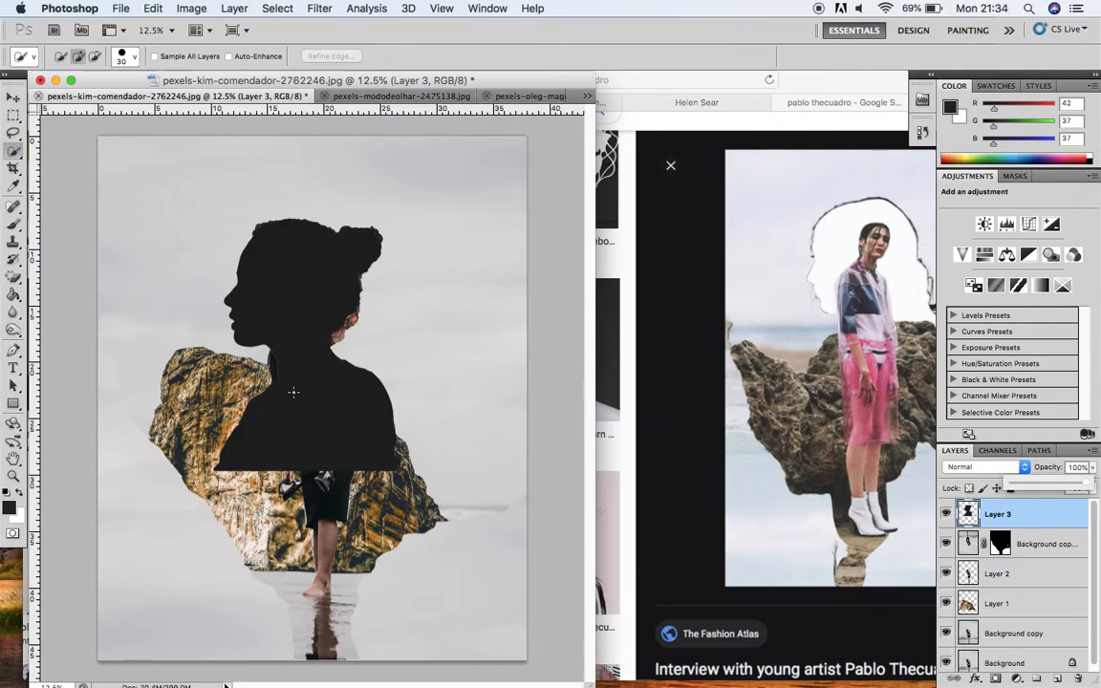
Step: Fill the silhouette with white using the Paint Bucket and move Layer 3 below Layer 1, behind the woman and rock
{"action": "left_click", "coordinate": [19, 299]}
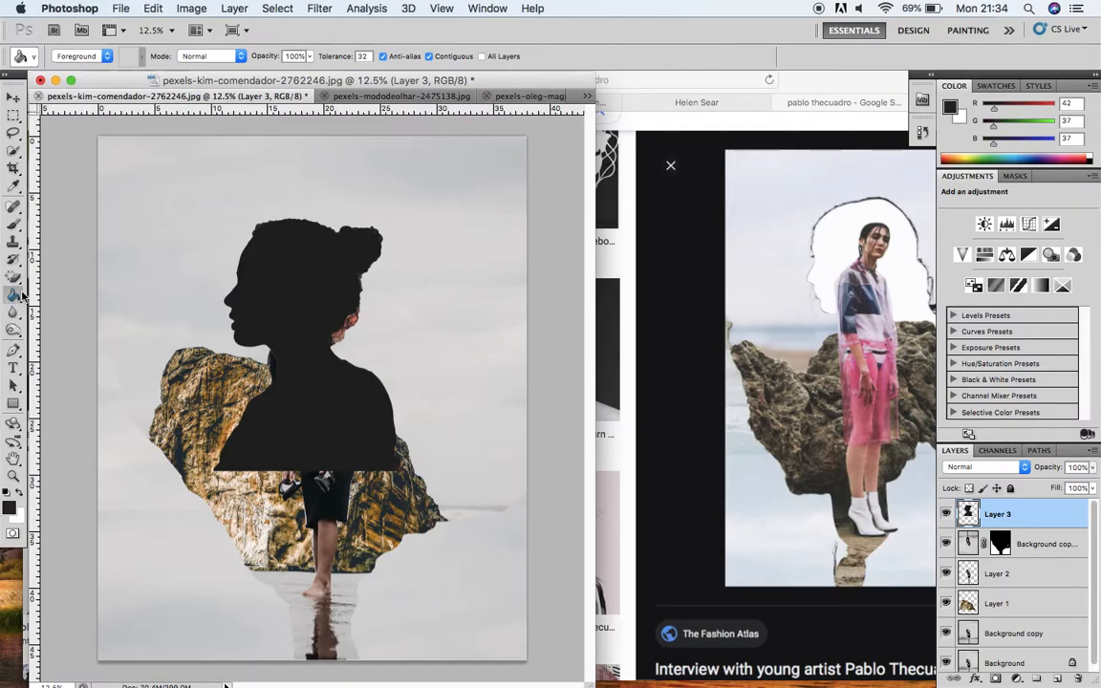
{"action": "left_click", "coordinate": [19, 491]}
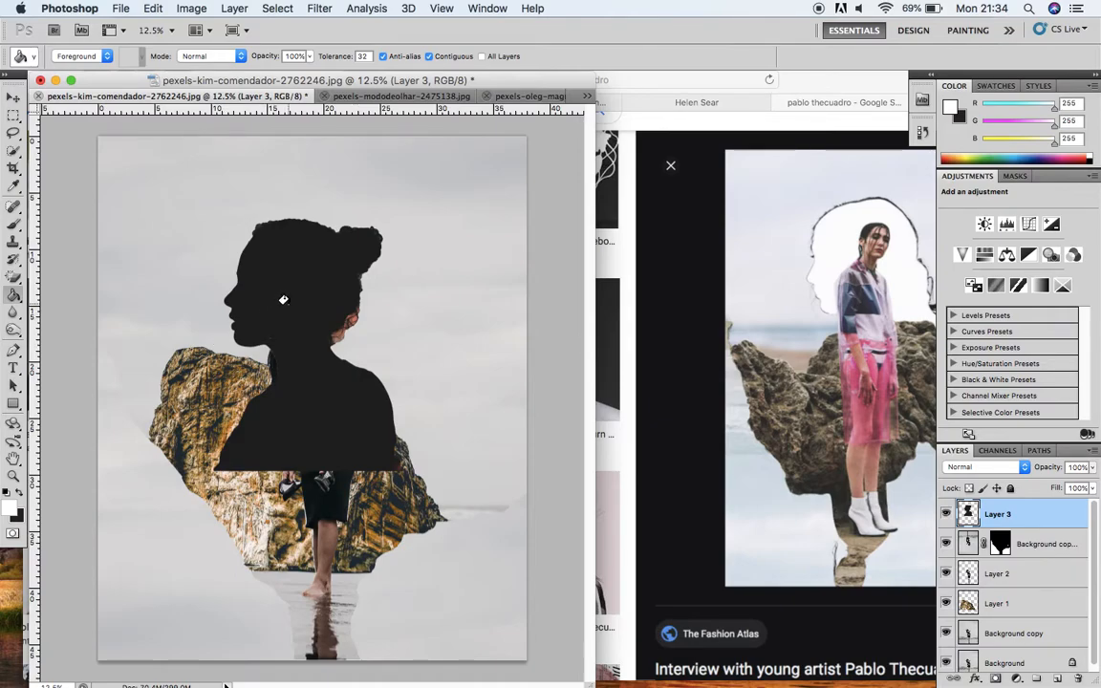
{"action": "left_click", "coordinate": [283, 299]}
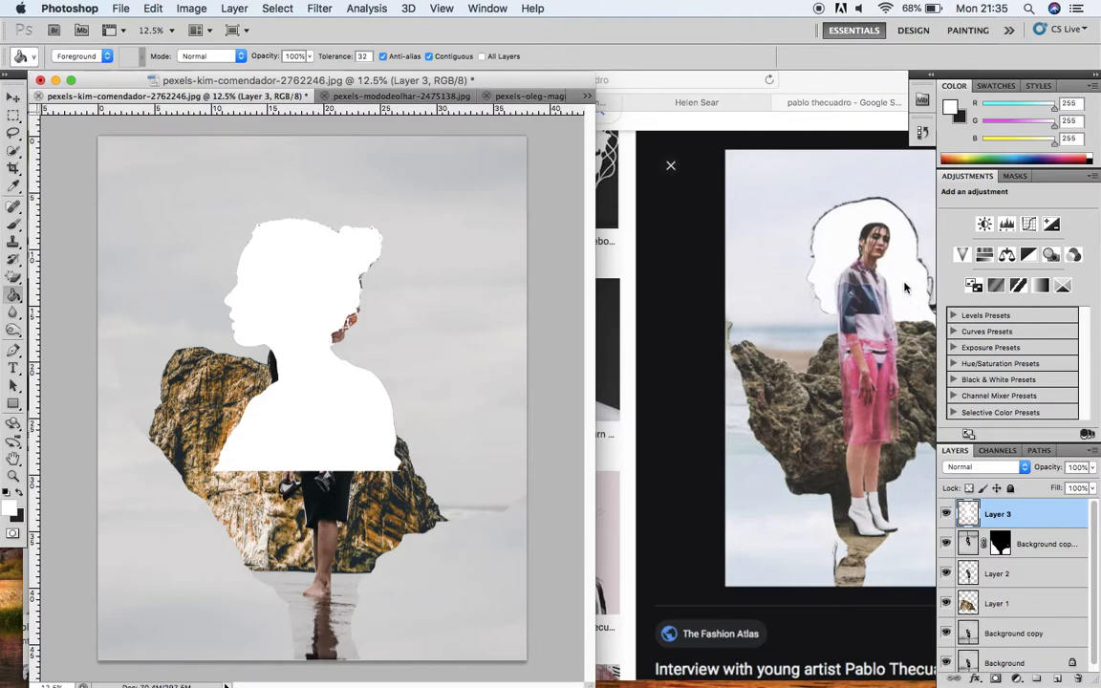
{"action": "left_click", "coordinate": [1030, 516]}
{"action": "left_click_drag", "start_coordinate": [1030, 517], "coordinate": [1033, 624]}
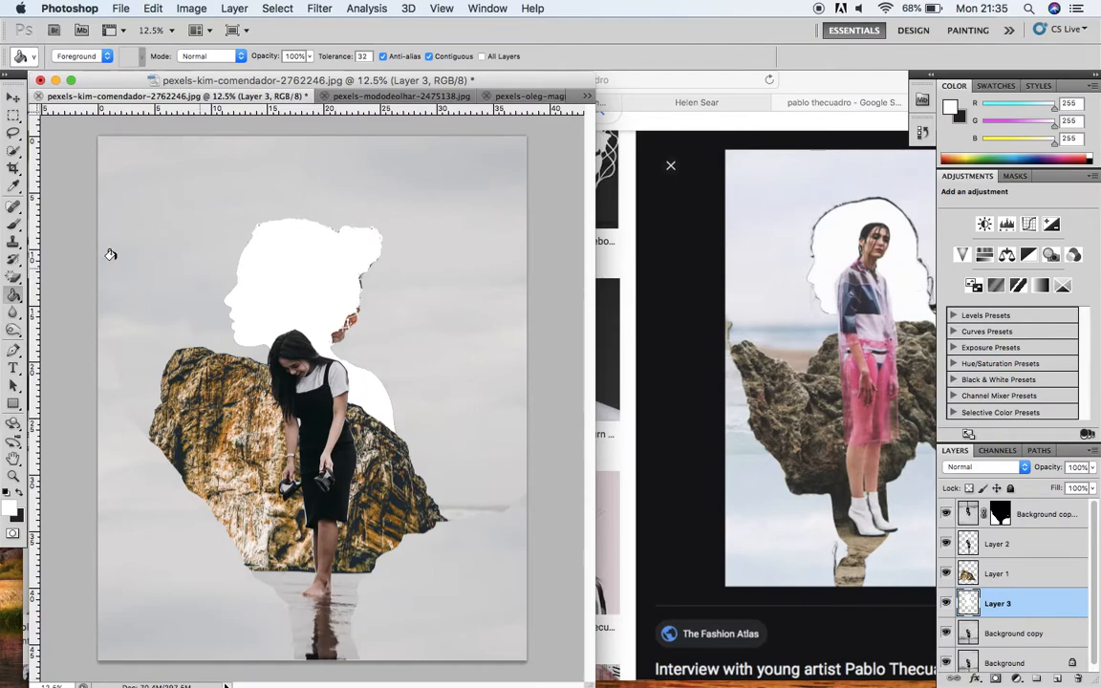
Step: Set the Brush tool to a size of 20 px for edging the white head silhouette
{"action": "key", "text": "super+equal"}
{"action": "key", "text": "super+equal"}
{"action": "key", "text": "super+equal"}
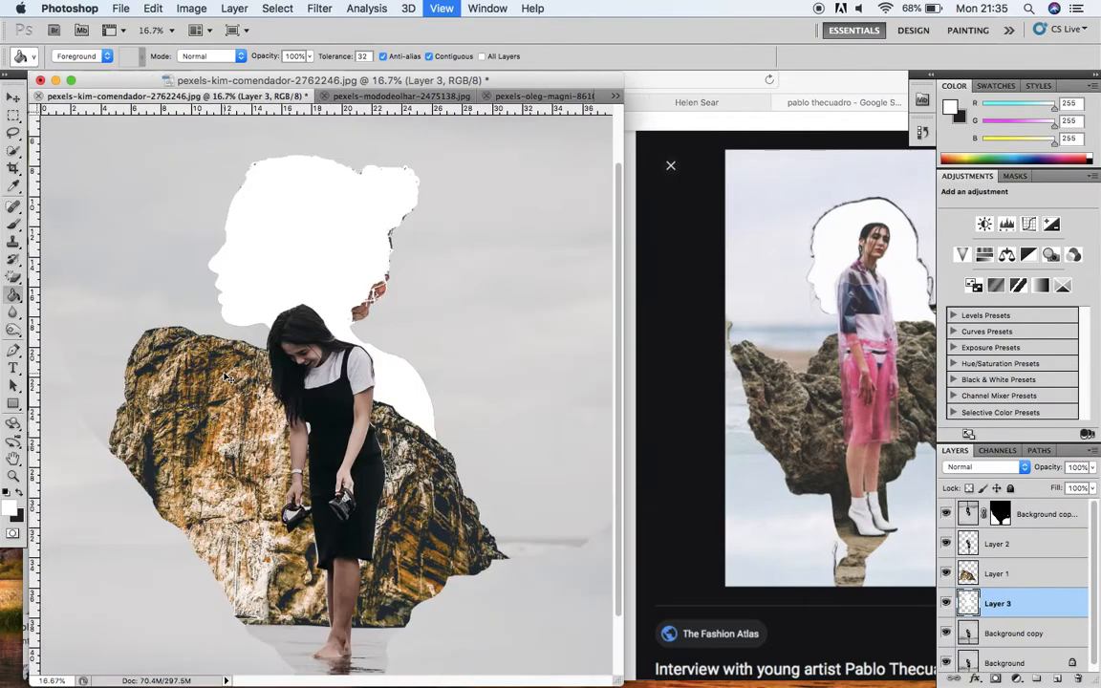
{"action": "key", "text": "super+equal"}
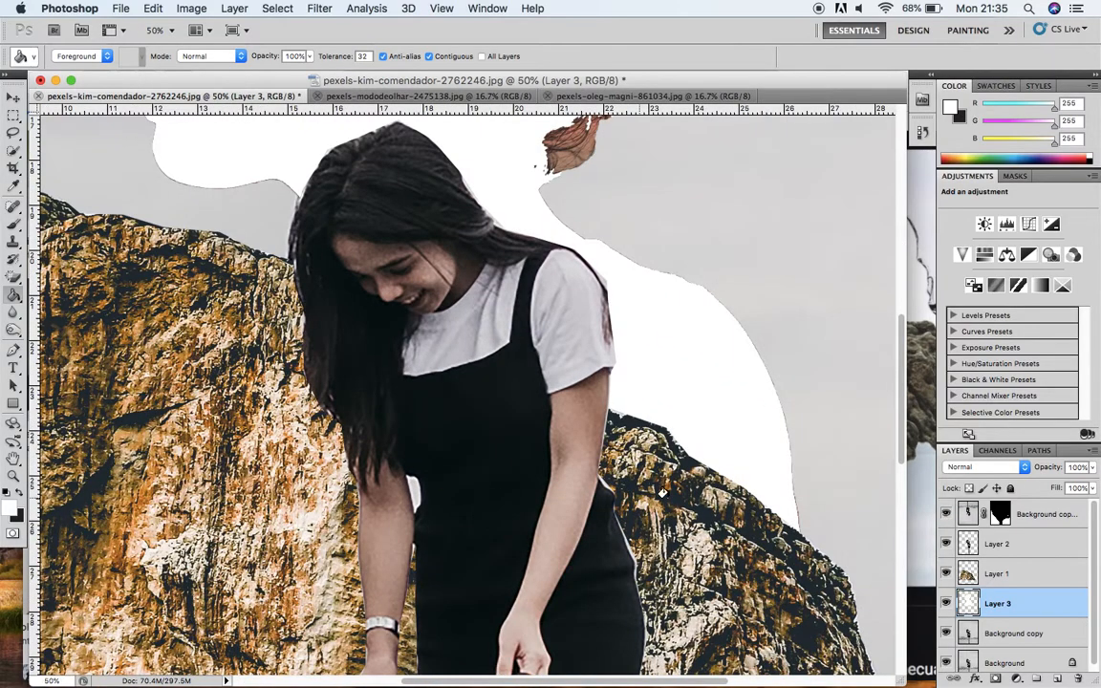
{"action": "left_click_drag", "start_coordinate": [899, 456], "coordinate": [897, 361]}
{"action": "key", "text": "super+minus"}
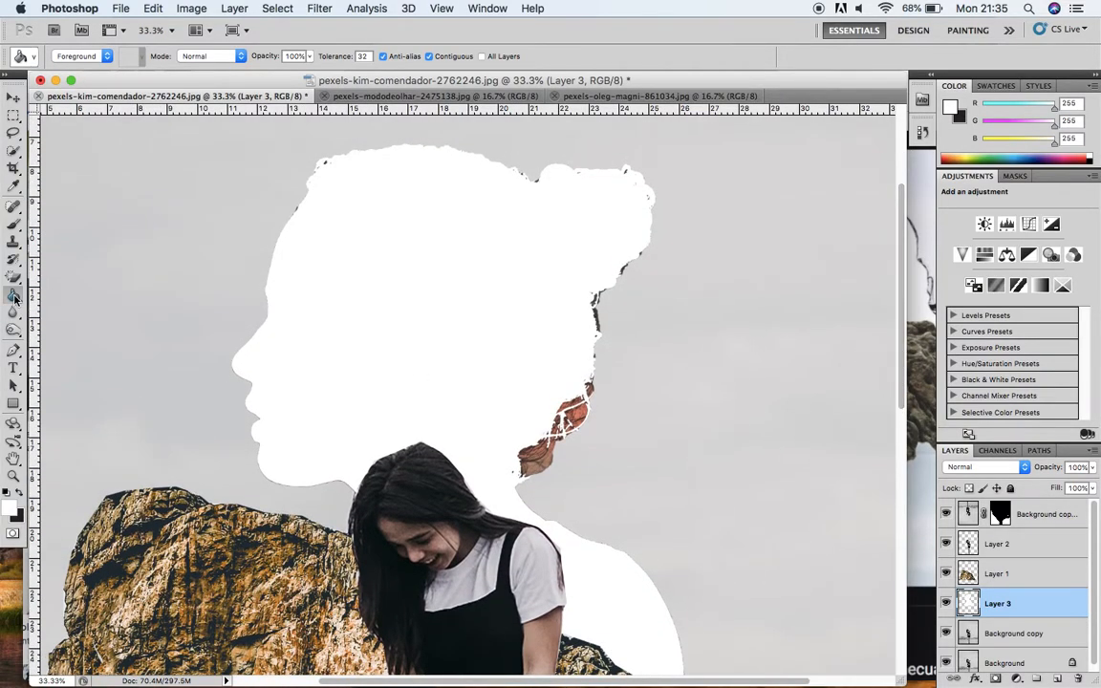
{"action": "left_click", "coordinate": [13, 229]}
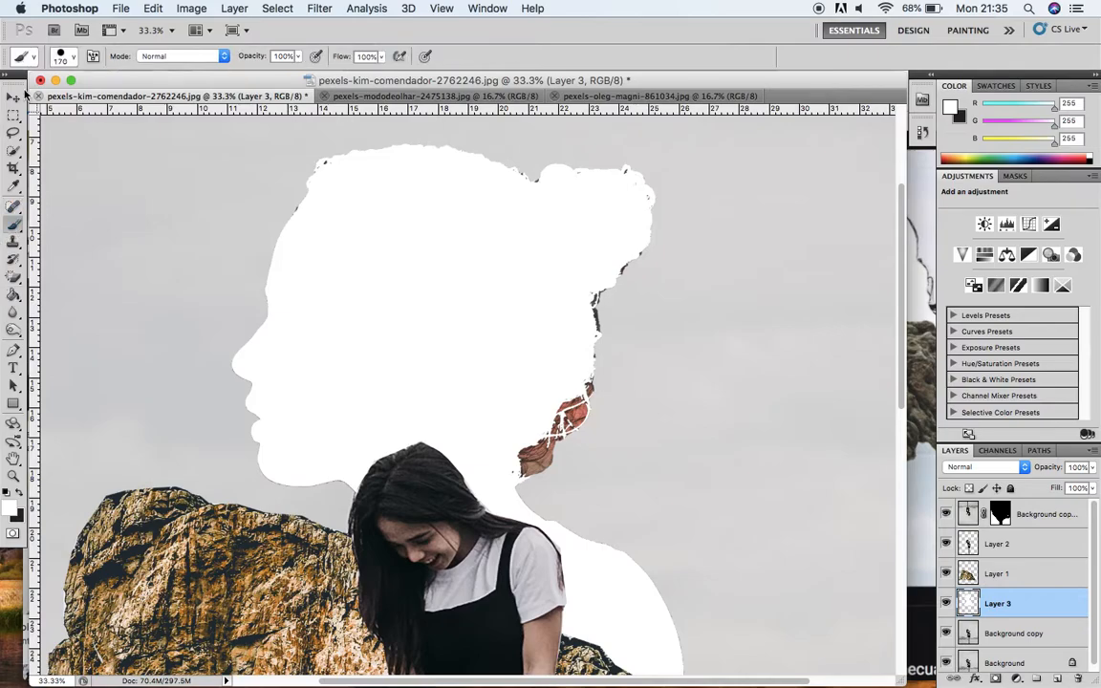
{"action": "left_click", "coordinate": [73, 63]}
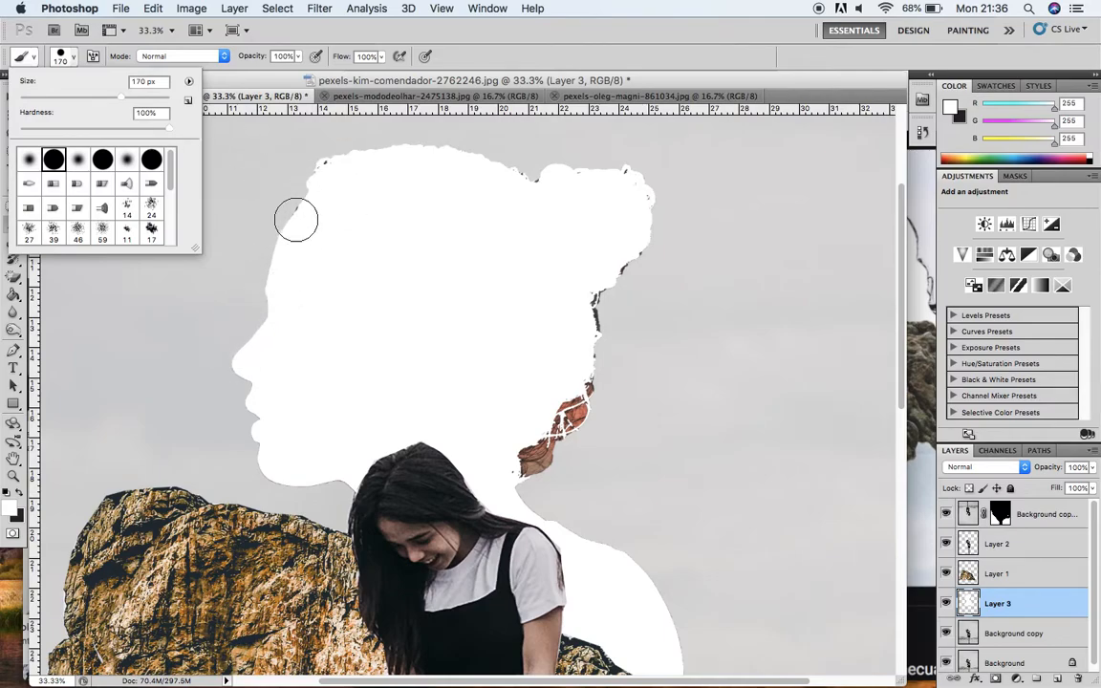
{"action": "left_click_drag", "start_coordinate": [121, 97], "coordinate": [33, 99]}
{"action": "left_click", "coordinate": [40, 102]}
{"action": "left_click", "coordinate": [67, 57]}
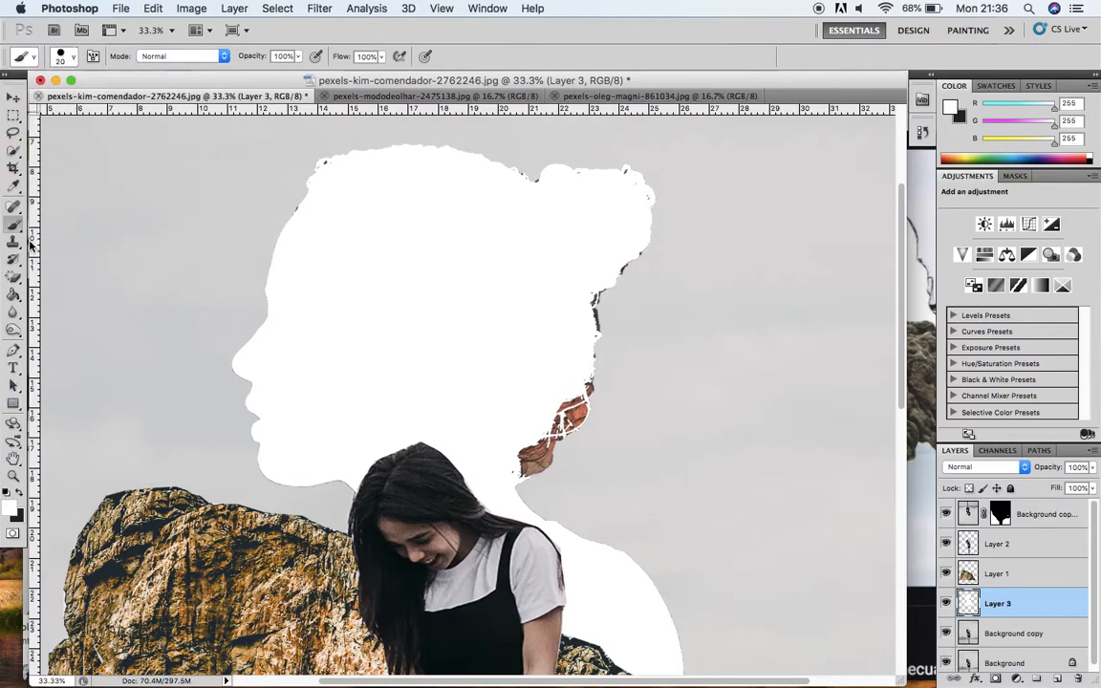
Step: Sample the light brown of the leftover patch at the nape and trace the back of the head and the bun's outer edge on Layer 3
{"action": "left_click", "coordinate": [12, 189]}
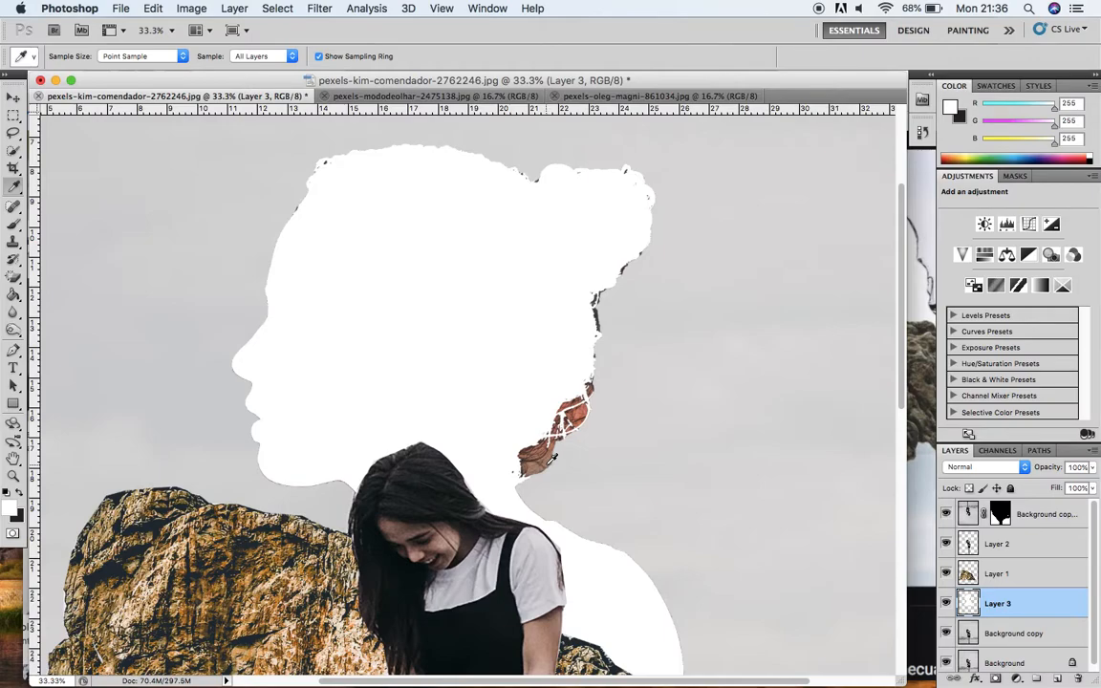
{"action": "left_click", "coordinate": [550, 461]}
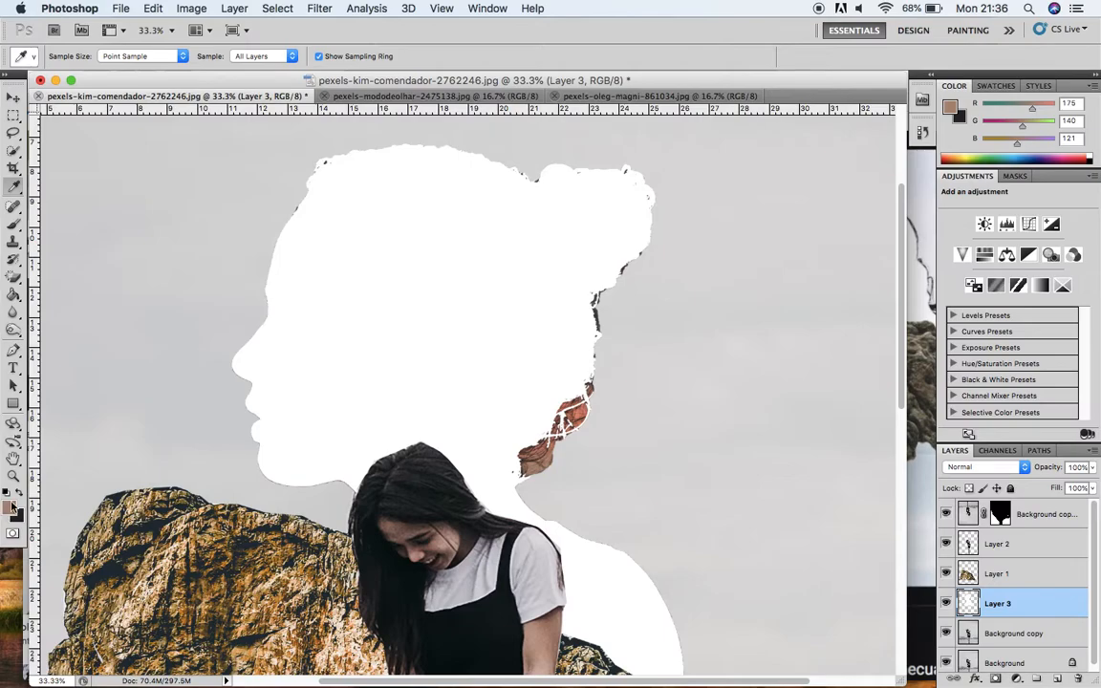
{"action": "left_click", "coordinate": [13, 223]}
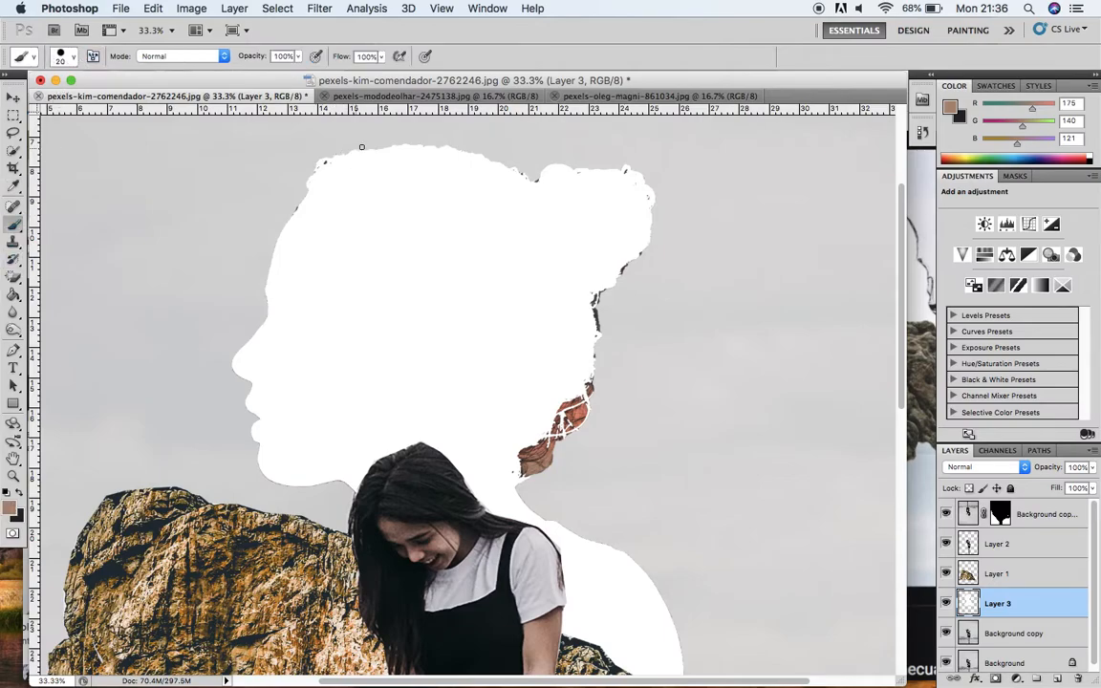
{"action": "left_click", "coordinate": [74, 58]}
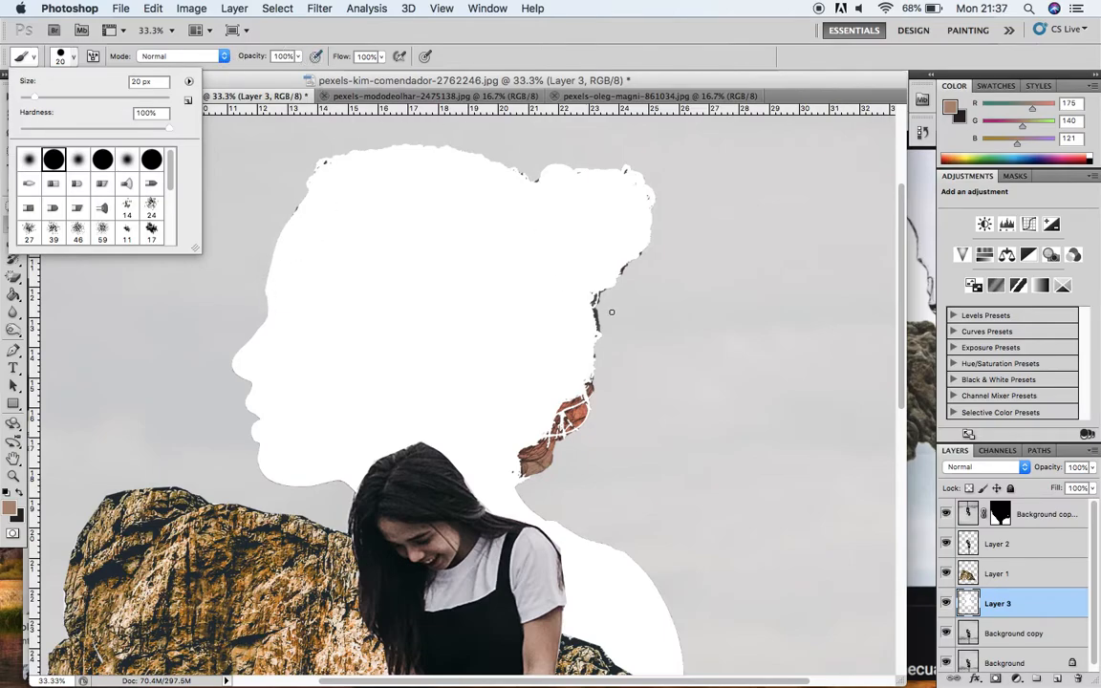
{"action": "left_click", "coordinate": [590, 306]}
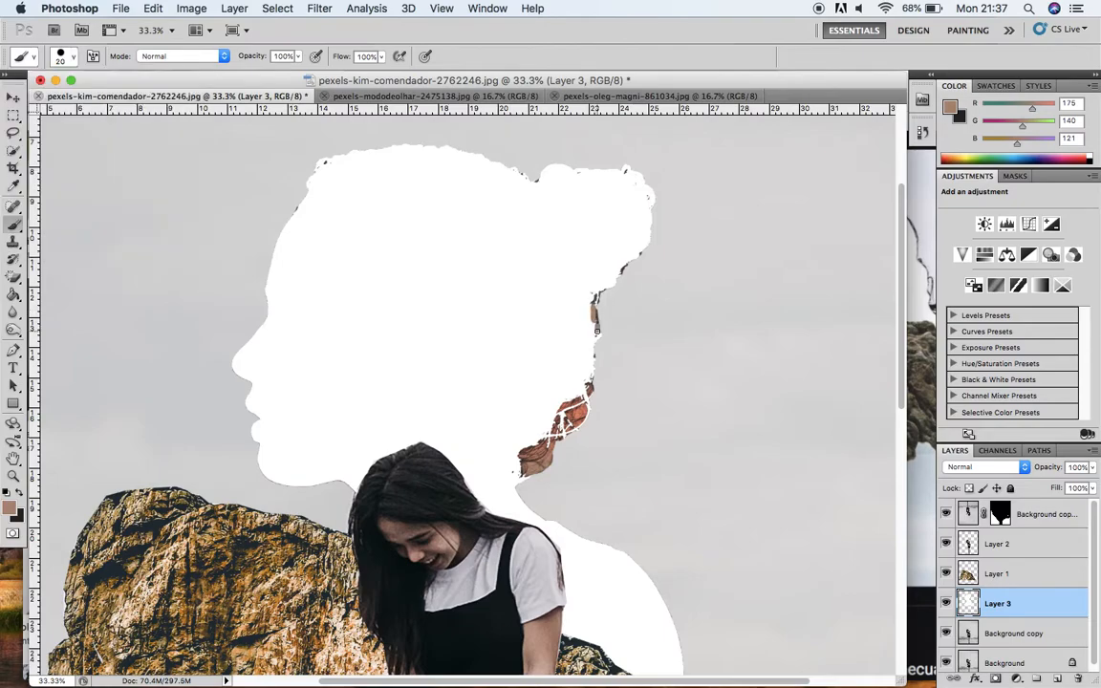
{"action": "left_click_drag", "start_coordinate": [598, 339], "coordinate": [593, 395]}
{"action": "mouse_move", "coordinate": [606, 290]}
{"action": "left_mouse_down"}
{"action": "mouse_move", "coordinate": [644, 253]}
{"action": "mouse_move", "coordinate": [653, 202]}
{"action": "left_mouse_up"}
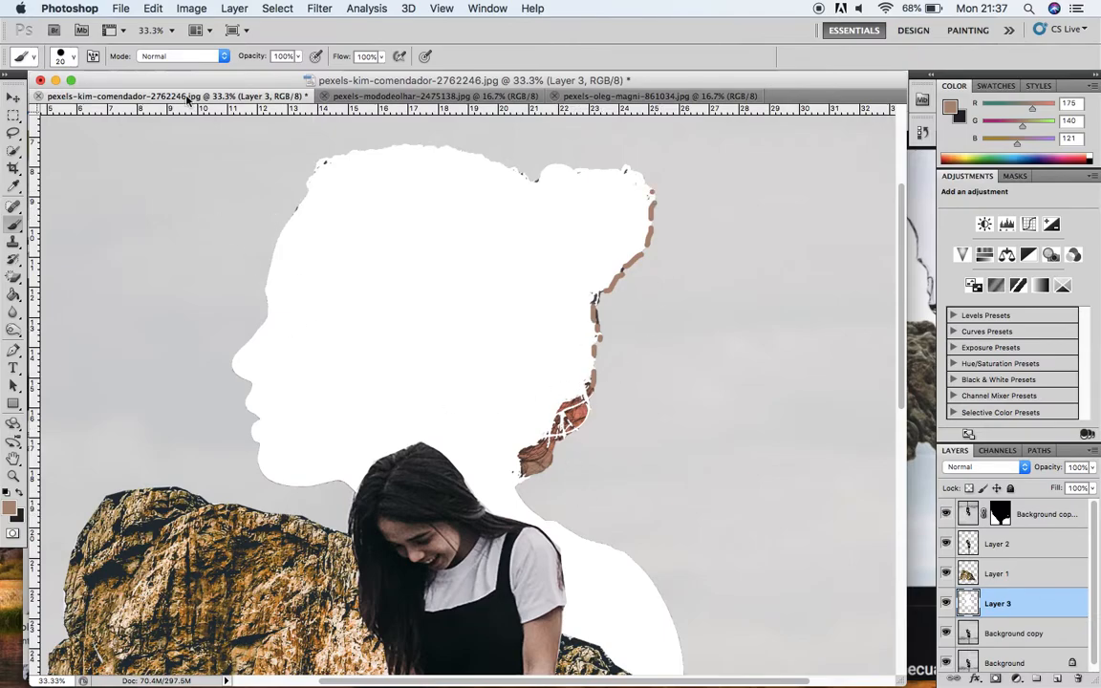
Step: Lower the brush opacity to 68% and outline the bun's upper edge in light brown, using a soft 32 px brush along its top
{"action": "left_click", "coordinate": [298, 58]}
{"action": "left_click_drag", "start_coordinate": [302, 73], "coordinate": [278, 71]}
{"action": "left_click_drag", "start_coordinate": [653, 196], "coordinate": [639, 177]}
{"action": "left_click", "coordinate": [73, 59]}
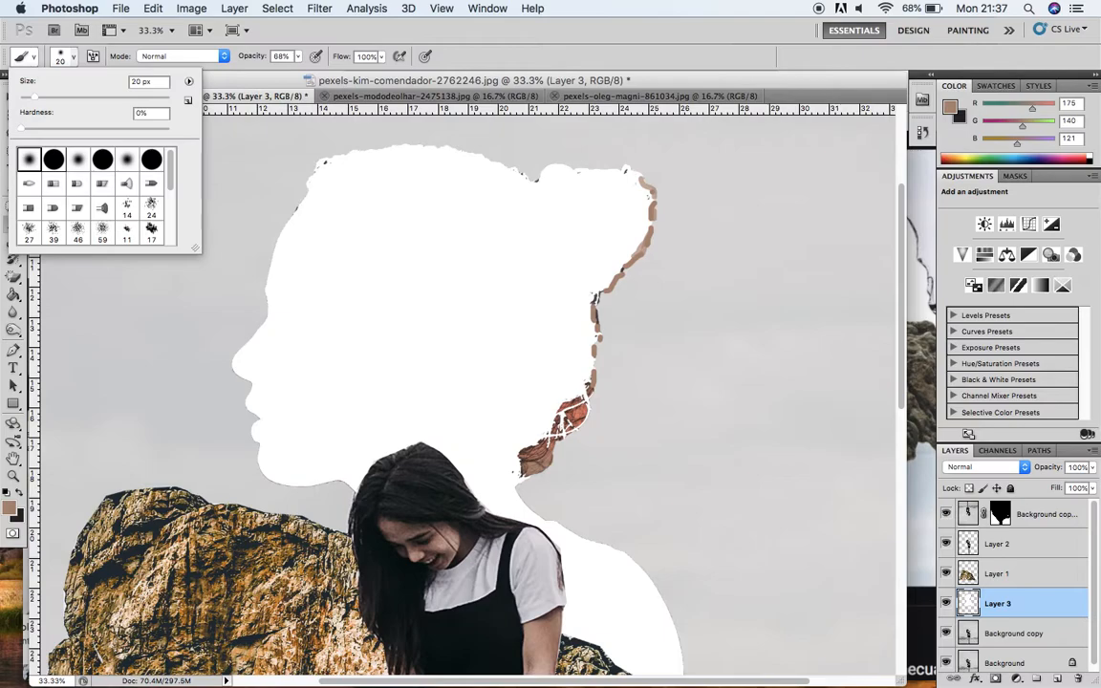
{"action": "left_click_drag", "start_coordinate": [36, 98], "coordinate": [43, 98]}
{"action": "left_click_drag", "start_coordinate": [605, 170], "coordinate": [632, 168]}
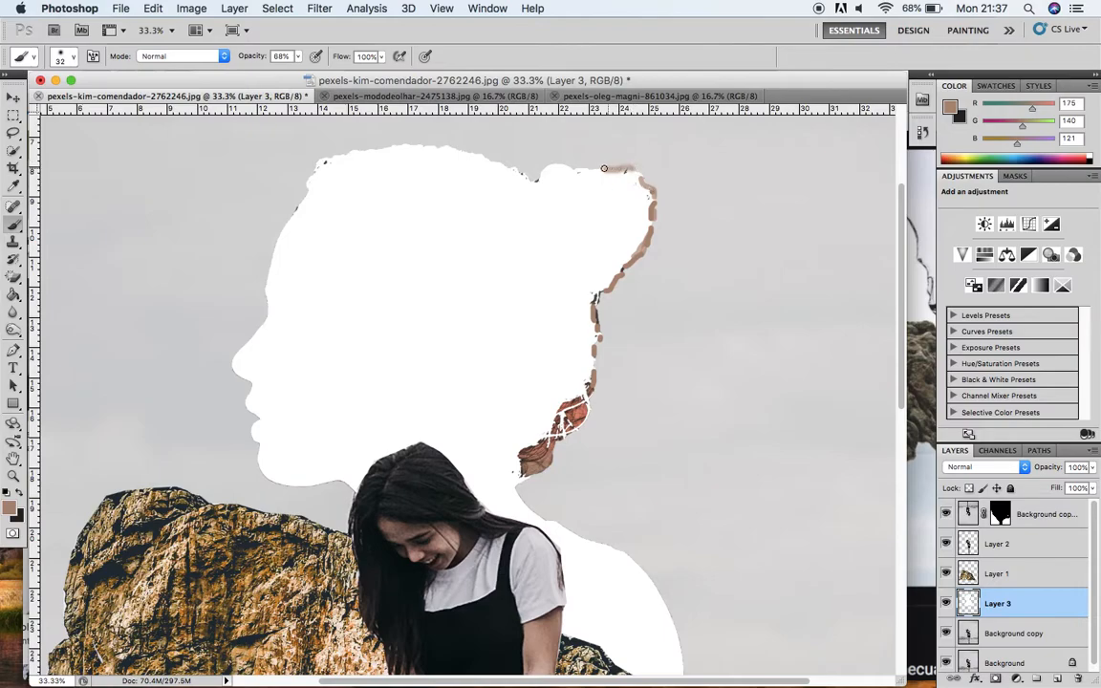
{"action": "left_click_drag", "start_coordinate": [561, 168], "coordinate": [612, 164]}
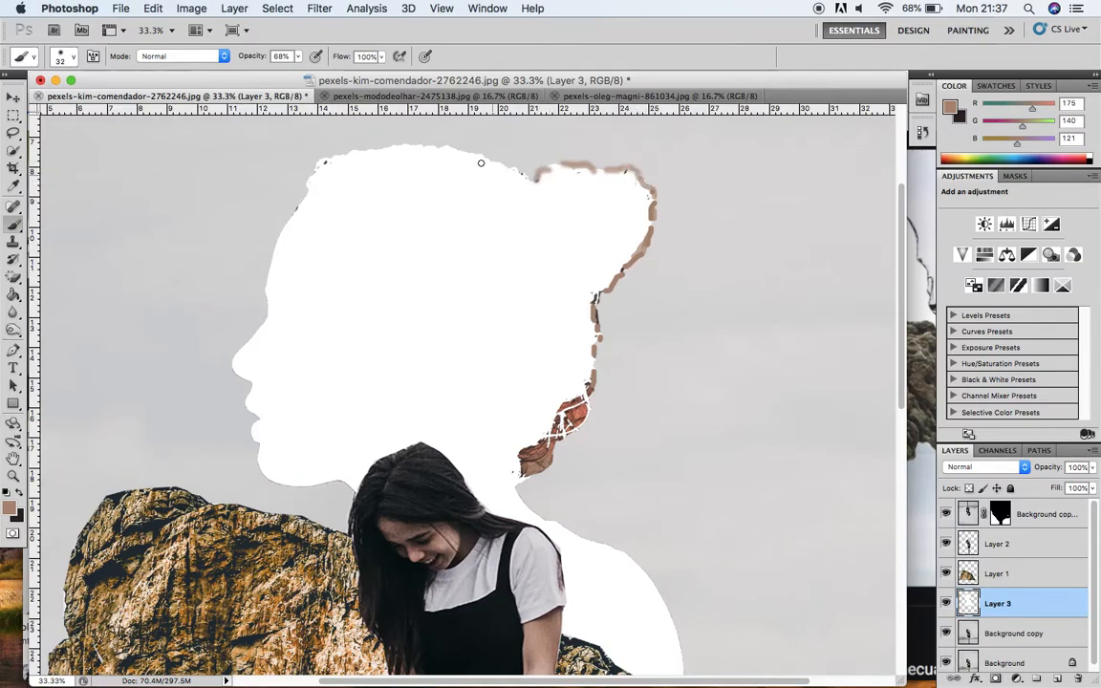
Step: Brush the light brown outline along the forehead's hairline, beneath the chin and down the back of the shoulder to the rock
{"action": "mouse_move", "coordinate": [308, 193]}
{"action": "left_mouse_down"}
{"action": "mouse_move", "coordinate": [315, 169]}
{"action": "mouse_move", "coordinate": [339, 157]}
{"action": "mouse_move", "coordinate": [411, 145]}
{"action": "left_mouse_up"}
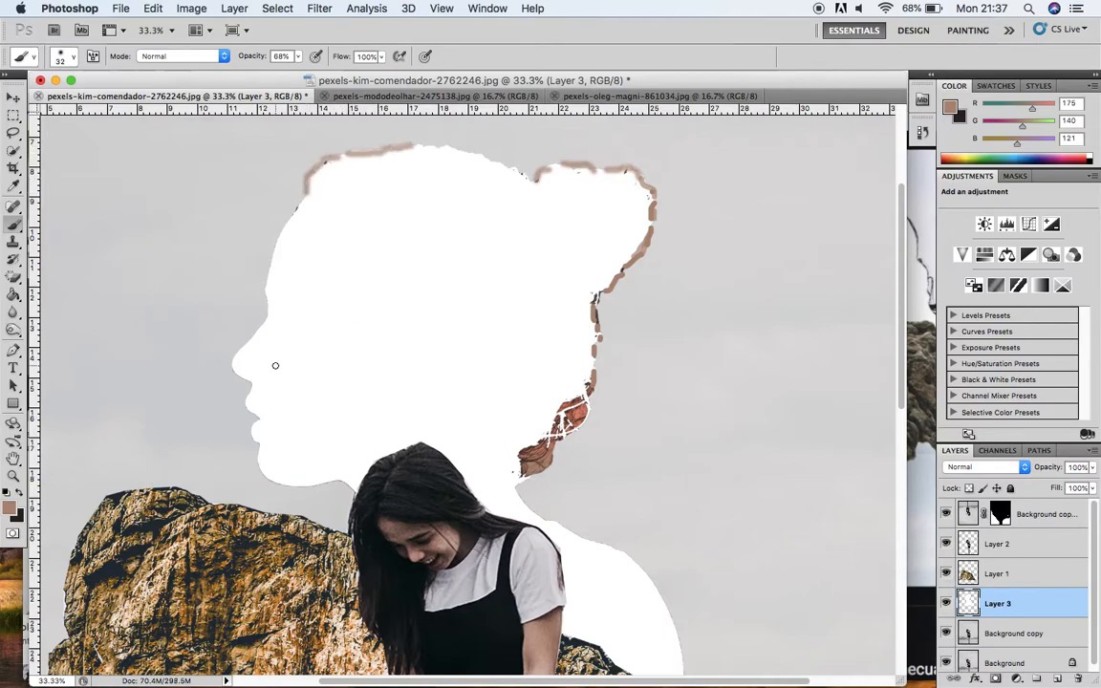
{"action": "left_click_drag", "start_coordinate": [309, 486], "coordinate": [351, 487]}
{"action": "mouse_move", "coordinate": [608, 547]}
{"action": "left_mouse_down"}
{"action": "mouse_move", "coordinate": [657, 594]}
{"action": "mouse_move", "coordinate": [668, 639]}
{"action": "left_mouse_up"}
{"action": "left_click_drag", "start_coordinate": [582, 535], "coordinate": [616, 551]}
{"action": "left_click_drag", "start_coordinate": [559, 522], "coordinate": [583, 536]}
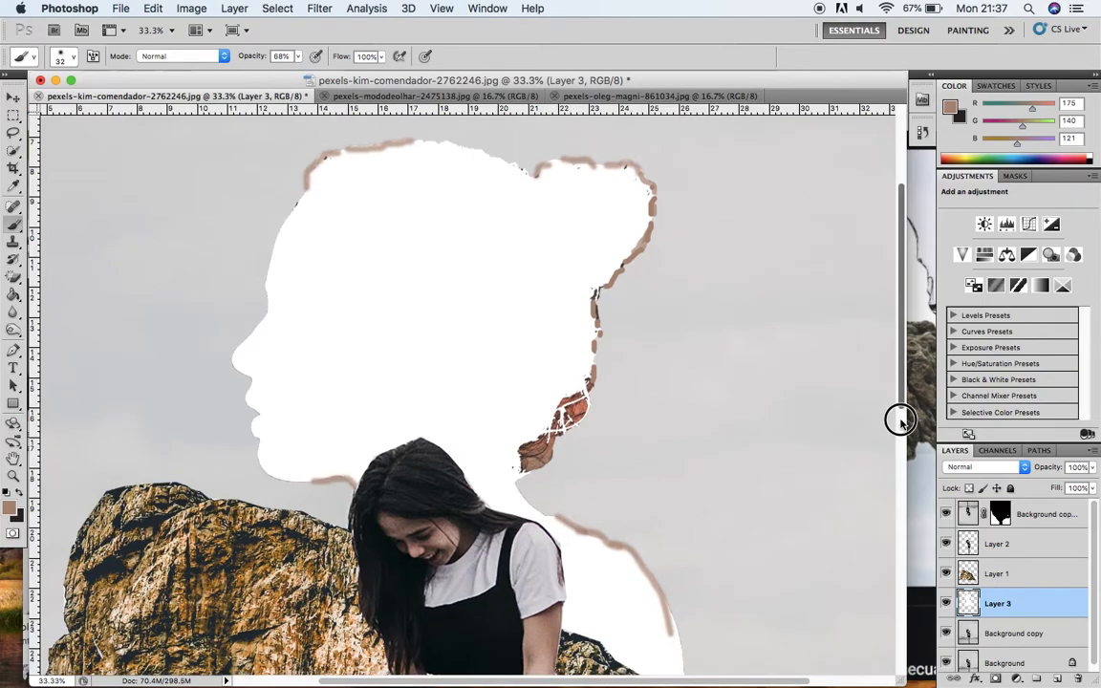
{"action": "scroll", "coordinate": [900, 413], "scroll_direction": "down", "scroll_amount": 5}
{"action": "left_click_drag", "start_coordinate": [689, 590], "coordinate": [682, 552]}
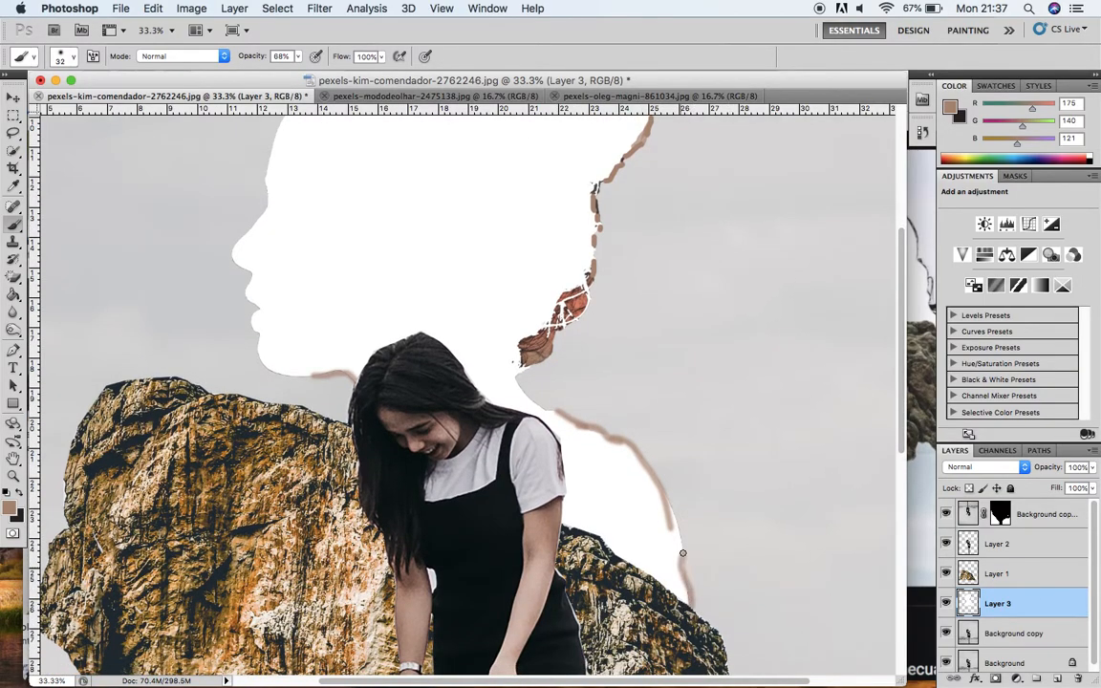
{"action": "scroll", "coordinate": [897, 421], "scroll_direction": "up", "scroll_amount": 3}
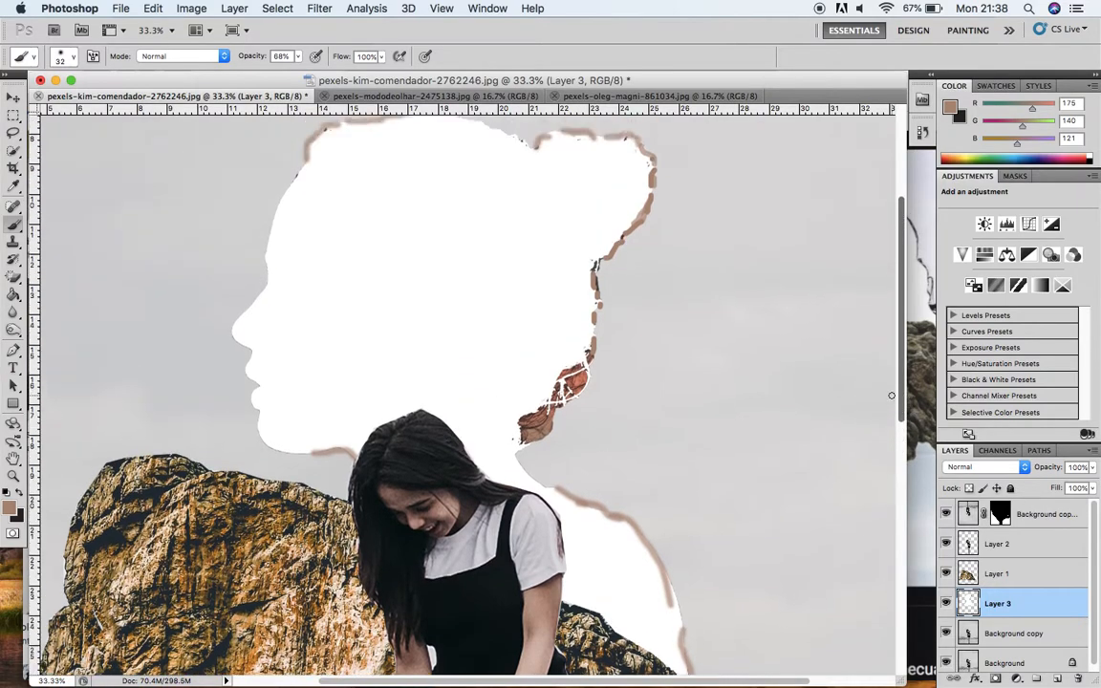
Step: Sample a dark brown from the nape patch and shade the outline along the bun, the back of the neck and the shoulder
{"action": "left_click", "coordinate": [13, 185]}
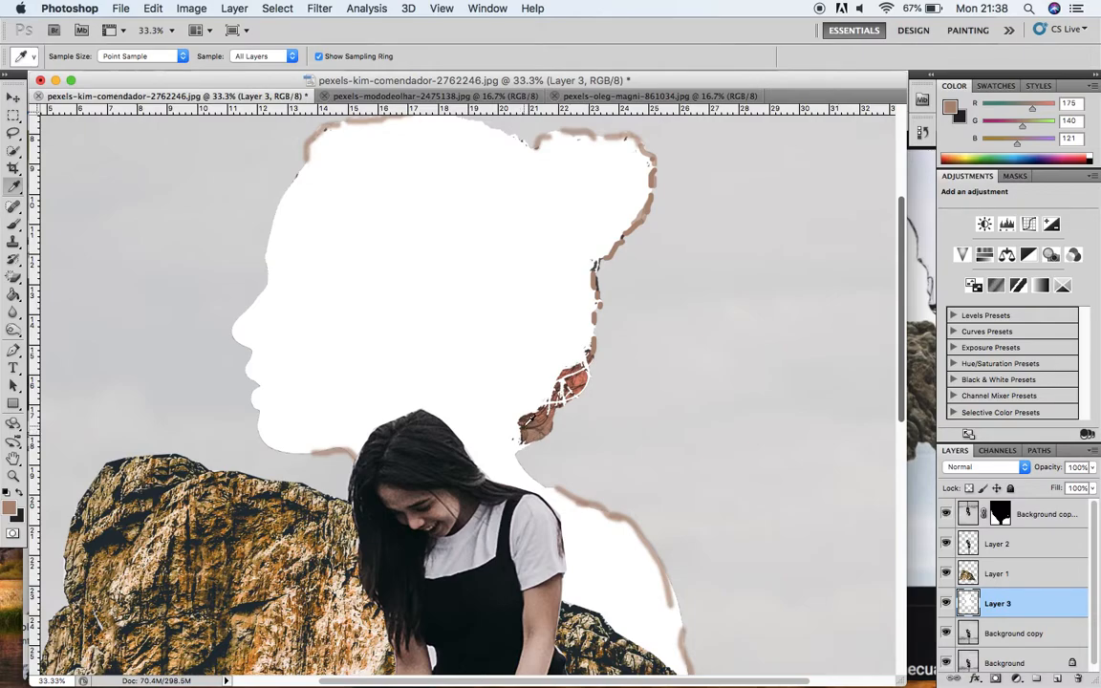
{"action": "left_click", "coordinate": [530, 421]}
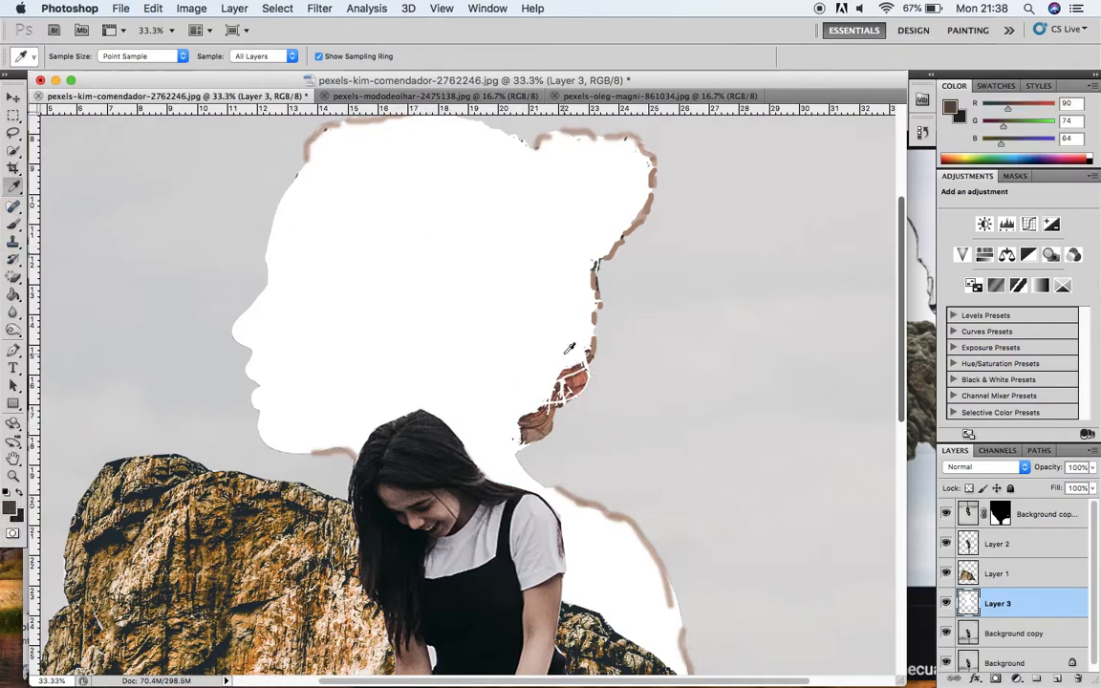
{"action": "left_click", "coordinate": [15, 227]}
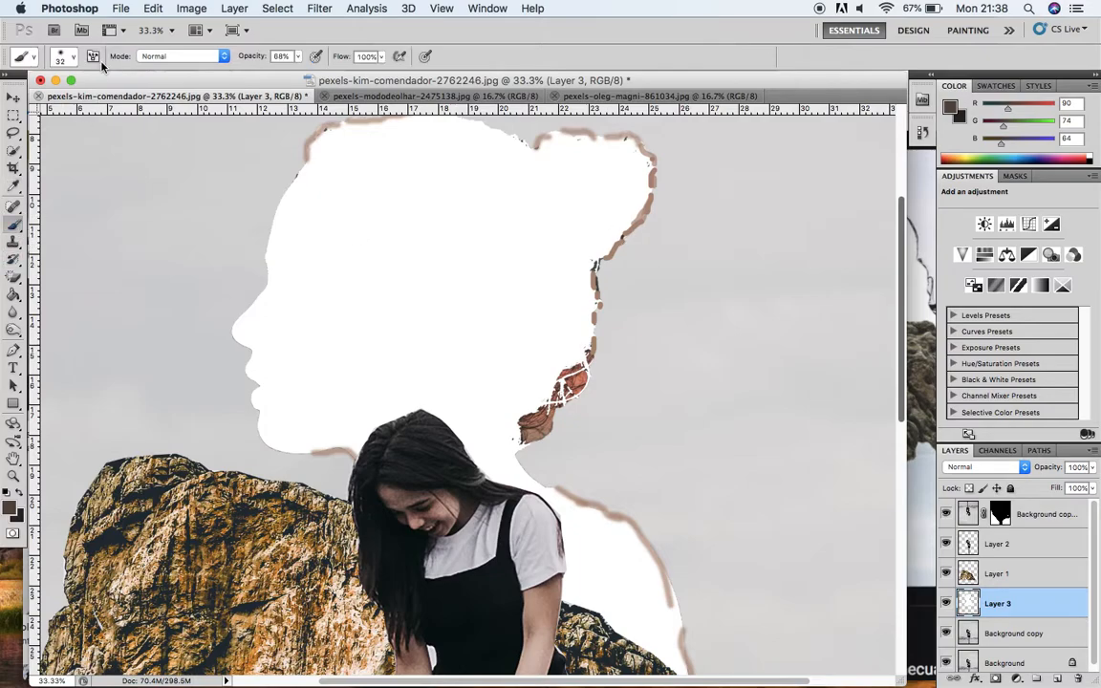
{"action": "left_click_drag", "start_coordinate": [619, 241], "coordinate": [639, 218]}
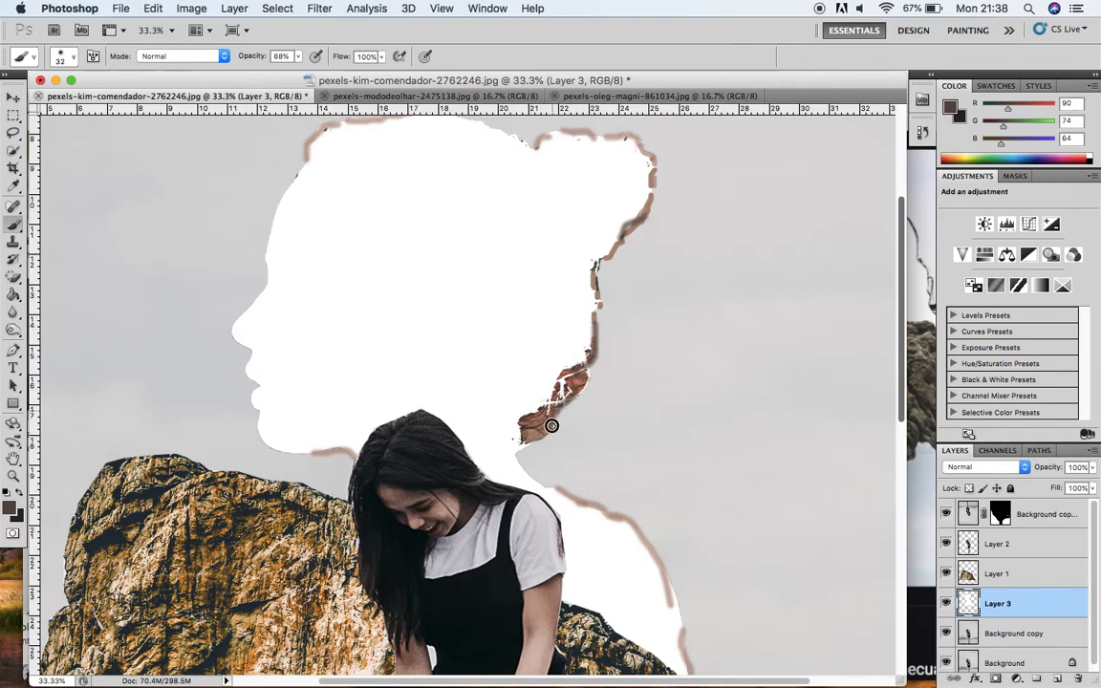
{"action": "left_click_drag", "start_coordinate": [518, 450], "coordinate": [526, 474]}
{"action": "left_click_drag", "start_coordinate": [642, 541], "coordinate": [679, 636]}
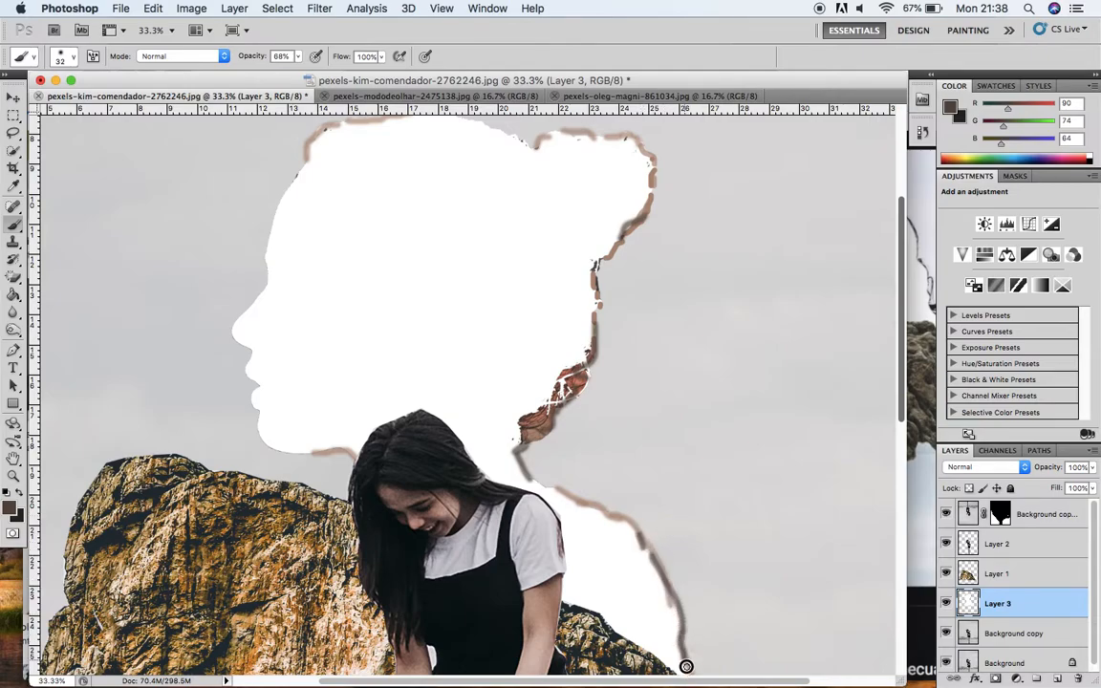
Step: Hide Layer 2, Layer 1, Layer 3, Background copy and Background, leaving only the masked Background copy 2 shown
{"action": "key", "text": "super+minus"}
{"action": "key", "text": "super+minus"}
{"action": "key", "text": "super+minus"}
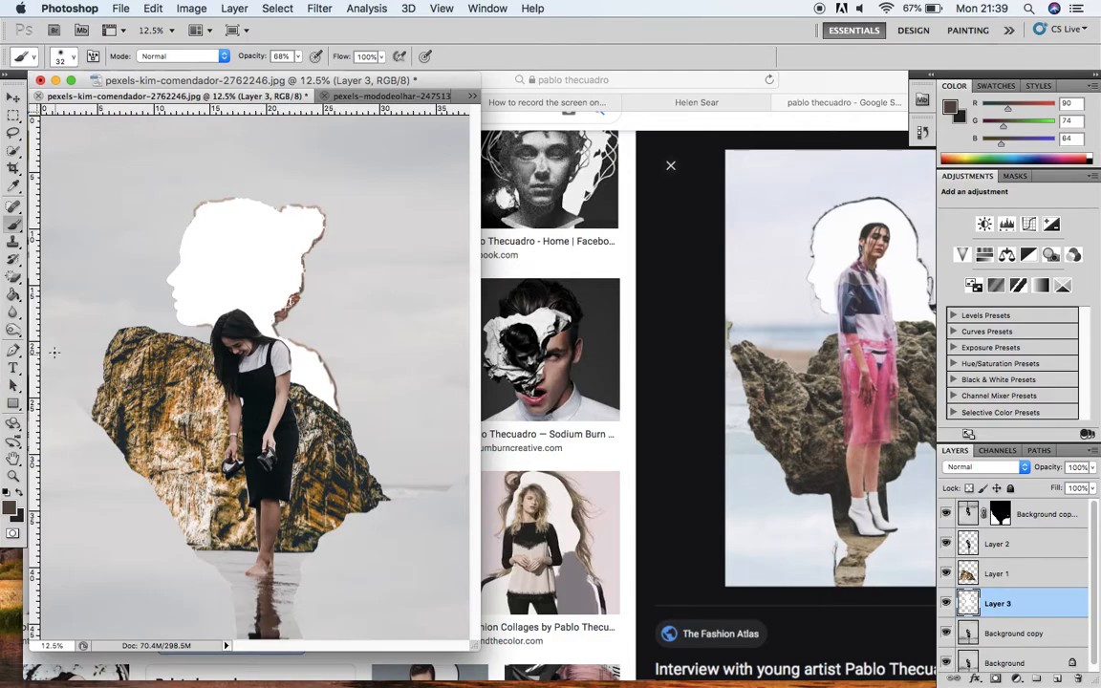
{"action": "key", "text": "super+equal"}
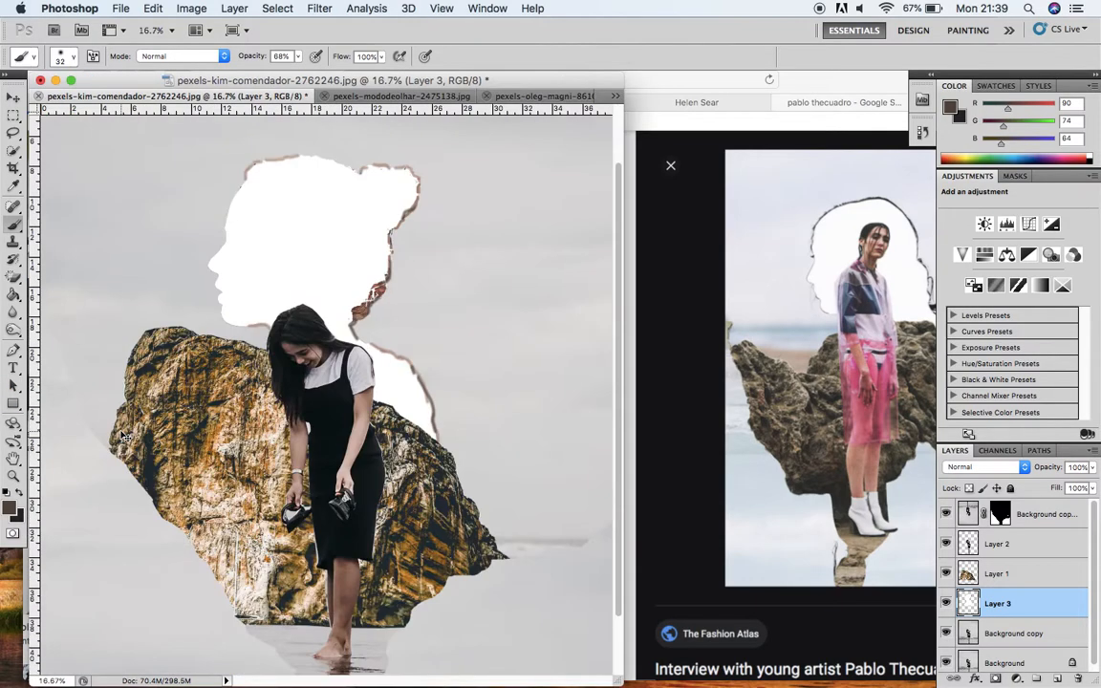
{"action": "key", "text": "super+equal"}
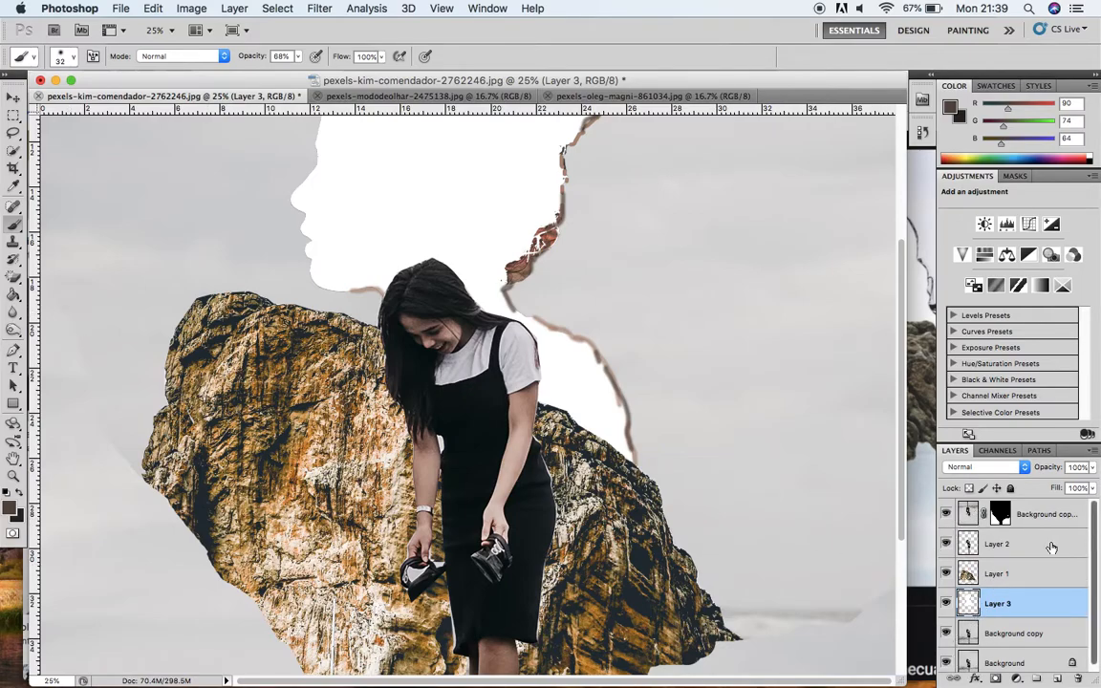
{"action": "left_click", "coordinate": [946, 544]}
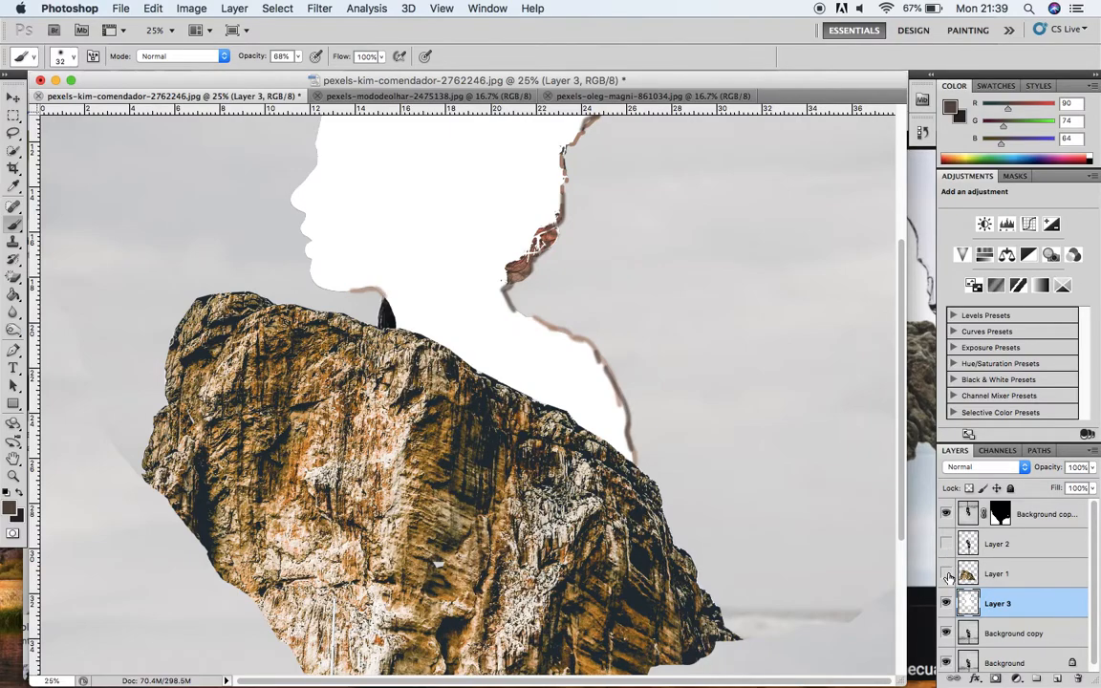
{"action": "left_click", "coordinate": [946, 574]}
{"action": "left_click", "coordinate": [946, 603]}
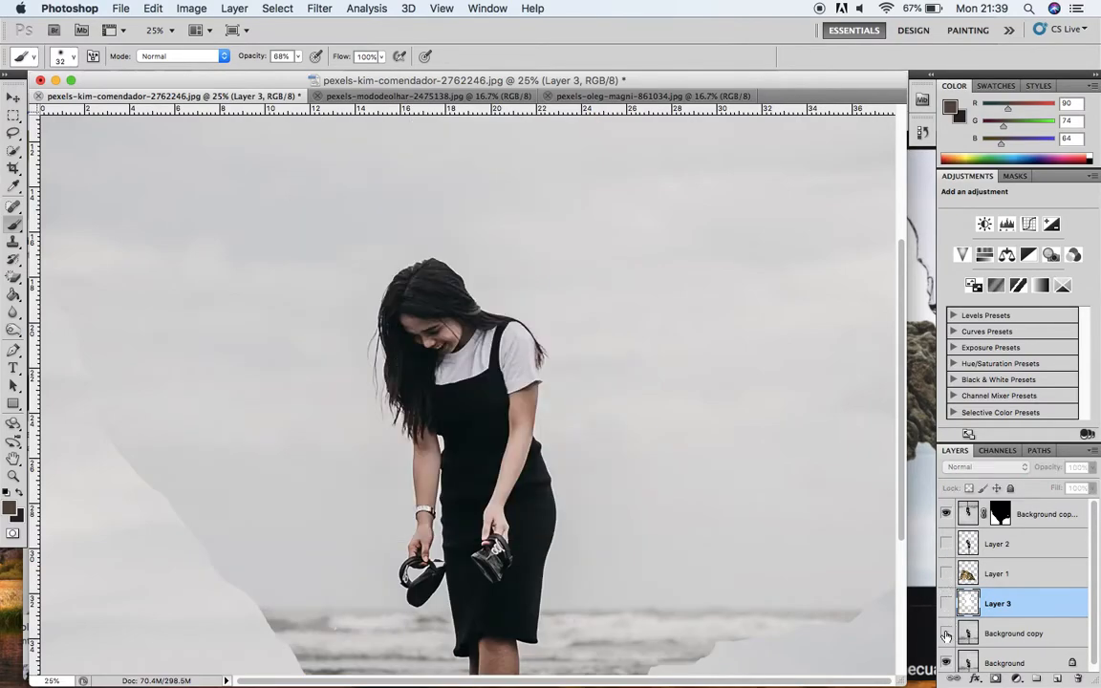
{"action": "left_click", "coordinate": [947, 665]}
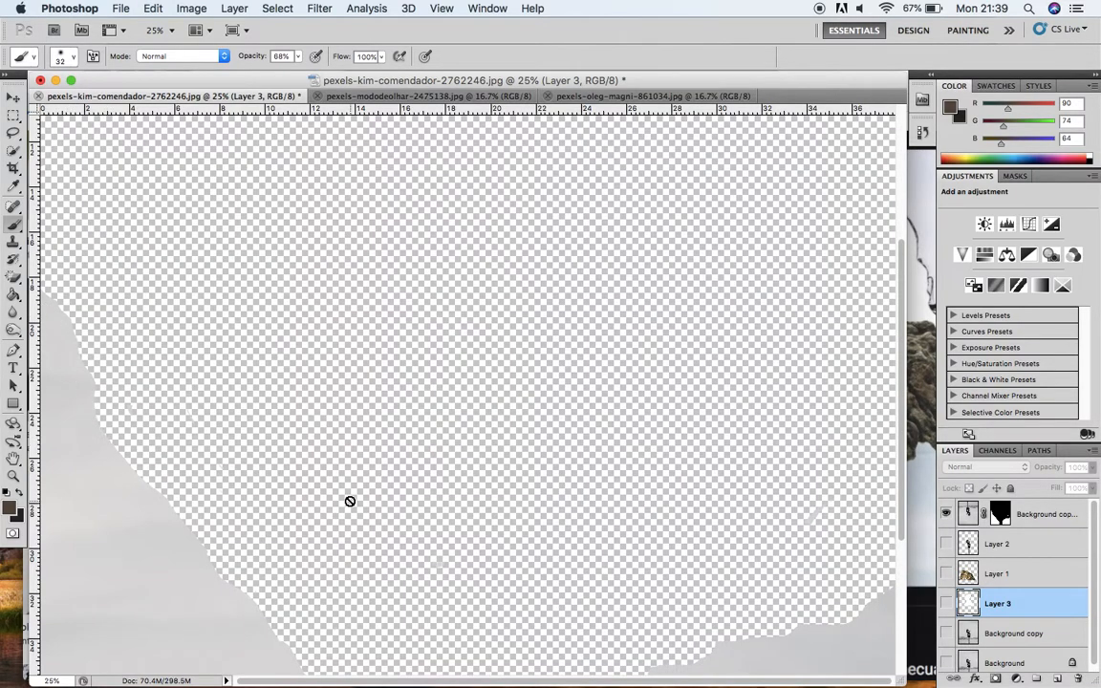
Step: Paint a dark brown line along both irregular masked edges of Background copy 2
{"action": "left_click", "coordinate": [1051, 518]}
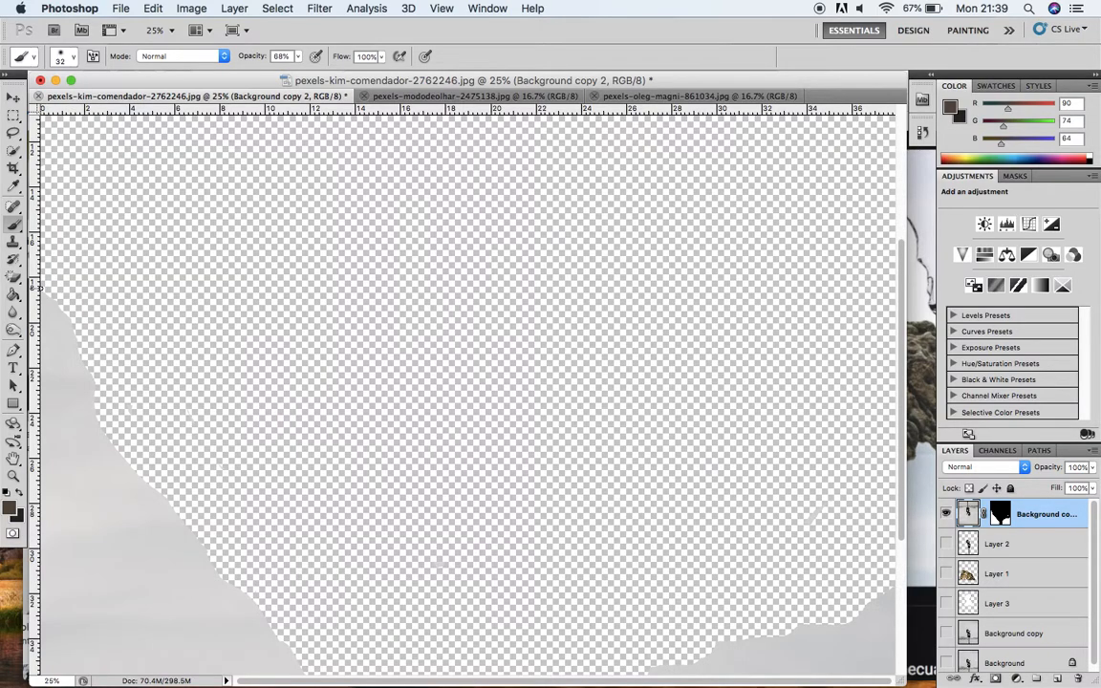
{"action": "mouse_move", "coordinate": [40, 290]}
{"action": "left_mouse_down"}
{"action": "mouse_move", "coordinate": [69, 321]}
{"action": "mouse_move", "coordinate": [94, 420]}
{"action": "mouse_move", "coordinate": [121, 451]}
{"action": "left_mouse_up"}
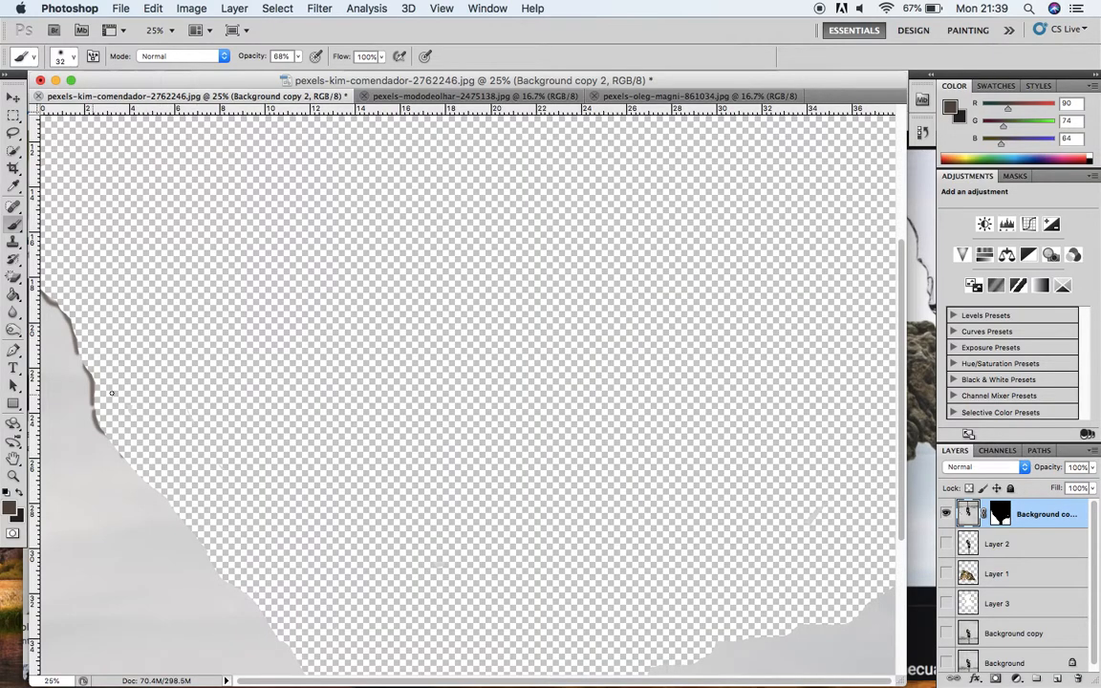
{"action": "mouse_move", "coordinate": [106, 426]}
{"action": "left_mouse_down"}
{"action": "mouse_move", "coordinate": [132, 473]}
{"action": "mouse_move", "coordinate": [275, 635]}
{"action": "left_mouse_up"}
{"action": "mouse_move", "coordinate": [710, 655]}
{"action": "left_mouse_down"}
{"action": "mouse_move", "coordinate": [840, 626]}
{"action": "mouse_move", "coordinate": [883, 584]}
{"action": "left_mouse_up"}
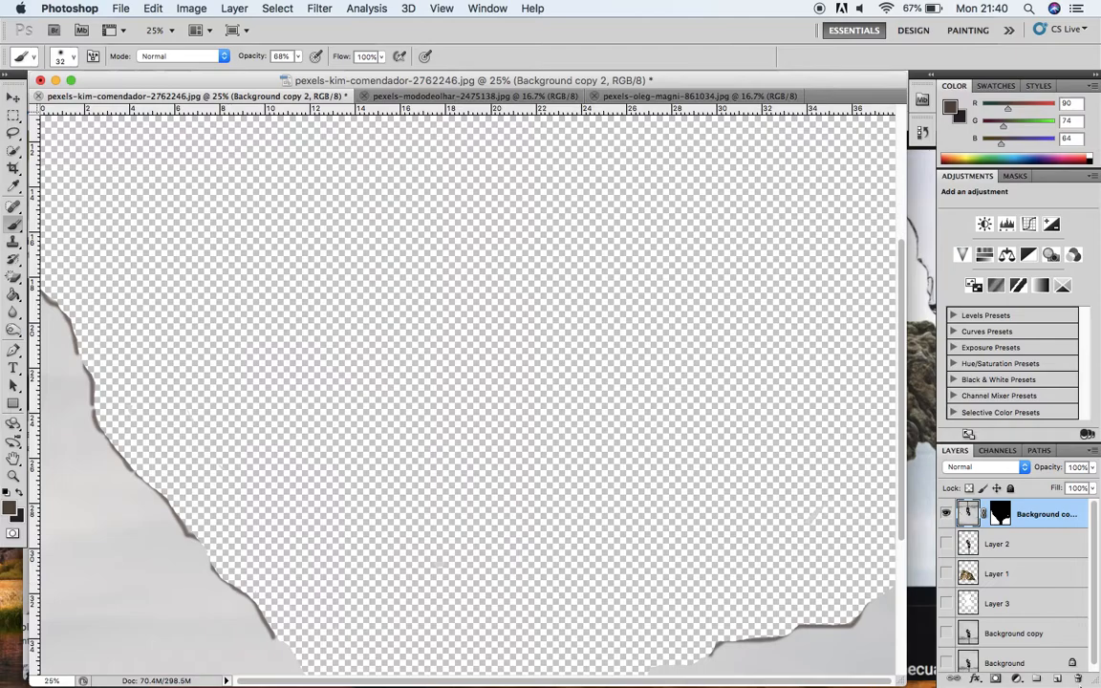
Step: Show Layer 2, Layer 1, Layer 3, Background copy and Background again
{"action": "left_click", "coordinate": [946, 544]}
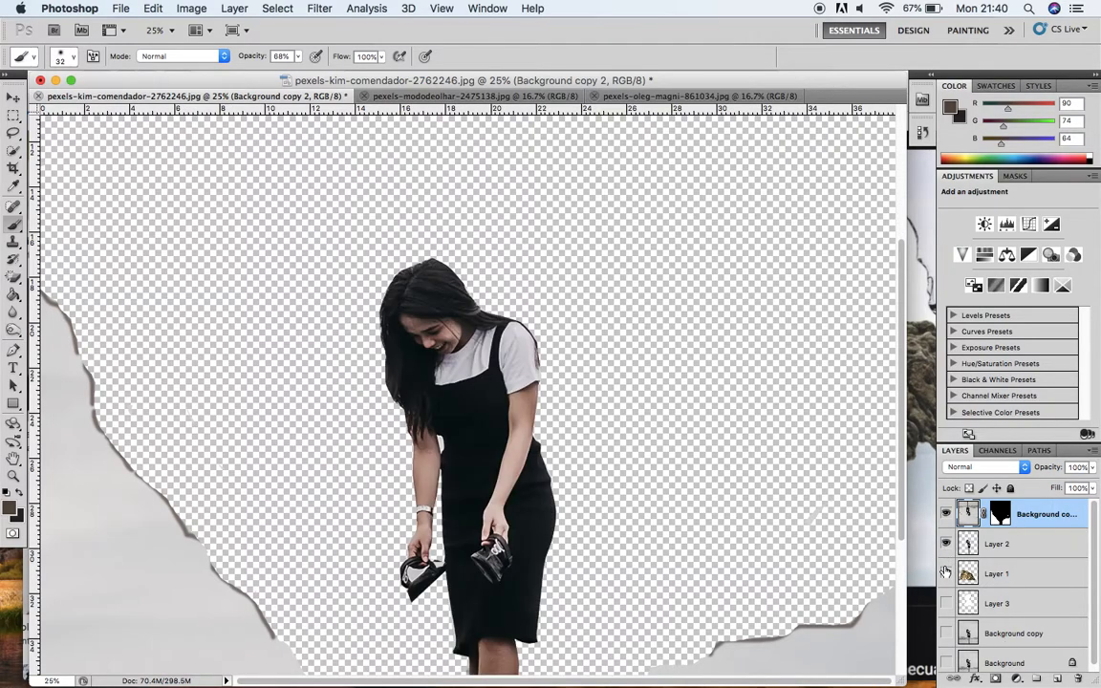
{"action": "left_click", "coordinate": [946, 573]}
{"action": "left_click", "coordinate": [946, 603]}
{"action": "left_click", "coordinate": [946, 633]}
{"action": "left_click", "coordinate": [947, 662]}
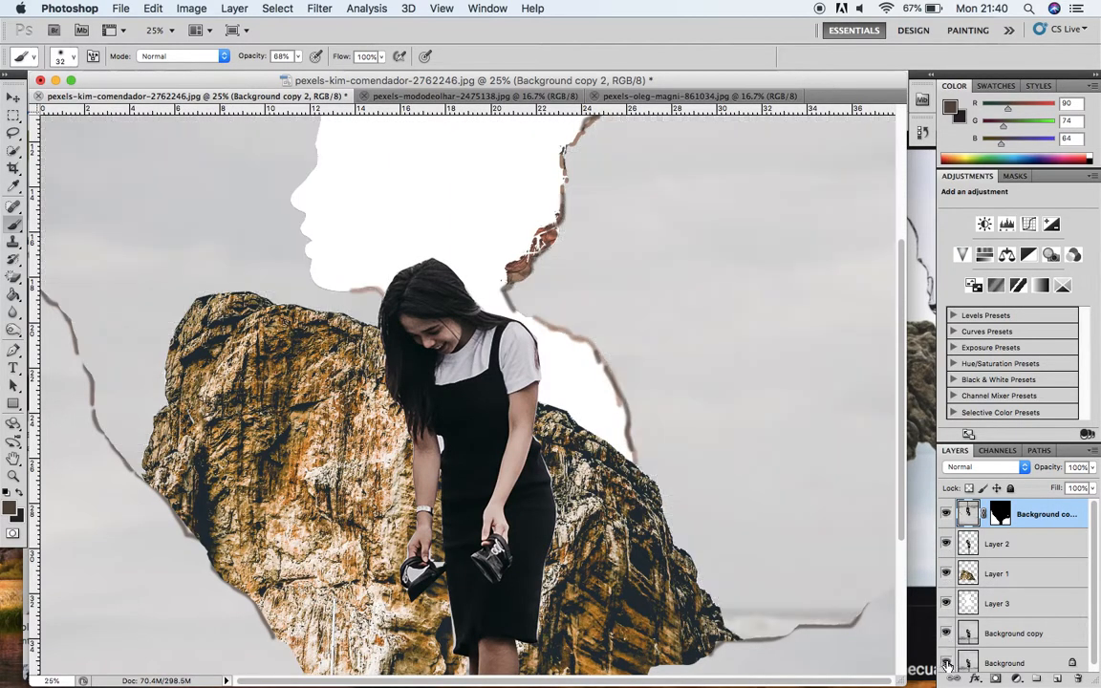
Step: Duplicate the unmasked Background copy layer and move the duplicate to the top of the layer stack
{"action": "key", "text": "super+minus"}
{"action": "key", "text": "super+minus"}
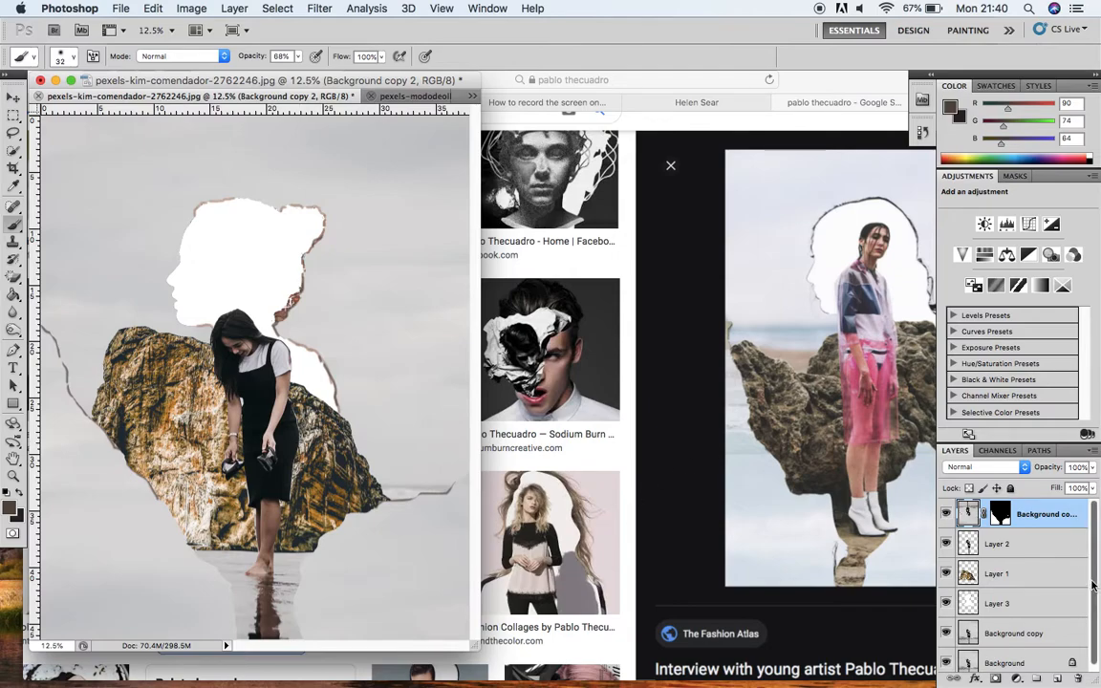
{"action": "left_click_drag", "start_coordinate": [1094, 585], "coordinate": [1095, 627]}
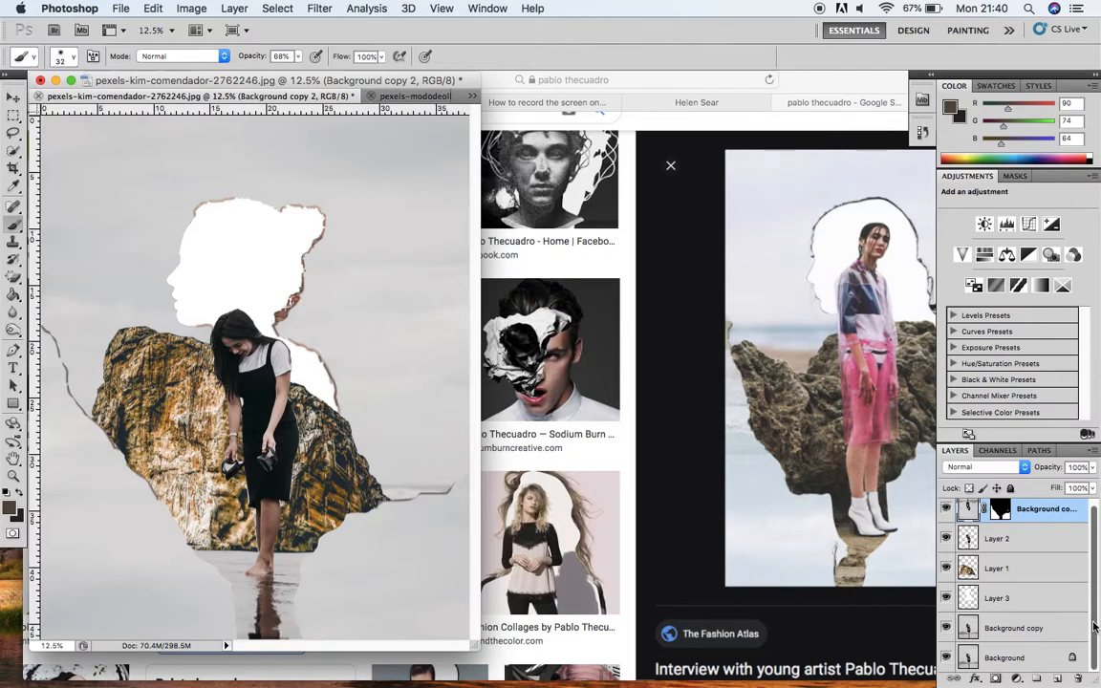
{"action": "left_click_drag", "start_coordinate": [1097, 621], "coordinate": [1096, 602]}
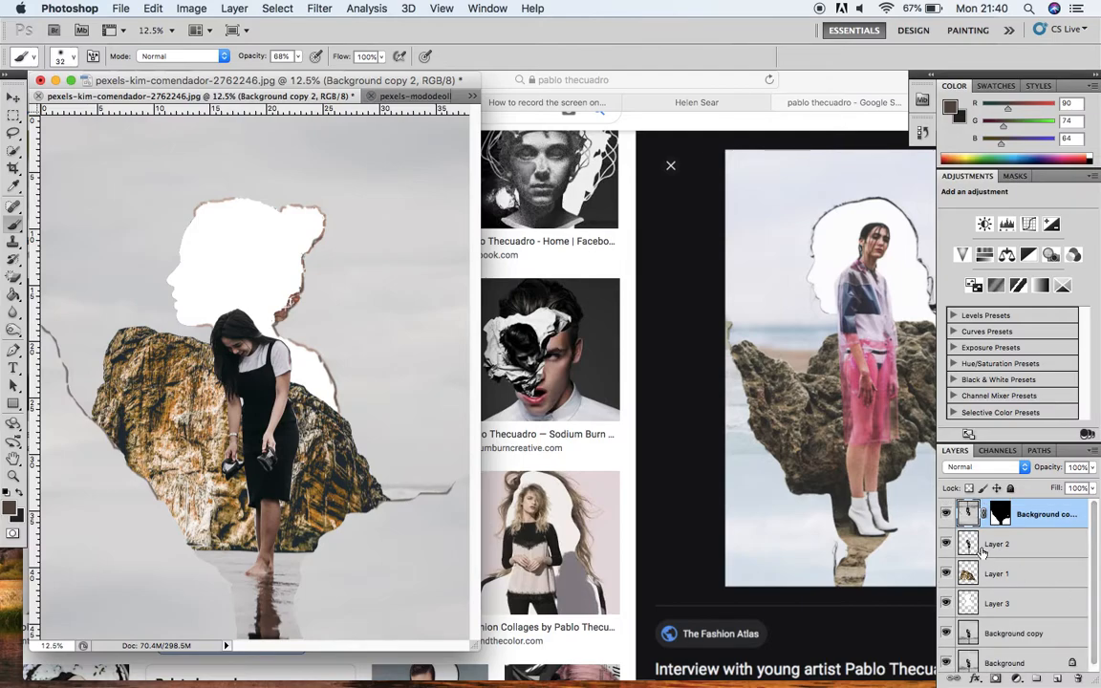
{"action": "left_click", "coordinate": [992, 638]}
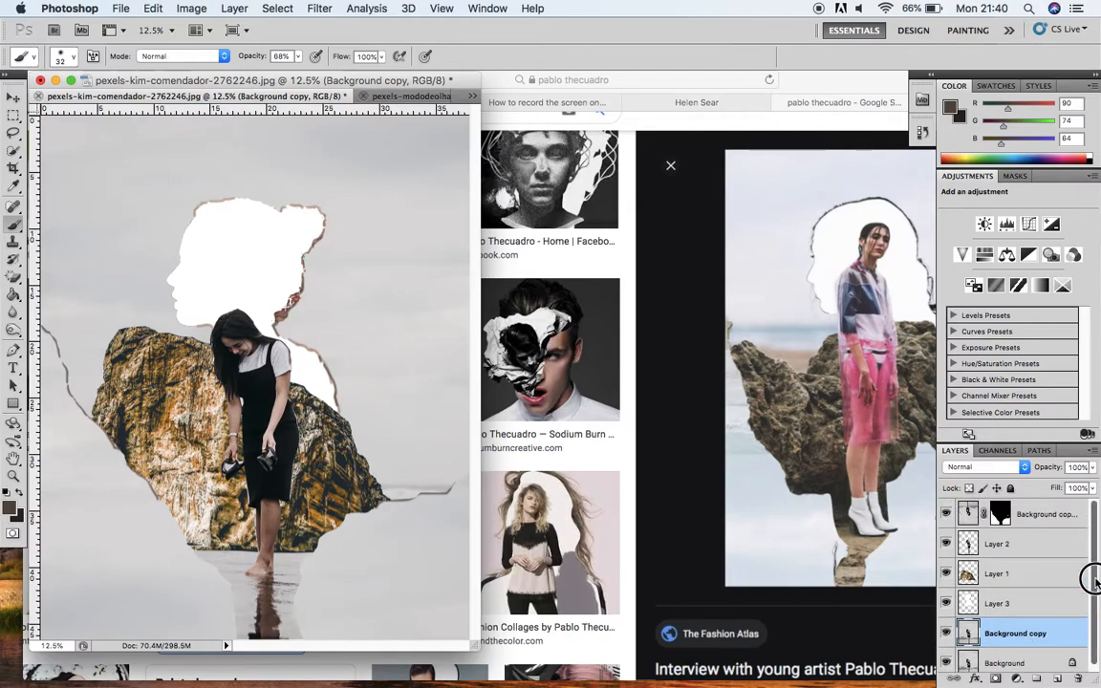
{"action": "right_click", "coordinate": [994, 616]}
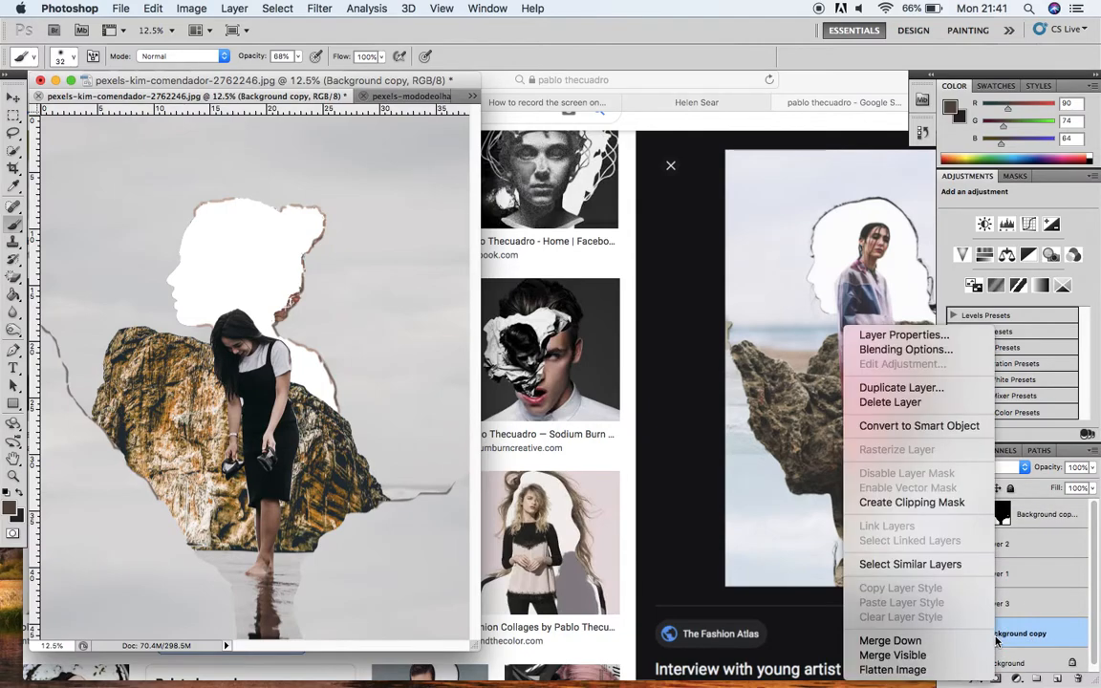
{"action": "left_click", "coordinate": [919, 390]}
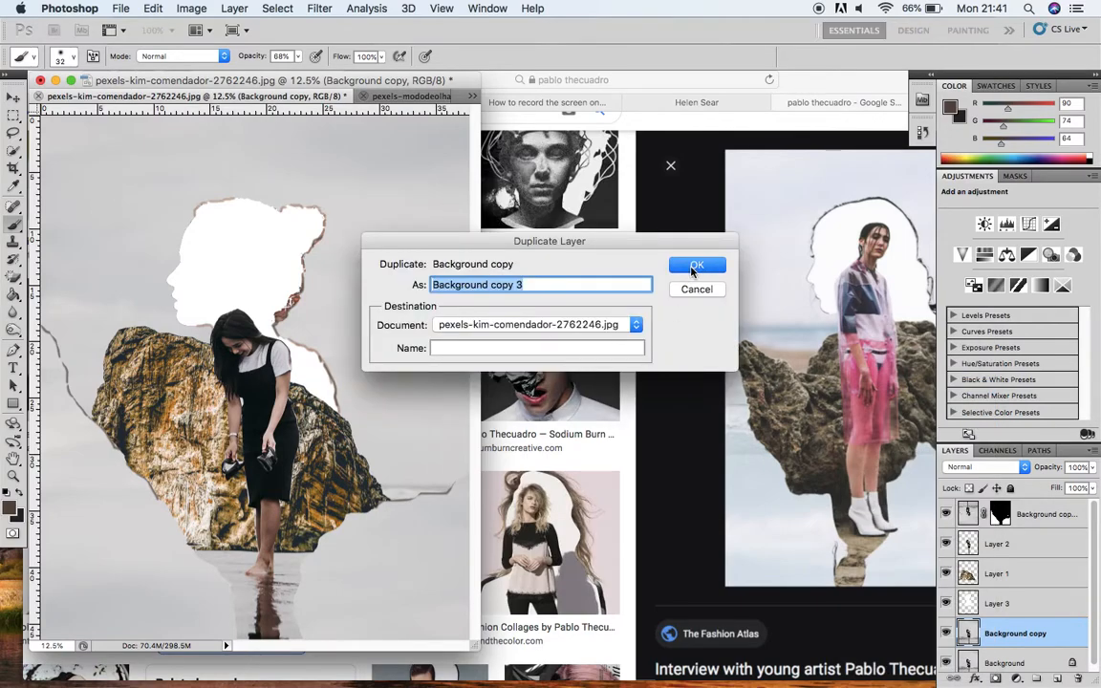
{"action": "left_click", "coordinate": [698, 265]}
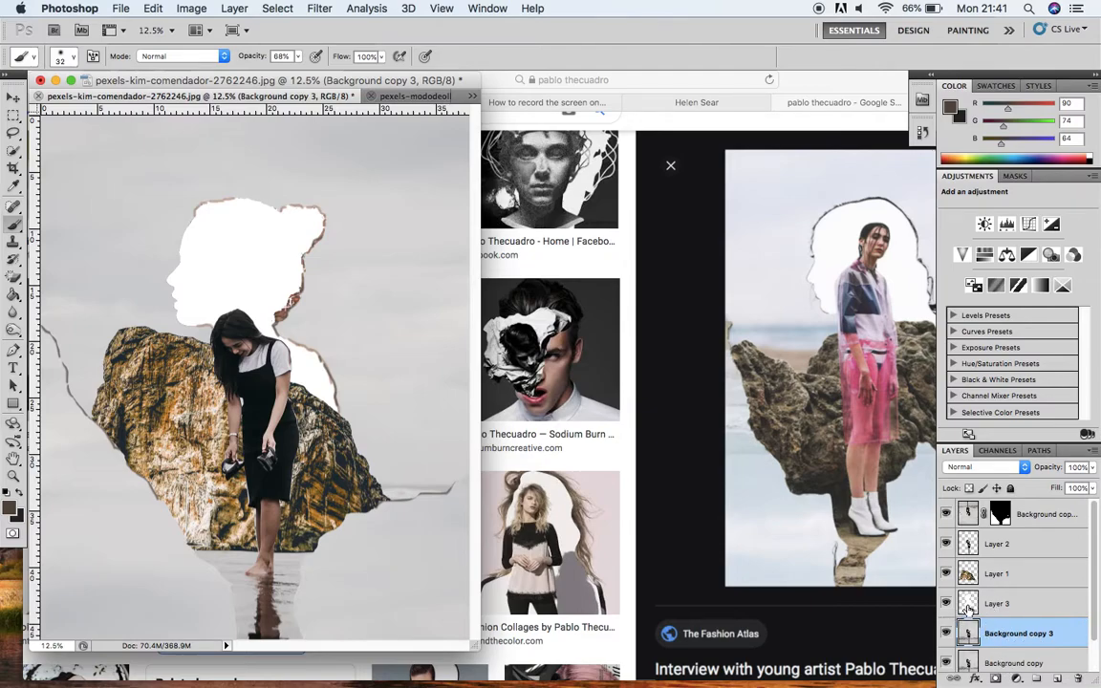
{"action": "left_click", "coordinate": [1017, 640]}
{"action": "left_click_drag", "start_coordinate": [1016, 639], "coordinate": [1035, 504]}
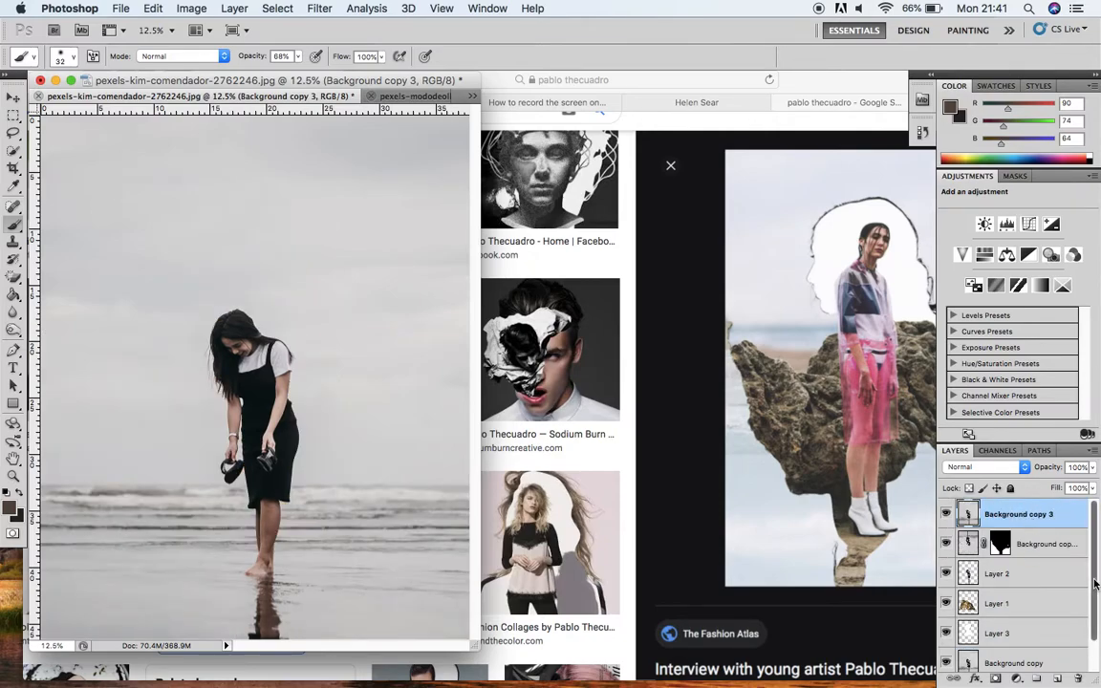
Step: Rename Layer 3 as Silhouette
{"action": "left_click_drag", "start_coordinate": [1096, 583], "coordinate": [1096, 621]}
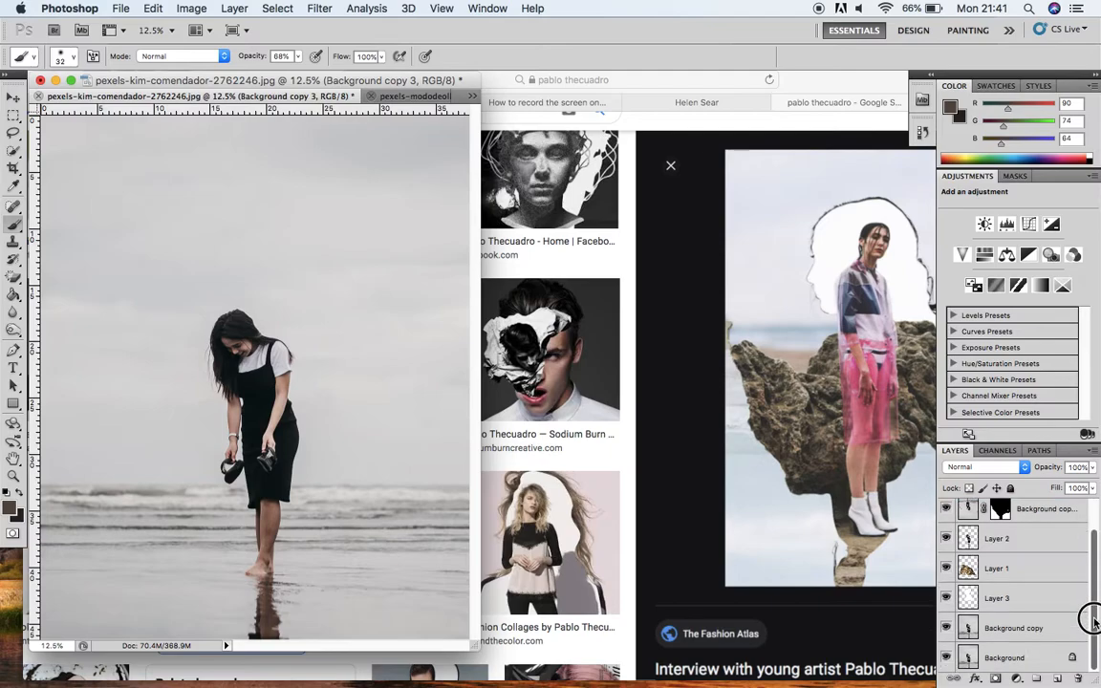
{"action": "right_click", "coordinate": [993, 601]}
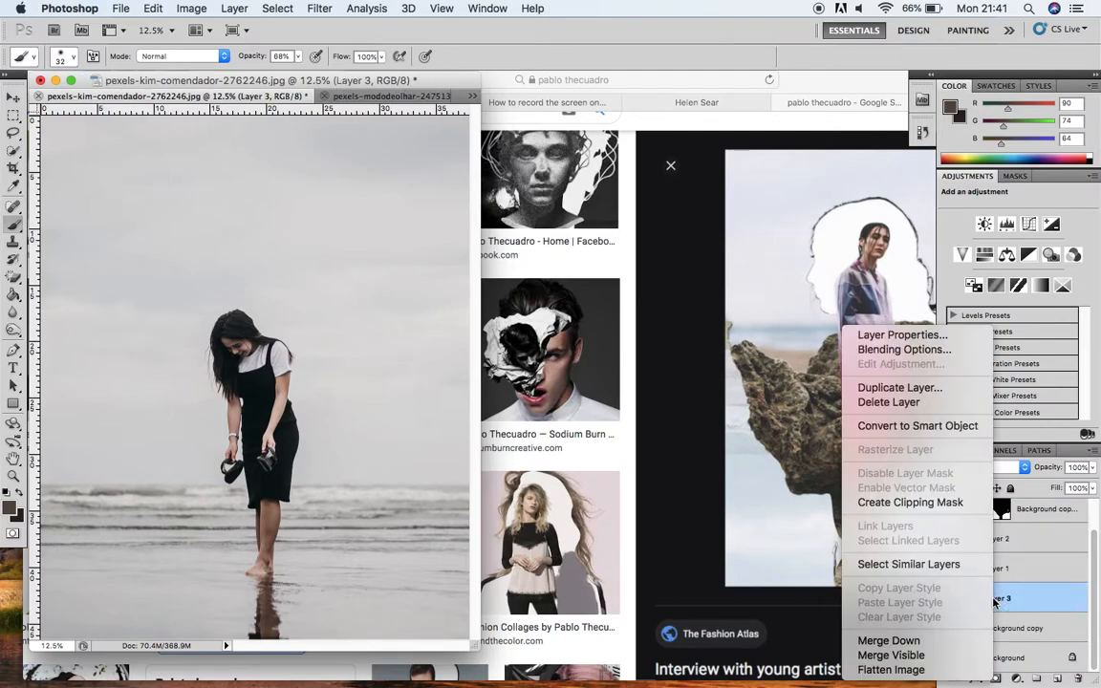
{"action": "left_click", "coordinate": [999, 602]}
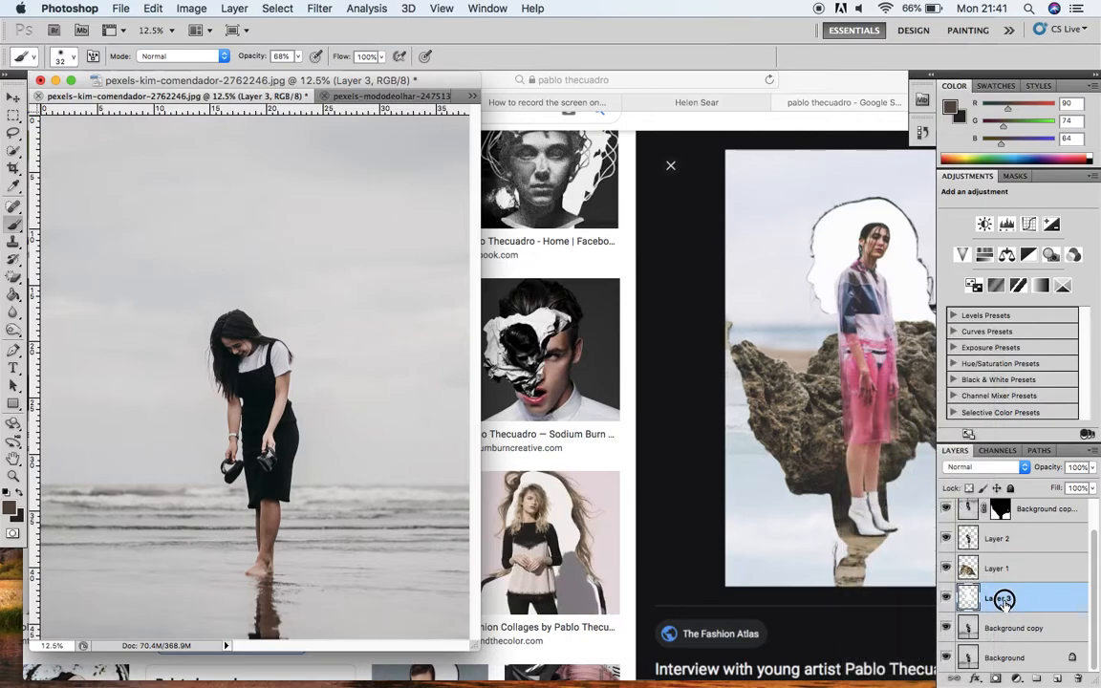
{"action": "right_click", "coordinate": [1005, 605]}
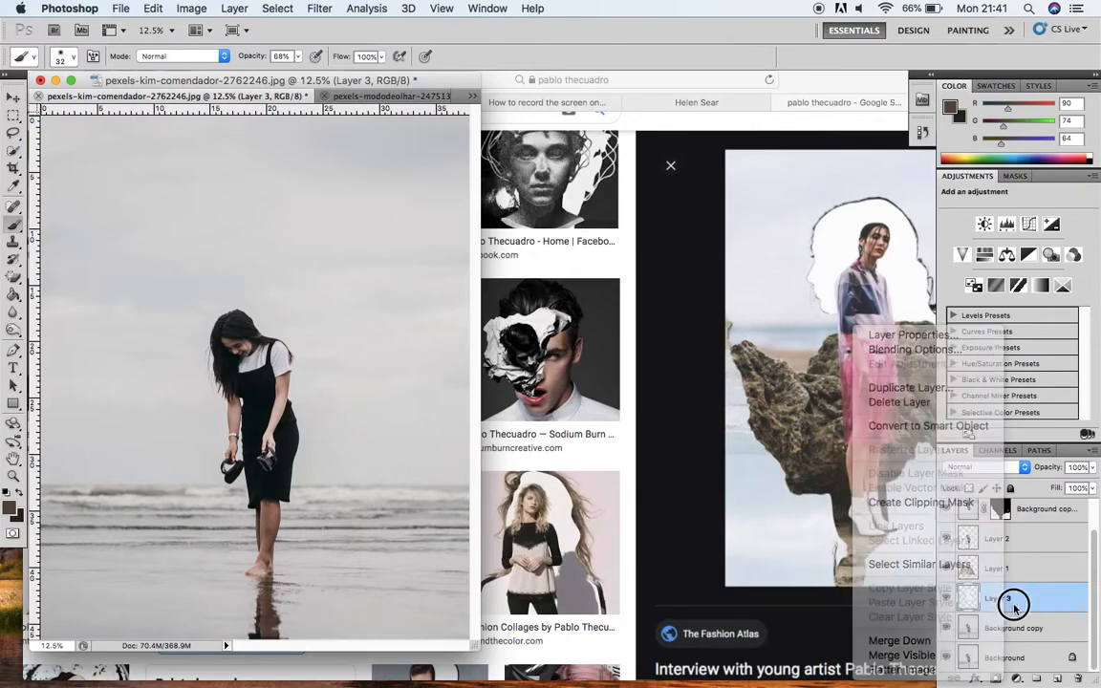
{"action": "double_click", "coordinate": [999, 598]}
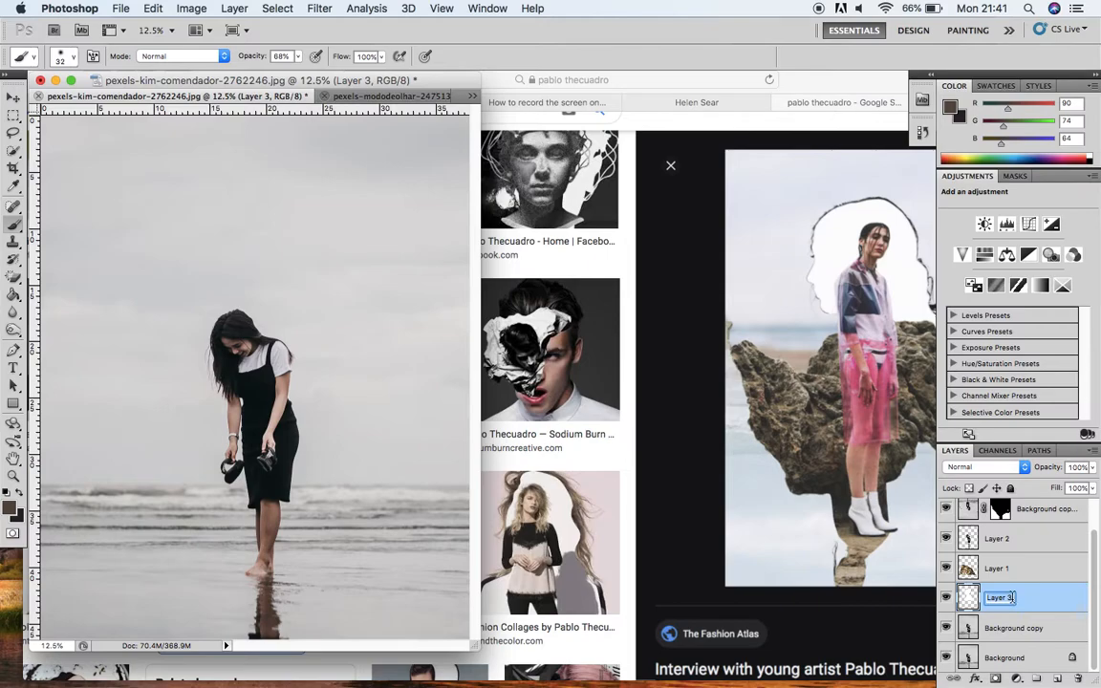
{"action": "type", "text": "Silhouette"}
{"action": "left_click", "coordinate": [970, 569]}
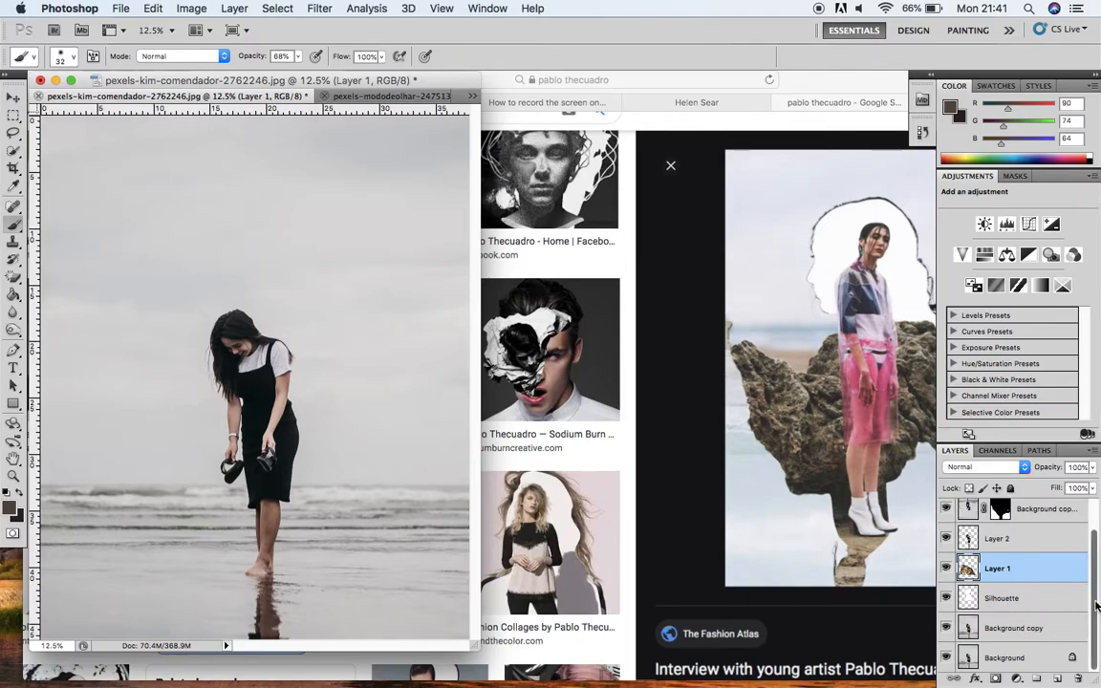
Step: Turn Background copy 3 upside down by 180° with Free Transform and shift it down to Y 3364 px
{"action": "left_click_drag", "start_coordinate": [1096, 605], "coordinate": [1096, 577]}
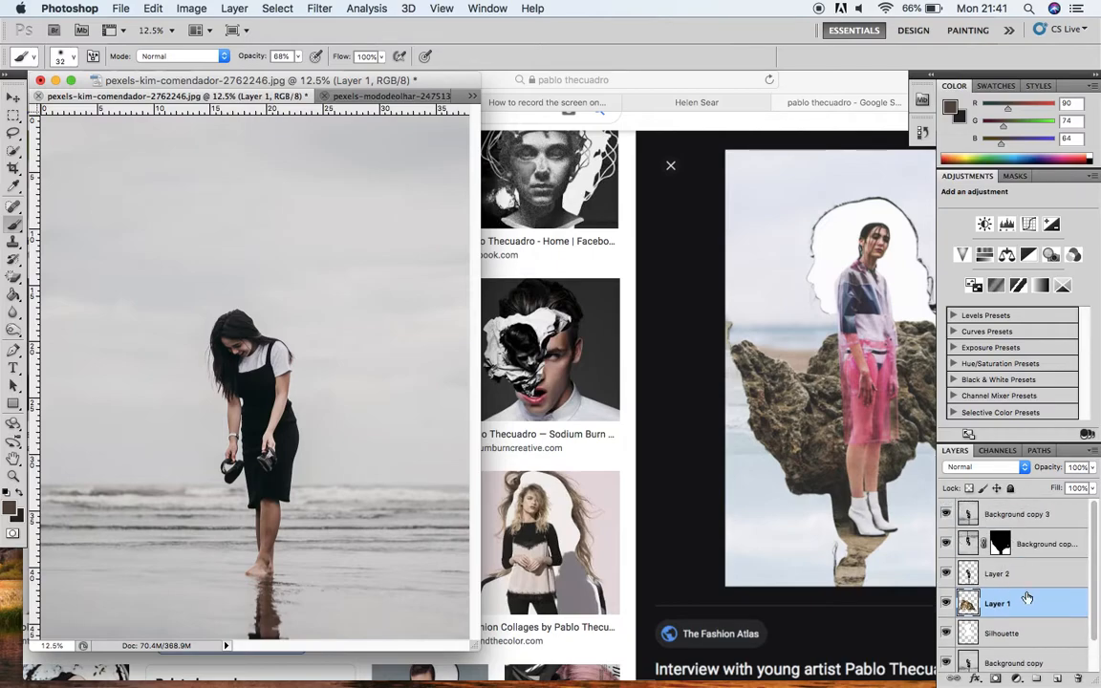
{"action": "left_click", "coordinate": [1035, 515]}
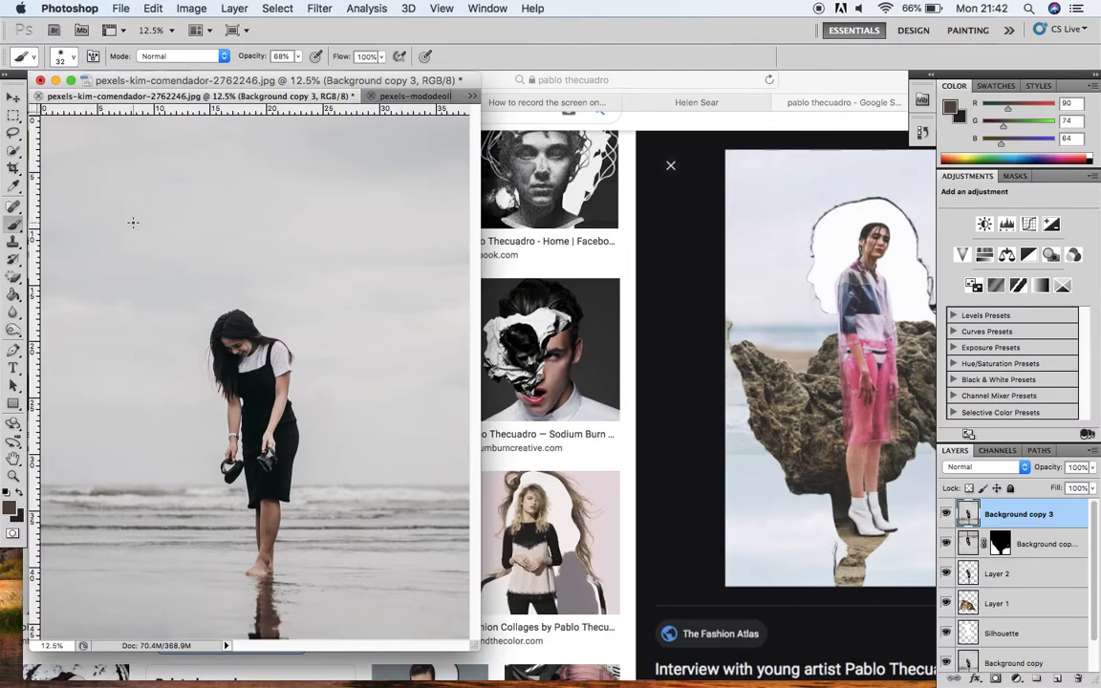
{"action": "key", "text": "super+t"}
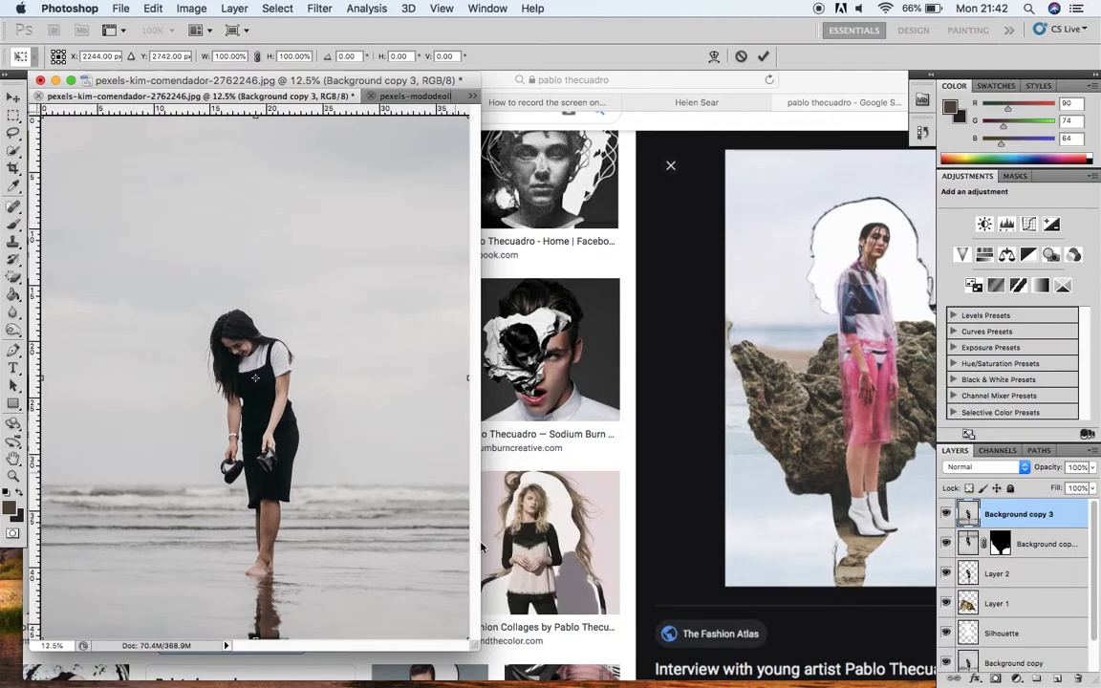
{"action": "left_click_drag", "start_coordinate": [475, 647], "coordinate": [514, 670]}
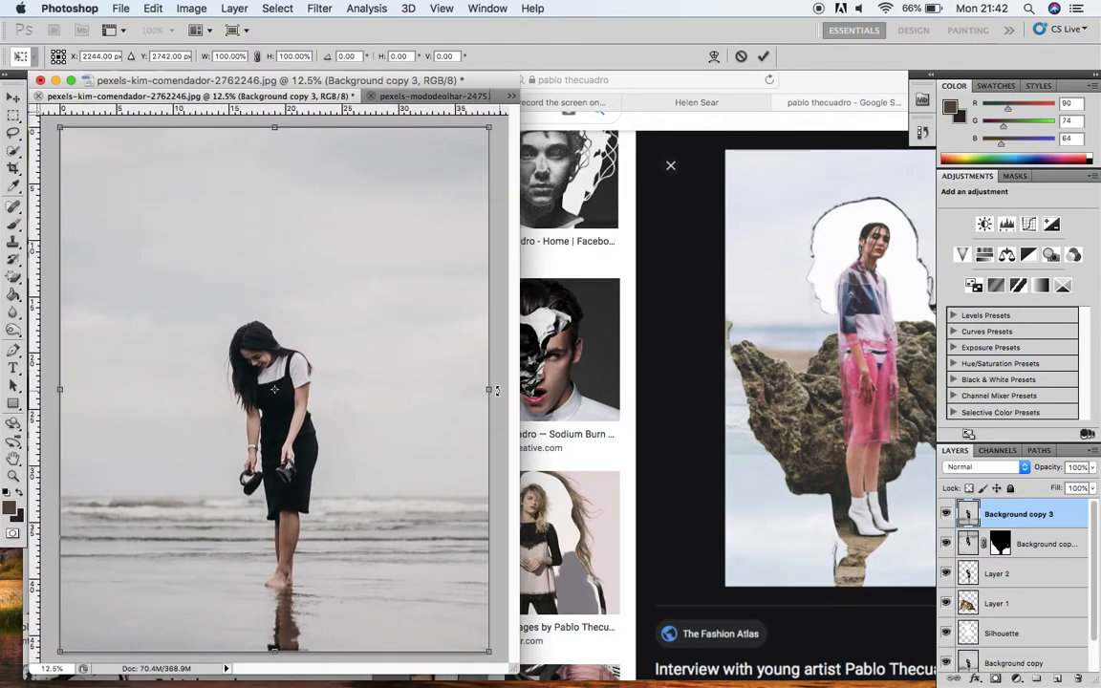
{"action": "left_click_drag", "start_coordinate": [497, 390], "coordinate": [169, 381]}
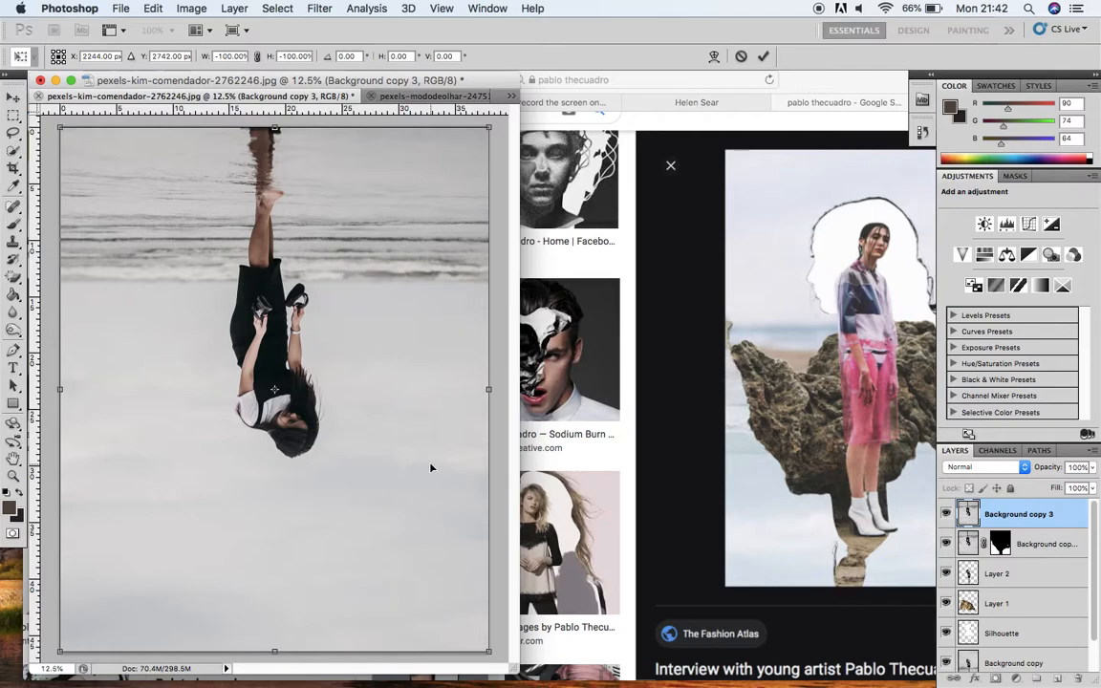
{"action": "left_click_drag", "start_coordinate": [361, 407], "coordinate": [346, 449]}
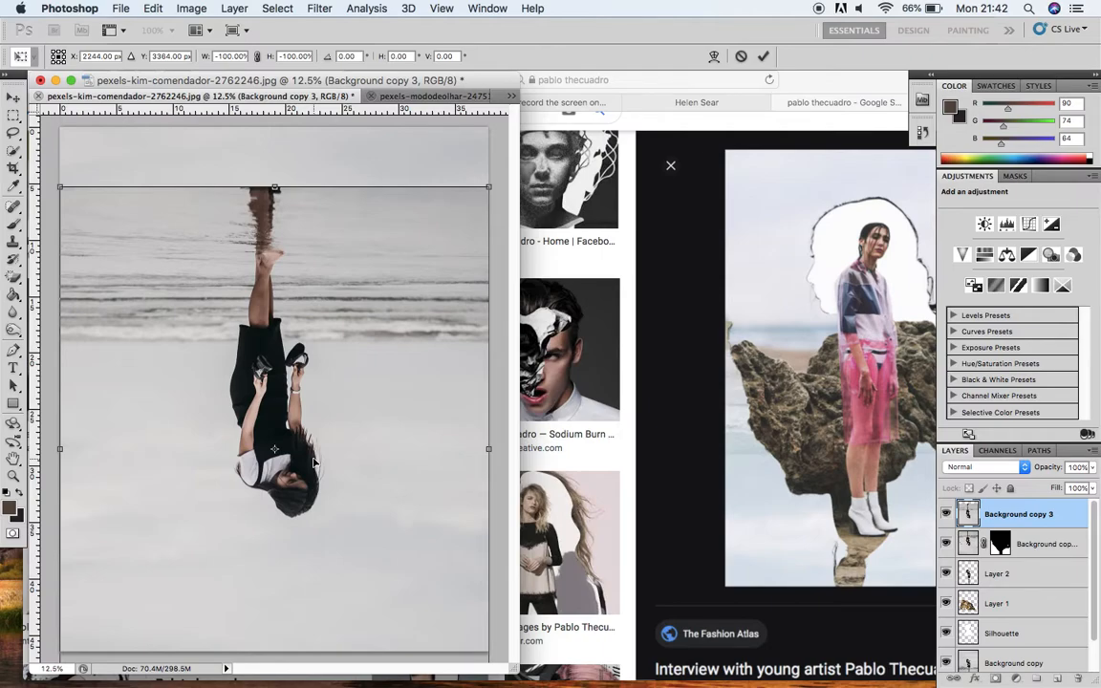
{"action": "key", "text": "Return"}
{"action": "key", "text": "b"}
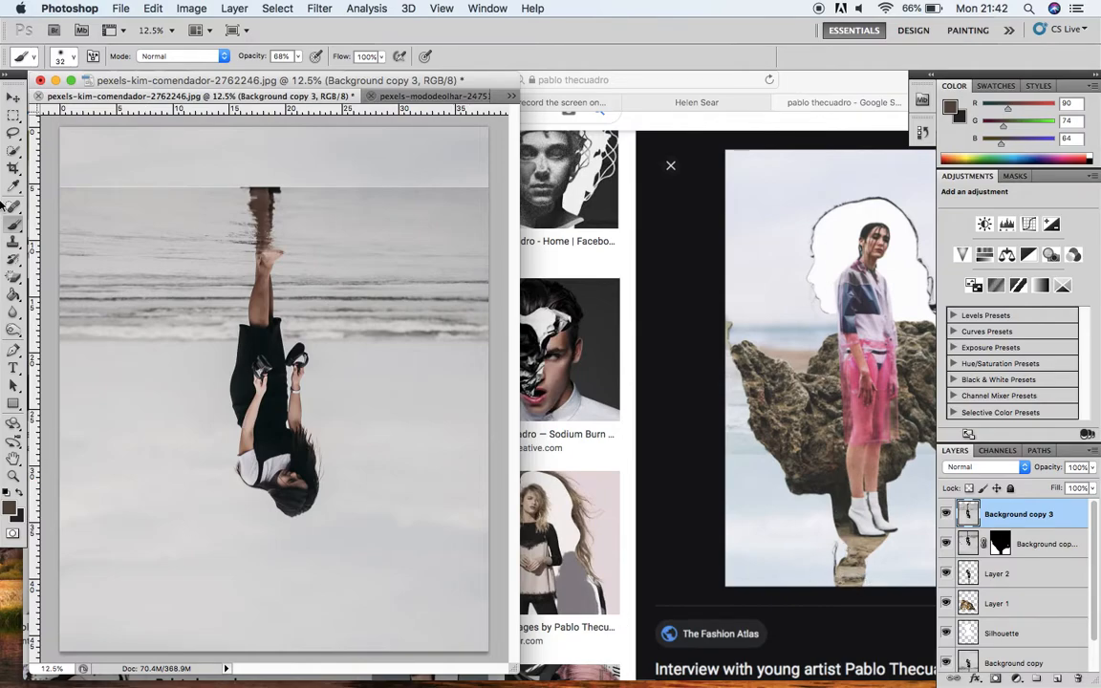
Step: Try flipping the whole canvas vertically, and revert to the Free Transform history state
{"action": "left_click", "coordinate": [149, 9]}
{"action": "mouse_move", "coordinate": [196, 11]}
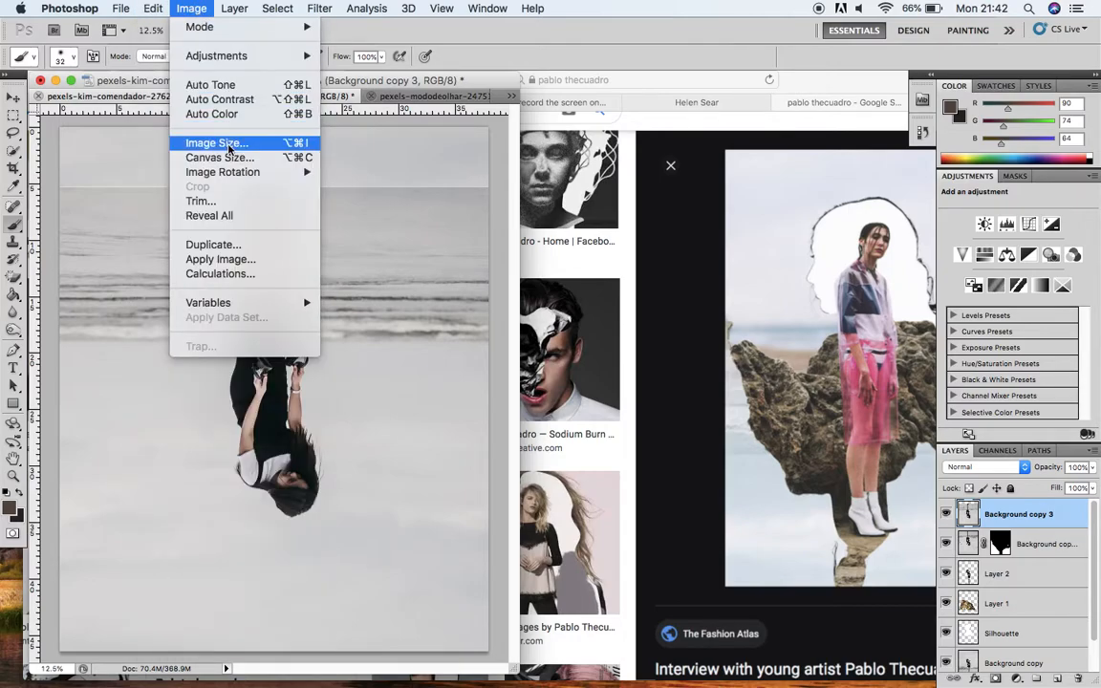
{"action": "mouse_move", "coordinate": [228, 175]}
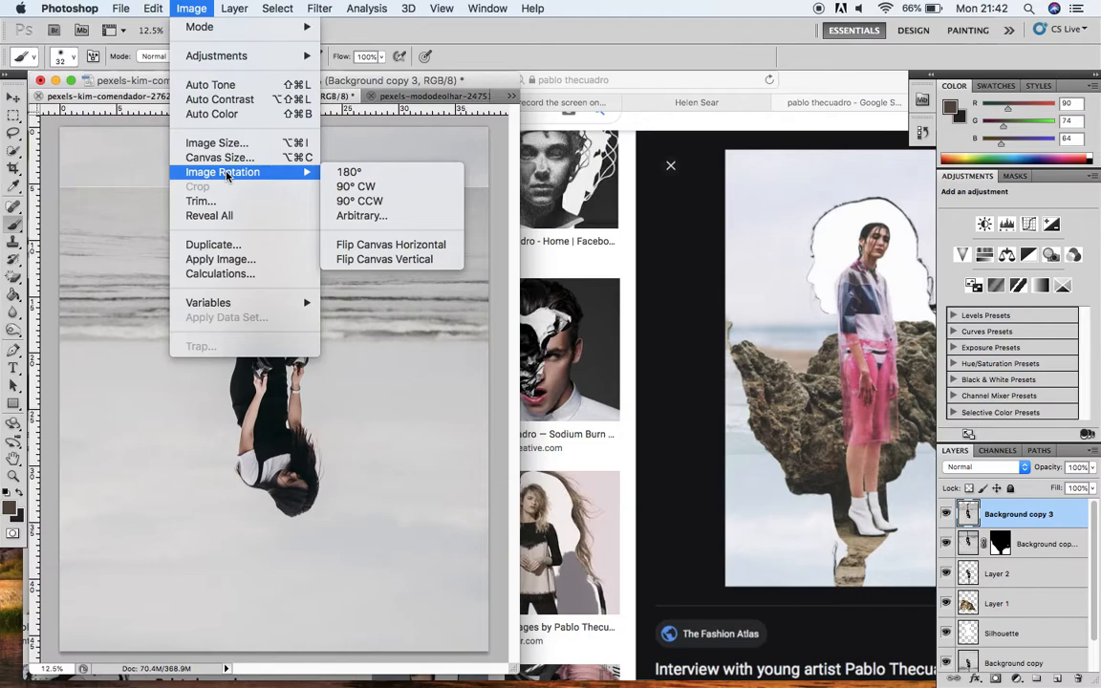
{"action": "left_click", "coordinate": [366, 261]}
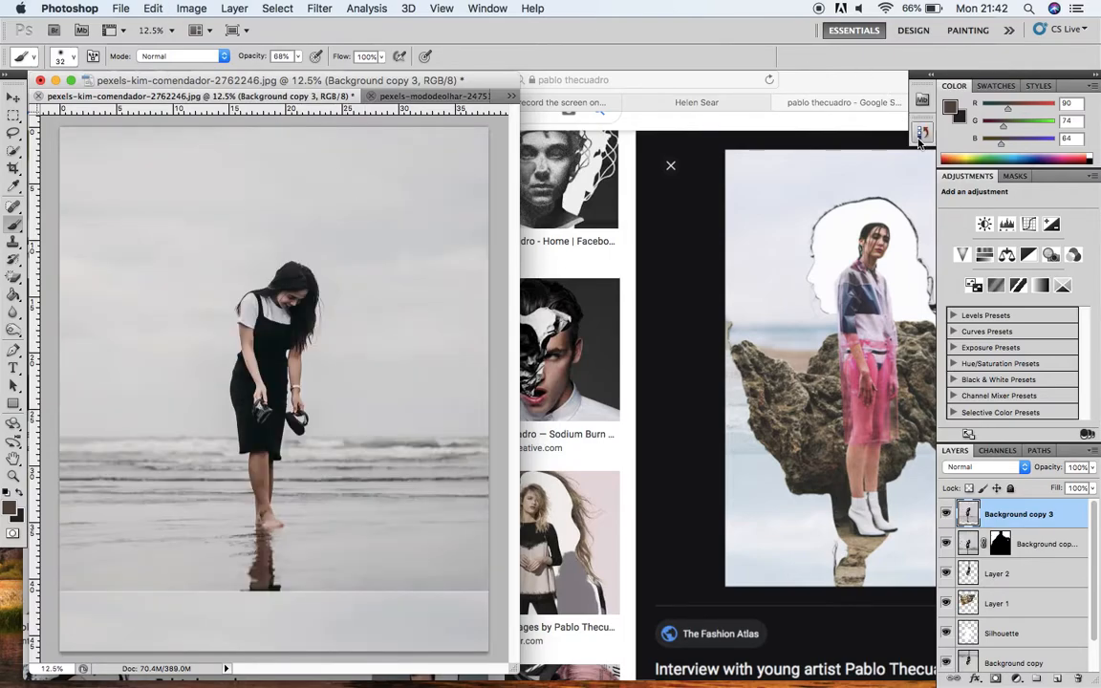
{"action": "left_click", "coordinate": [922, 133]}
{"action": "left_click", "coordinate": [817, 442]}
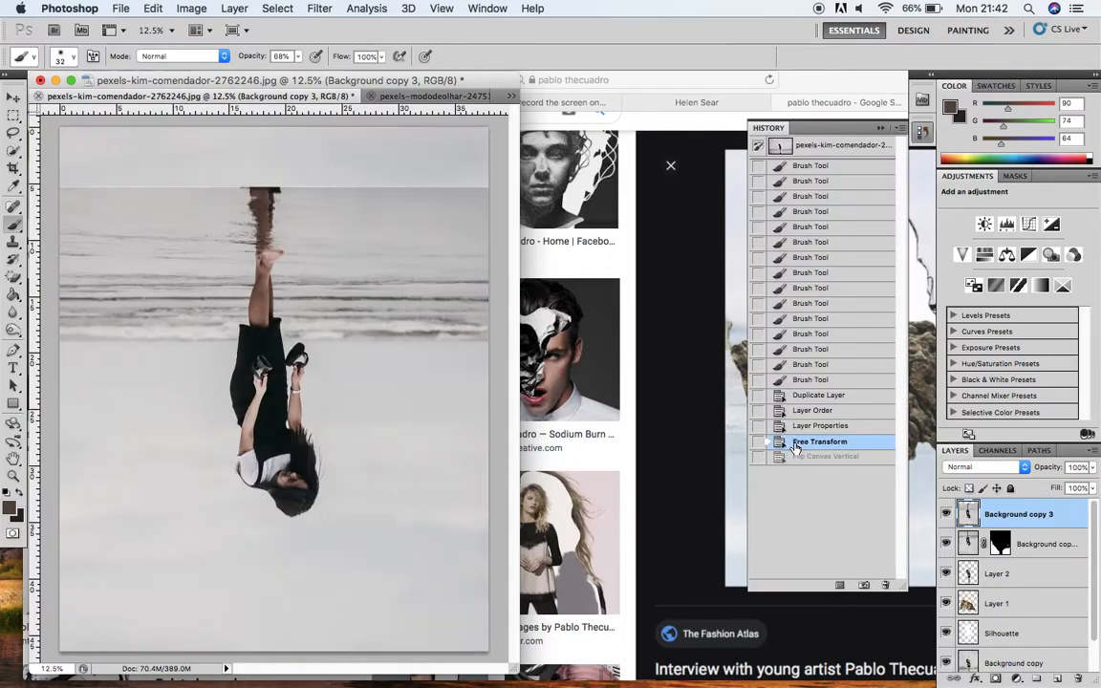
Step: Flip the whole canvas horizontally and collapse the edit history
{"action": "left_click", "coordinate": [187, 9]}
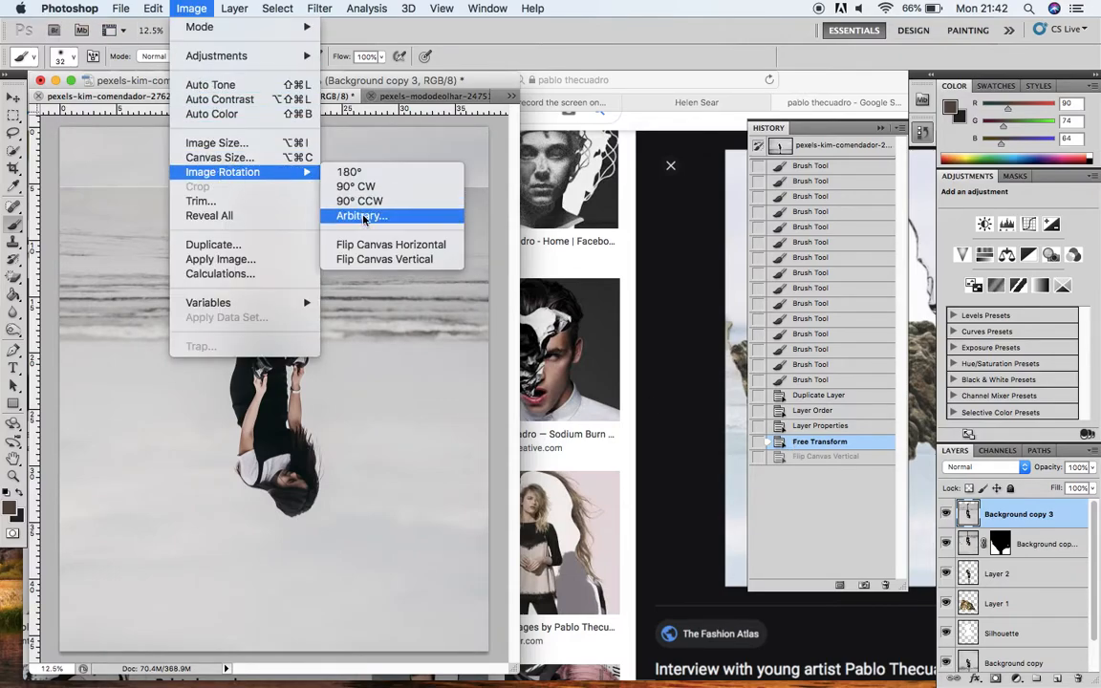
{"action": "left_click", "coordinate": [364, 247]}
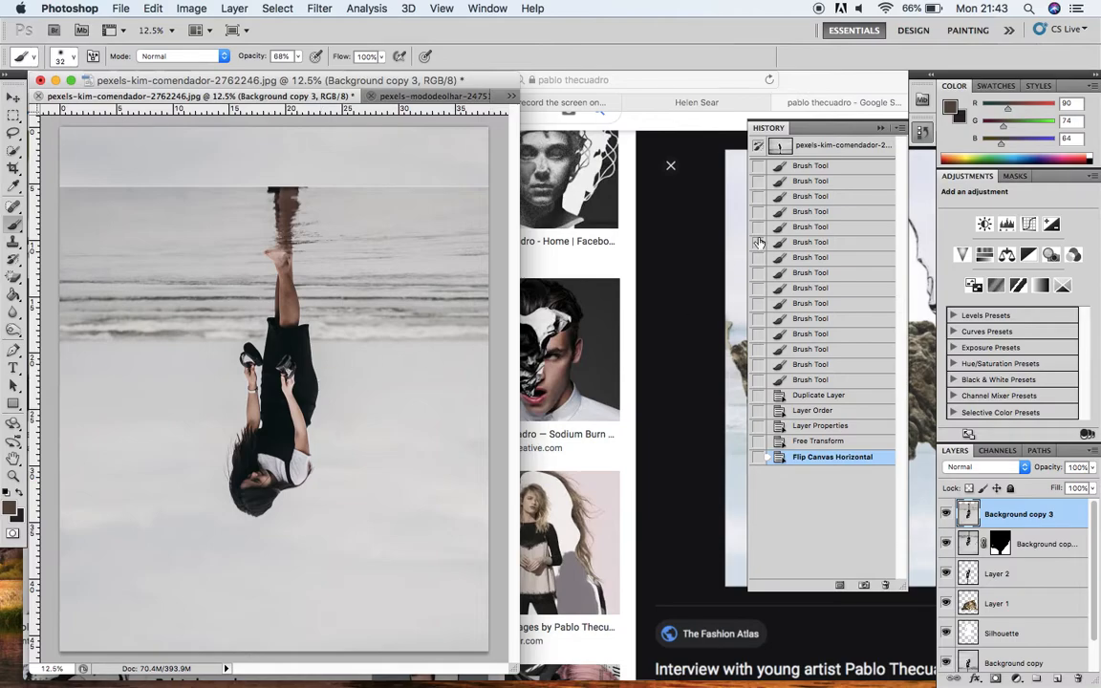
{"action": "left_click", "coordinate": [880, 129]}
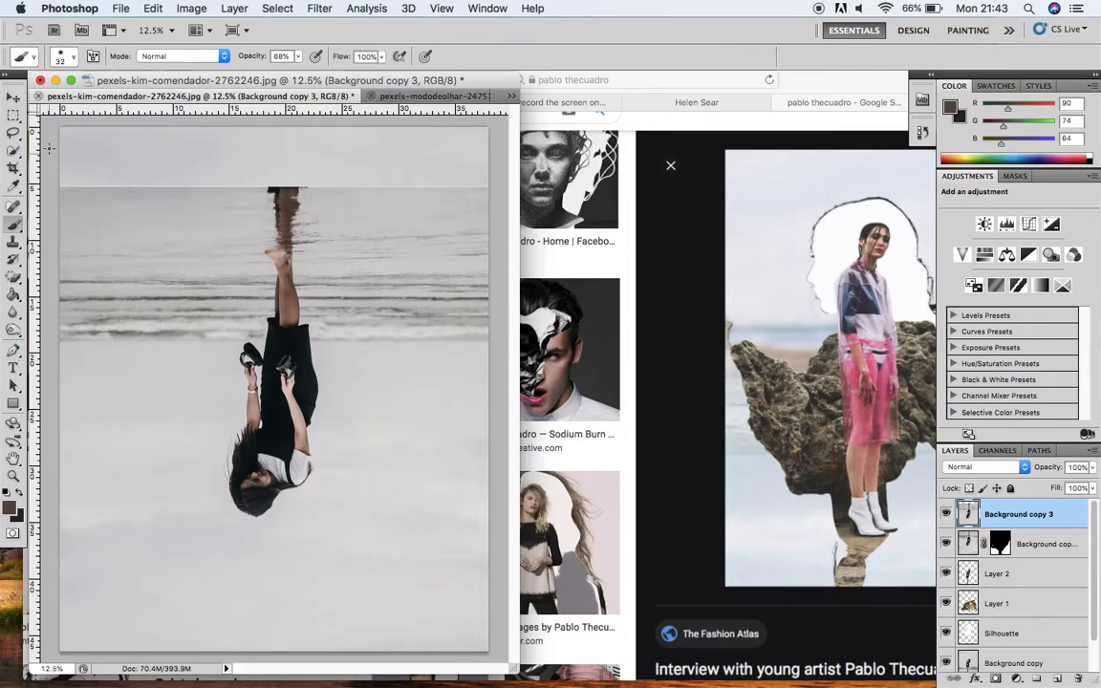
Step: Select the upside-down woman from her hair to her dress on Background copy 3 with the Quick Selection tool
{"action": "key", "text": "super+equal"}
{"action": "key", "text": "super+equal"}
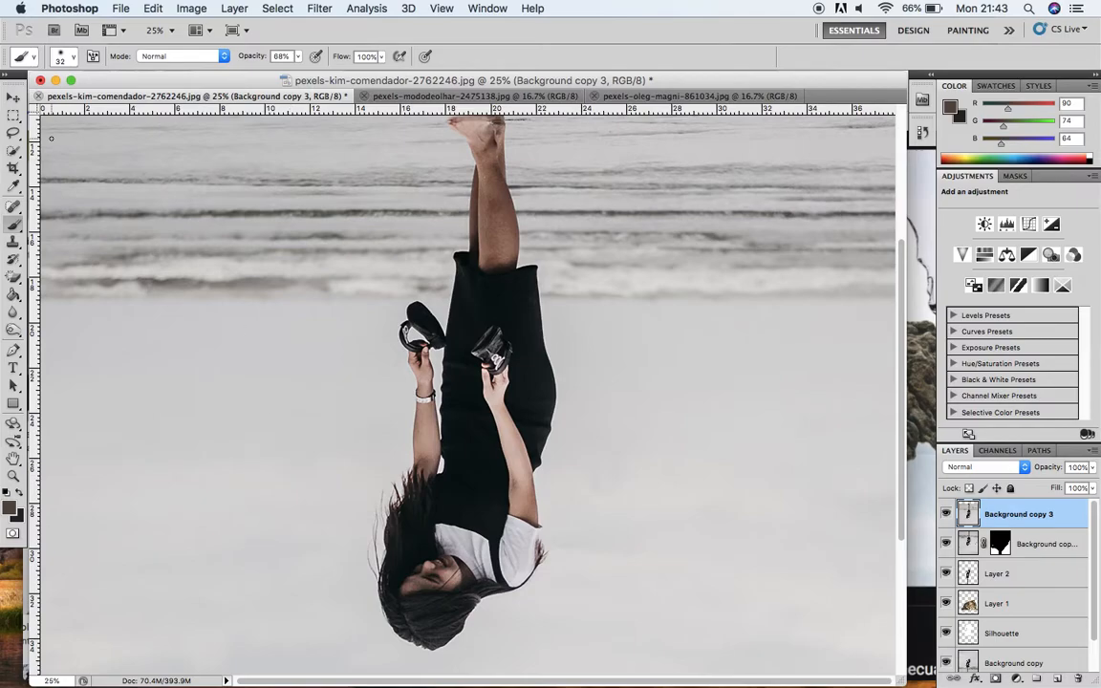
{"action": "left_click", "coordinate": [14, 150]}
{"action": "mouse_move", "coordinate": [416, 637]}
{"action": "left_mouse_down"}
{"action": "mouse_move", "coordinate": [394, 577]}
{"action": "mouse_move", "coordinate": [423, 458]}
{"action": "mouse_move", "coordinate": [434, 538]}
{"action": "mouse_move", "coordinate": [474, 518]}
{"action": "mouse_move", "coordinate": [496, 558]}
{"action": "mouse_move", "coordinate": [516, 561]}
{"action": "mouse_move", "coordinate": [529, 510]}
{"action": "mouse_move", "coordinate": [519, 468]}
{"action": "left_mouse_up"}
{"action": "mouse_move", "coordinate": [437, 443]}
{"action": "left_mouse_down"}
{"action": "mouse_move", "coordinate": [425, 374]}
{"action": "mouse_move", "coordinate": [430, 413]}
{"action": "mouse_move", "coordinate": [450, 389]}
{"action": "mouse_move", "coordinate": [528, 417]}
{"action": "left_mouse_up"}
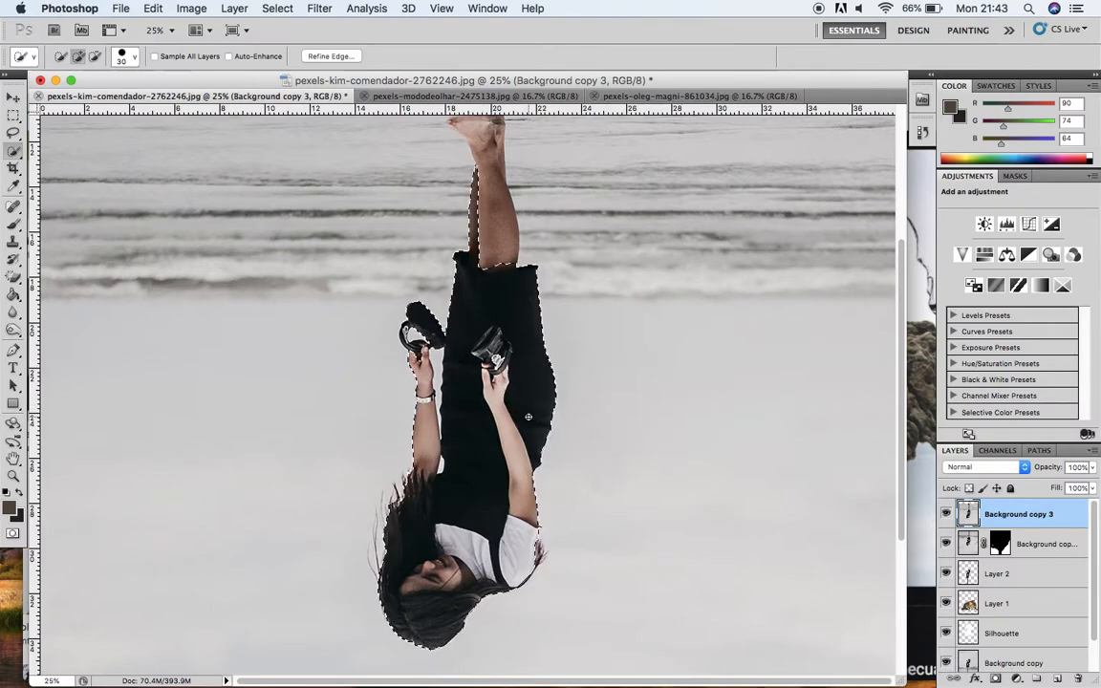
Step: Invert the selection and delete the sea and sky around the upside-down woman on Background copy 3
{"action": "key", "text": "super+minus"}
{"action": "key", "text": "super+minus"}
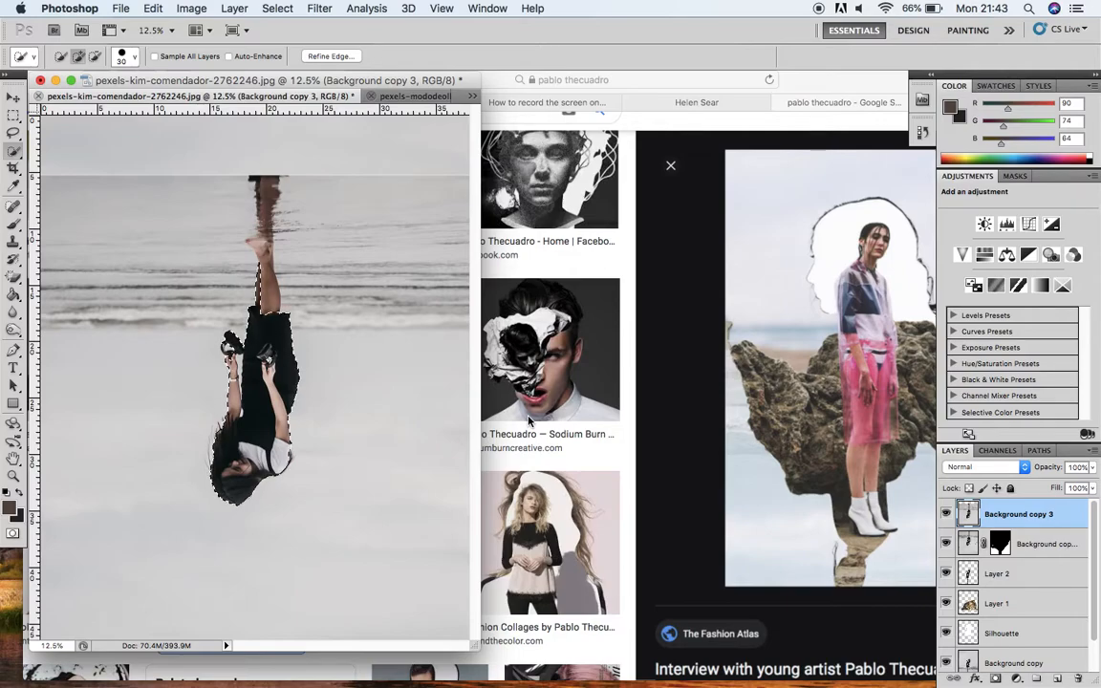
{"action": "left_click", "coordinate": [279, 9]}
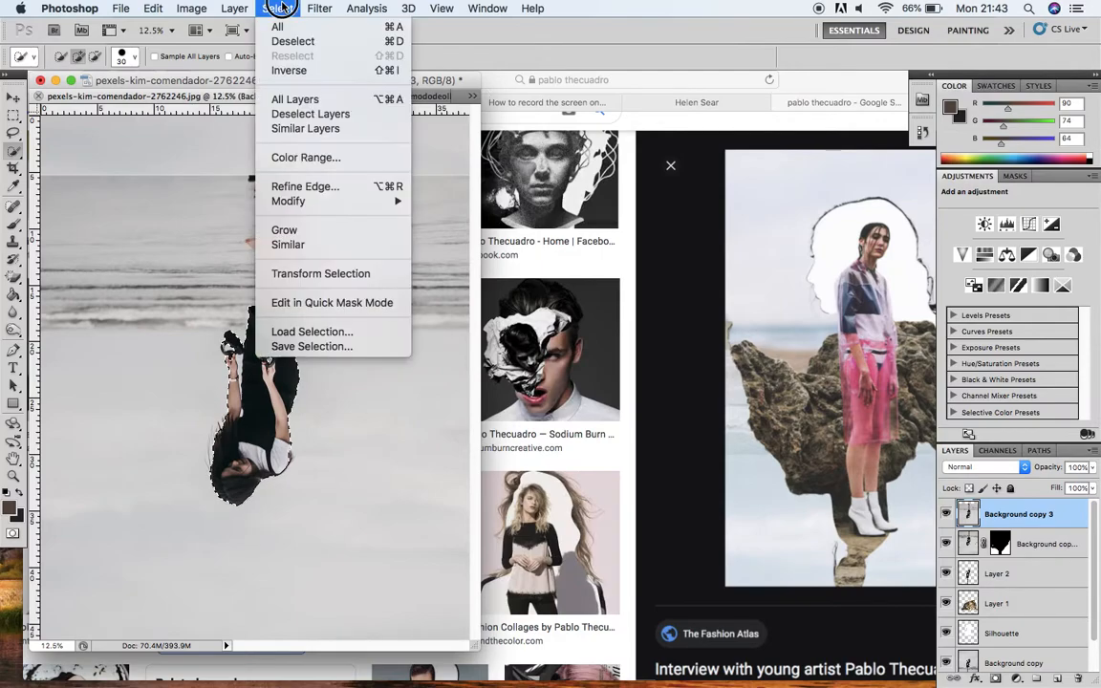
{"action": "left_click", "coordinate": [285, 71]}
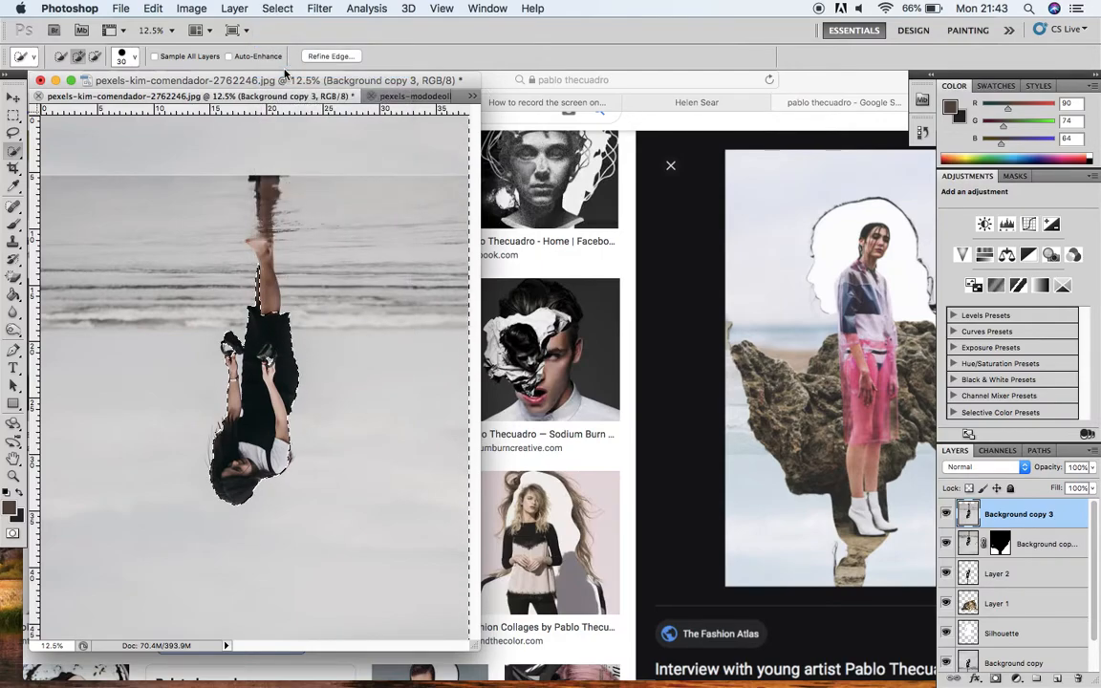
{"action": "key", "text": "Delete"}
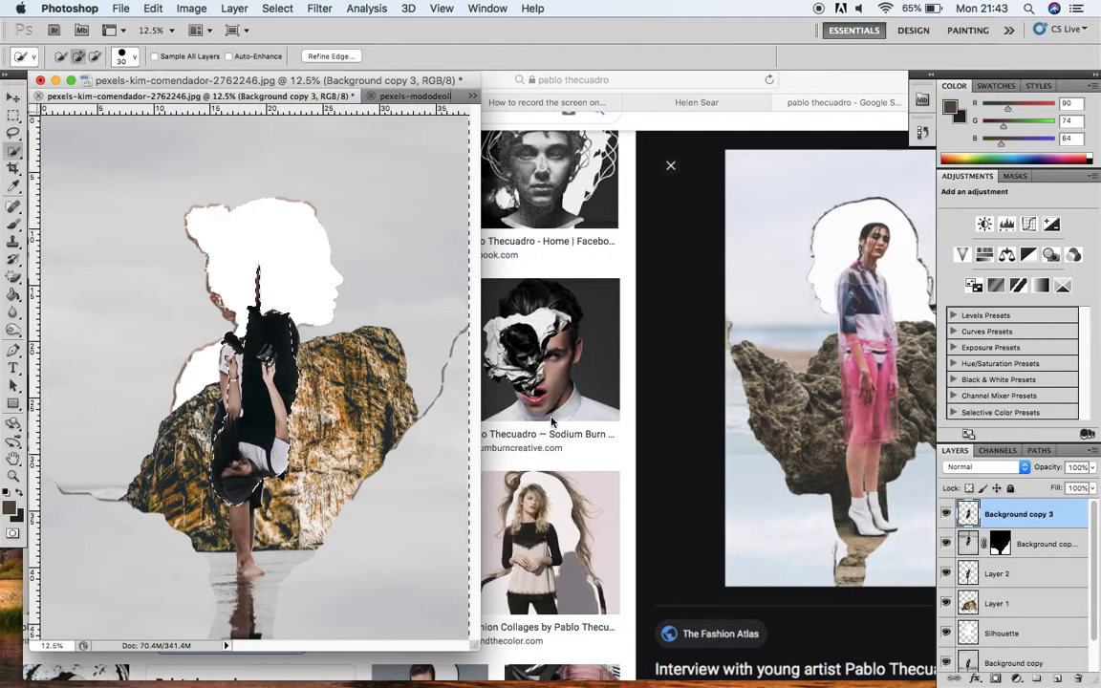
Step: Revert the edit history to the Free Transform state before the horizontal canvas flip and enlarge the document window
{"action": "left_click", "coordinate": [922, 132]}
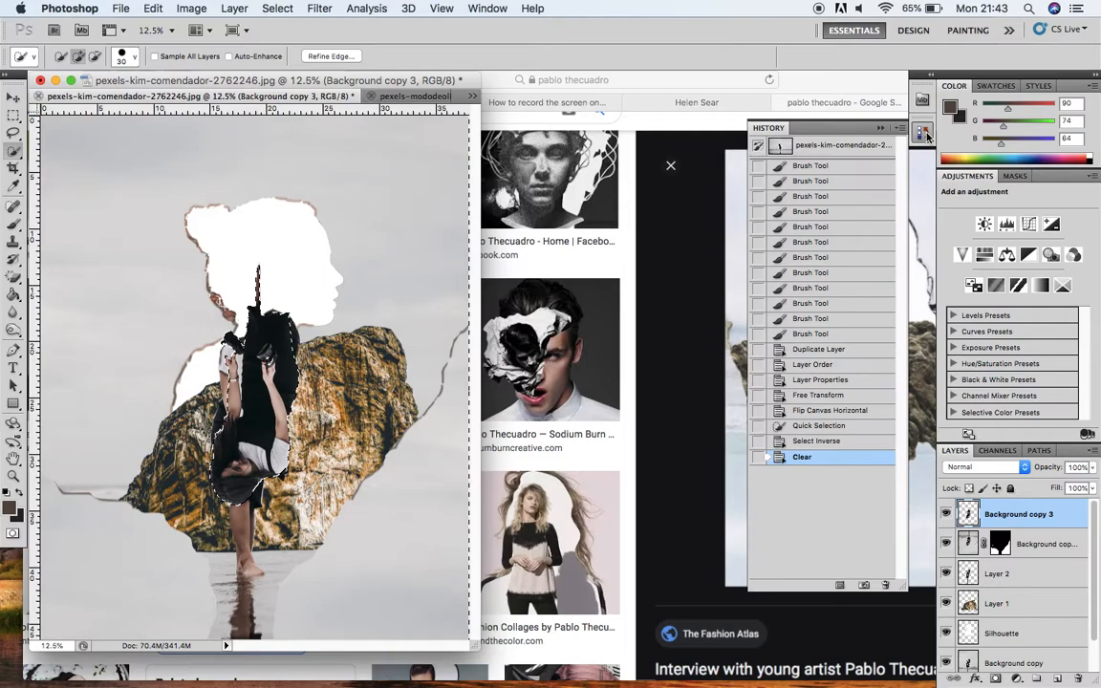
{"action": "left_click", "coordinate": [830, 411]}
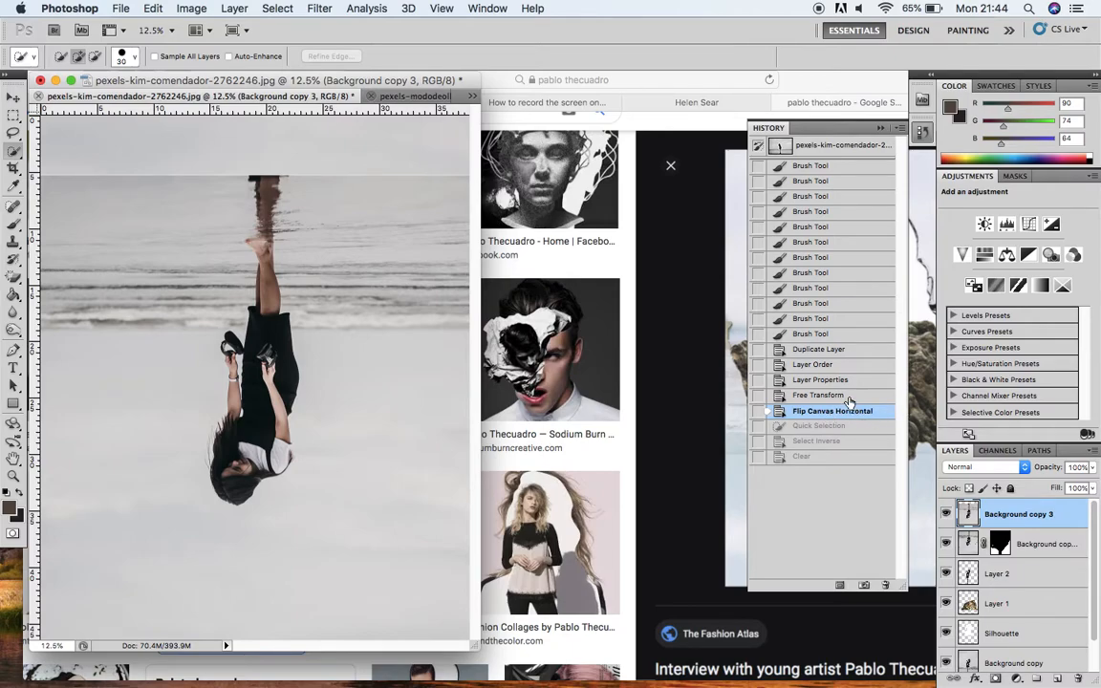
{"action": "left_click", "coordinate": [848, 395]}
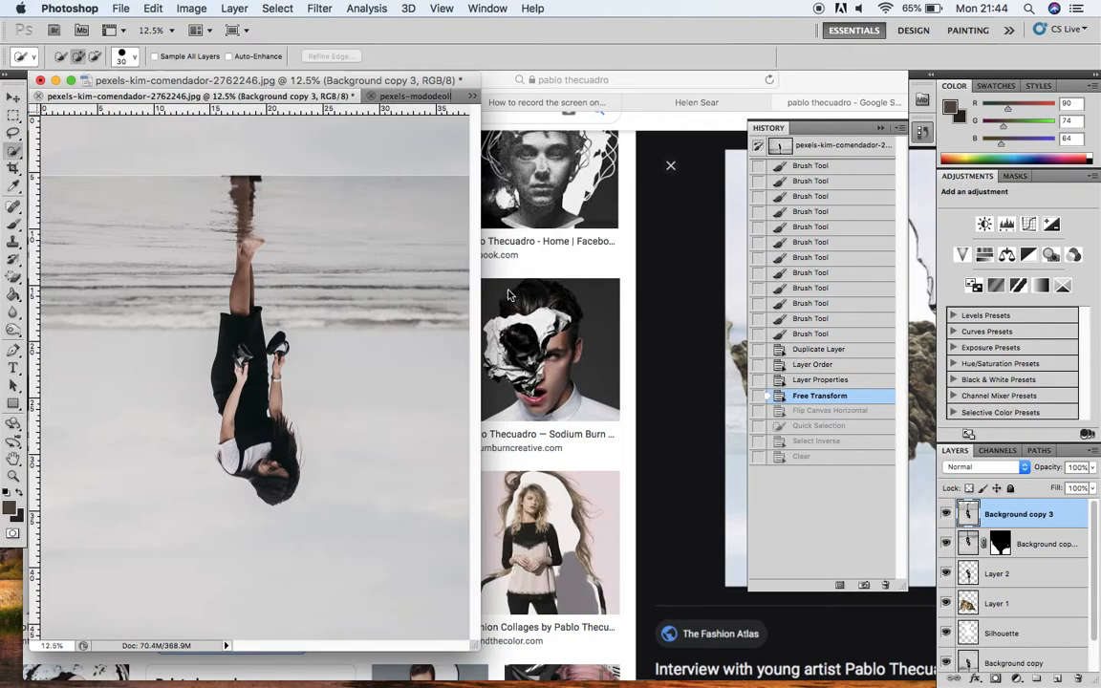
{"action": "left_click_drag", "start_coordinate": [473, 628], "coordinate": [521, 659]}
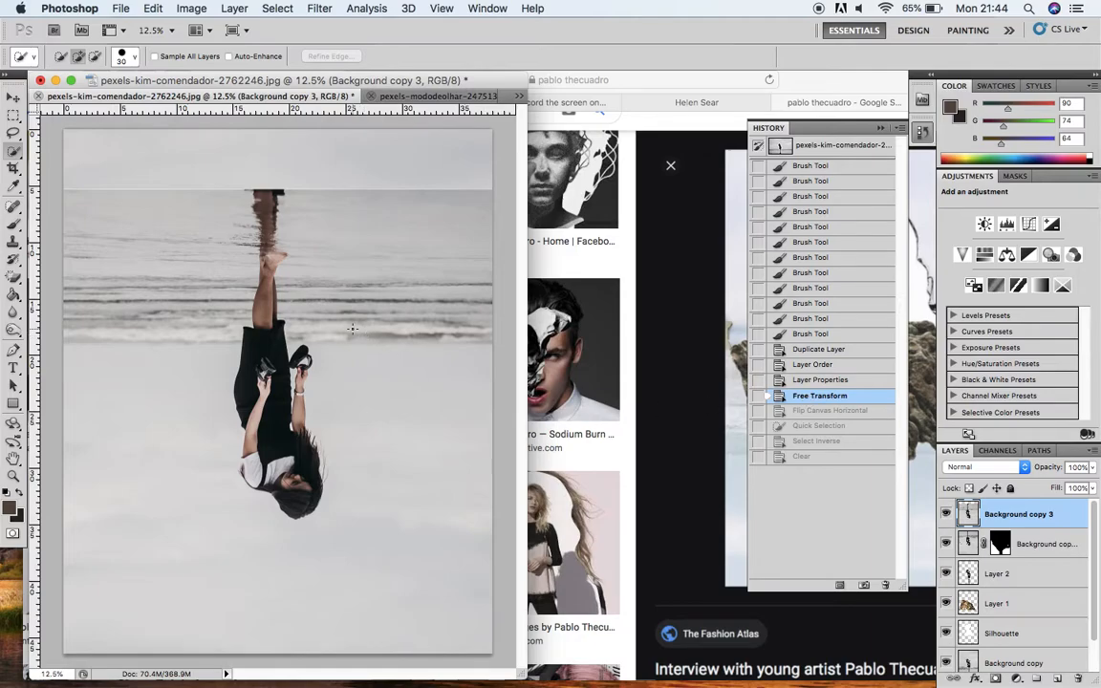
Step: Free-transform Background copy 3 to 101.38% height and shift the upside-down image slightly down the canvas
{"action": "key", "text": "super+t"}
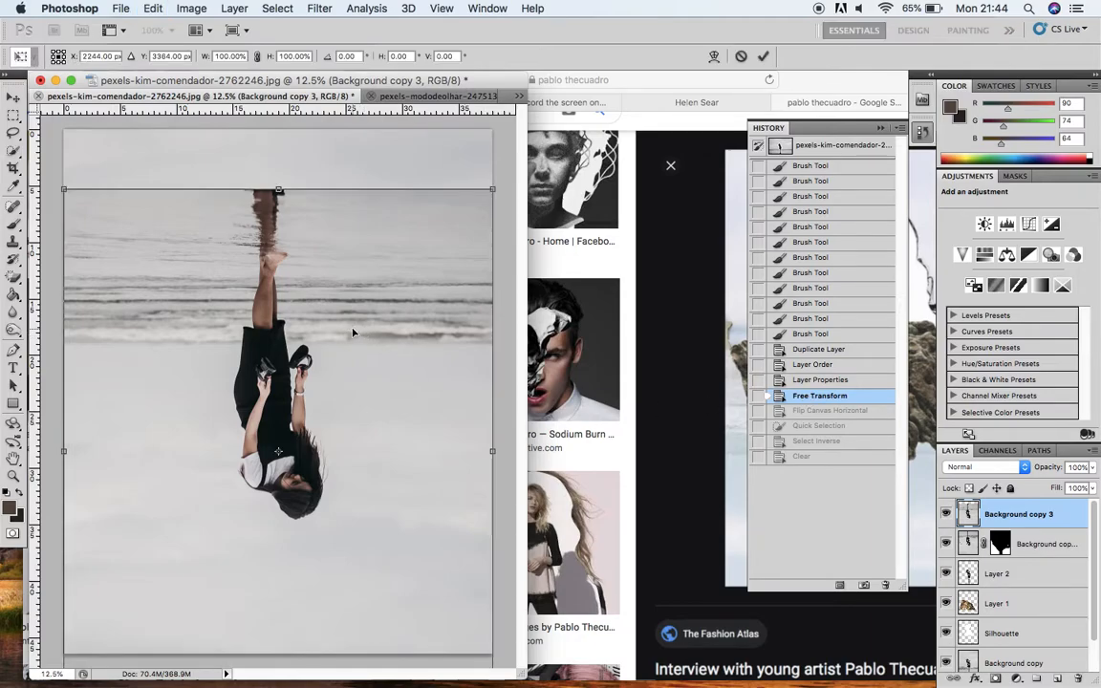
{"action": "left_click", "coordinate": [190, 9]}
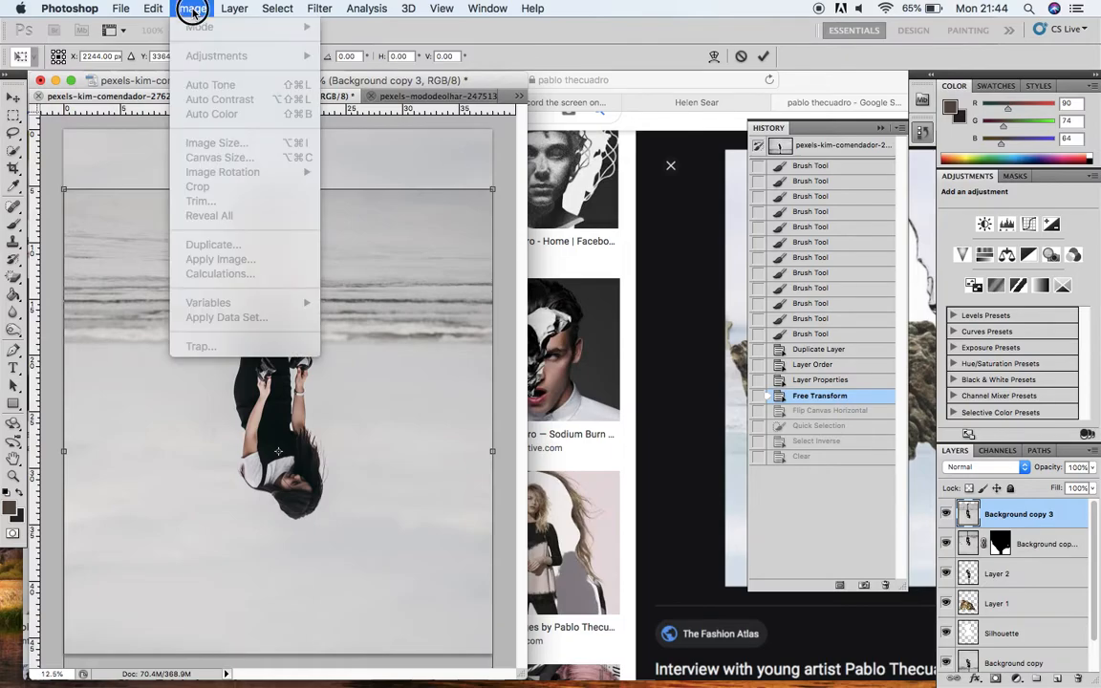
{"action": "mouse_move", "coordinate": [158, 9]}
{"action": "left_click", "coordinate": [392, 373]}
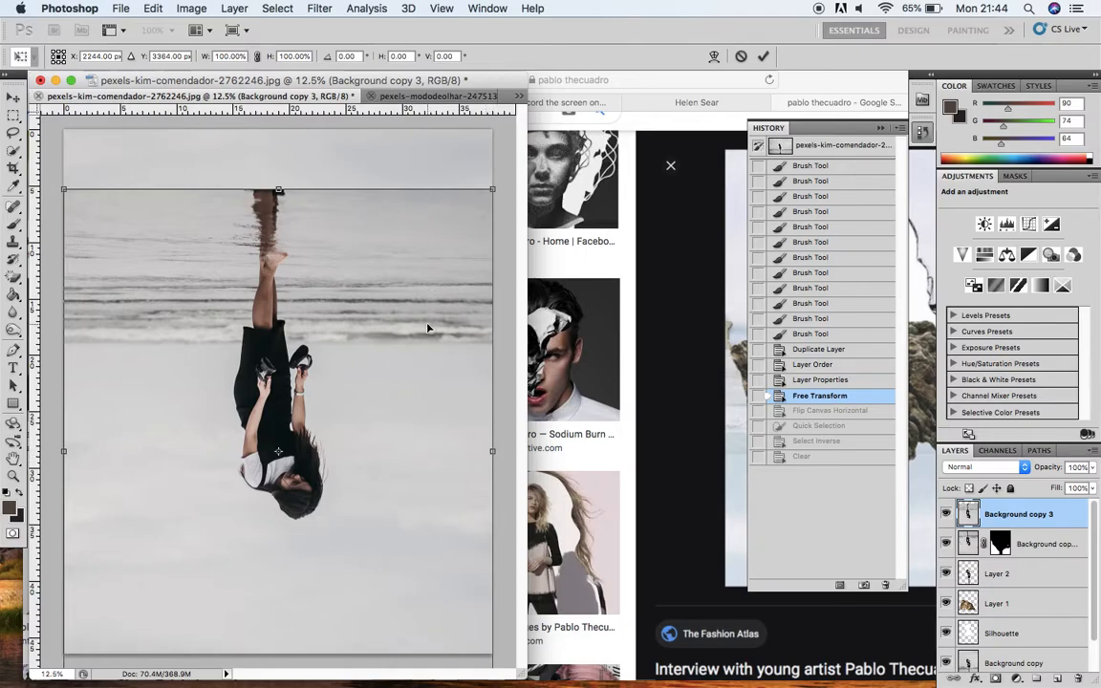
{"action": "left_click_drag", "start_coordinate": [492, 190], "coordinate": [404, 336]}
{"action": "left_click_drag", "start_coordinate": [435, 254], "coordinate": [493, 182]}
{"action": "mouse_move", "coordinate": [388, 351]}
{"action": "left_mouse_down"}
{"action": "mouse_move", "coordinate": [395, 548]}
{"action": "mouse_move", "coordinate": [394, 325]}
{"action": "mouse_move", "coordinate": [381, 504]}
{"action": "mouse_move", "coordinate": [387, 373]}
{"action": "left_mouse_up"}
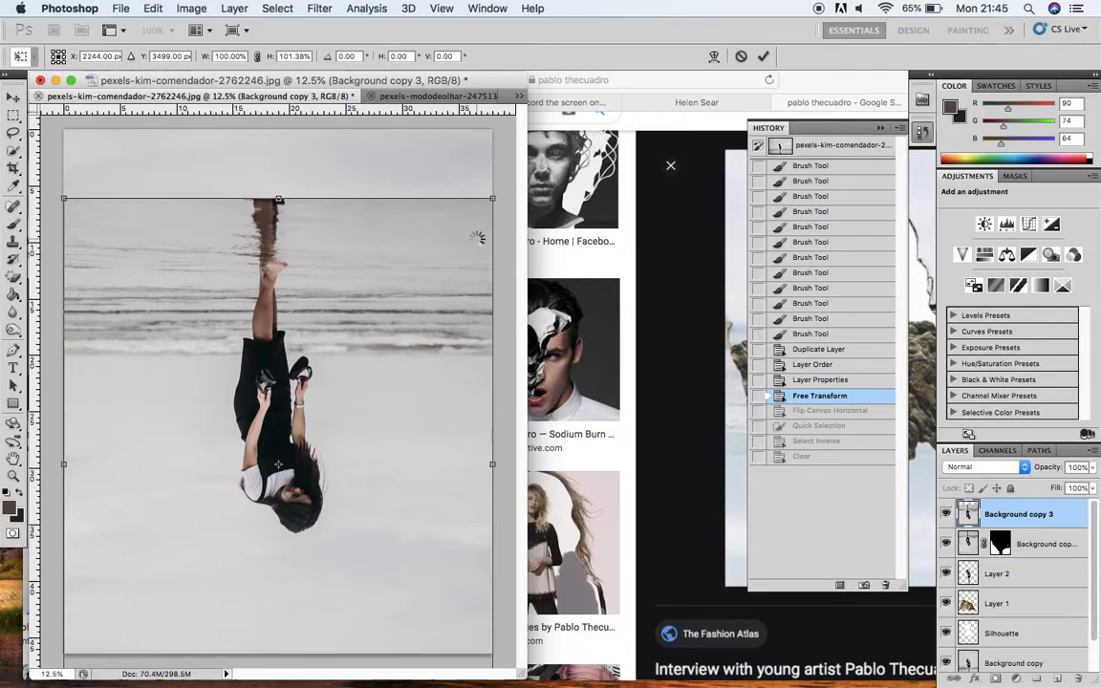
{"action": "key", "text": "Return"}
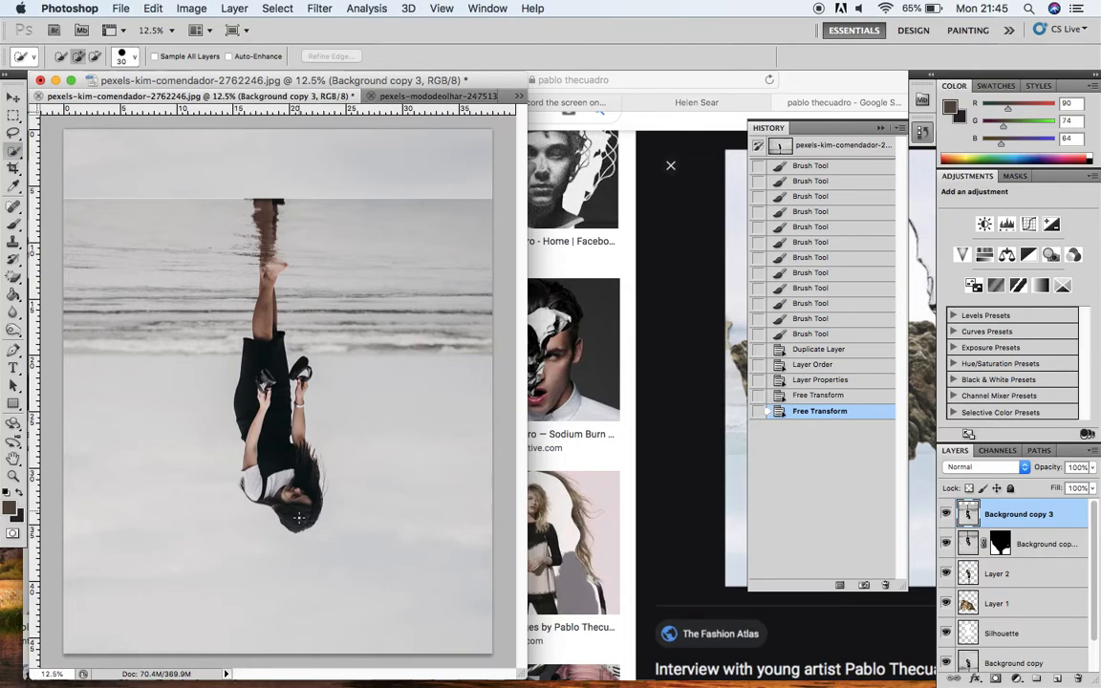
Step: Select the upside-down woman from her hair through her dress on Background copy 3 with the Quick Selection tool
{"action": "key", "text": "super+plus"}
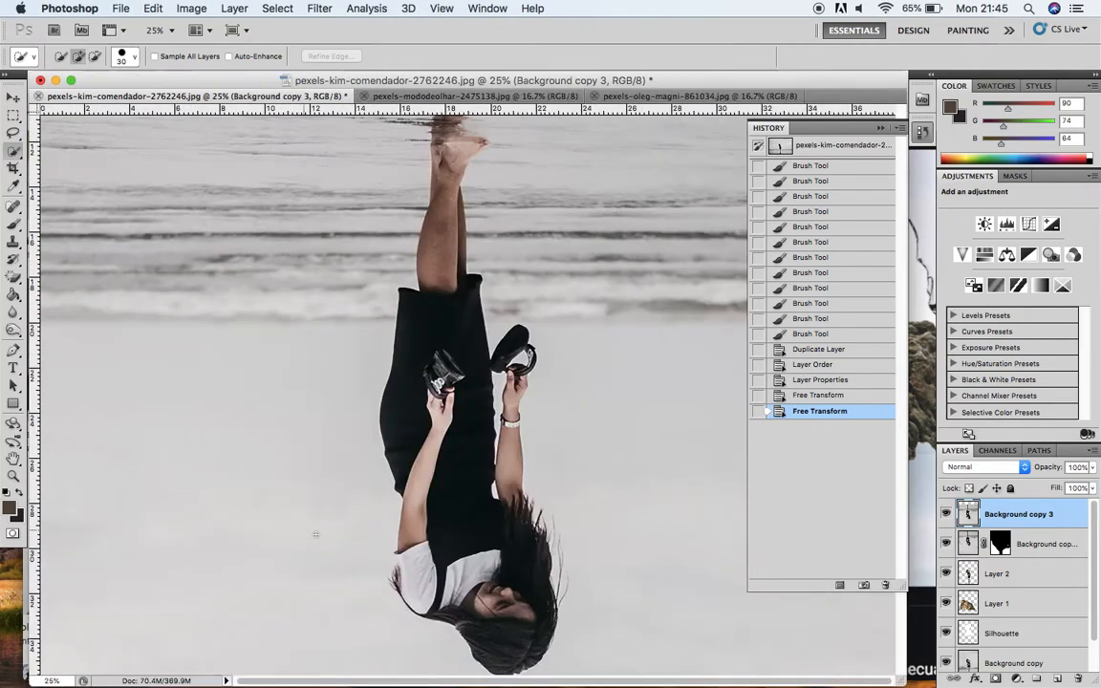
{"action": "mouse_move", "coordinate": [502, 660]}
{"action": "left_mouse_down"}
{"action": "mouse_move", "coordinate": [450, 594]}
{"action": "mouse_move", "coordinate": [418, 578]}
{"action": "mouse_move", "coordinate": [409, 527]}
{"action": "mouse_move", "coordinate": [427, 492]}
{"action": "mouse_move", "coordinate": [460, 578]}
{"action": "mouse_move", "coordinate": [502, 562]}
{"action": "mouse_move", "coordinate": [515, 403]}
{"action": "mouse_move", "coordinate": [442, 472]}
{"action": "mouse_move", "coordinate": [416, 435]}
{"action": "left_mouse_up"}
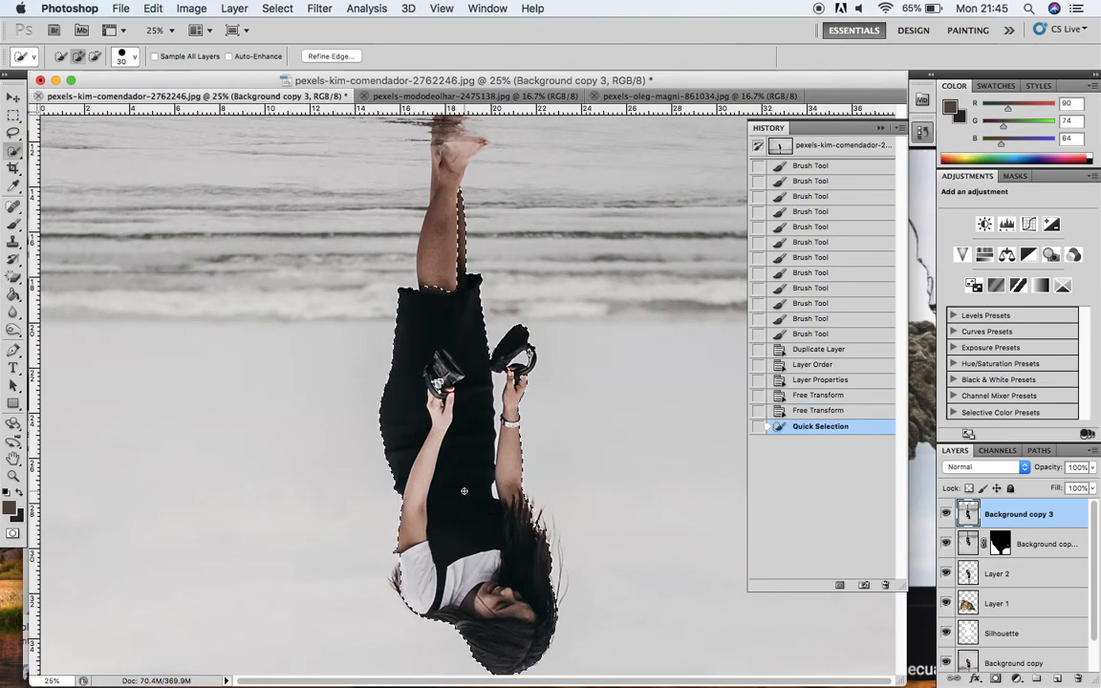
{"action": "key", "text": "super+minus"}
{"action": "key", "text": "super+minus"}
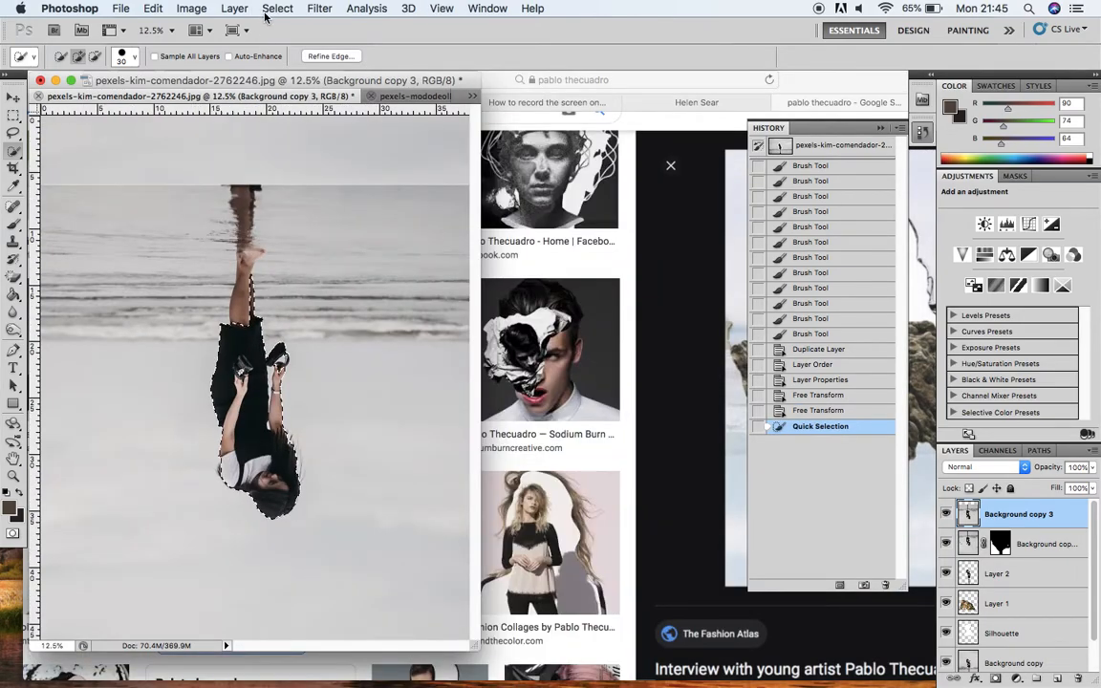
Step: Invert the selection, delete the sea and sky around the upside-down woman on Background copy 3, and deselect
{"action": "left_click", "coordinate": [265, 11]}
{"action": "left_click", "coordinate": [250, 66]}
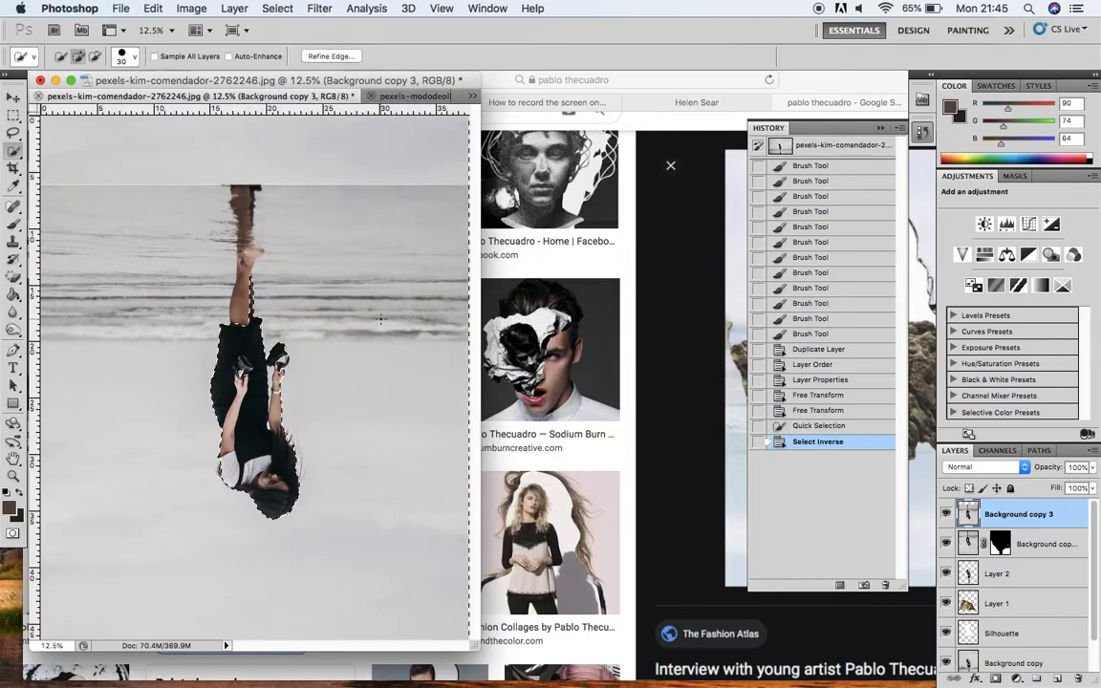
{"action": "key", "text": "Delete"}
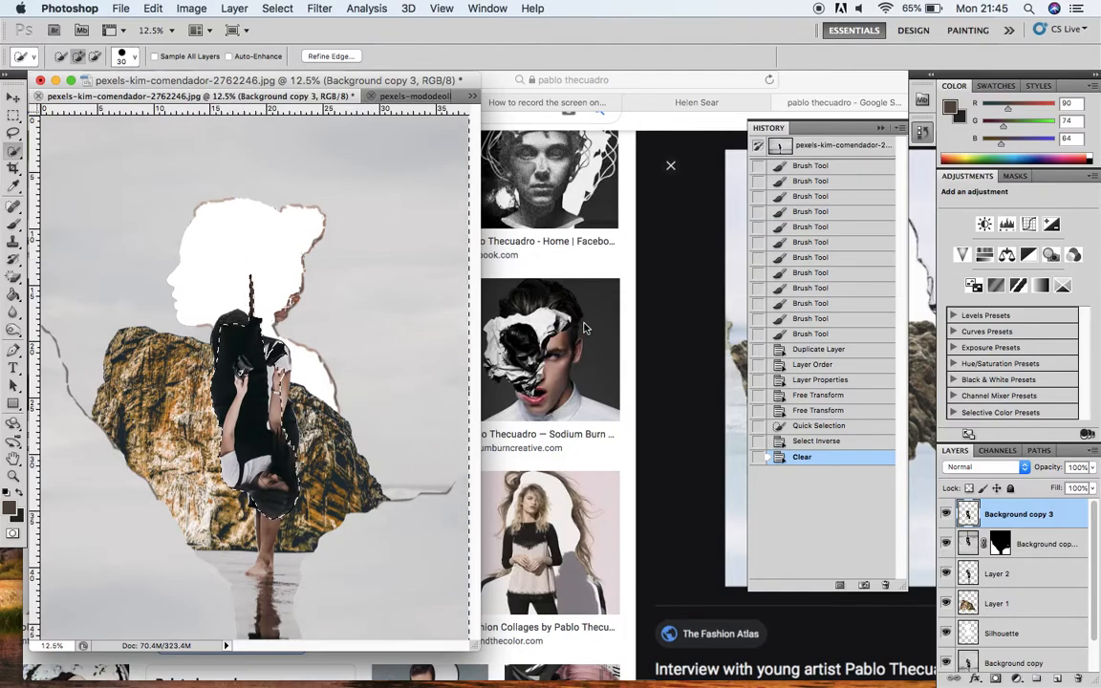
{"action": "left_click_drag", "start_coordinate": [470, 649], "coordinate": [582, 671]}
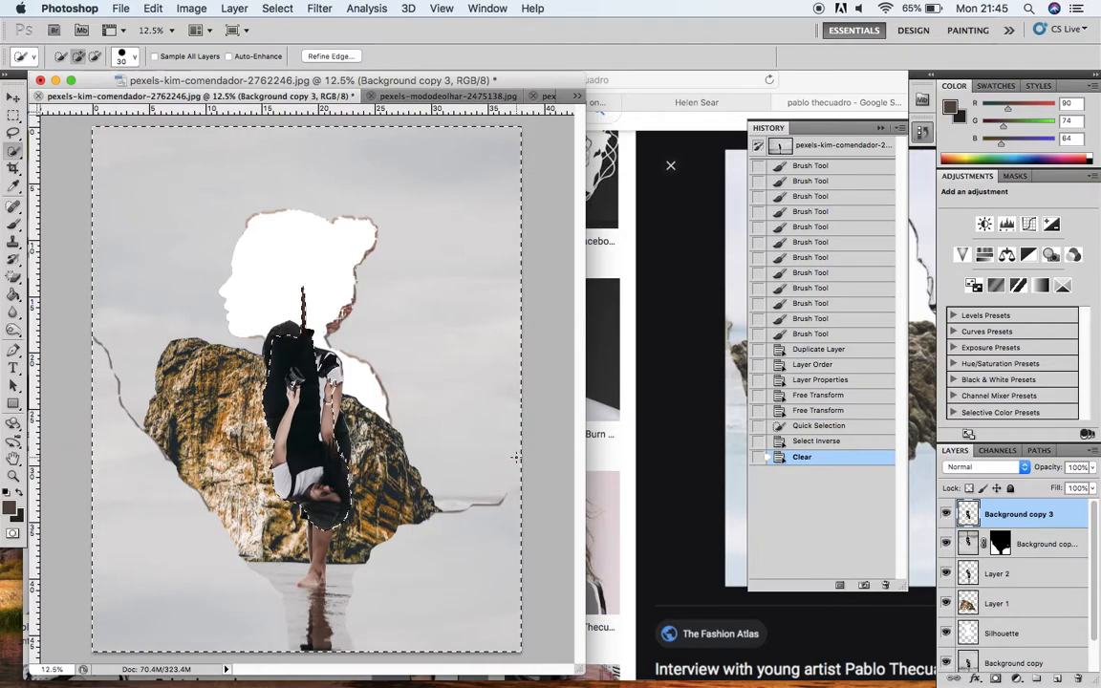
{"action": "key", "text": "super+d"}
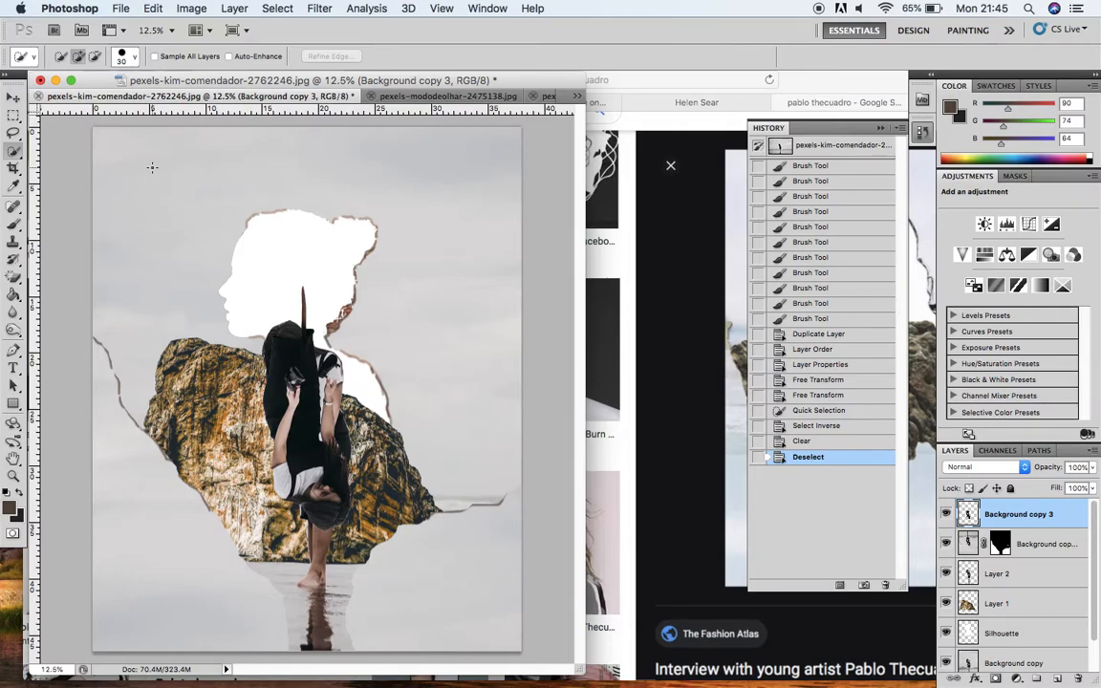
Step: Move the upside-down woman down with Free Transform so her dress overlaps the lower part of the upright woman's dress
{"action": "key", "text": "super+t"}
{"action": "left_click_drag", "start_coordinate": [324, 464], "coordinate": [328, 571]}
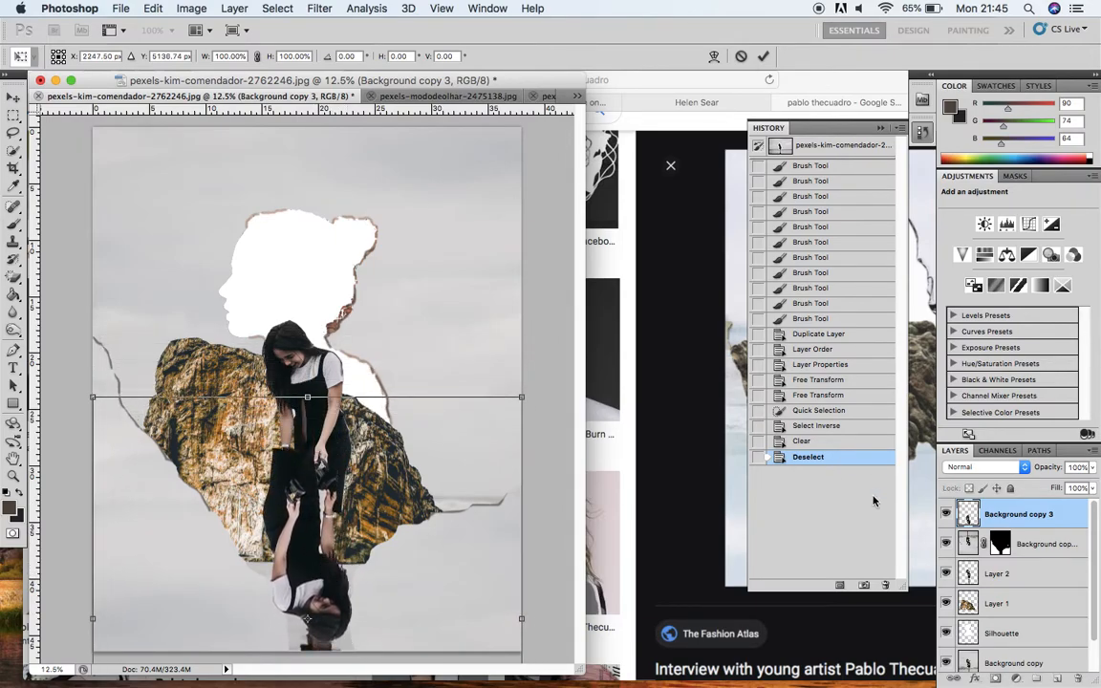
{"action": "left_click", "coordinate": [879, 128]}
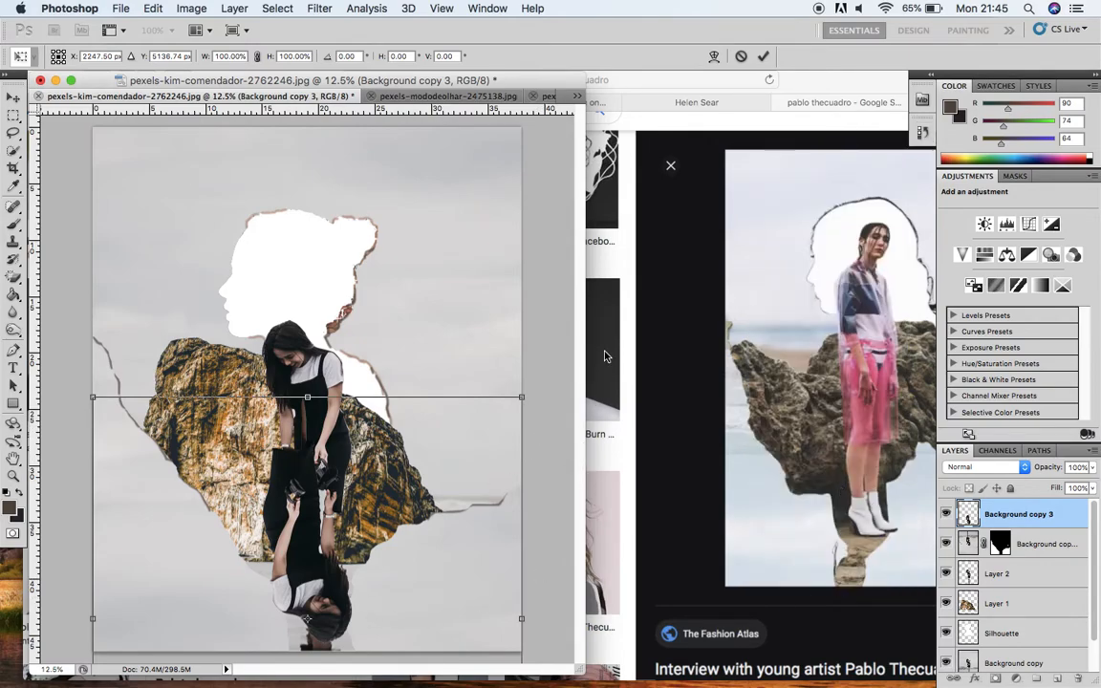
{"action": "mouse_move", "coordinate": [323, 547]}
{"action": "left_mouse_down"}
{"action": "mouse_move", "coordinate": [322, 566]}
{"action": "mouse_move", "coordinate": [320, 550]}
{"action": "mouse_move", "coordinate": [351, 562]}
{"action": "mouse_move", "coordinate": [327, 560]}
{"action": "mouse_move", "coordinate": [386, 551]}
{"action": "mouse_move", "coordinate": [342, 555]}
{"action": "left_mouse_up"}
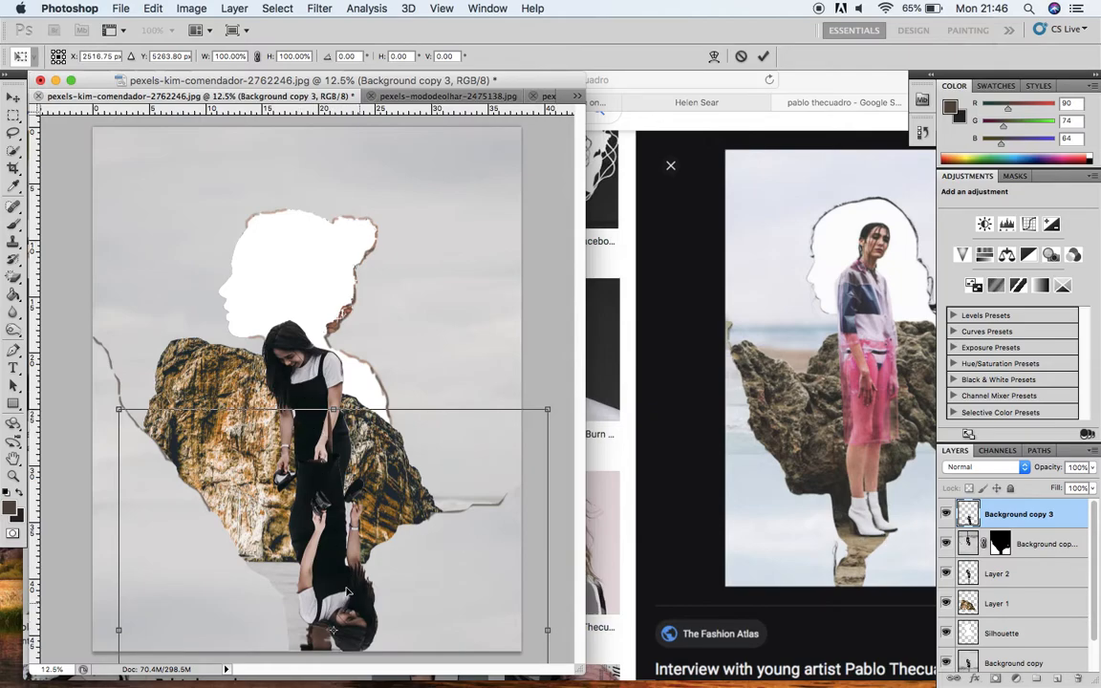
{"action": "mouse_move", "coordinate": [328, 579]}
{"action": "left_mouse_down"}
{"action": "mouse_move", "coordinate": [269, 532]}
{"action": "mouse_move", "coordinate": [347, 591]}
{"action": "mouse_move", "coordinate": [327, 598]}
{"action": "mouse_move", "coordinate": [343, 581]}
{"action": "left_mouse_up"}
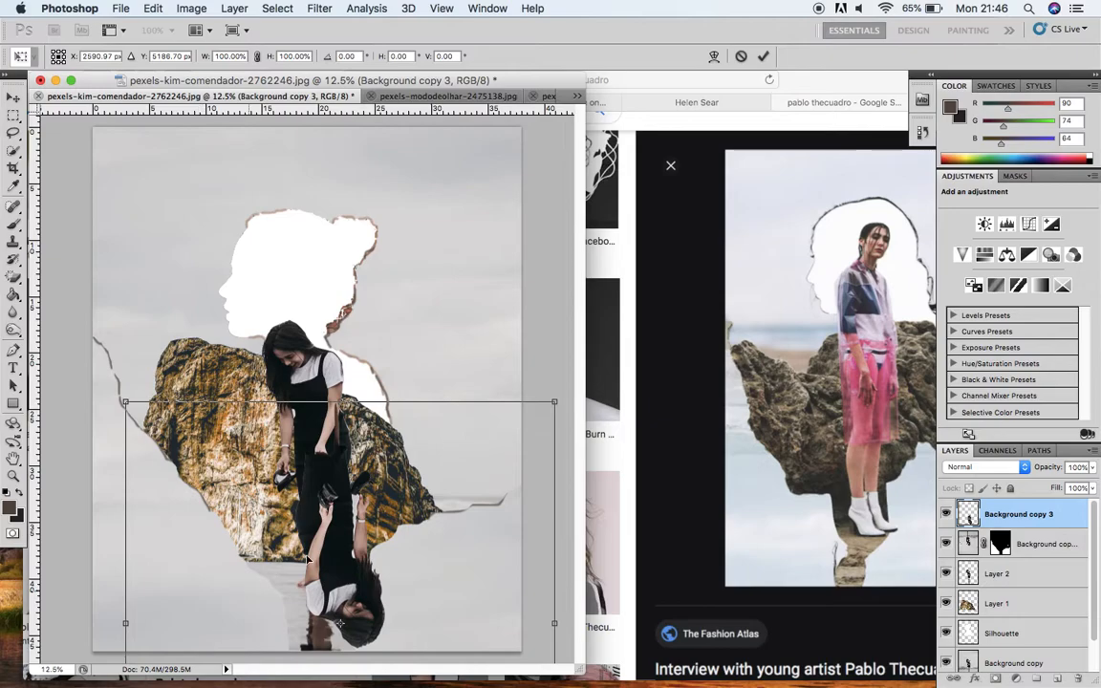
{"action": "left_click_drag", "start_coordinate": [337, 563], "coordinate": [336, 570]}
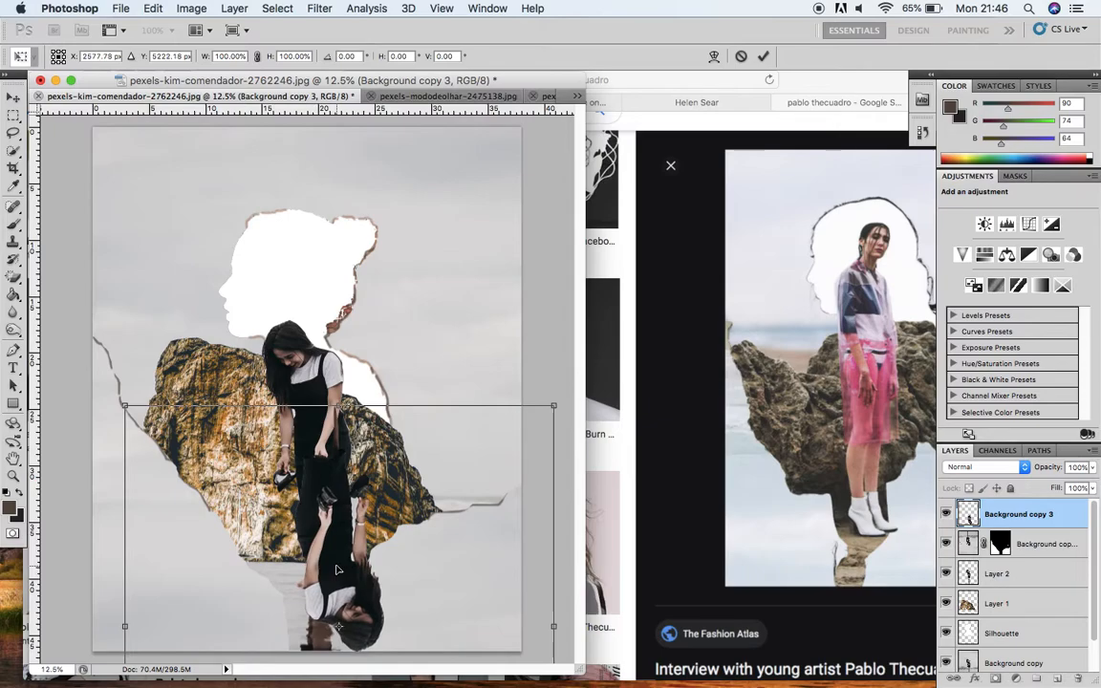
{"action": "key", "text": "Return"}
{"action": "key", "text": "w"}
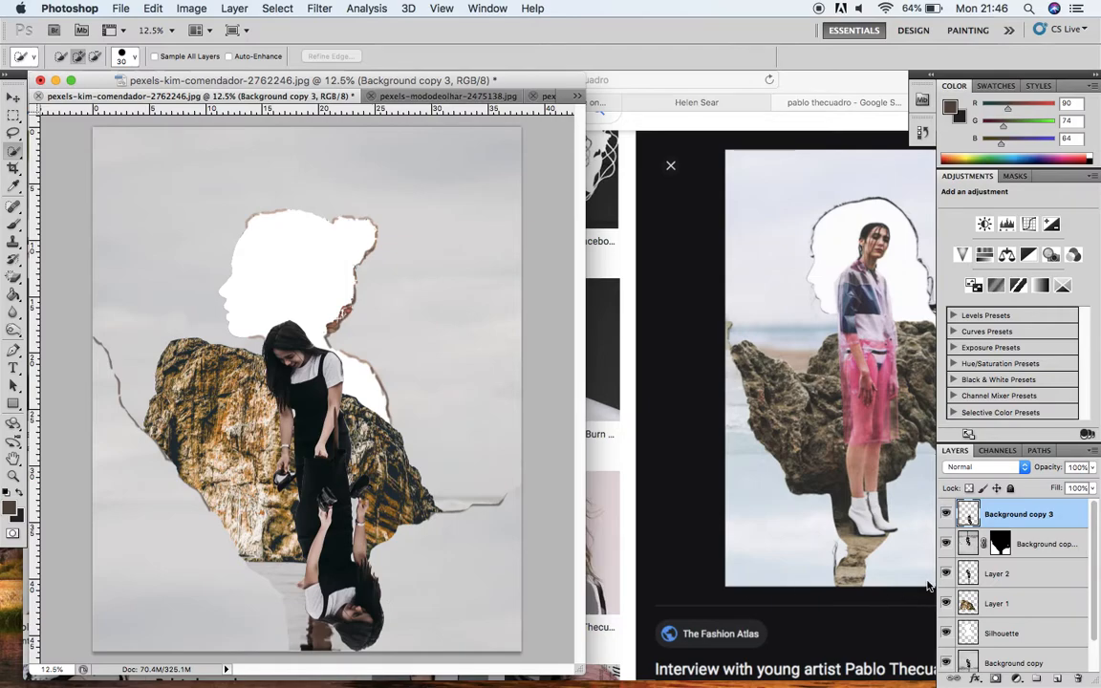
Step: Hide Layer 2, Layer 1, Silhouette and Background copy, and make Background copy 2 the active layer
{"action": "left_click_drag", "start_coordinate": [946, 573], "coordinate": [946, 662]}
{"action": "left_click", "coordinate": [947, 663]}
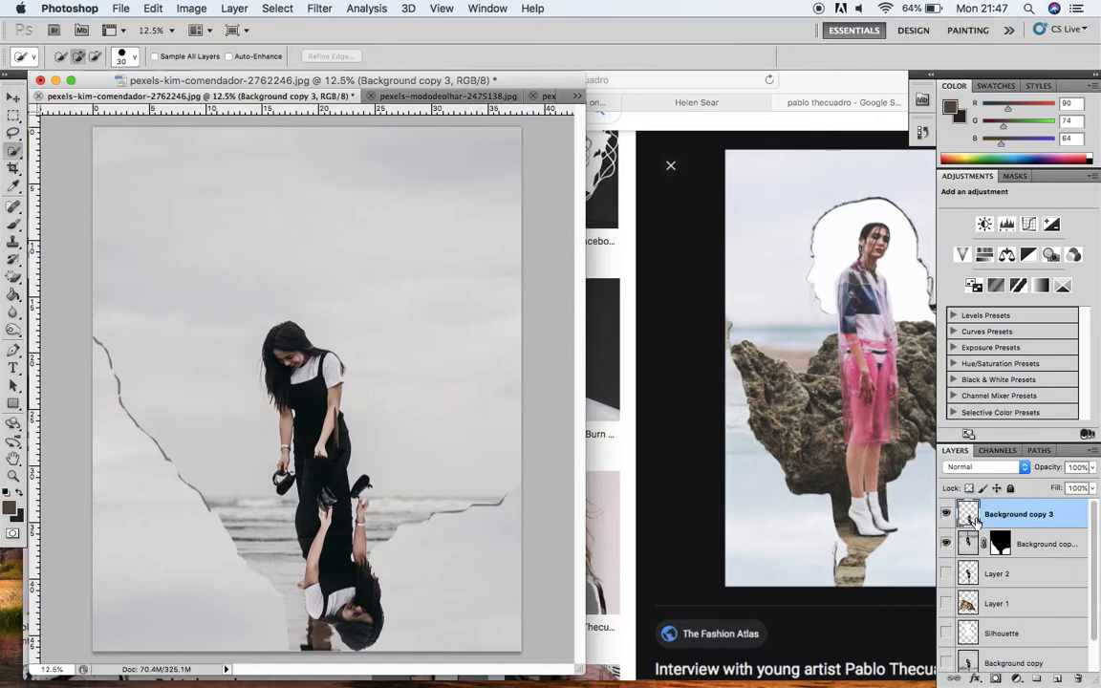
{"action": "left_click", "coordinate": [1044, 546]}
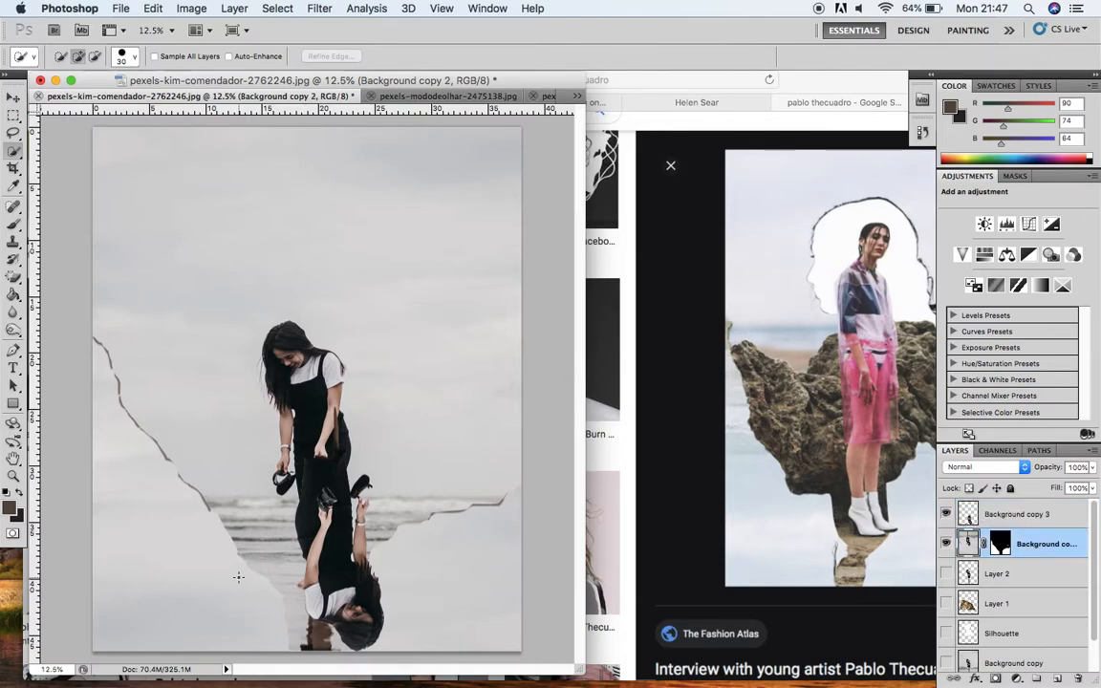
Step: Set the foreground colour to white and the Brush tool to a hard round 176 px tip
{"action": "left_click", "coordinate": [8, 492]}
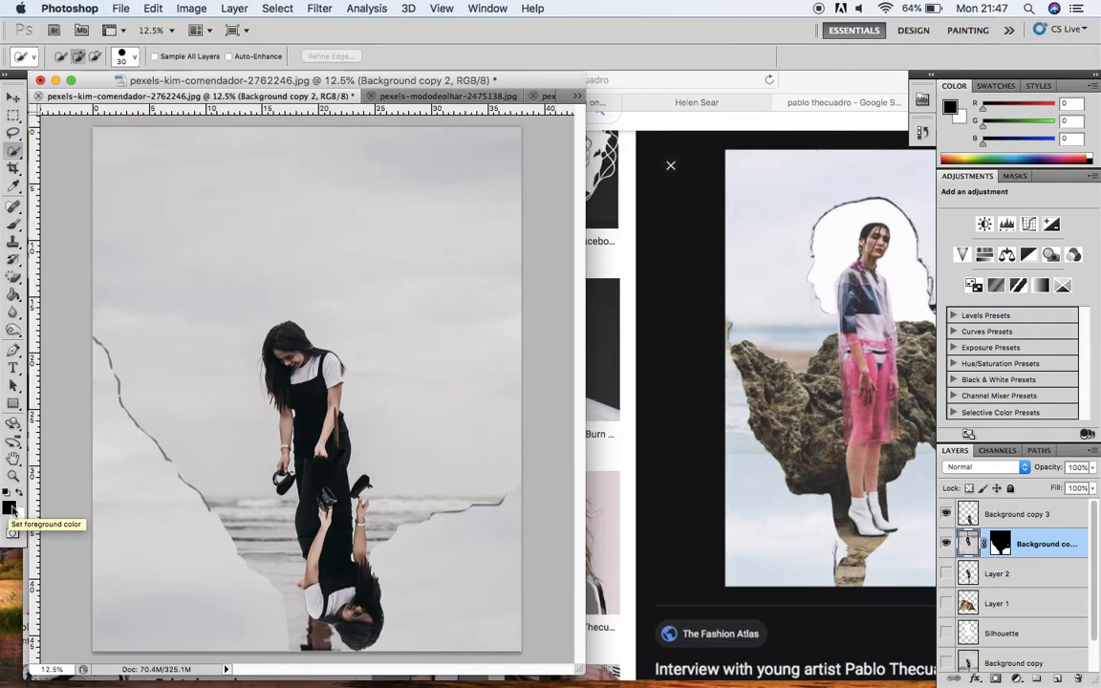
{"action": "left_click", "coordinate": [18, 491]}
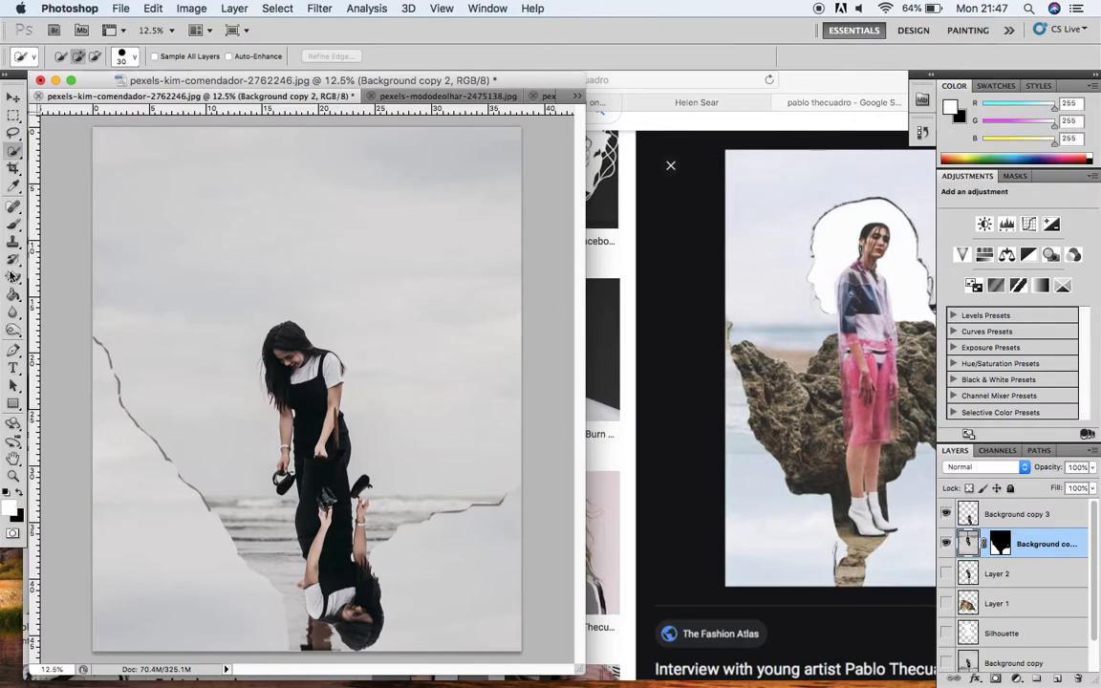
{"action": "left_click", "coordinate": [13, 223]}
{"action": "left_click", "coordinate": [65, 56]}
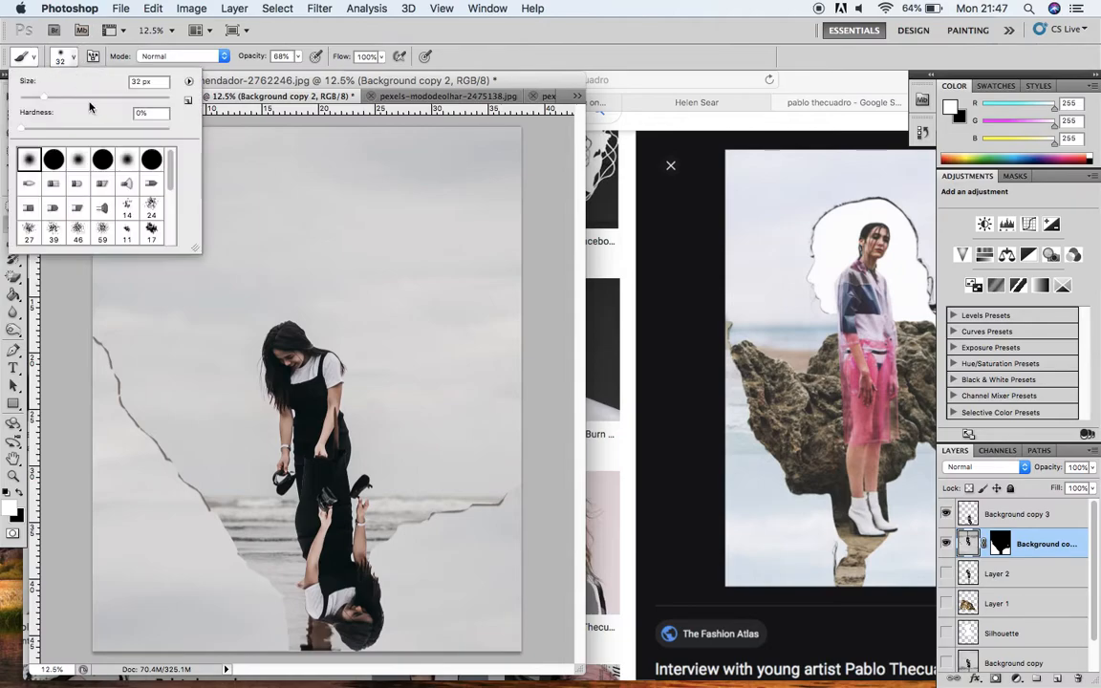
{"action": "left_click", "coordinate": [83, 99]}
{"action": "left_click", "coordinate": [55, 160]}
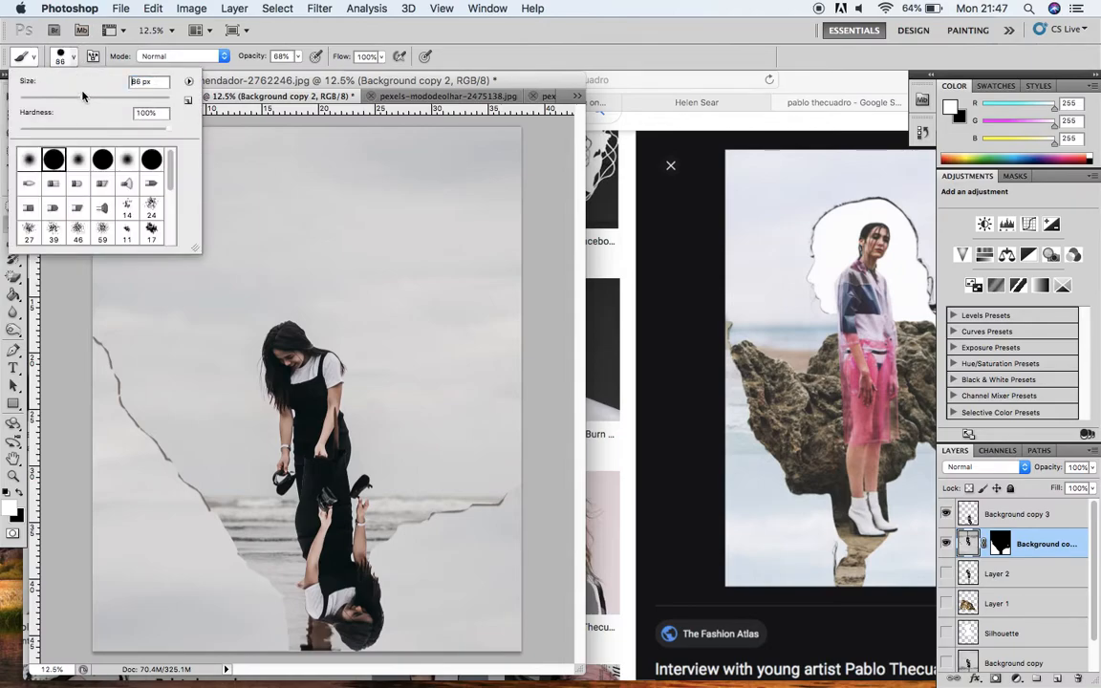
{"action": "left_click", "coordinate": [123, 98]}
Step: Try painting white over the torn sea edge on Background copy 2 and beside the upside-down woman on Background copy 3, undoing both
{"action": "left_click_drag", "start_coordinate": [229, 551], "coordinate": [284, 594]}
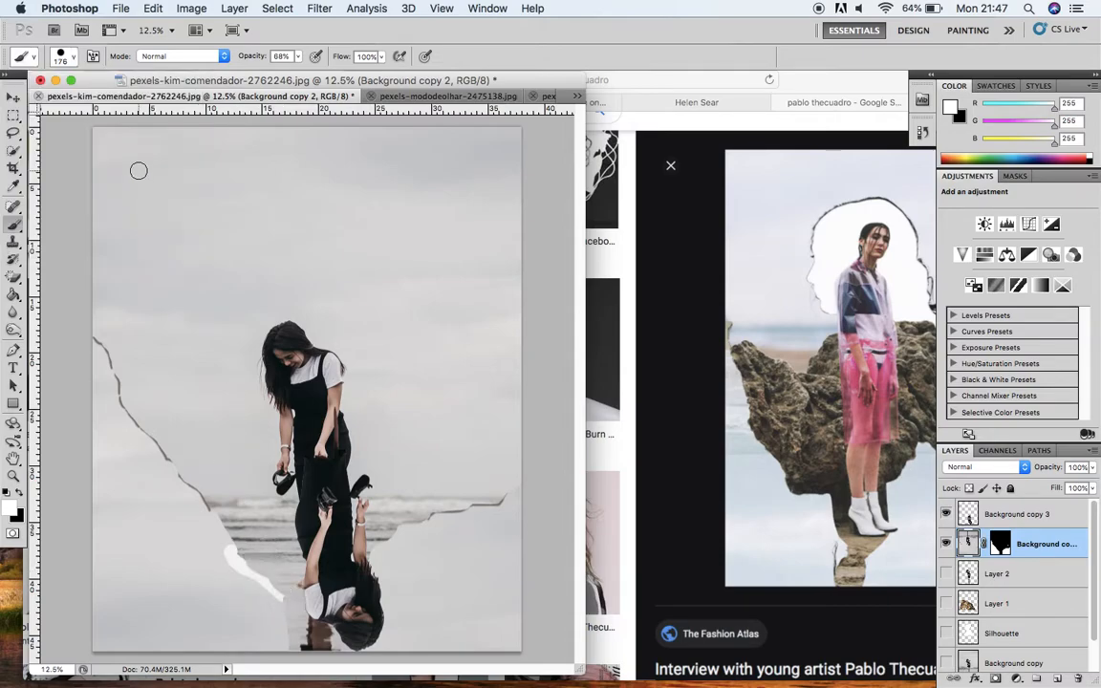
{"action": "left_click", "coordinate": [923, 141]}
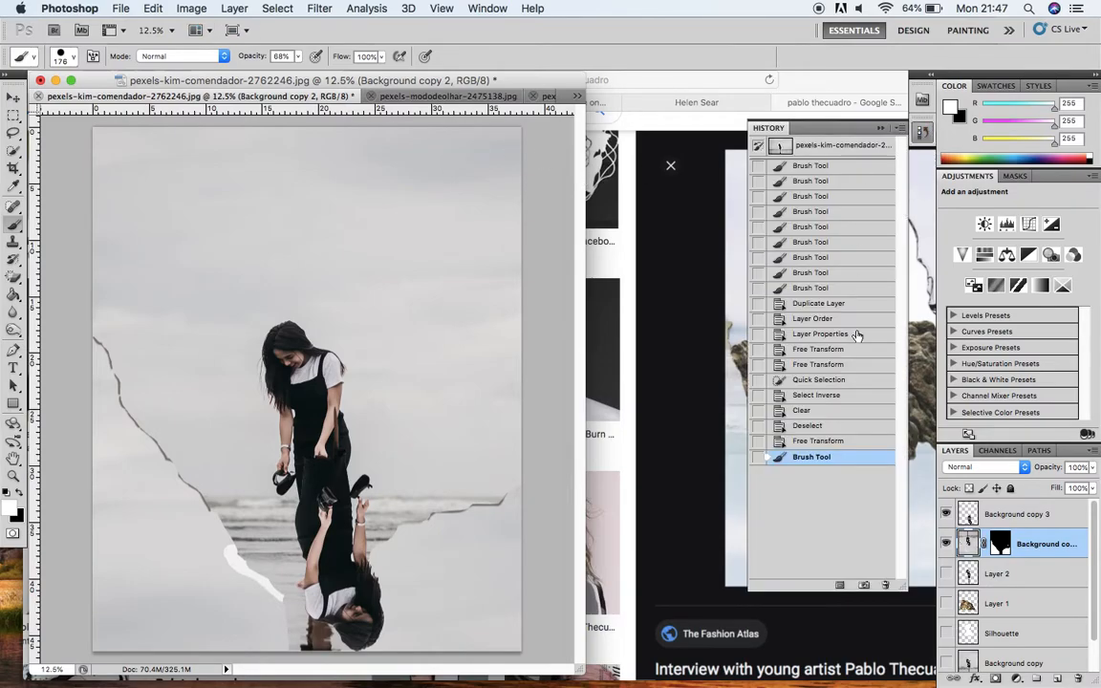
{"action": "key", "text": "super+z"}
{"action": "mouse_move", "coordinate": [289, 590]}
{"action": "left_mouse_down"}
{"action": "mouse_move", "coordinate": [295, 633]}
{"action": "mouse_move", "coordinate": [284, 592]}
{"action": "mouse_move", "coordinate": [288, 636]}
{"action": "mouse_move", "coordinate": [277, 583]}
{"action": "mouse_move", "coordinate": [257, 618]}
{"action": "left_mouse_up"}
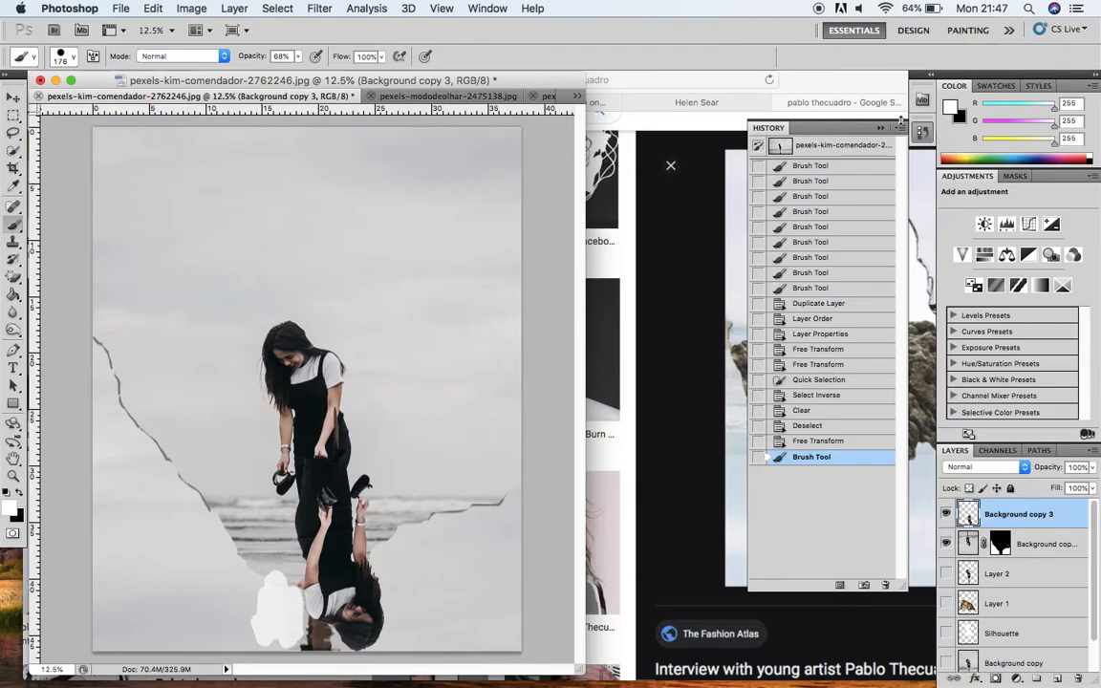
{"action": "left_click", "coordinate": [808, 442]}
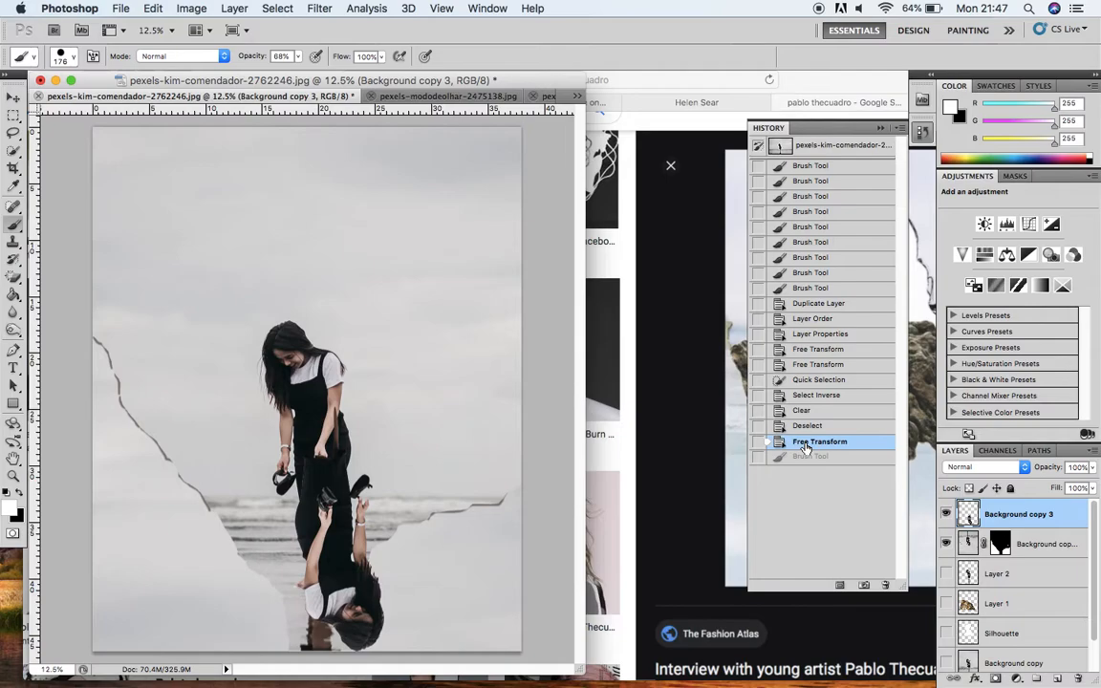
Step: Try painting white along the lower torn edge on Background copy 2, and revert to the Free Transform history state
{"action": "left_click", "coordinate": [1047, 544]}
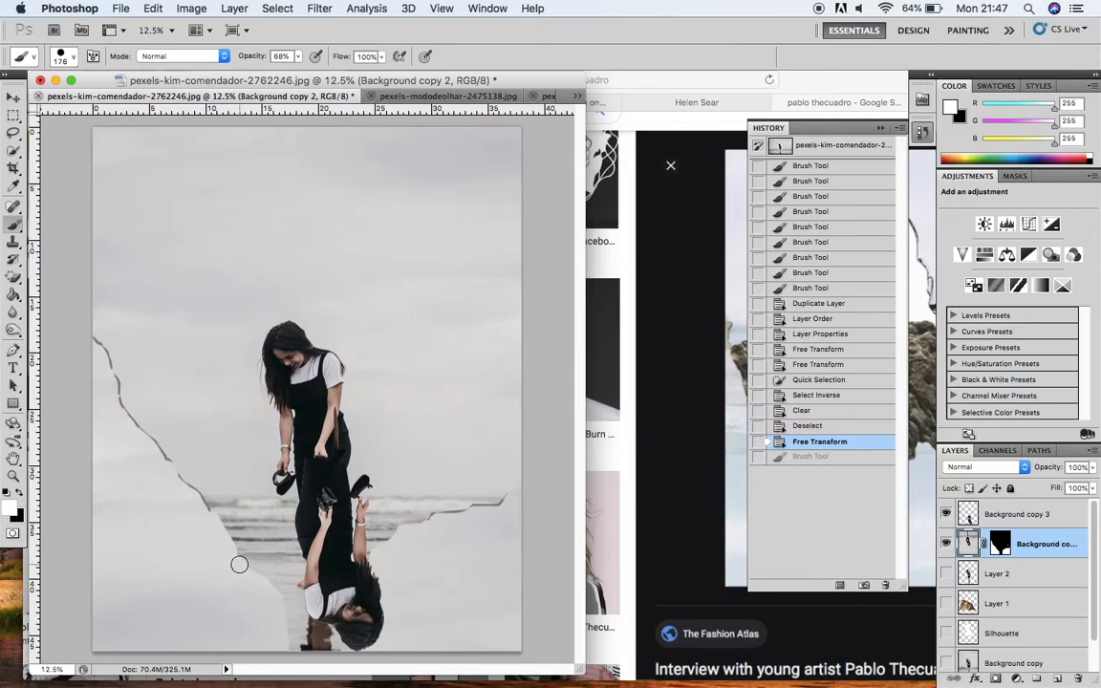
{"action": "mouse_move", "coordinate": [239, 564]}
{"action": "left_mouse_down"}
{"action": "mouse_move", "coordinate": [302, 632]}
{"action": "mouse_move", "coordinate": [276, 638]}
{"action": "mouse_move", "coordinate": [291, 614]}
{"action": "mouse_move", "coordinate": [277, 607]}
{"action": "mouse_move", "coordinate": [295, 609]}
{"action": "mouse_move", "coordinate": [282, 573]}
{"action": "left_mouse_up"}
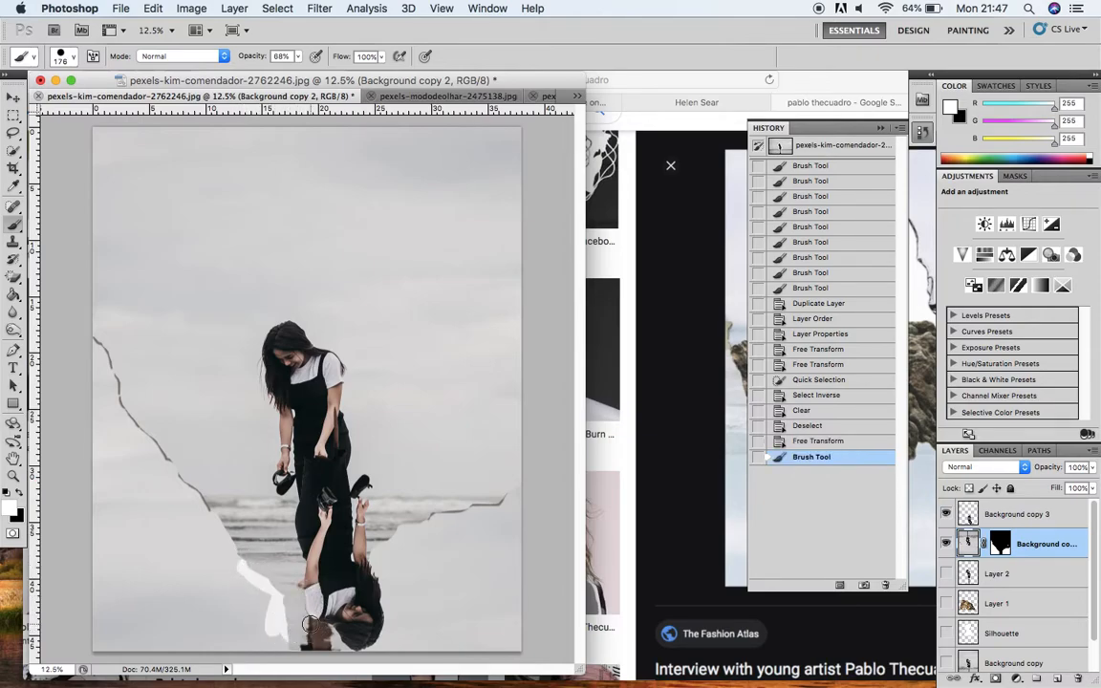
{"action": "left_click", "coordinate": [832, 442]}
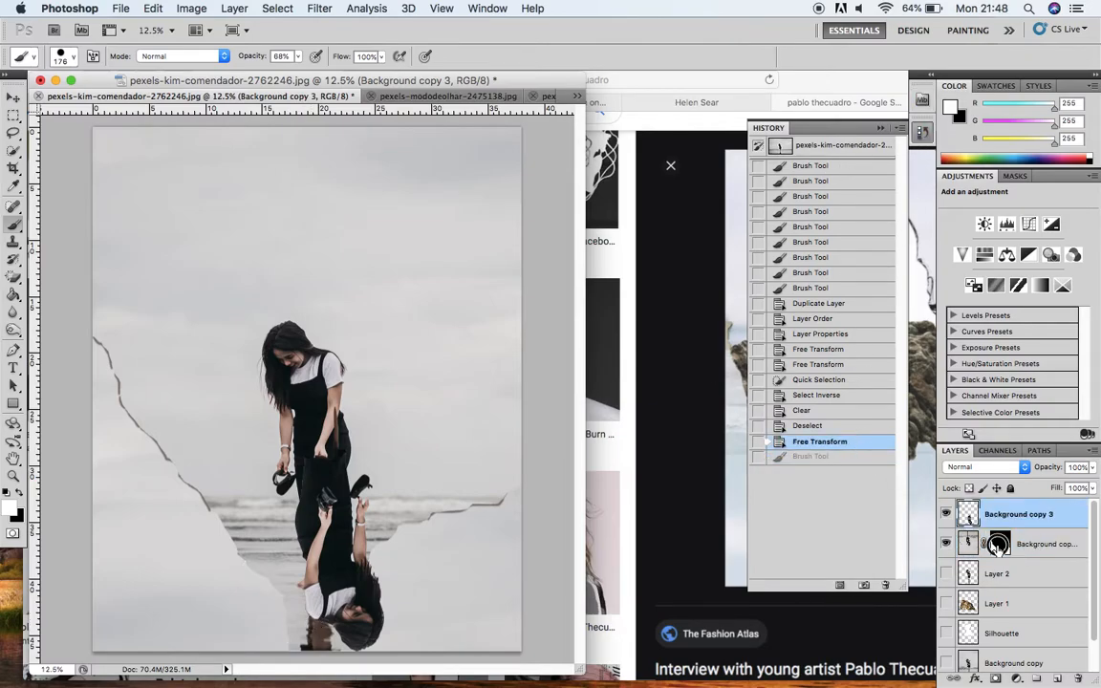
Step: Make the layer mask of Background copy 2 active, keeping its display options as they are
{"action": "left_click", "coordinate": [1047, 546]}
{"action": "left_click", "coordinate": [1051, 548]}
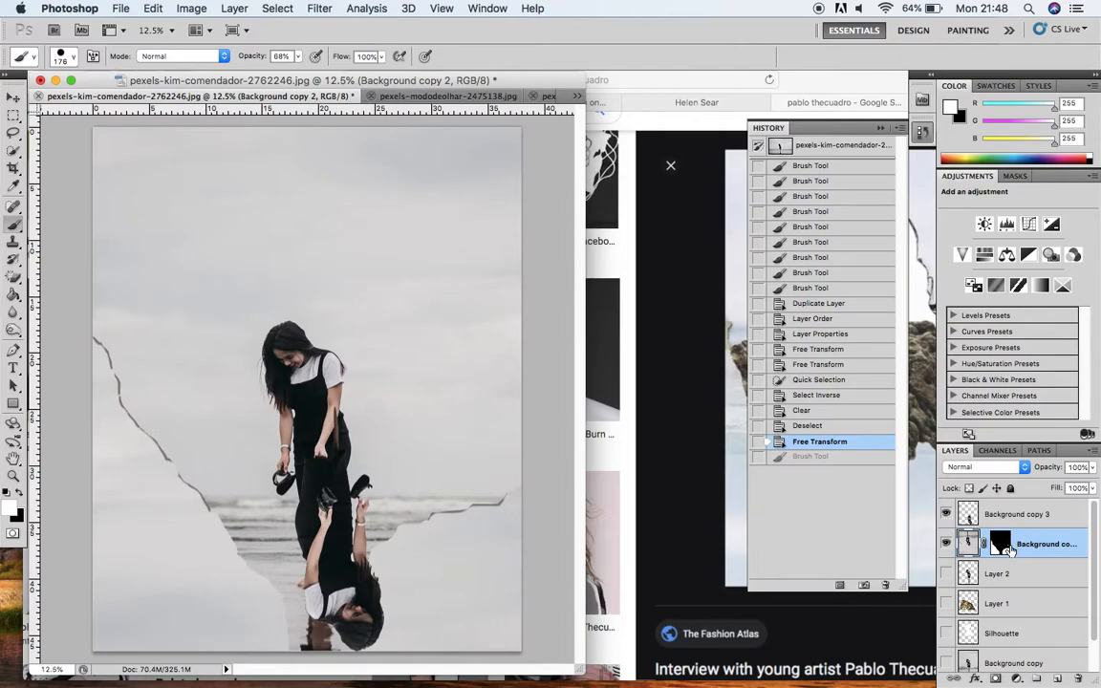
{"action": "left_click", "coordinate": [1004, 547]}
{"action": "left_click", "coordinate": [969, 545]}
{"action": "double_click", "coordinate": [1001, 547]}
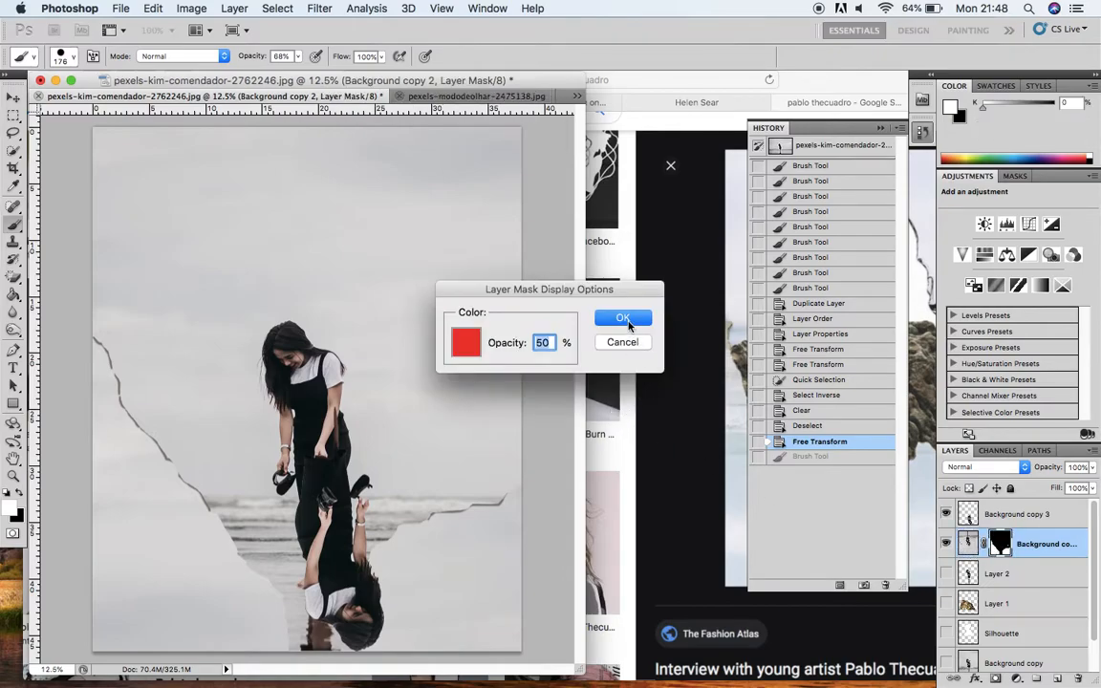
{"action": "left_click", "coordinate": [622, 318]}
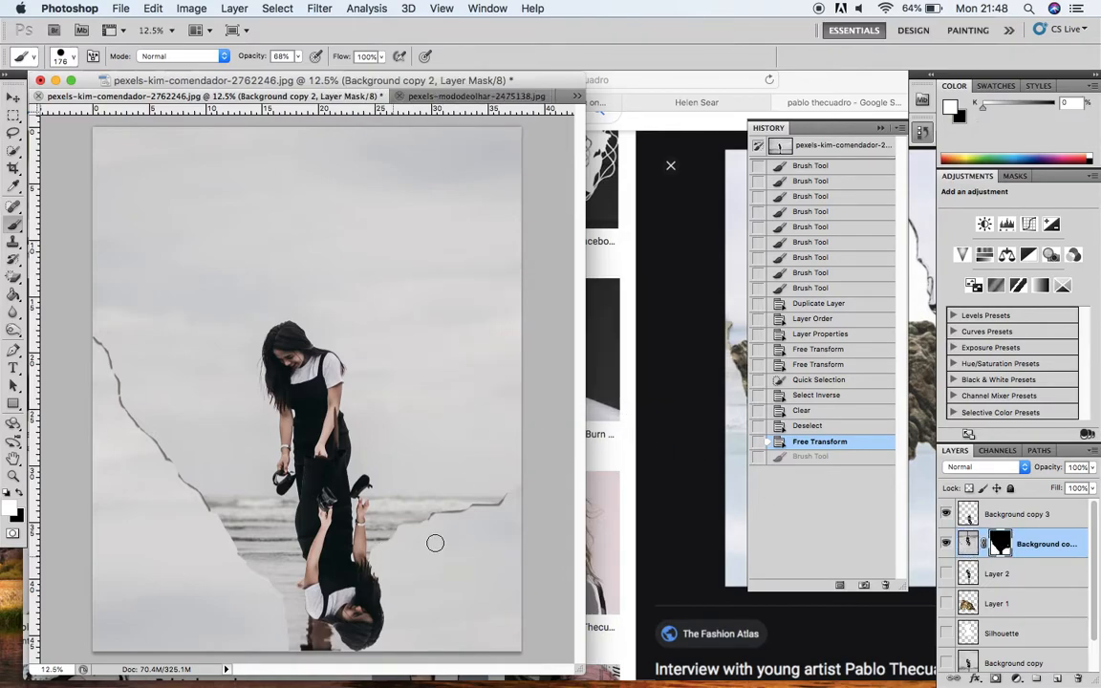
Step: Set the brush opacity to 100% and paint white on the Background copy 2 mask below and beside the upside-down woman
{"action": "left_click", "coordinate": [323, 633]}
{"action": "left_click", "coordinate": [299, 55]}
{"action": "left_click_drag", "start_coordinate": [301, 74], "coordinate": [338, 72]}
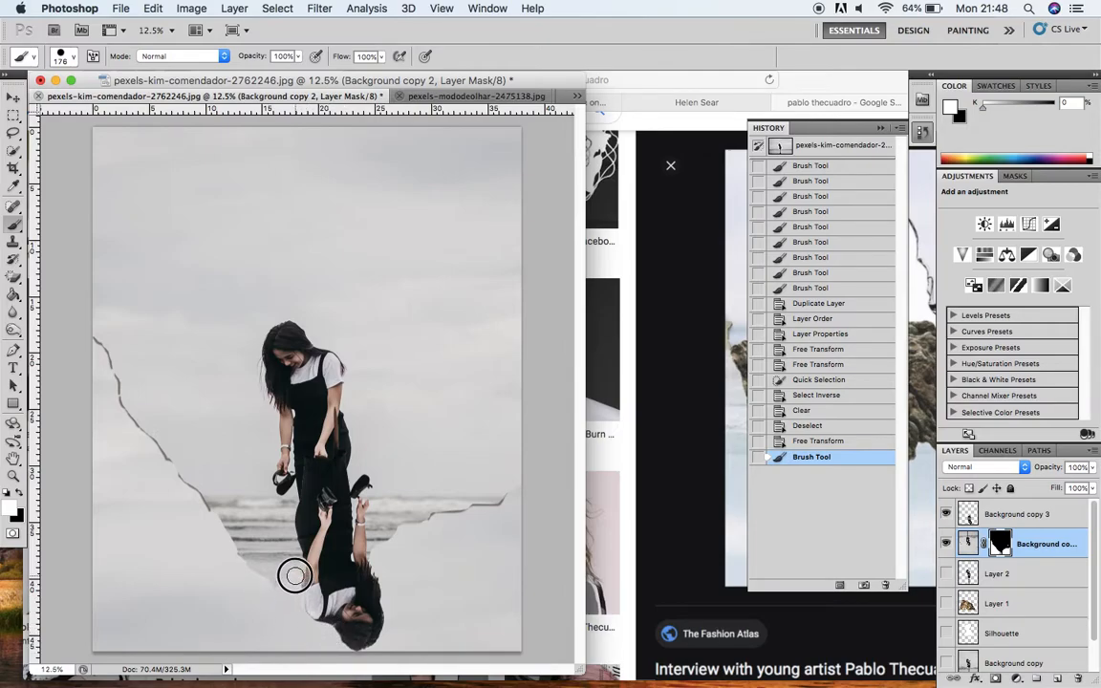
{"action": "mouse_move", "coordinate": [251, 568]}
{"action": "left_mouse_down"}
{"action": "mouse_move", "coordinate": [282, 583]}
{"action": "mouse_move", "coordinate": [230, 552]}
{"action": "mouse_move", "coordinate": [288, 611]}
{"action": "left_mouse_up"}
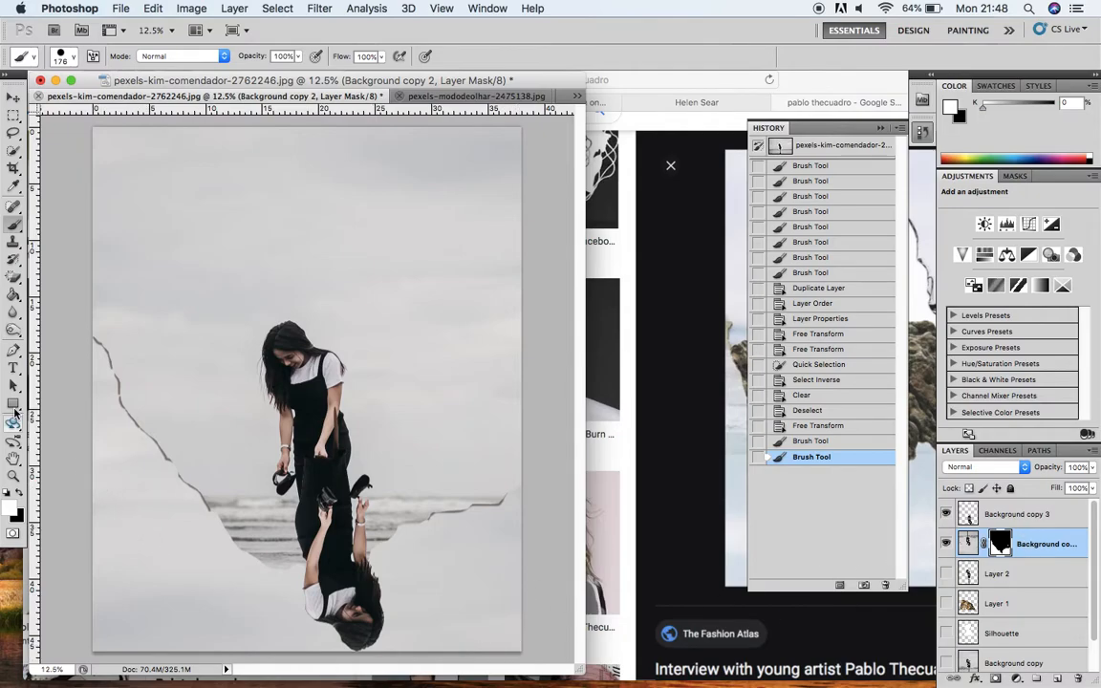
Step: Paint black on the Background copy 2 mask behind the upside-down woman, and check it by toggling Background copy 3's visibility
{"action": "left_click", "coordinate": [19, 493]}
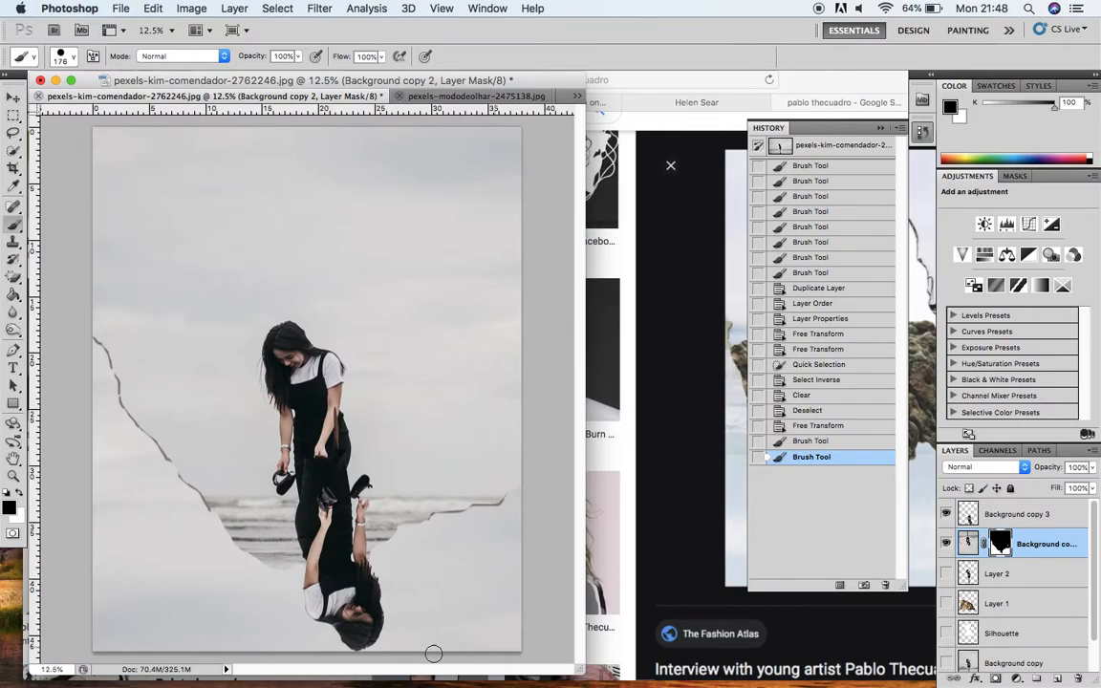
{"action": "mouse_move", "coordinate": [316, 565]}
{"action": "left_mouse_down"}
{"action": "mouse_move", "coordinate": [314, 608]}
{"action": "mouse_move", "coordinate": [366, 635]}
{"action": "mouse_move", "coordinate": [372, 612]}
{"action": "mouse_move", "coordinate": [358, 564]}
{"action": "mouse_move", "coordinate": [326, 569]}
{"action": "mouse_move", "coordinate": [330, 593]}
{"action": "mouse_move", "coordinate": [326, 545]}
{"action": "mouse_move", "coordinate": [348, 620]}
{"action": "mouse_move", "coordinate": [344, 571]}
{"action": "mouse_move", "coordinate": [357, 605]}
{"action": "left_mouse_up"}
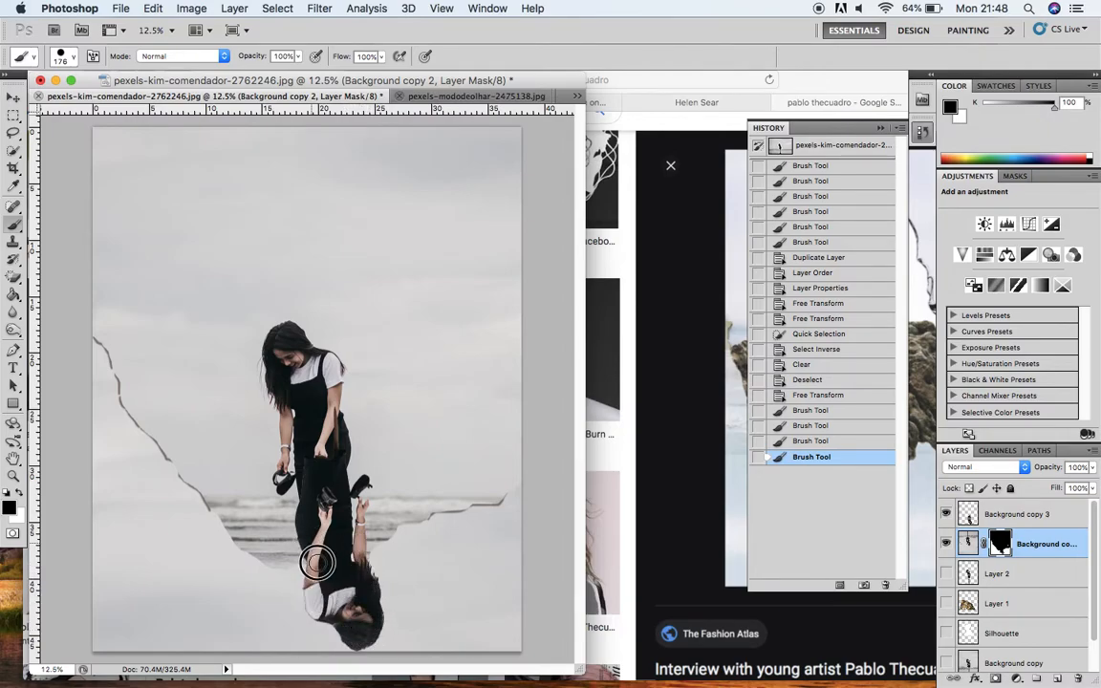
{"action": "left_click_drag", "start_coordinate": [355, 567], "coordinate": [378, 539]}
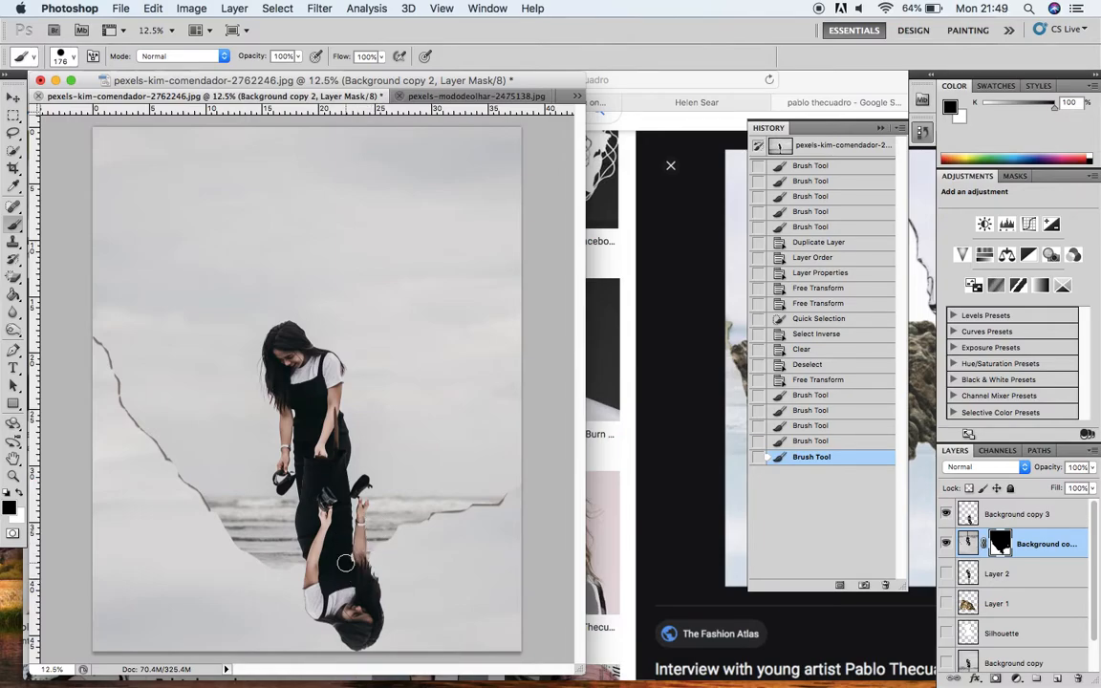
{"action": "mouse_move", "coordinate": [345, 569]}
{"action": "left_mouse_down"}
{"action": "mouse_move", "coordinate": [352, 555]}
{"action": "mouse_move", "coordinate": [362, 625]}
{"action": "left_mouse_up"}
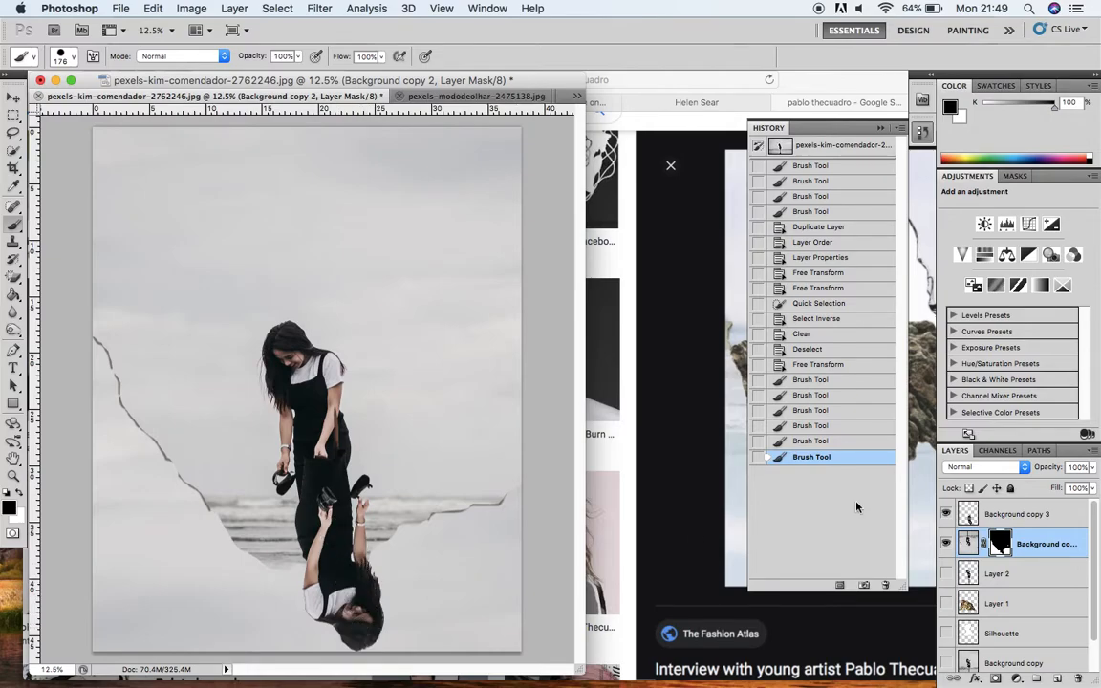
{"action": "left_click", "coordinate": [946, 514]}
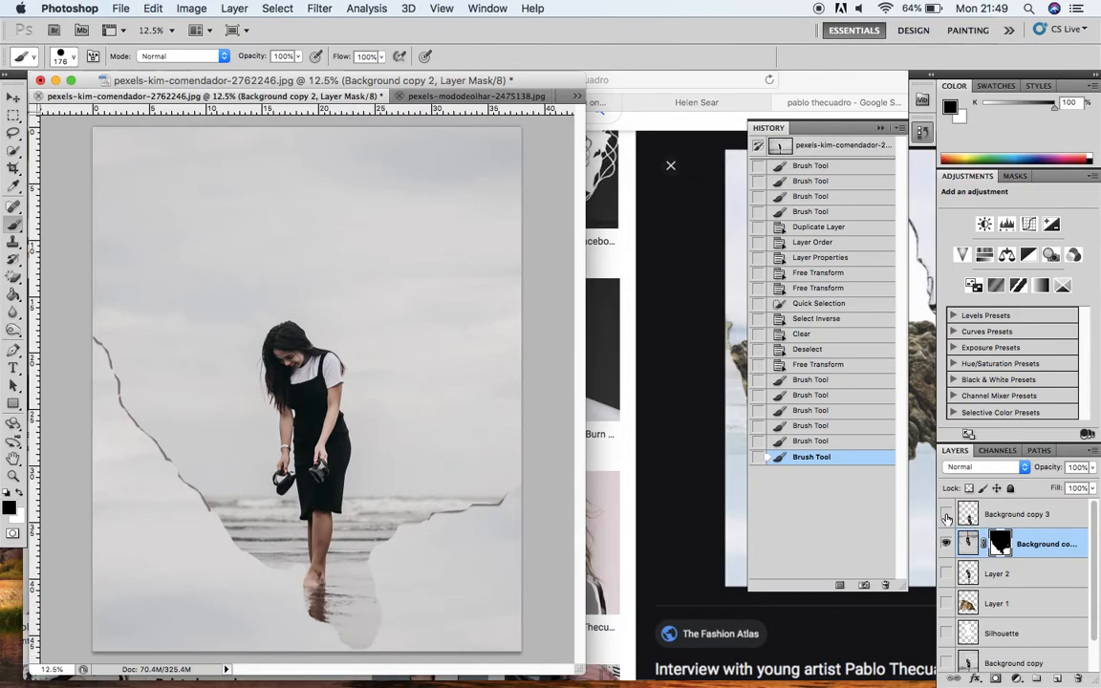
{"action": "left_click", "coordinate": [946, 514]}
{"action": "left_click", "coordinate": [946, 514]}
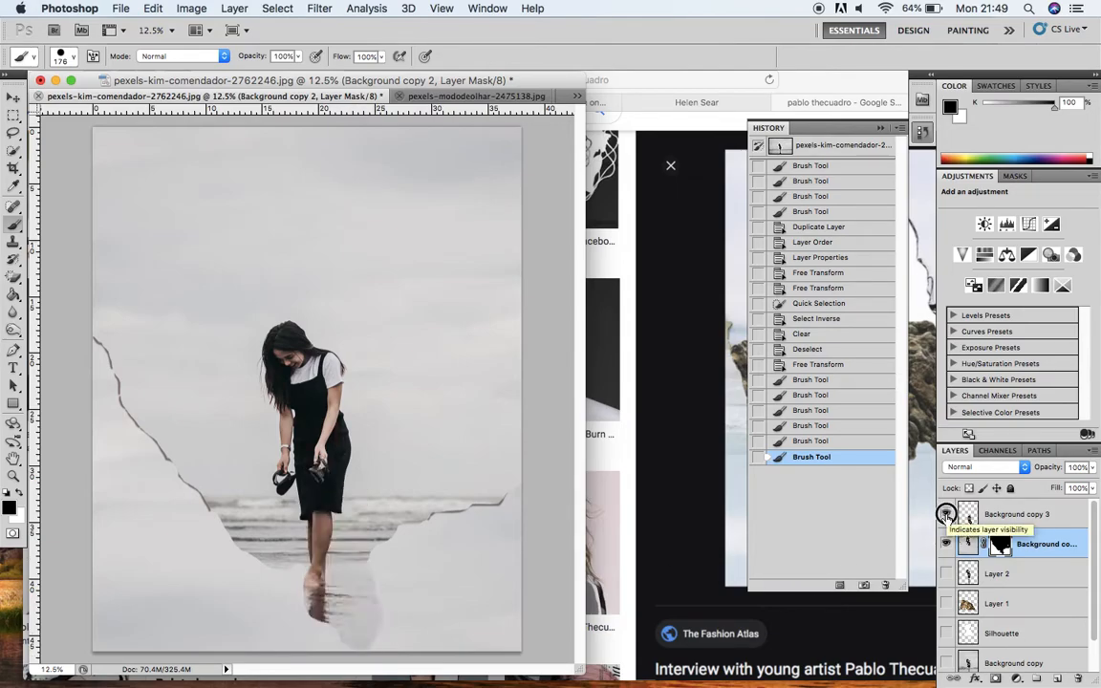
{"action": "left_click", "coordinate": [946, 515]}
Step: Reduce the brush to 48 px and paint black on the Background copy 2 mask around the upside-down woman's hair and arms
{"action": "key", "text": "super+equal"}
{"action": "key", "text": "super+equal"}
{"action": "key", "text": "super+equal"}
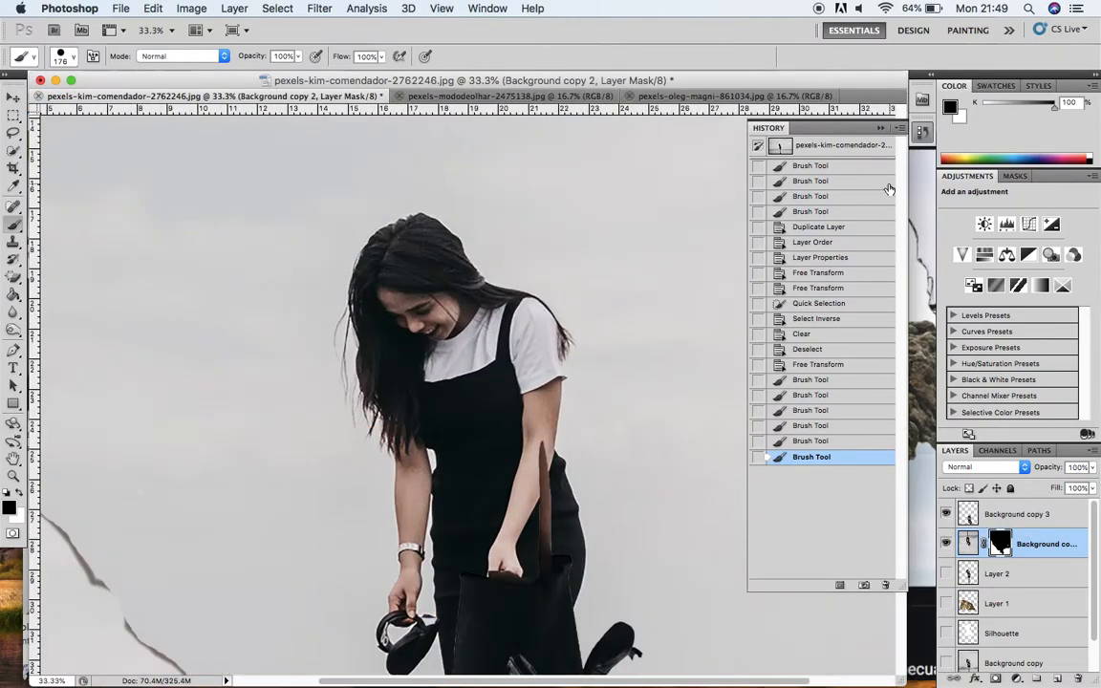
{"action": "left_click", "coordinate": [769, 127]}
{"action": "left_click_drag", "start_coordinate": [902, 314], "coordinate": [902, 459]}
{"action": "left_click_drag", "start_coordinate": [902, 252], "coordinate": [899, 643]}
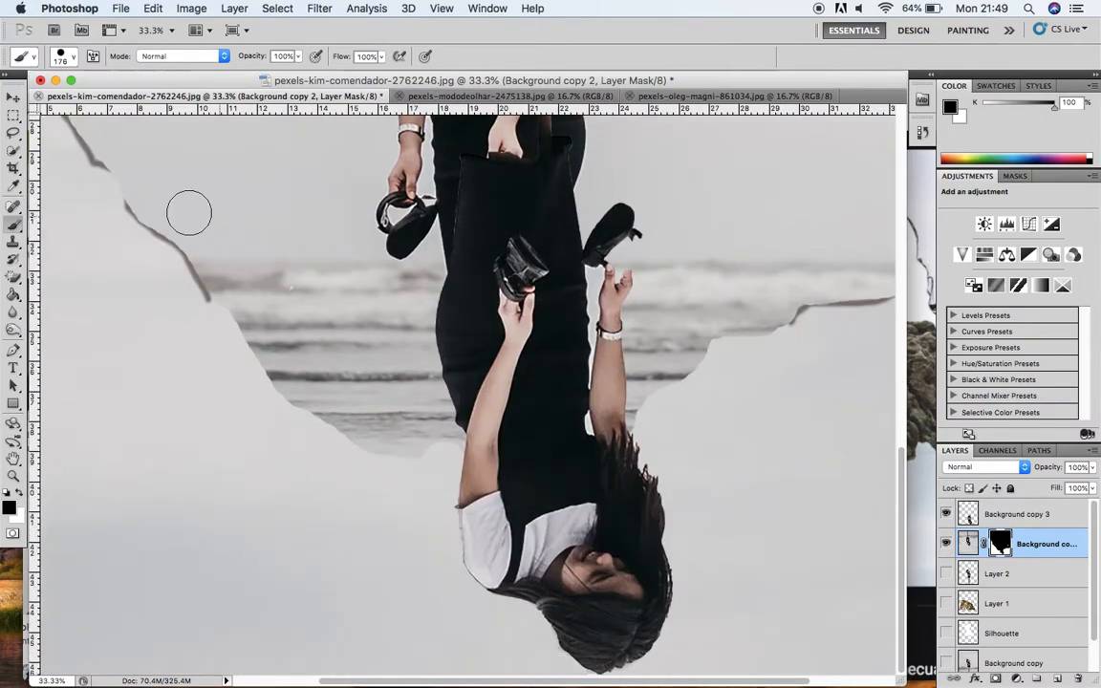
{"action": "left_click", "coordinate": [74, 59]}
{"action": "left_click_drag", "start_coordinate": [125, 96], "coordinate": [76, 97]}
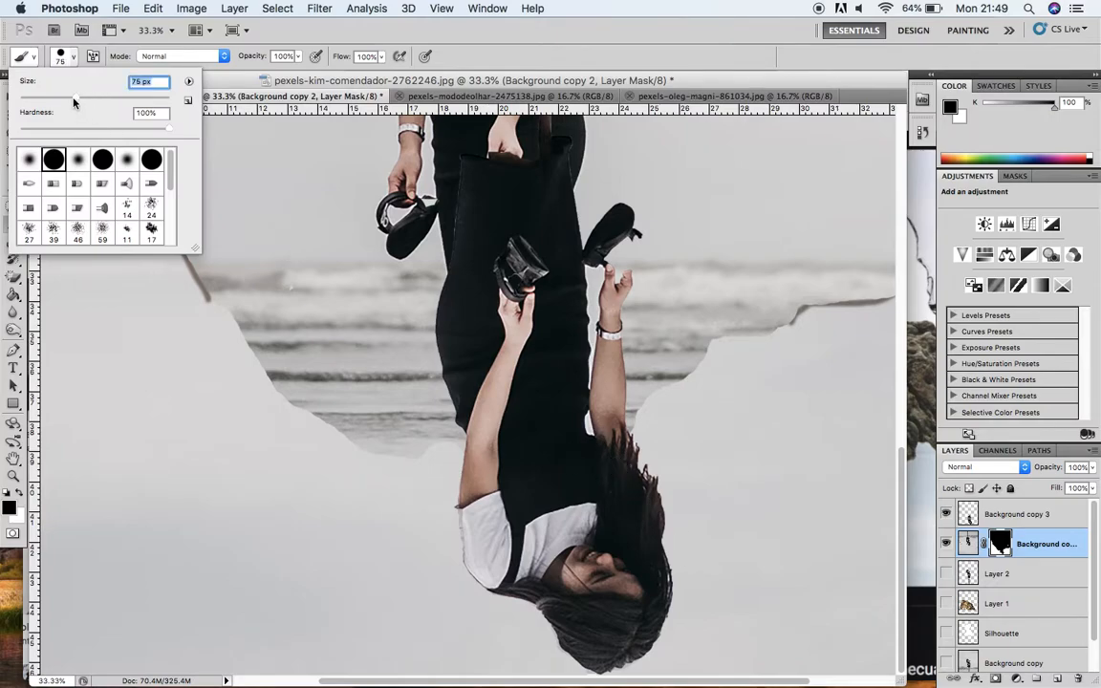
{"action": "left_click_drag", "start_coordinate": [63, 103], "coordinate": [51, 103]}
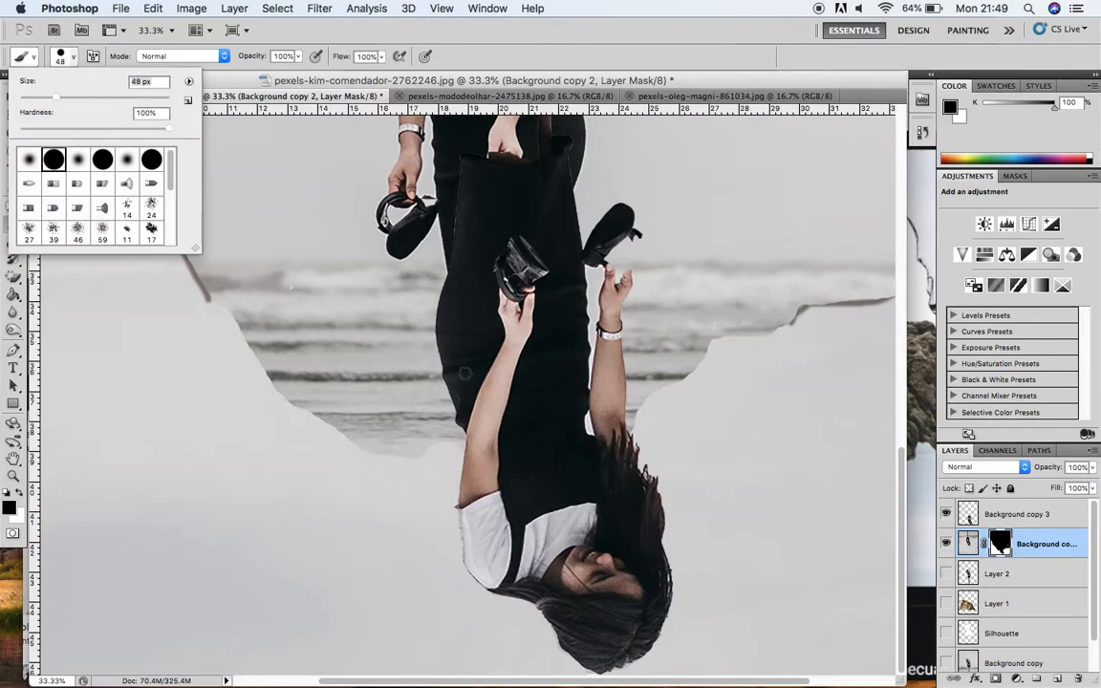
{"action": "key", "text": "Return"}
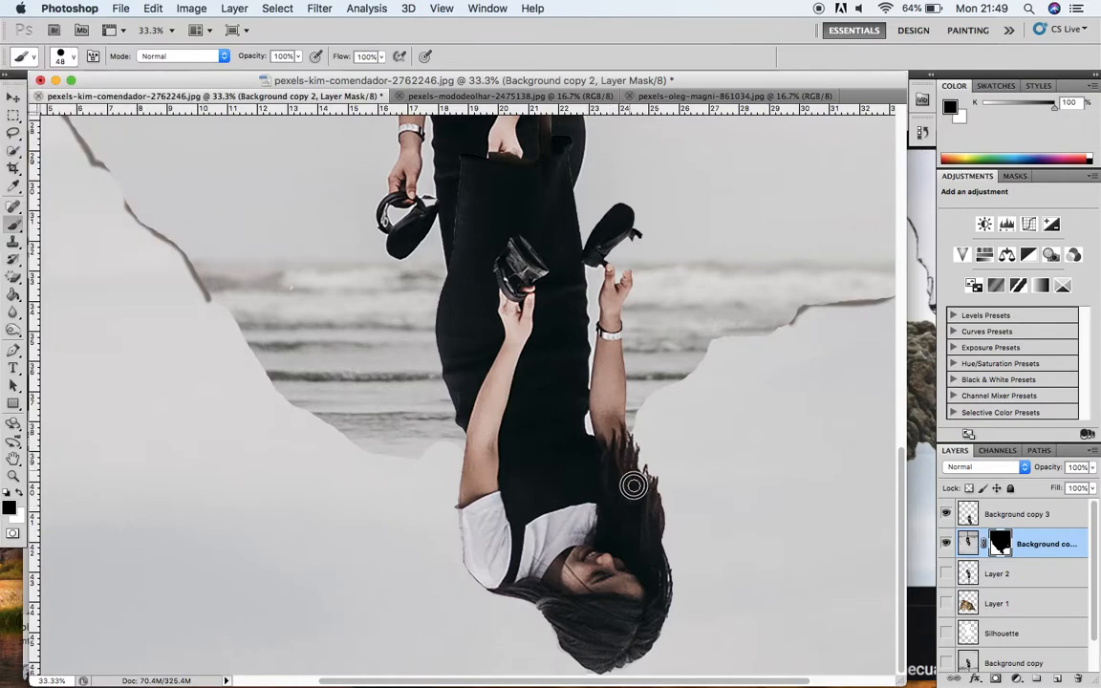
{"action": "mouse_move", "coordinate": [654, 487]}
{"action": "left_mouse_down"}
{"action": "mouse_move", "coordinate": [665, 574]}
{"action": "mouse_move", "coordinate": [657, 626]}
{"action": "mouse_move", "coordinate": [618, 656]}
{"action": "mouse_move", "coordinate": [569, 639]}
{"action": "mouse_move", "coordinate": [548, 610]}
{"action": "mouse_move", "coordinate": [487, 580]}
{"action": "mouse_move", "coordinate": [470, 543]}
{"action": "mouse_move", "coordinate": [468, 425]}
{"action": "left_mouse_up"}
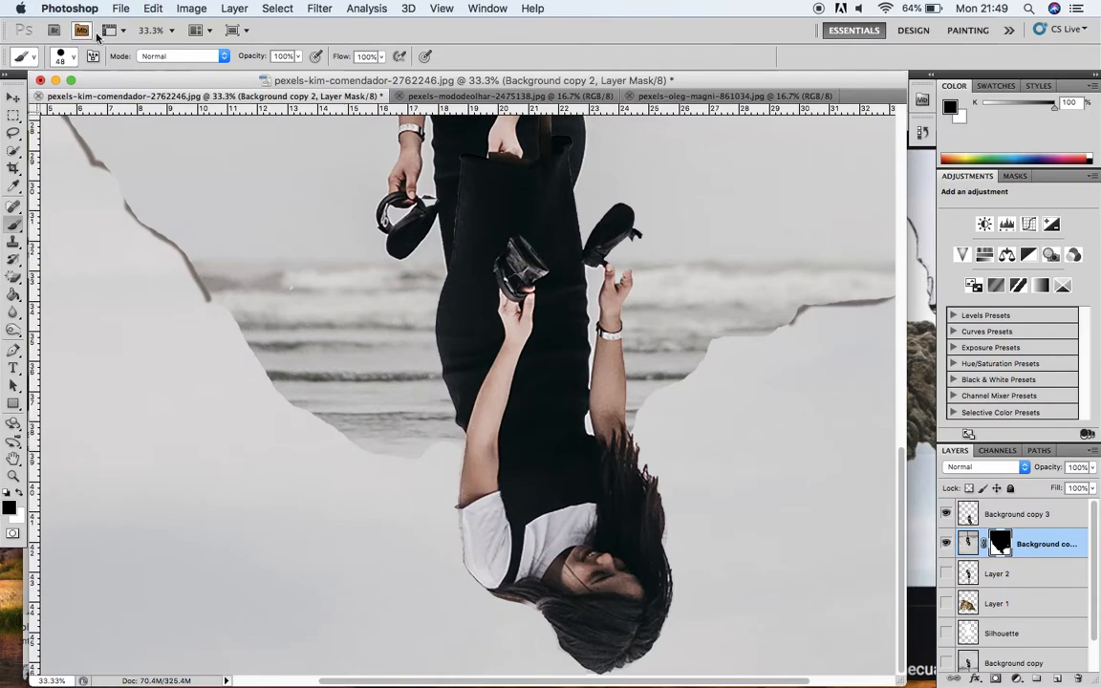
Step: Reduce the brush to 22 px and refine the mask in black along the upside-down woman's hair
{"action": "left_click", "coordinate": [72, 57]}
{"action": "left_click", "coordinate": [36, 98]}
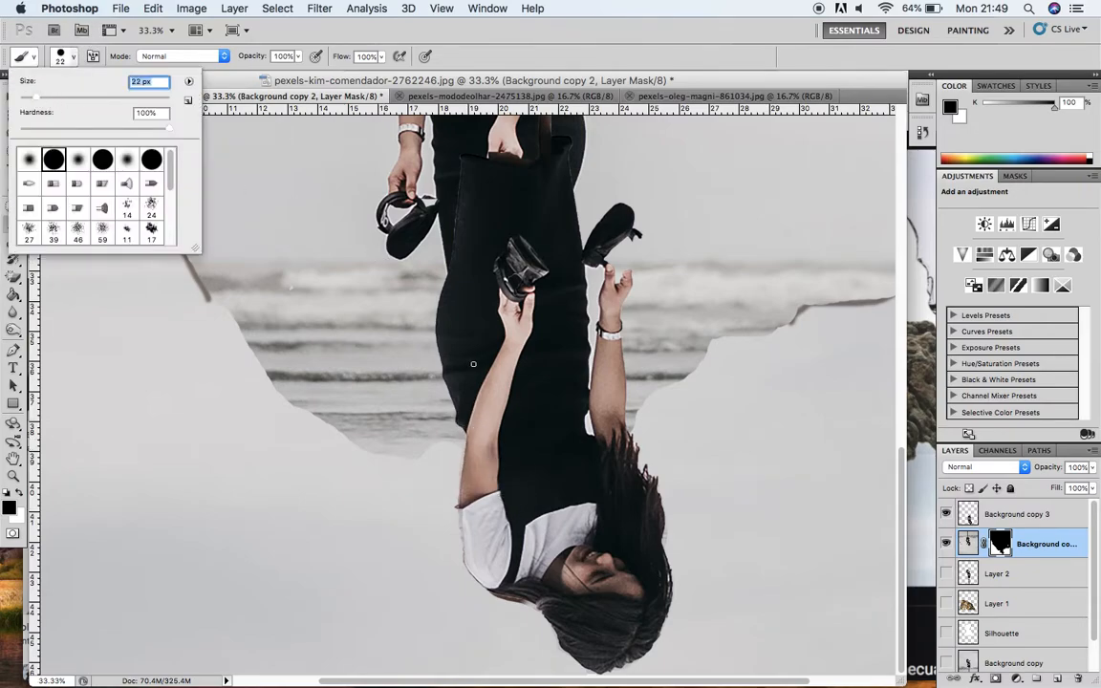
{"action": "left_click_drag", "start_coordinate": [632, 466], "coordinate": [629, 442]}
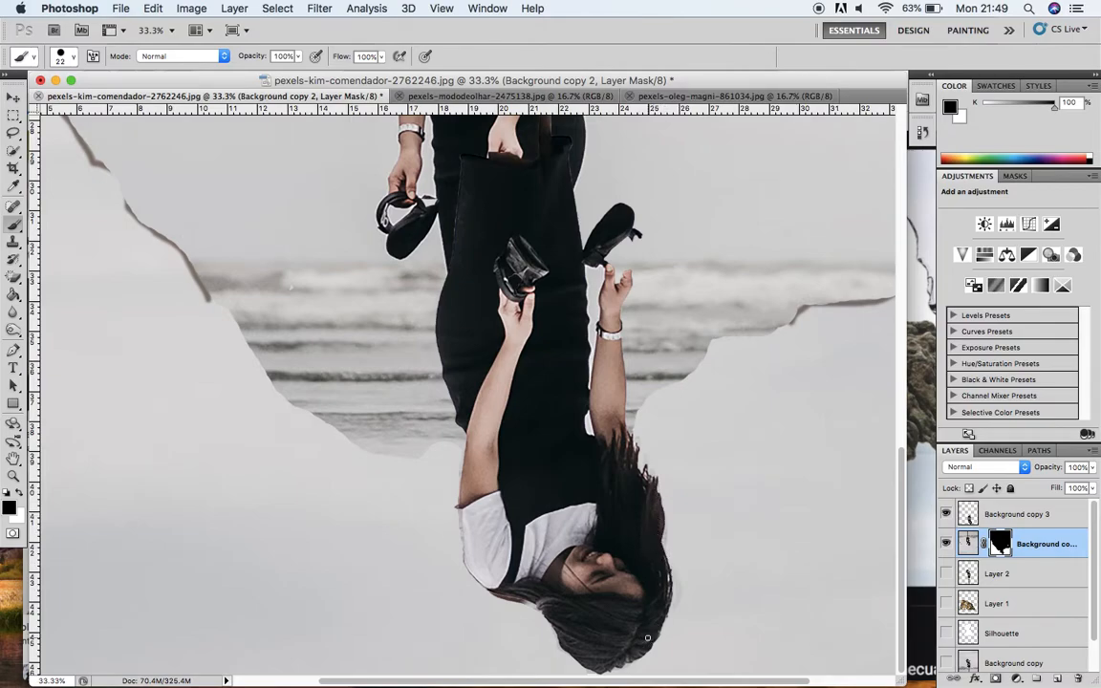
Step: Hide Background copy 3 and reshape the Background copy 2 mask edge around the standing woman's feet with a 71 px brush in white and black
{"action": "left_click", "coordinate": [946, 514]}
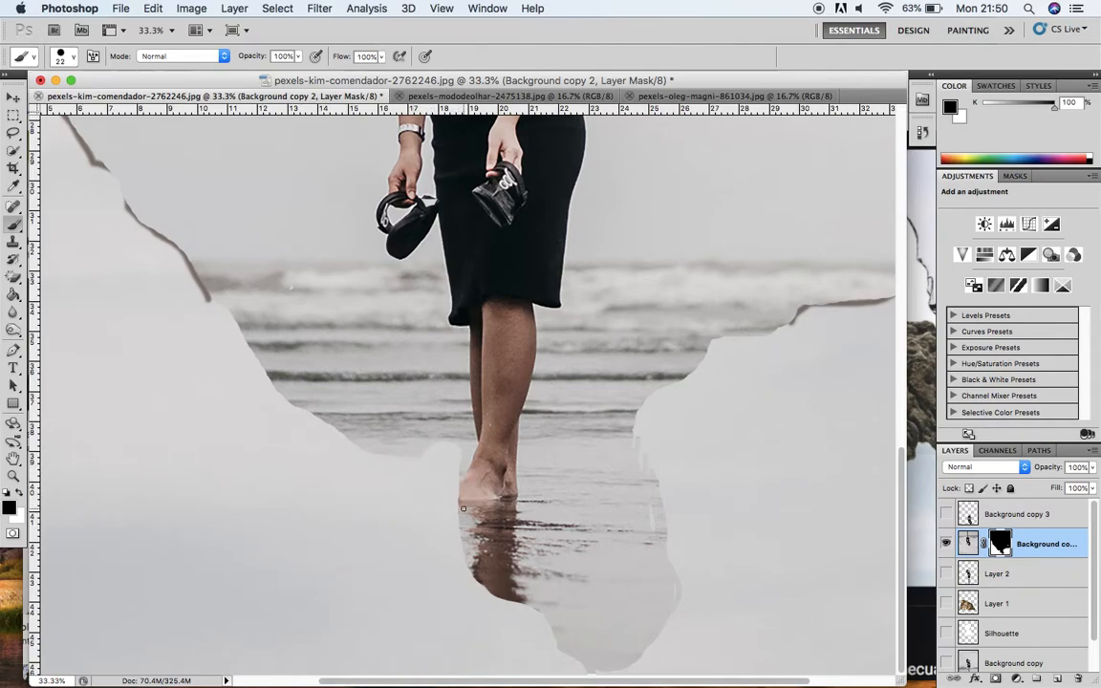
{"action": "left_click", "coordinate": [18, 494]}
{"action": "left_click", "coordinate": [72, 57]}
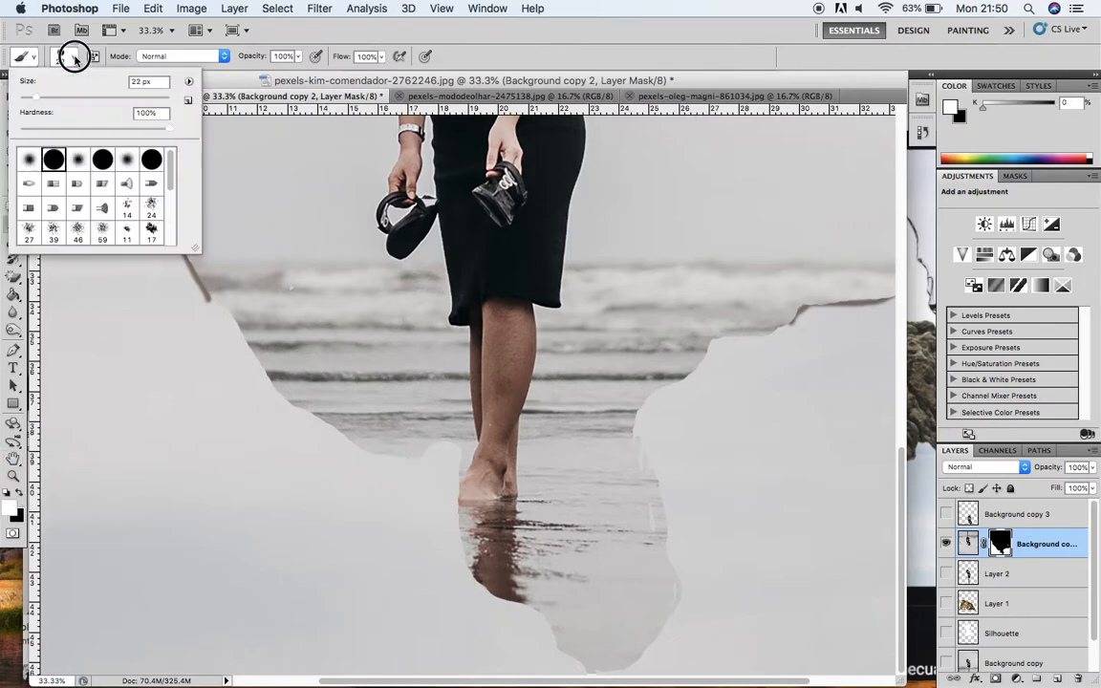
{"action": "left_click", "coordinate": [72, 98]}
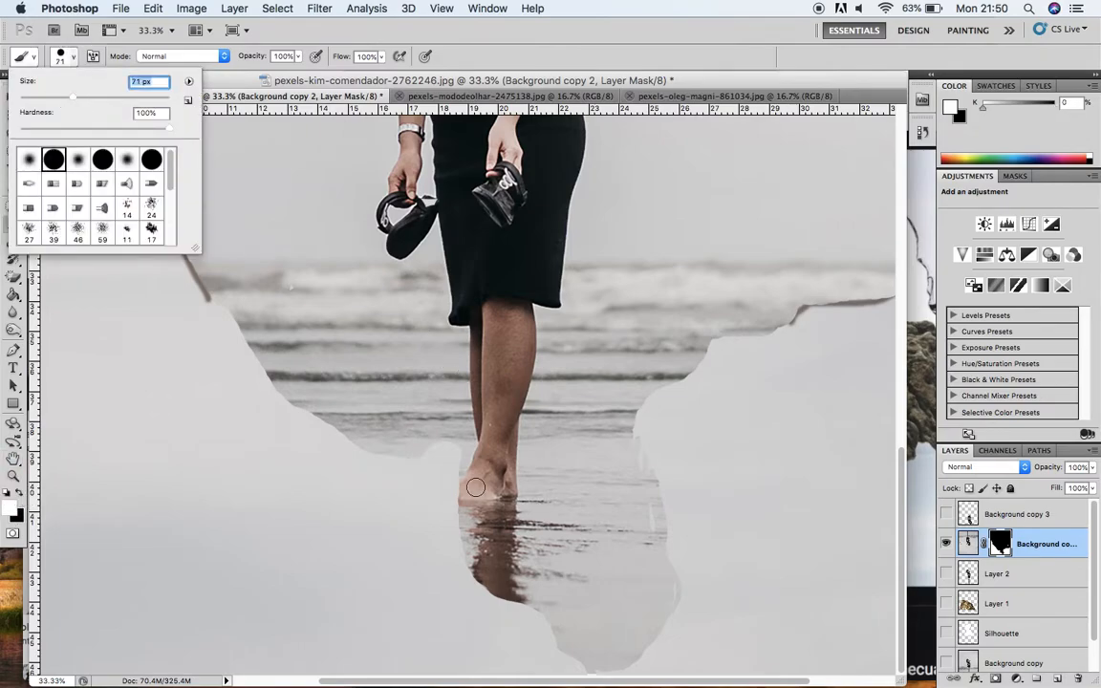
{"action": "mouse_move", "coordinate": [392, 446]}
{"action": "left_mouse_down"}
{"action": "mouse_move", "coordinate": [438, 510]}
{"action": "mouse_move", "coordinate": [433, 467]}
{"action": "mouse_move", "coordinate": [331, 404]}
{"action": "mouse_move", "coordinate": [359, 456]}
{"action": "mouse_move", "coordinate": [383, 465]}
{"action": "mouse_move", "coordinate": [390, 445]}
{"action": "mouse_move", "coordinate": [428, 468]}
{"action": "mouse_move", "coordinate": [470, 546]}
{"action": "mouse_move", "coordinate": [421, 421]}
{"action": "mouse_move", "coordinate": [452, 462]}
{"action": "mouse_move", "coordinate": [462, 453]}
{"action": "mouse_move", "coordinate": [466, 485]}
{"action": "mouse_move", "coordinate": [494, 482]}
{"action": "mouse_move", "coordinate": [550, 563]}
{"action": "mouse_move", "coordinate": [513, 535]}
{"action": "mouse_move", "coordinate": [483, 445]}
{"action": "mouse_move", "coordinate": [524, 423]}
{"action": "mouse_move", "coordinate": [517, 391]}
{"action": "left_mouse_up"}
{"action": "left_click", "coordinate": [19, 492]}
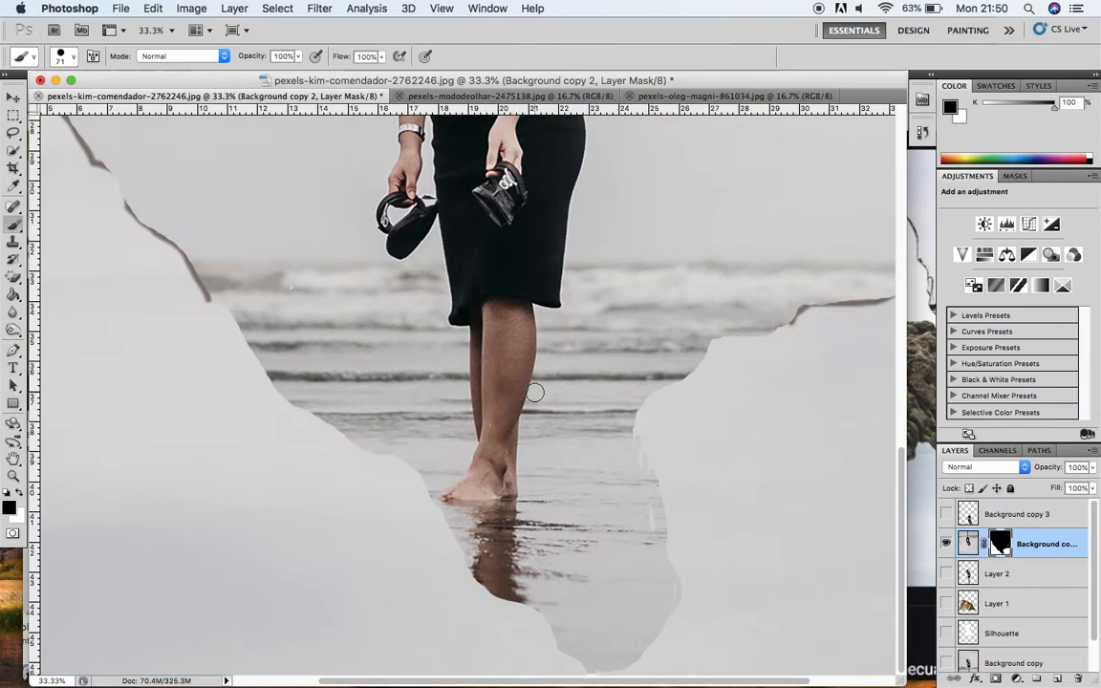
Step: Fit the whole collage in view and enlarge its document window, returning to Photoshop from the browser
{"action": "key", "text": "super+minus"}
{"action": "key", "text": "super+minus"}
{"action": "key", "text": "super+minus"}
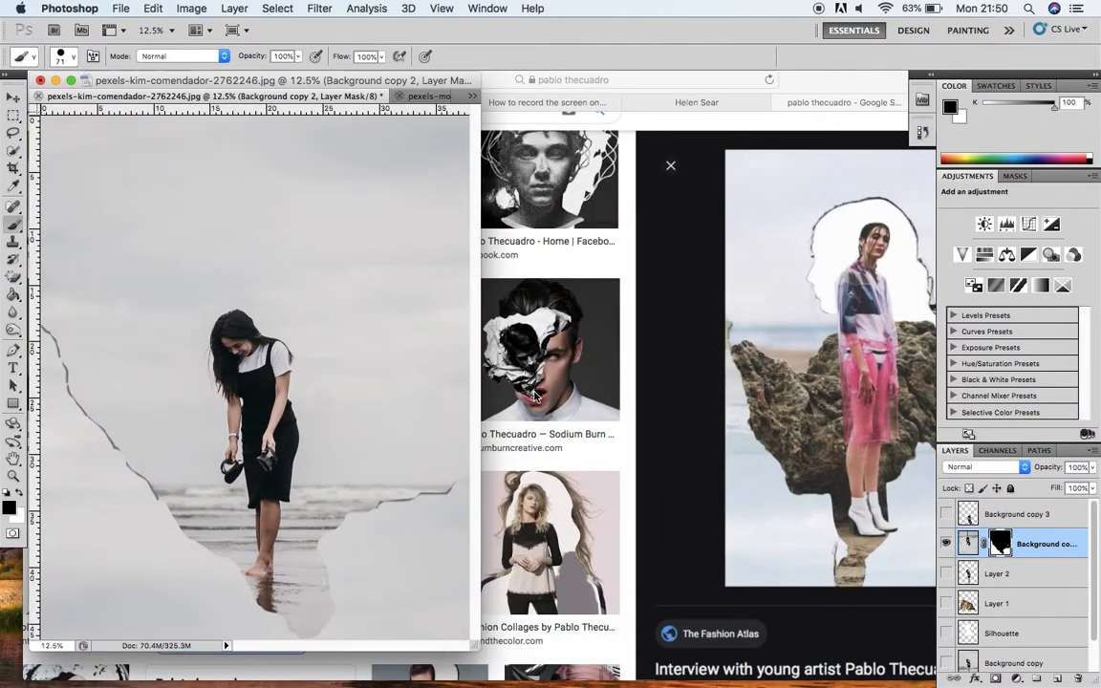
{"action": "left_click", "coordinate": [476, 653]}
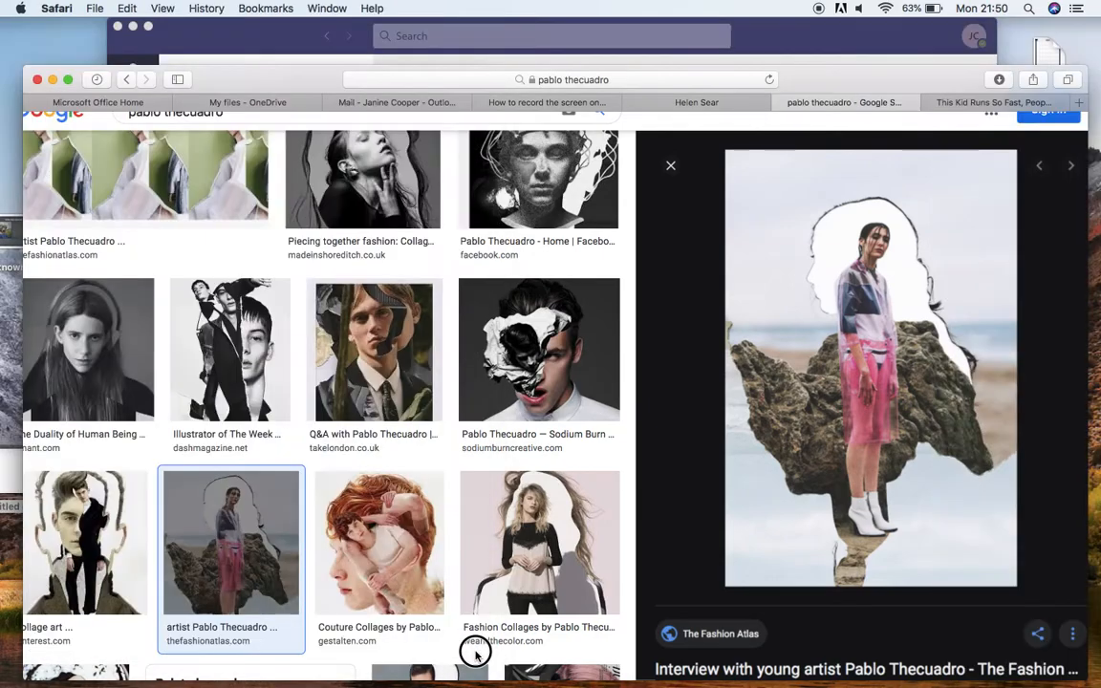
{"action": "mouse_move", "coordinate": [513, 682]}
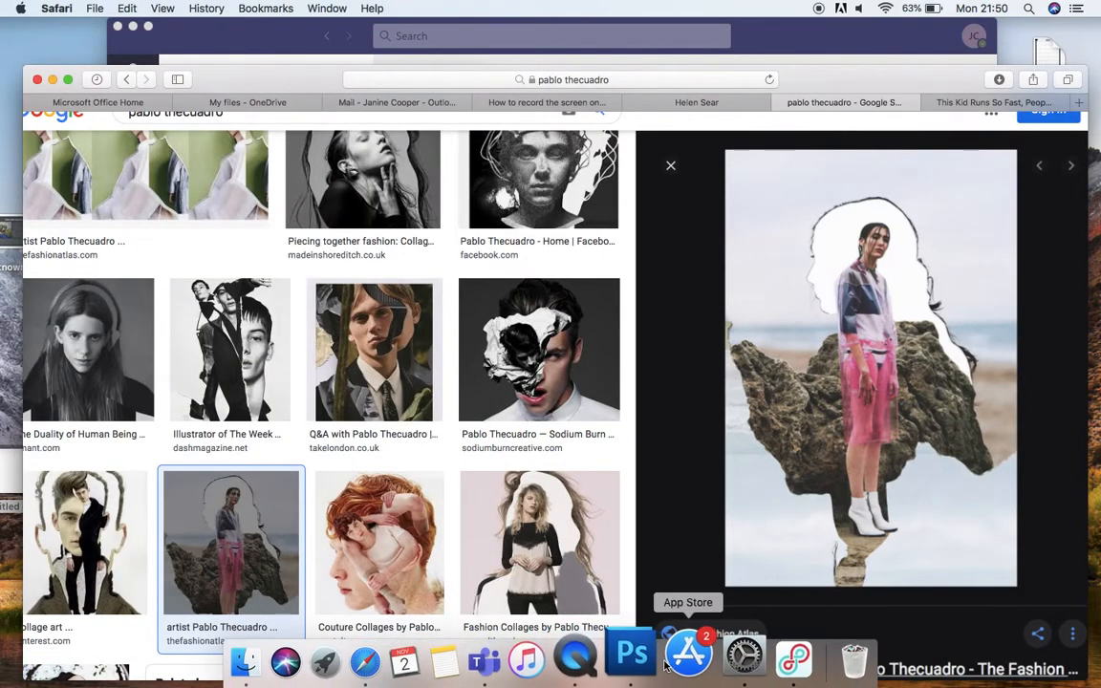
{"action": "left_click", "coordinate": [650, 659]}
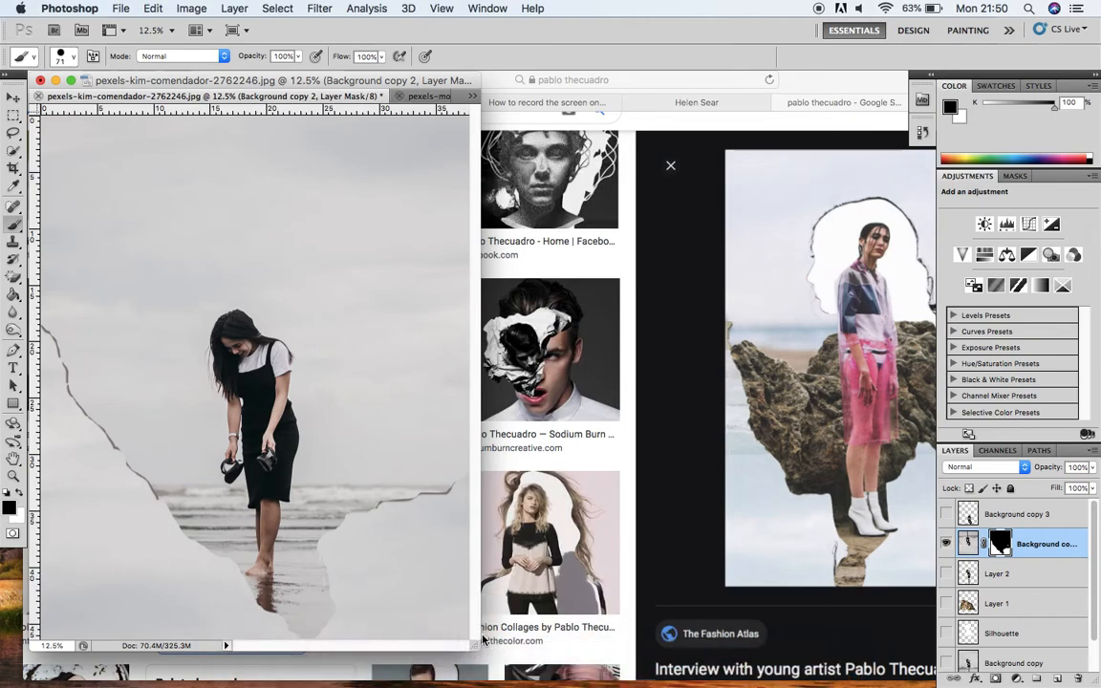
{"action": "left_click_drag", "start_coordinate": [479, 647], "coordinate": [545, 665]}
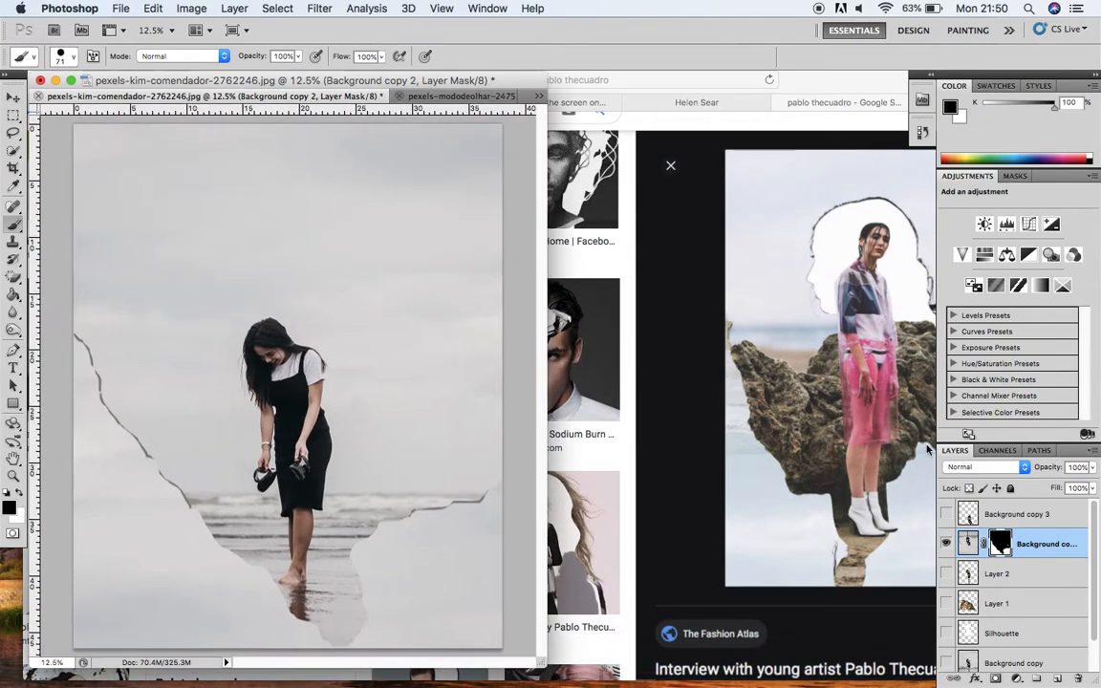
Step: Show Background copy 3, Layer 2, Layer 1, Silhouette and Background copy again
{"action": "left_click", "coordinate": [946, 514]}
{"action": "left_click_drag", "start_coordinate": [949, 573], "coordinate": [948, 662]}
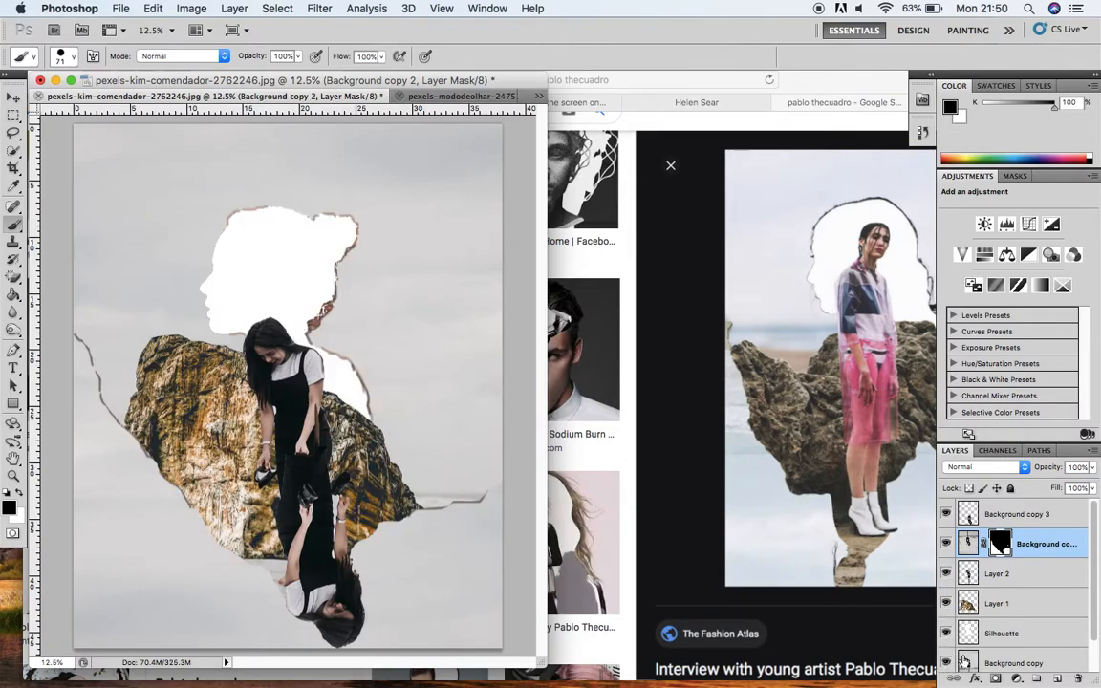
{"action": "scroll", "coordinate": [1095, 594], "scroll_direction": "down", "scroll_amount": 2}
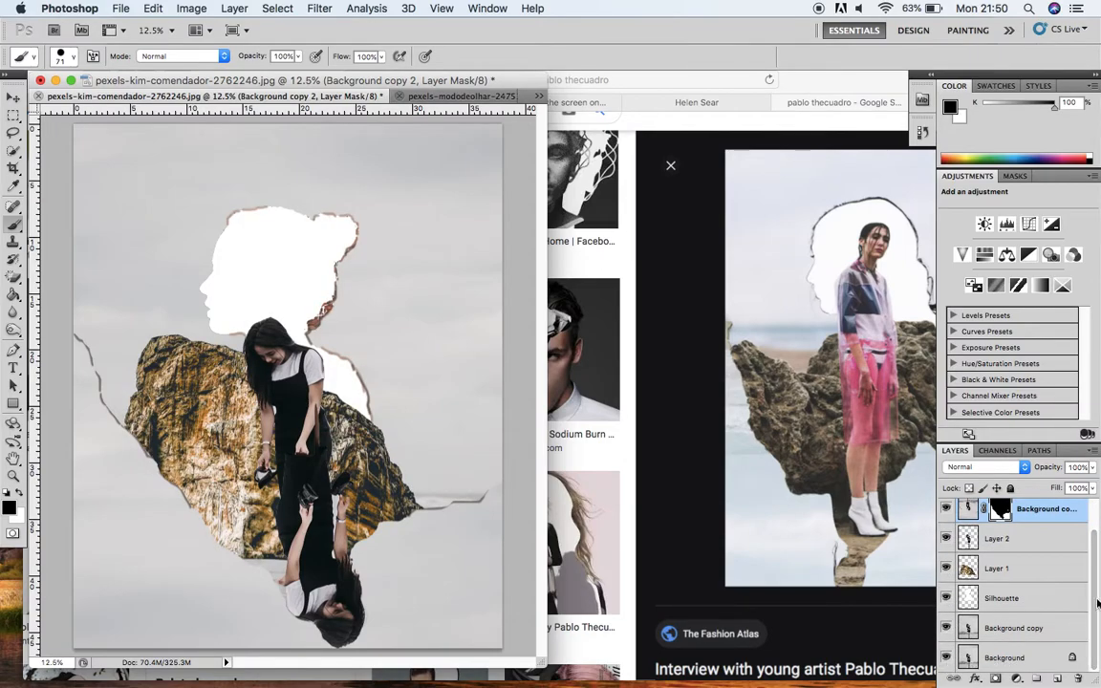
{"action": "scroll", "coordinate": [1095, 592], "scroll_direction": "up", "scroll_amount": 2}
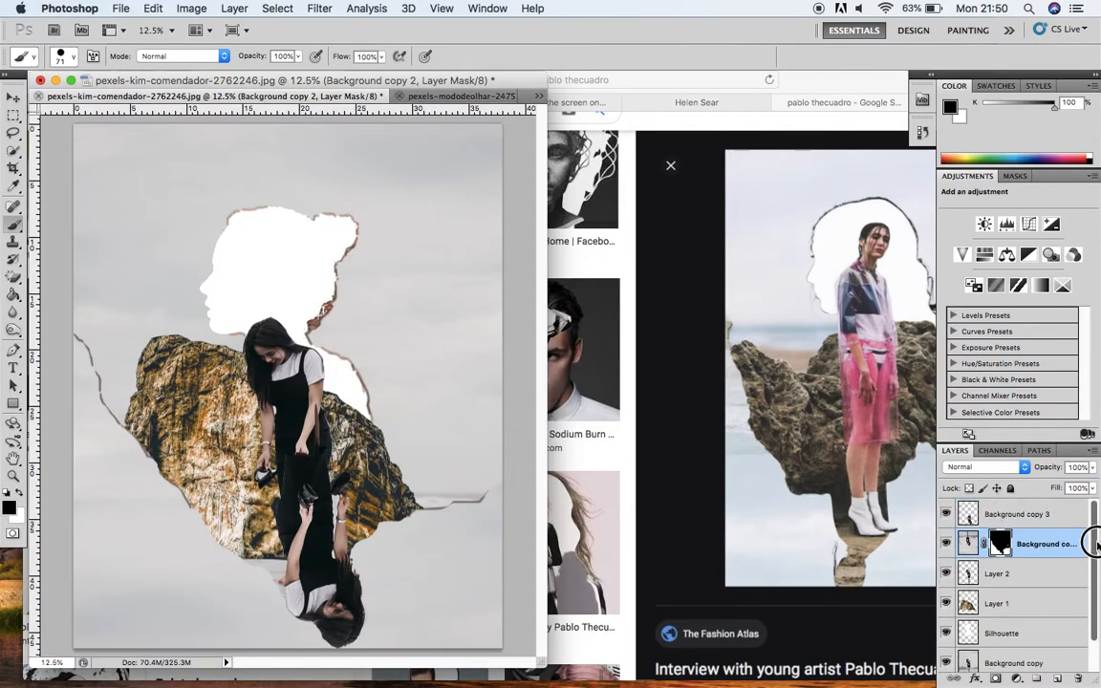
Step: Hide Background copy 3 with the upside-down woman and delete that layer
{"action": "left_click", "coordinate": [948, 514]}
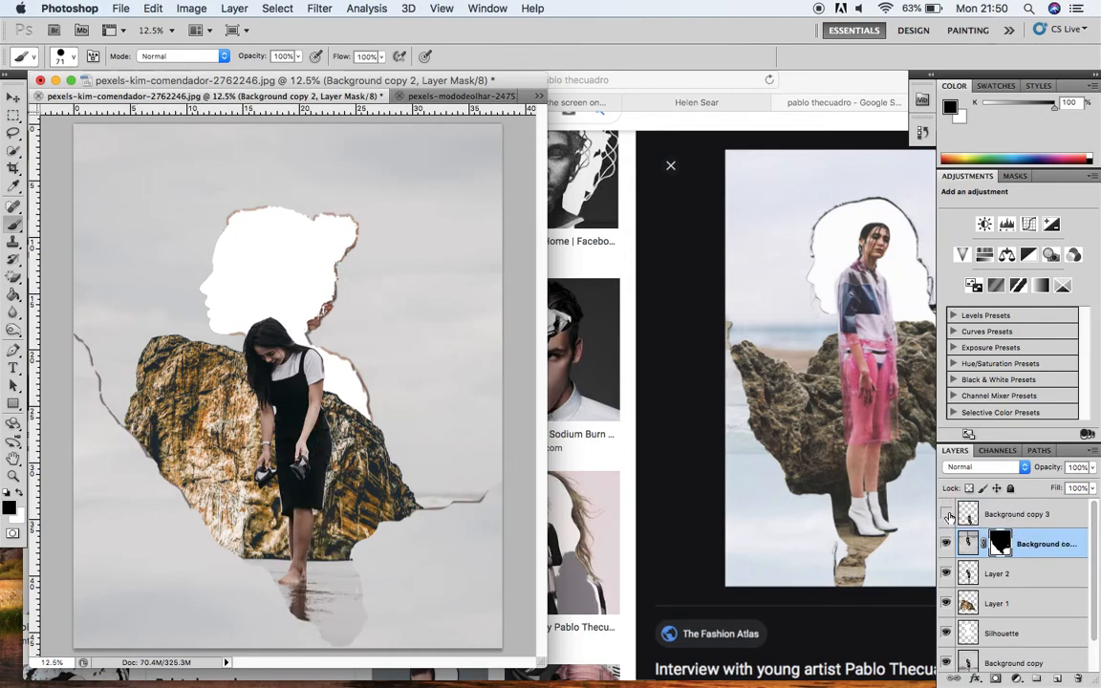
{"action": "left_click", "coordinate": [1038, 516]}
{"action": "left_click_drag", "start_coordinate": [1038, 516], "coordinate": [1080, 681]}
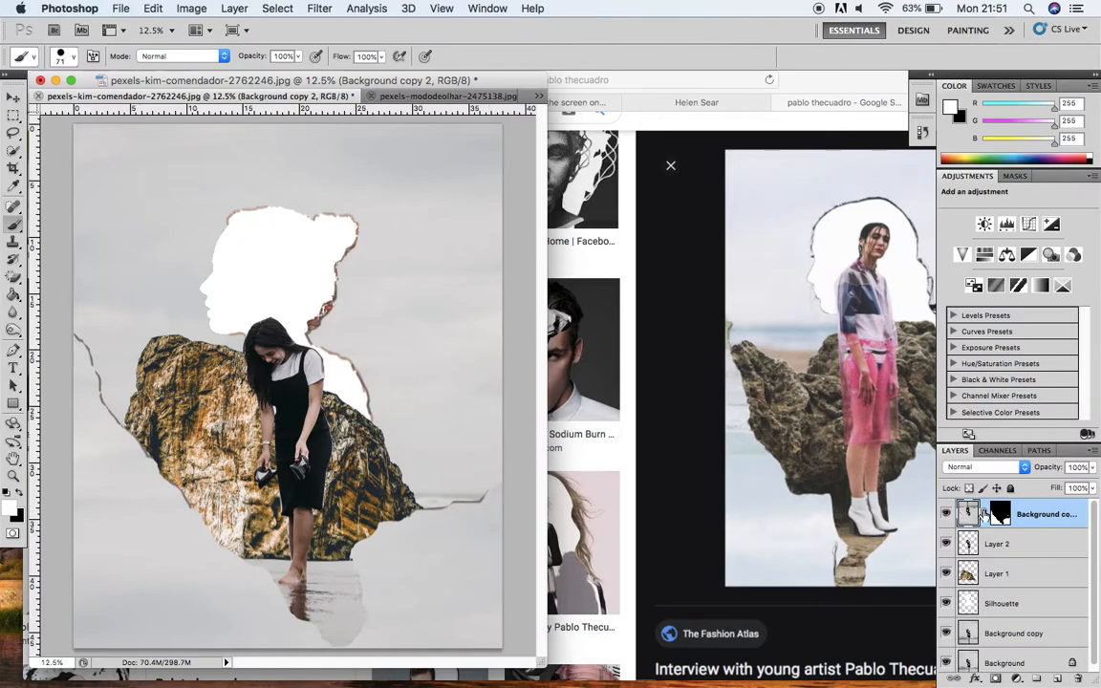
Step: Add a Photo Filter adjustment layer above Background copy 2 using Cooling Filter (80) at 8% density
{"action": "left_click", "coordinate": [1050, 256]}
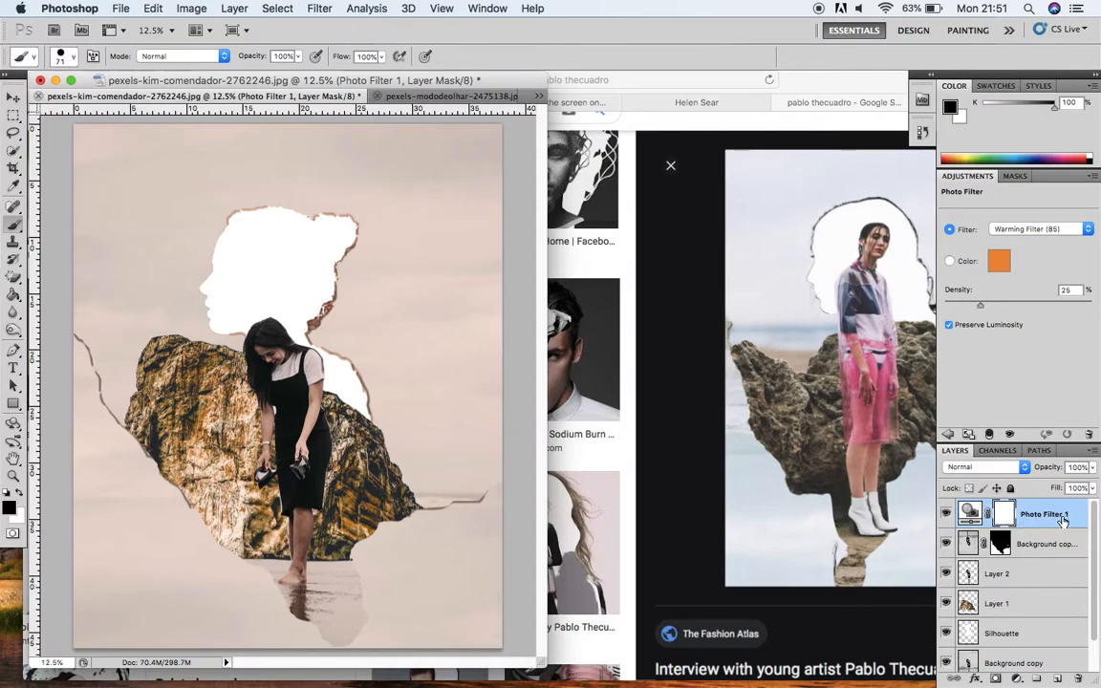
{"action": "left_click", "coordinate": [1088, 230]}
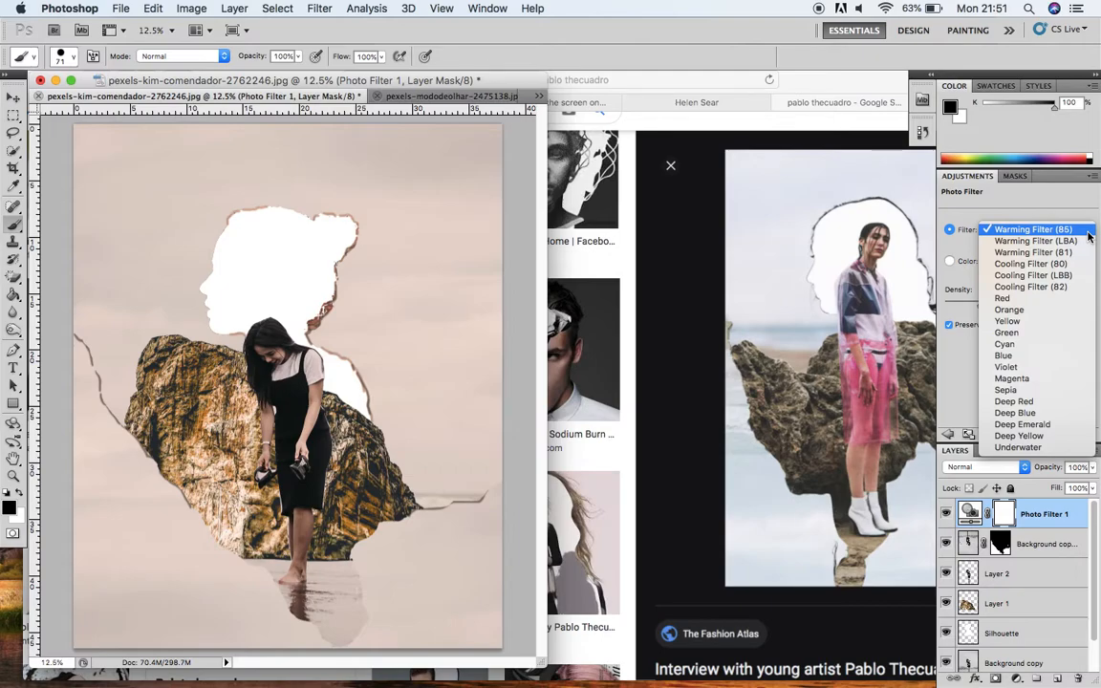
{"action": "left_click", "coordinate": [1069, 264]}
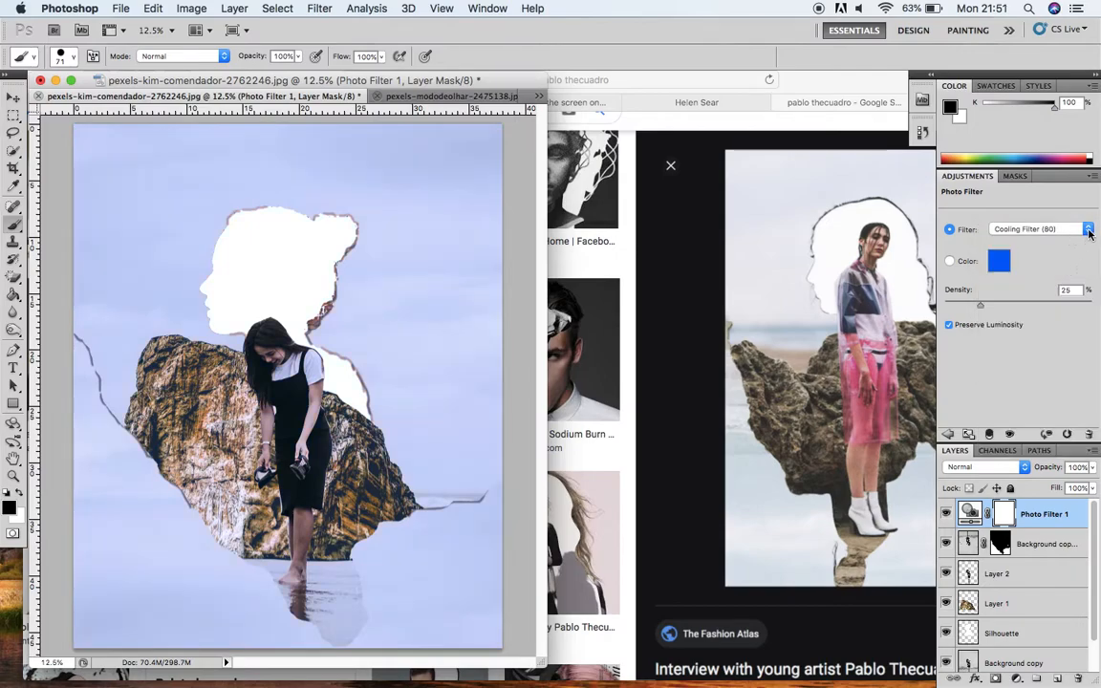
{"action": "left_click_drag", "start_coordinate": [980, 304], "coordinate": [956, 312]}
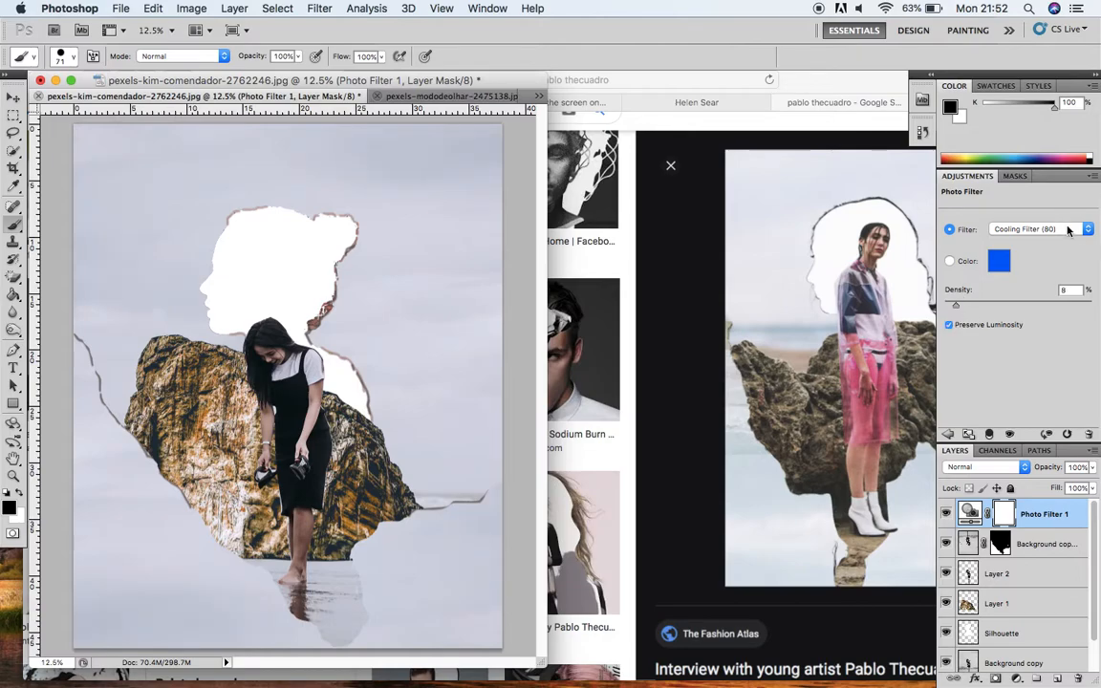
Step: Try Cooling Filter (LBB) on the photo filter layer, and settle on Cooling Filter (82) at 5% density
{"action": "mouse_move", "coordinate": [1063, 230]}
{"action": "left_mouse_down"}
{"action": "mouse_move", "coordinate": [1076, 243]}
{"action": "mouse_move", "coordinate": [1062, 250]}
{"action": "left_mouse_up"}
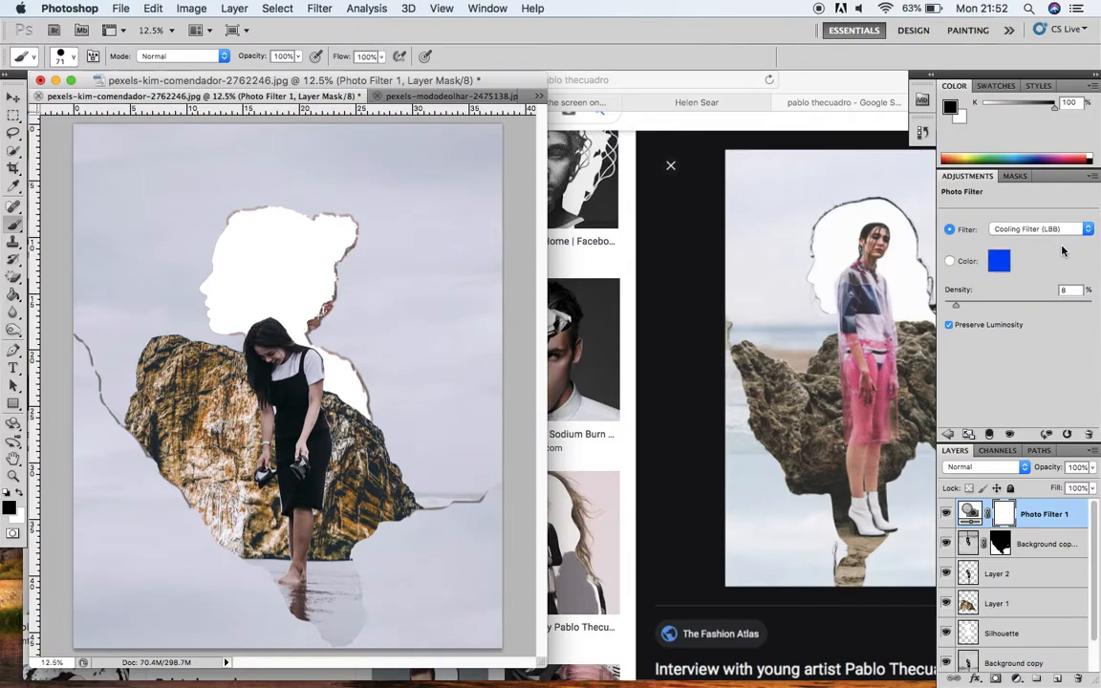
{"action": "left_click_drag", "start_coordinate": [955, 306], "coordinate": [955, 307]}
{"action": "left_click_drag", "start_coordinate": [1086, 235], "coordinate": [1059, 247]}
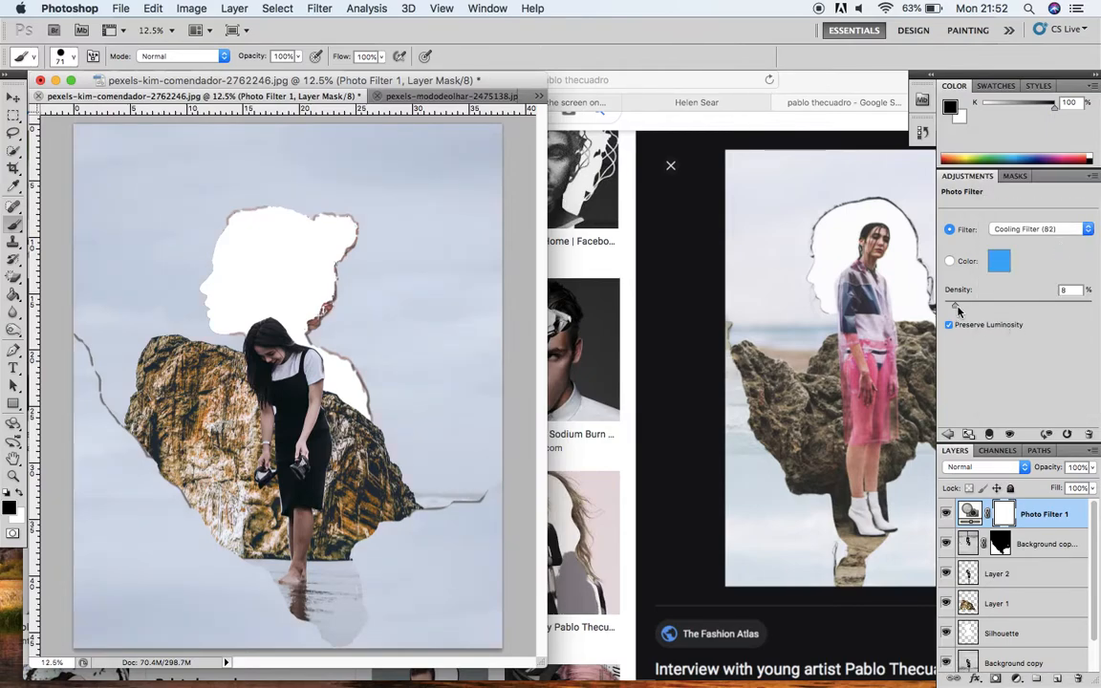
{"action": "left_click_drag", "start_coordinate": [956, 310], "coordinate": [953, 309]}
{"action": "left_click_drag", "start_coordinate": [954, 311], "coordinate": [951, 307]}
Step: Move Photo Filter 1 below the masked Background copy 2 layer and back to the top of the layer stack
{"action": "left_click_drag", "start_coordinate": [1051, 516], "coordinate": [1052, 554]}
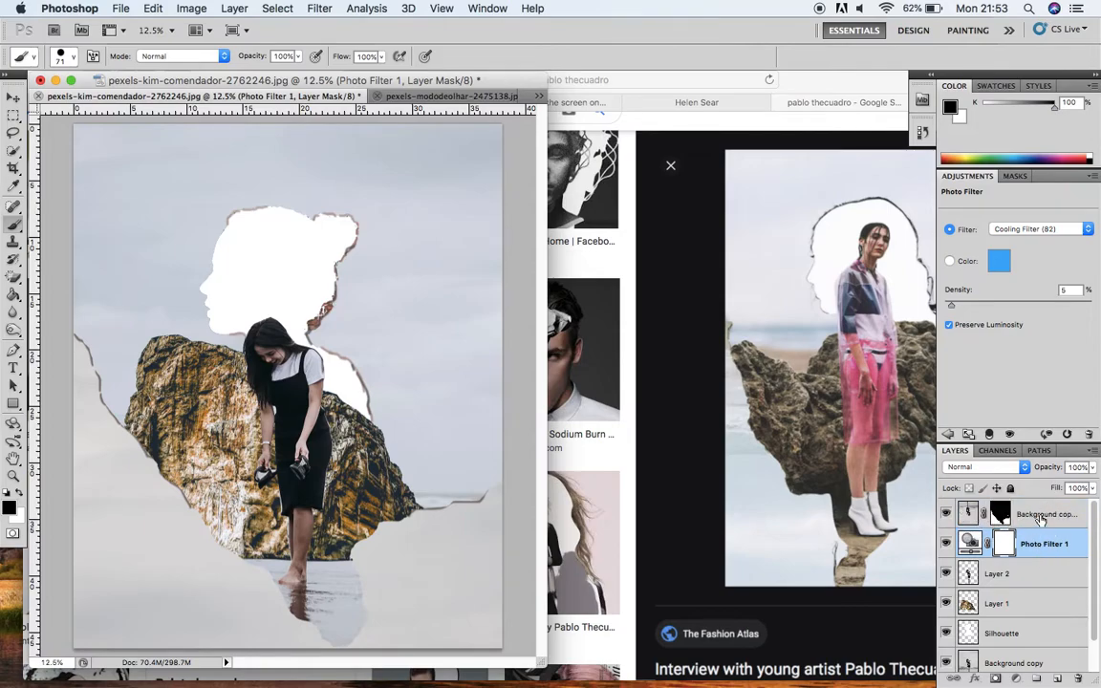
{"action": "left_click_drag", "start_coordinate": [1040, 545], "coordinate": [1046, 505]}
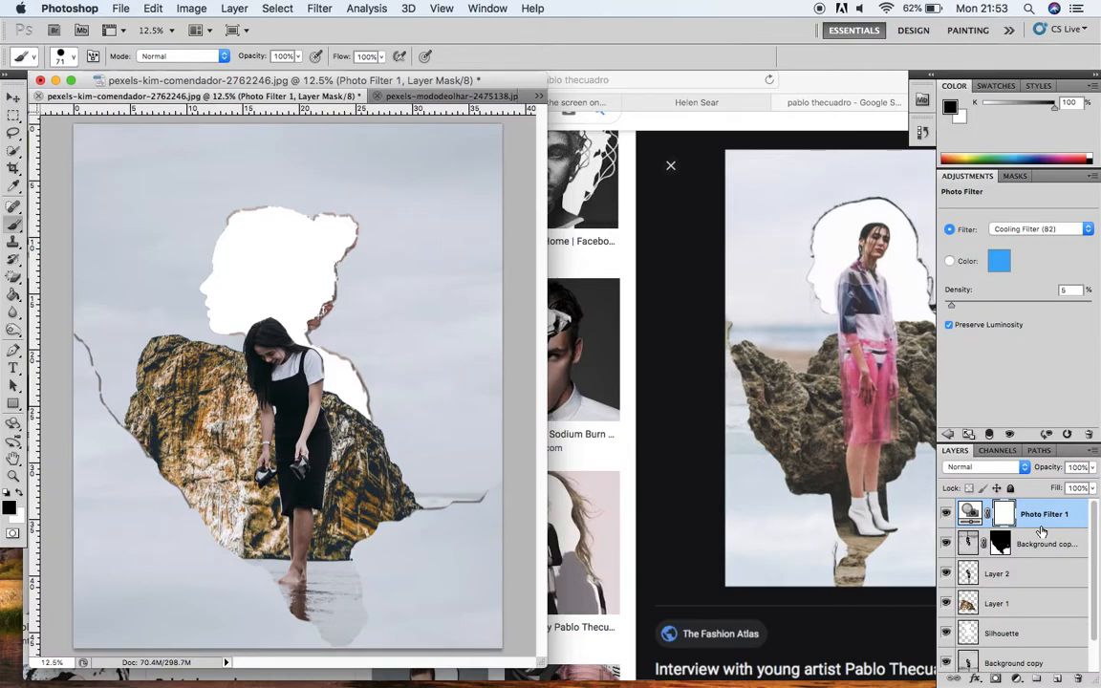
{"action": "left_click_drag", "start_coordinate": [1096, 563], "coordinate": [1098, 520]}
Step: Save the layered collage as Pablo1.psd in Downloads in Photoshop format with Maximize Compatibility on
{"action": "left_click", "coordinate": [120, 9]}
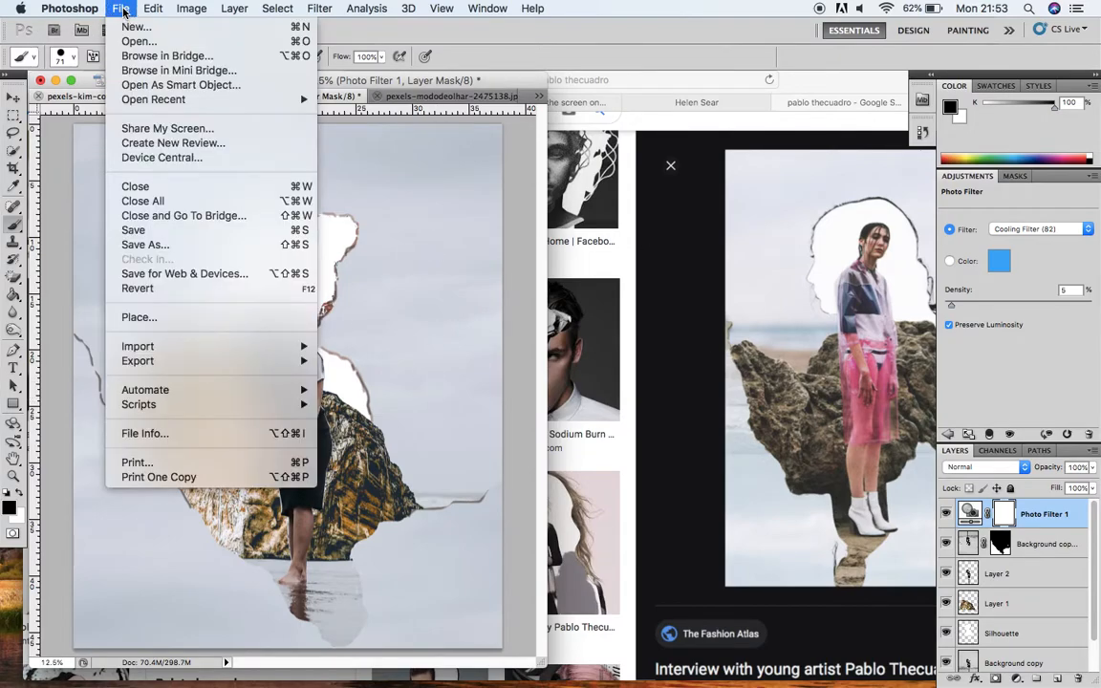
{"action": "left_click", "coordinate": [135, 245]}
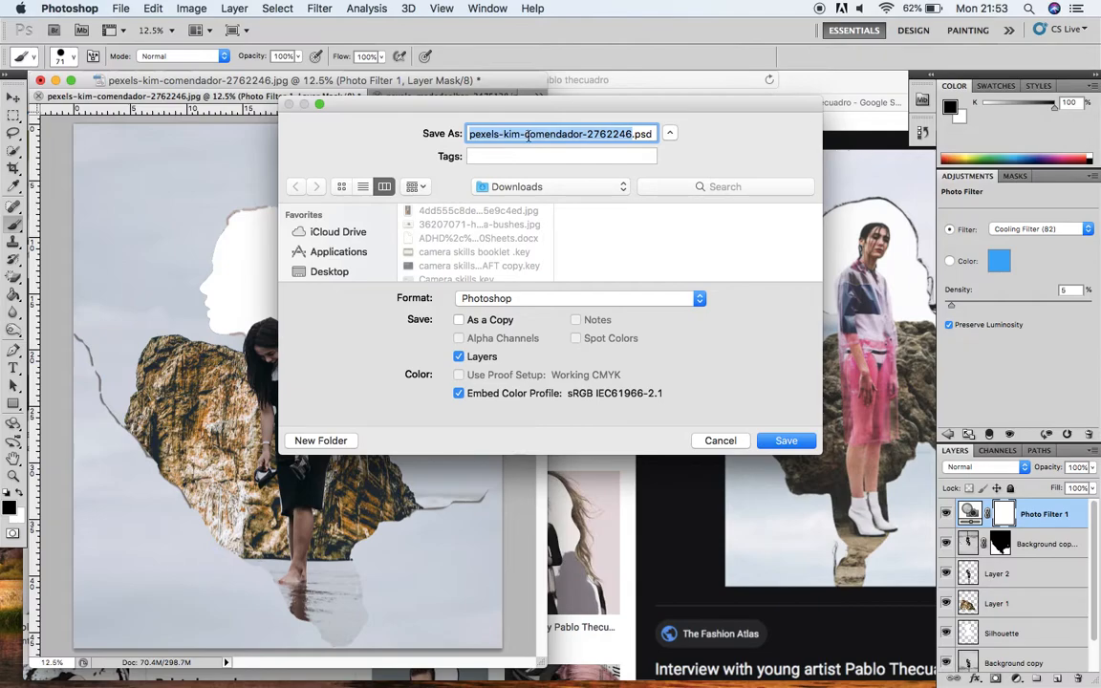
{"action": "type", "text": "Pablo1"}
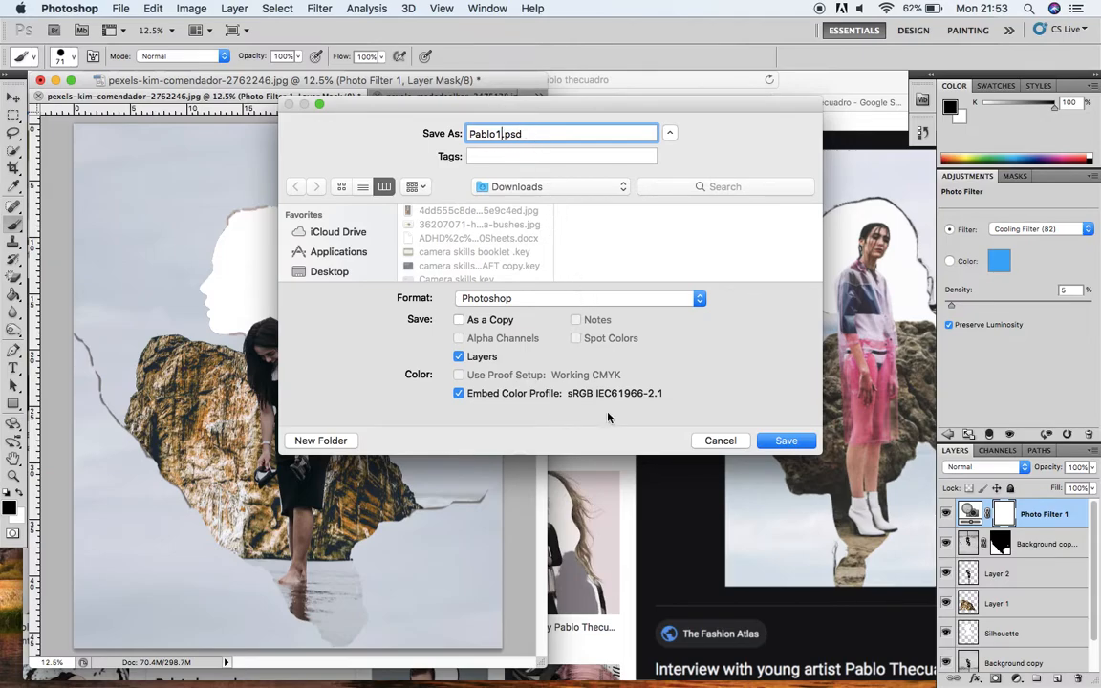
{"action": "left_click", "coordinate": [784, 440]}
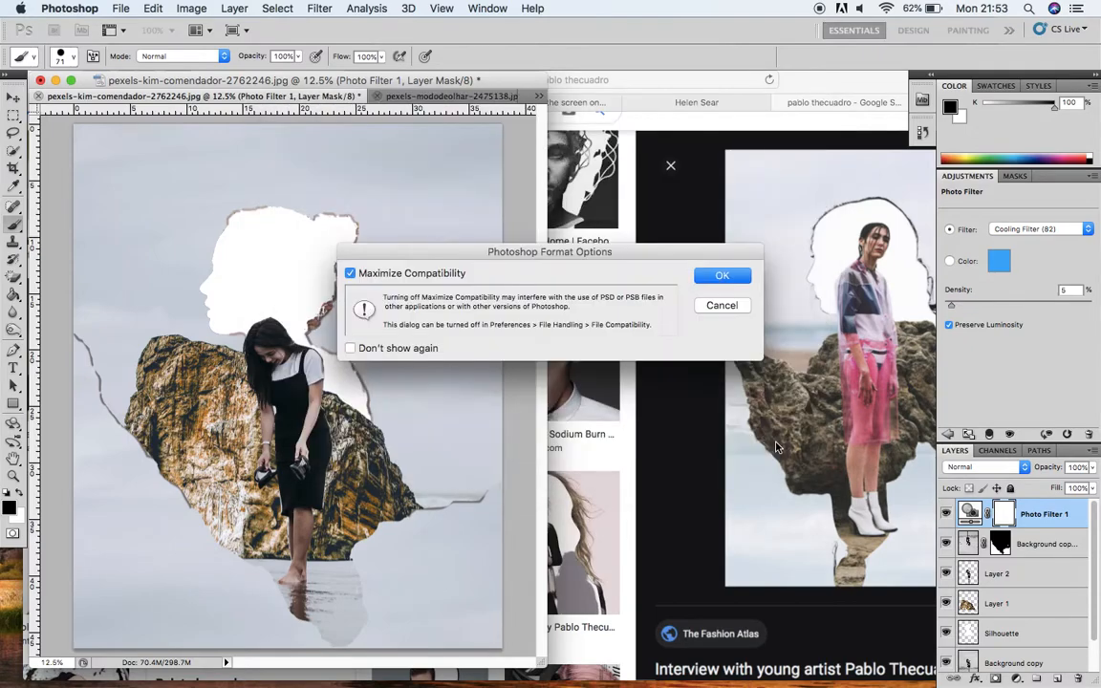
{"action": "left_click", "coordinate": [725, 278]}
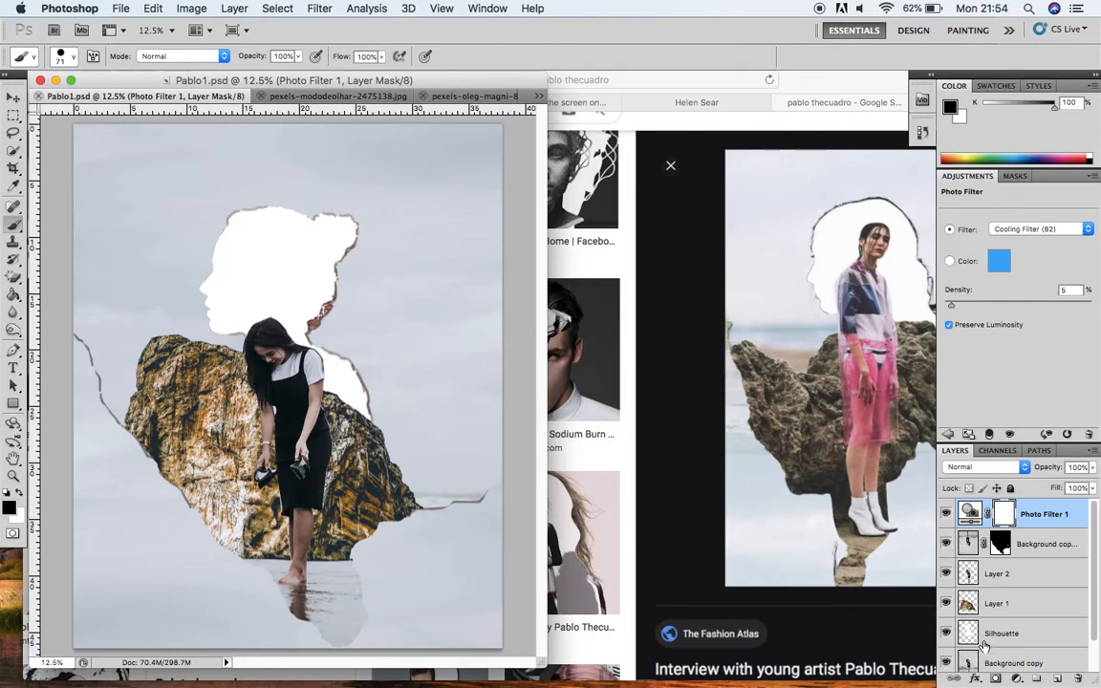
{"action": "left_click", "coordinate": [922, 133]}
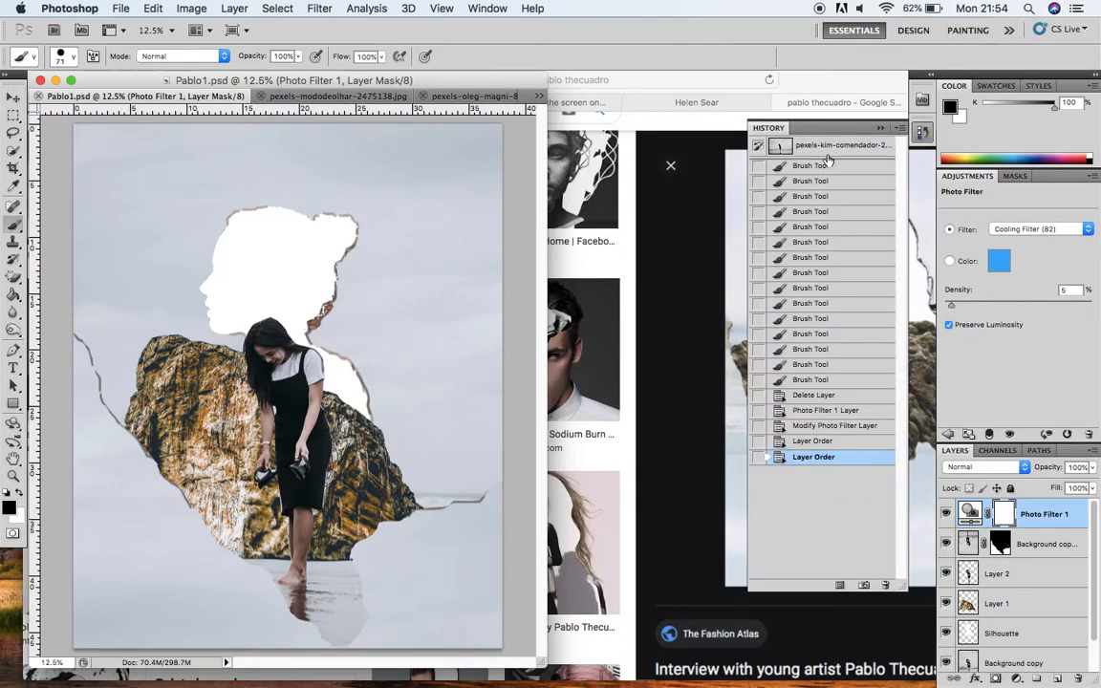
{"action": "left_click", "coordinate": [880, 128]}
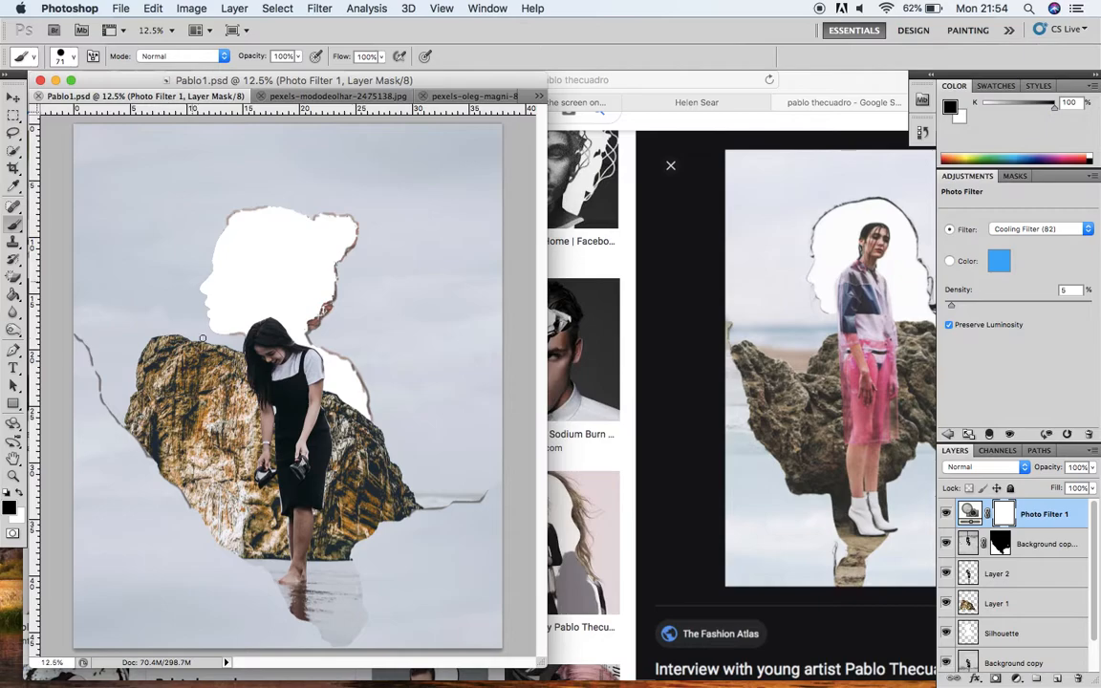
Step: Save a JPEG copy as Pablo1.jpg in Downloads at maximum quality 12 with the Baseline ("Standard") format option
{"action": "left_click", "coordinate": [121, 8]}
{"action": "left_click", "coordinate": [140, 244]}
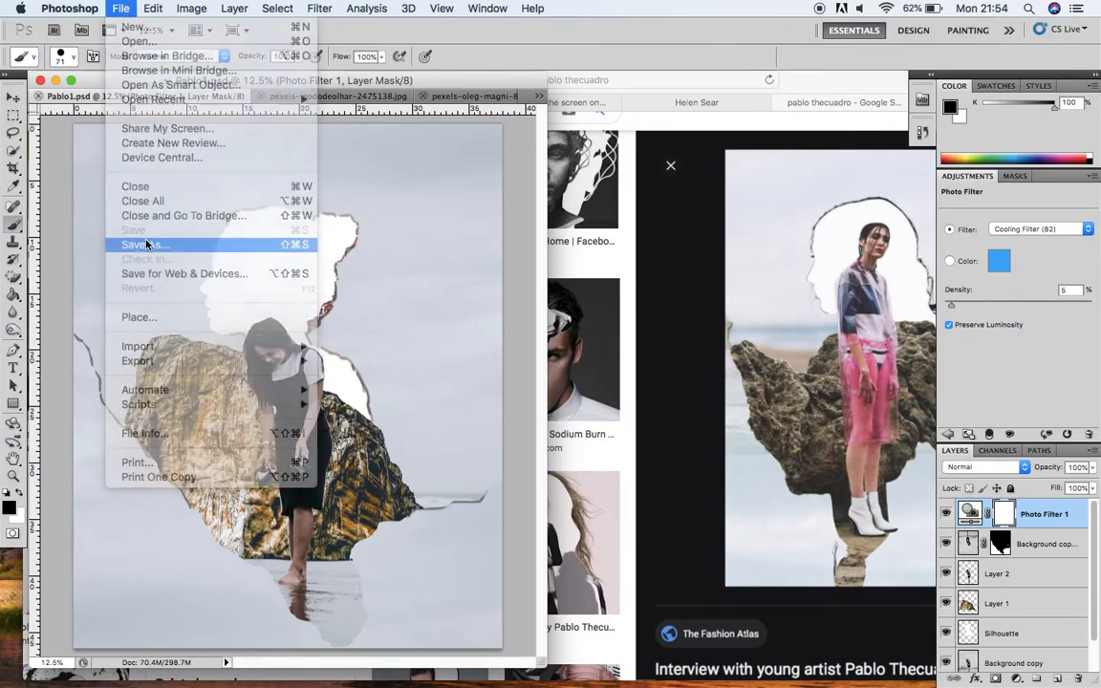
{"action": "left_click", "coordinate": [507, 302]}
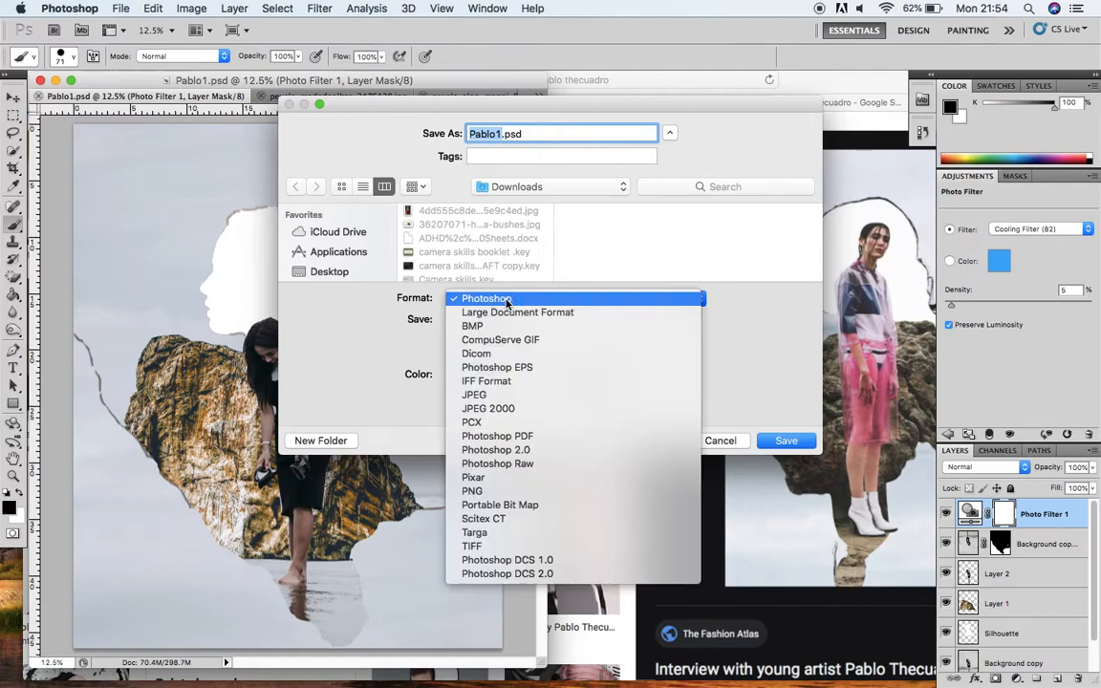
{"action": "left_click", "coordinate": [503, 395]}
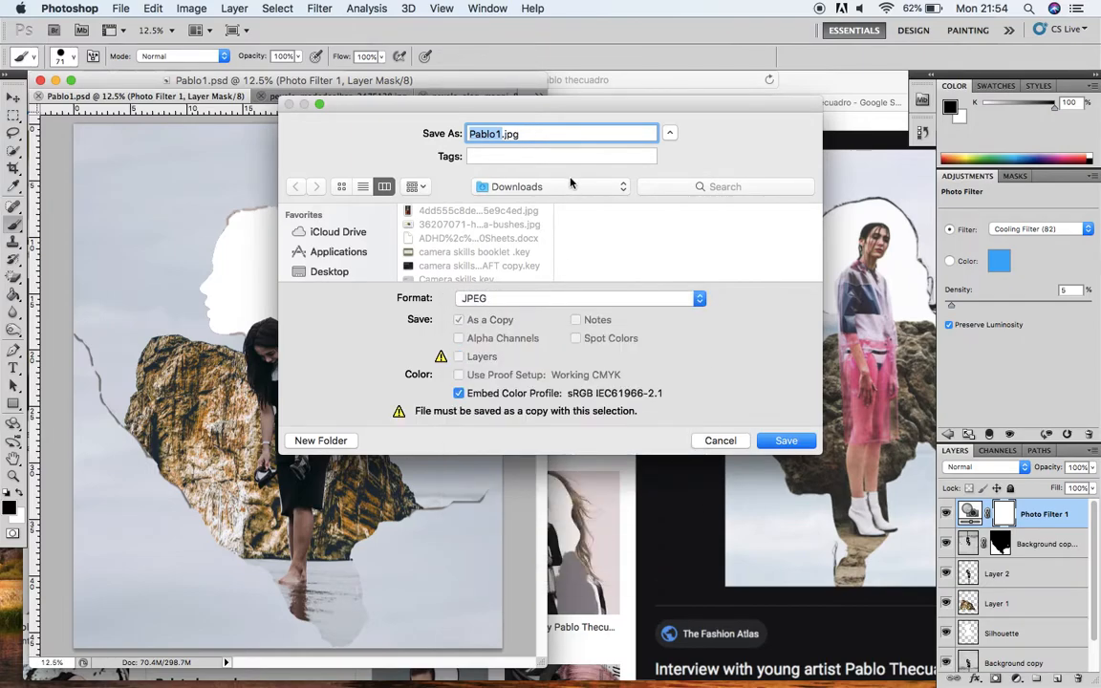
{"action": "left_click", "coordinate": [780, 445]}
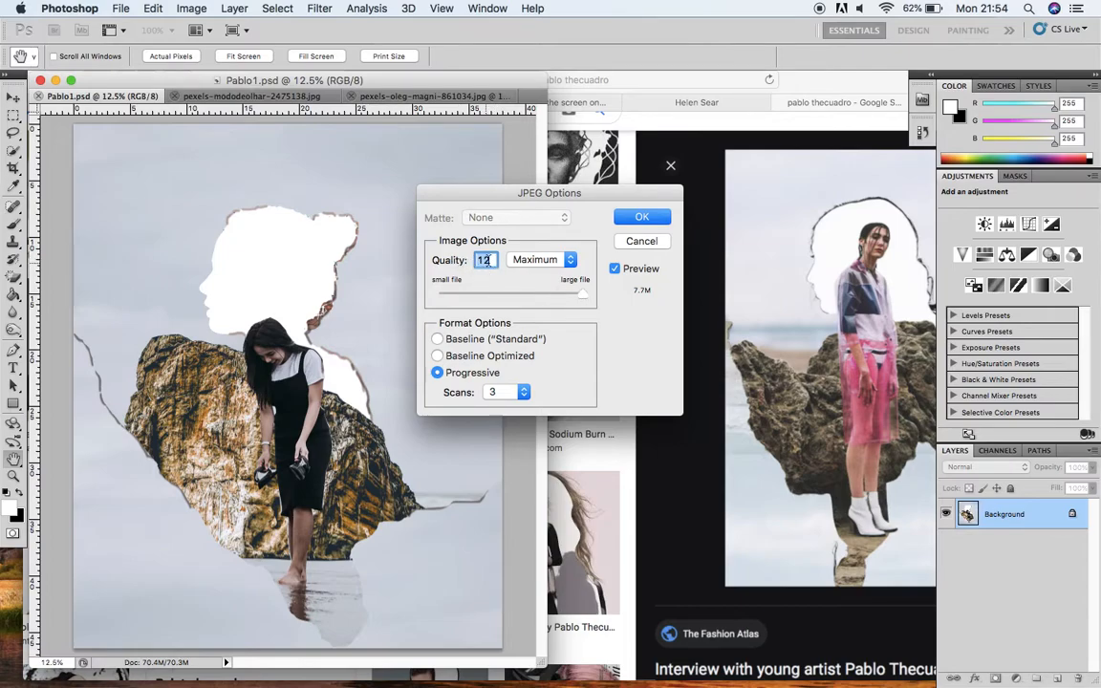
{"action": "mouse_move", "coordinate": [585, 299]}
{"action": "left_mouse_down"}
{"action": "mouse_move", "coordinate": [472, 294]}
{"action": "mouse_move", "coordinate": [585, 297]}
{"action": "left_mouse_up"}
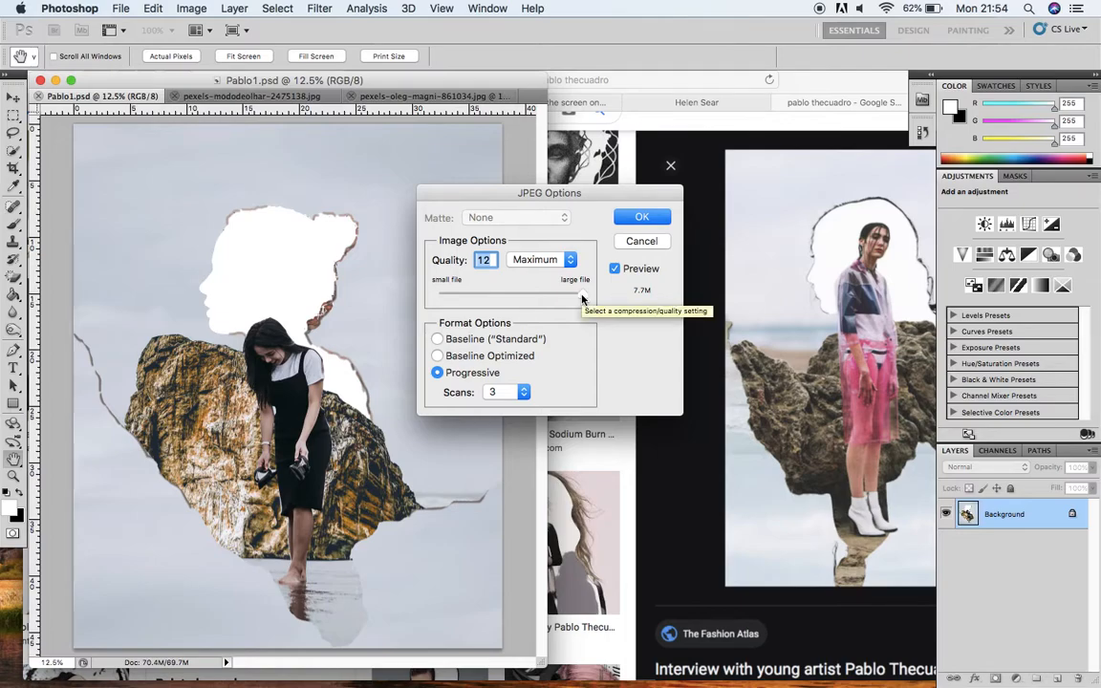
{"action": "left_click", "coordinate": [438, 339]}
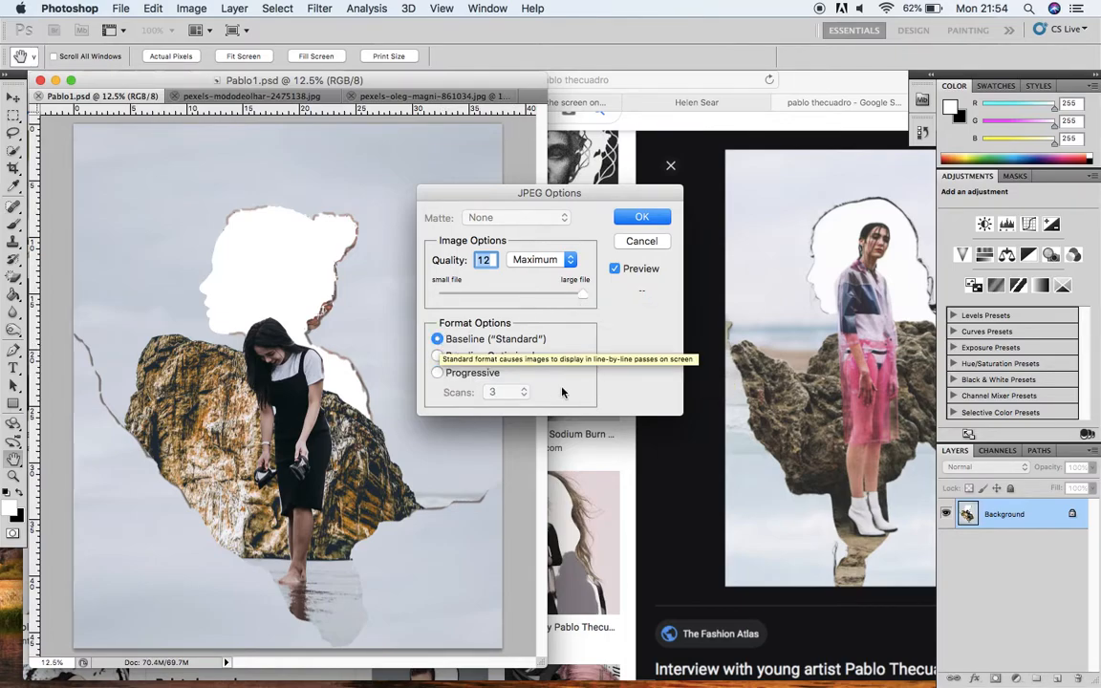
{"action": "left_click", "coordinate": [642, 219]}
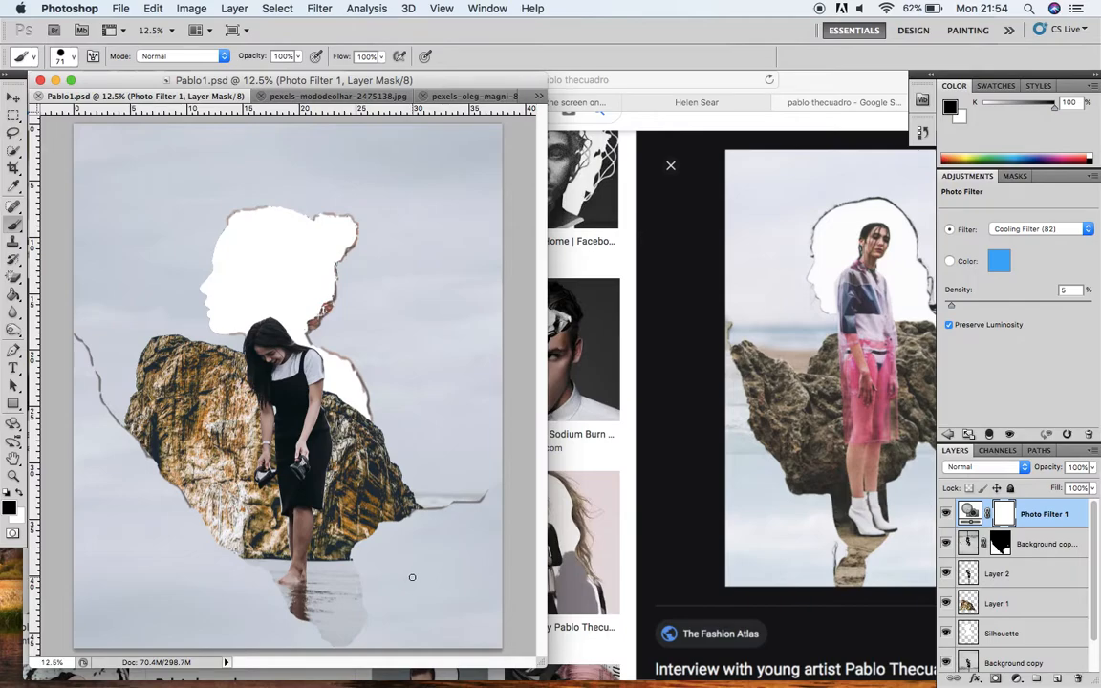
Step: Switch to Finder, search this Mac for "pablo" and open Pablo1.jpg in Photoshop, with its window moved beside the reference image
{"action": "left_click", "coordinate": [282, 673]}
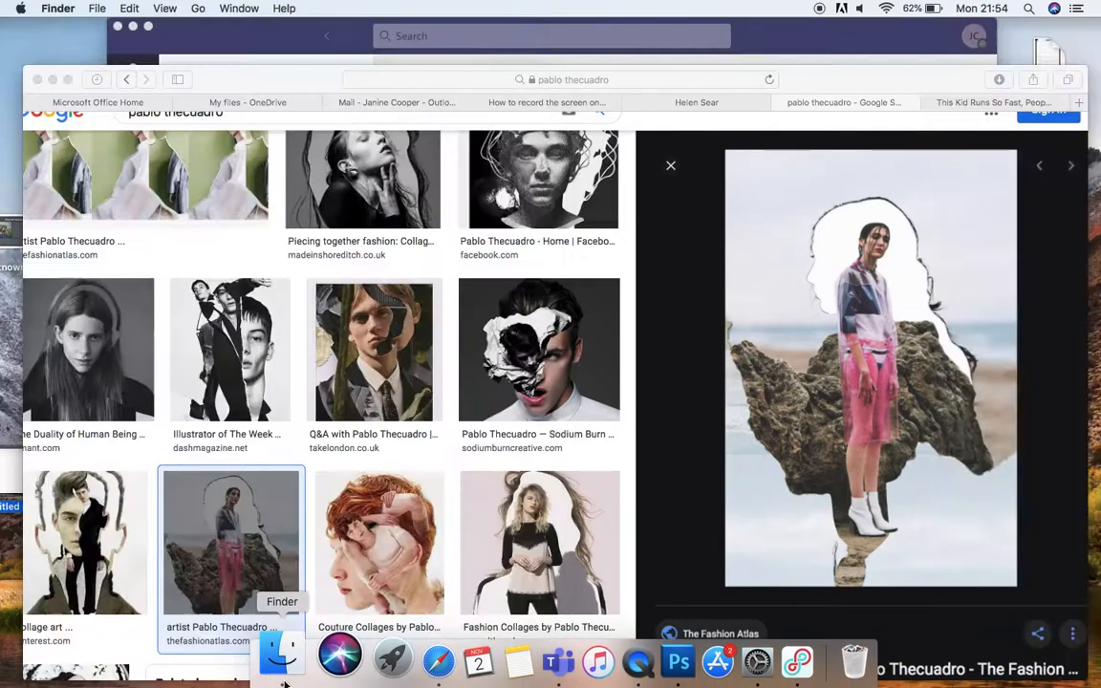
{"action": "left_click", "coordinate": [225, 324]}
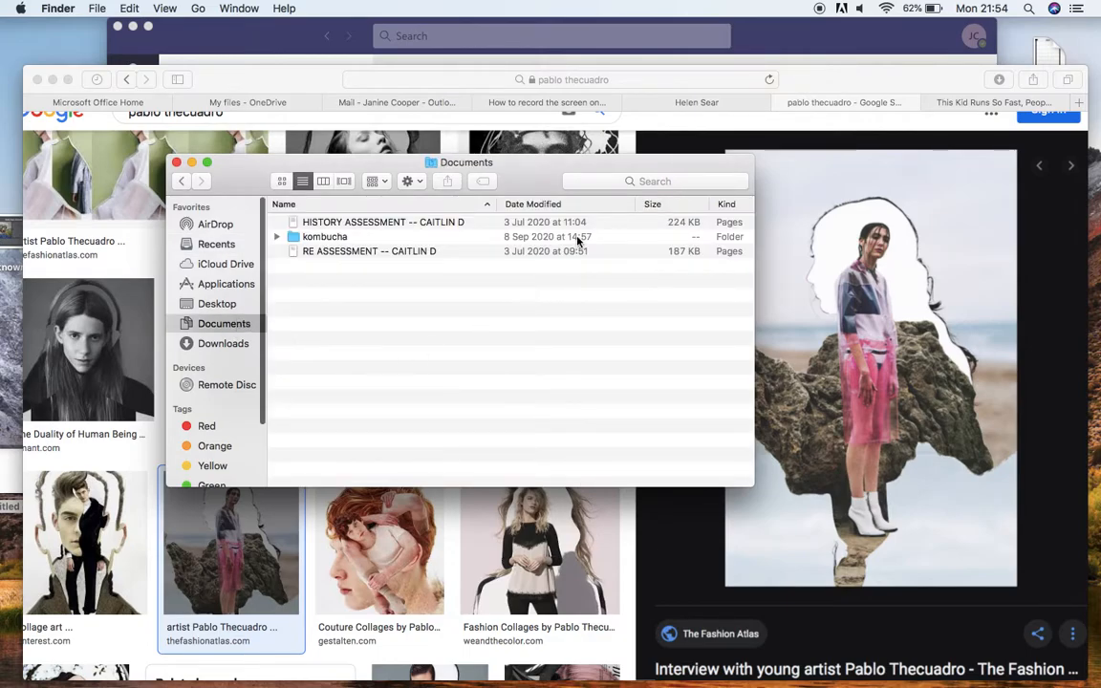
{"action": "left_click", "coordinate": [621, 181]}
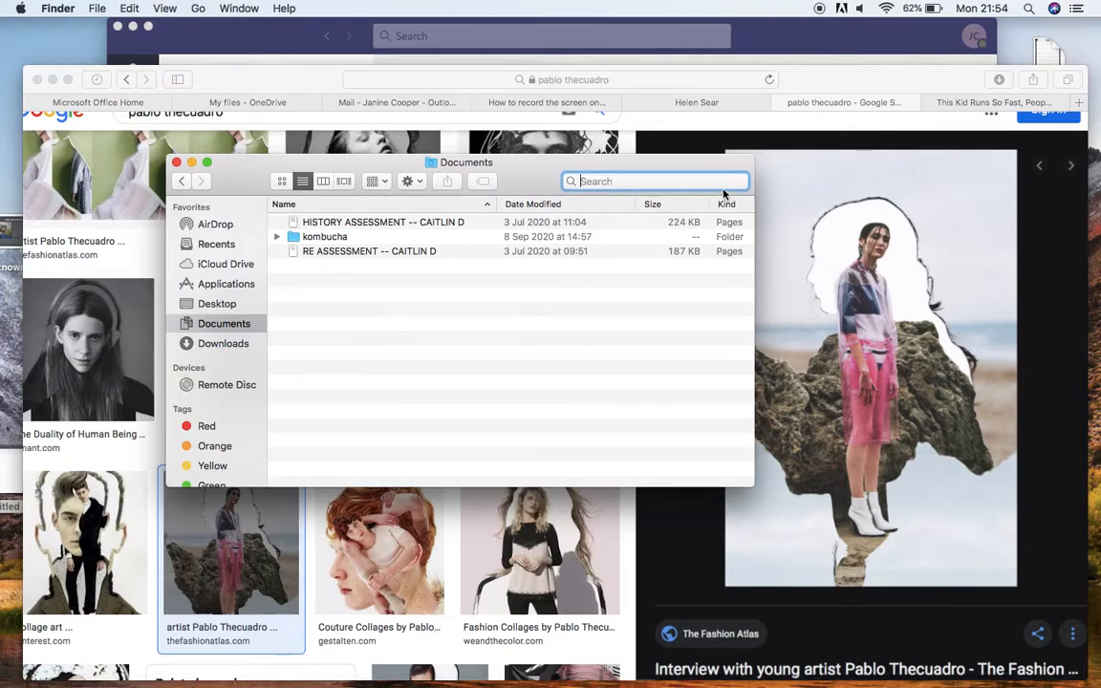
{"action": "type", "text": "pablo"}
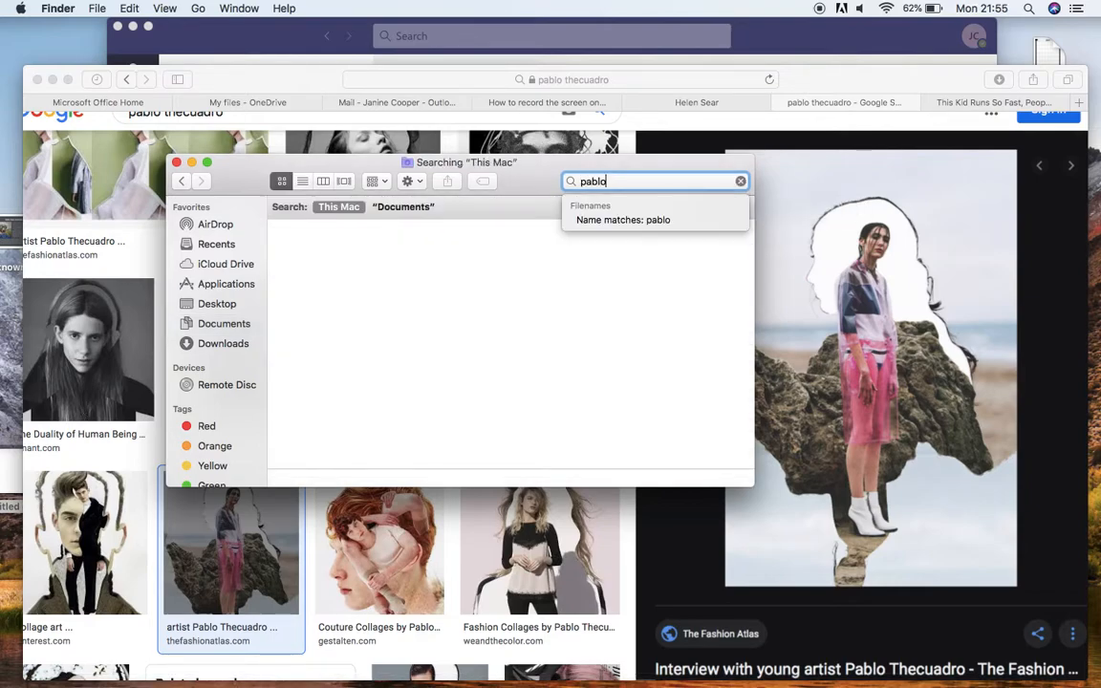
{"action": "key", "text": "Return"}
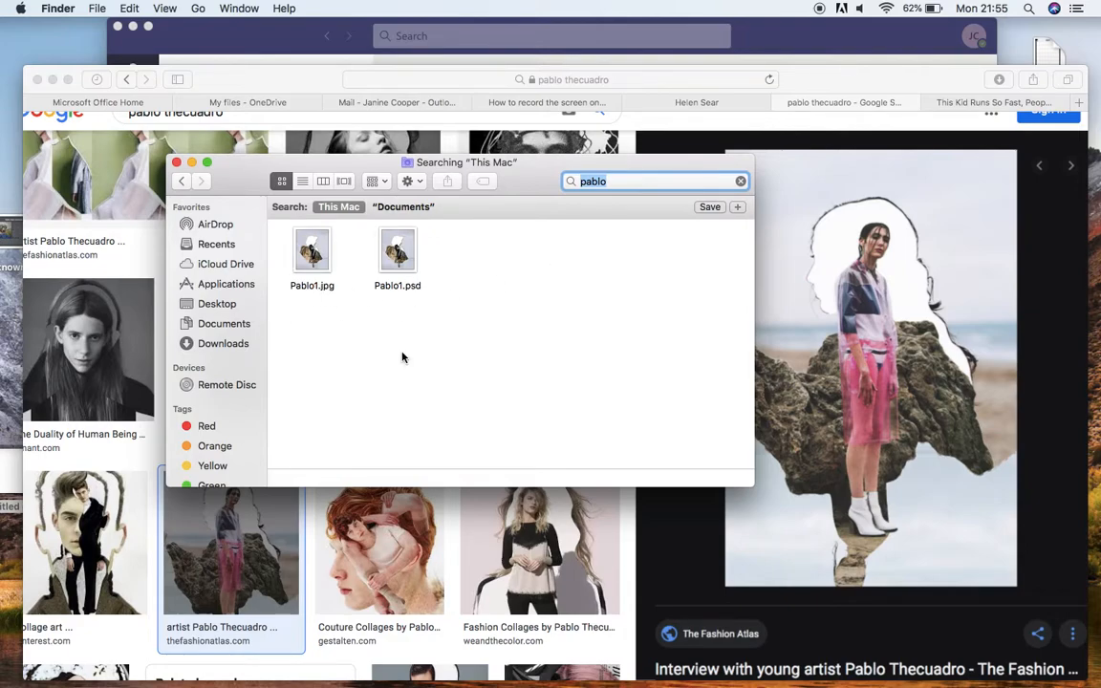
{"action": "double_click", "coordinate": [315, 256]}
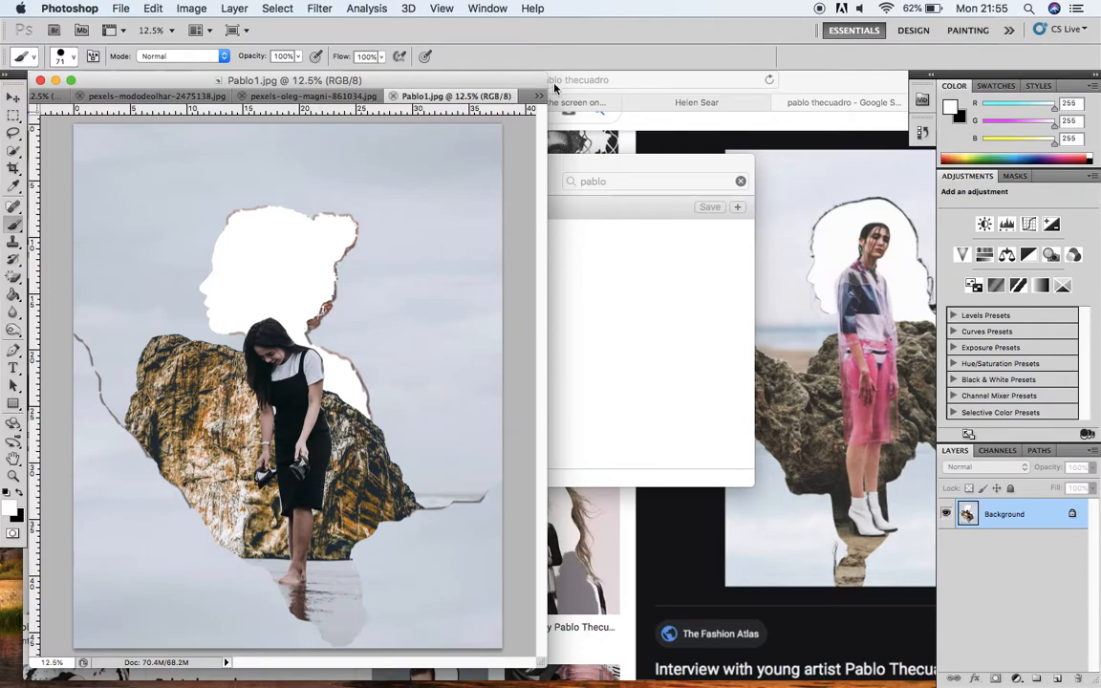
{"action": "left_click_drag", "start_coordinate": [528, 84], "coordinate": [684, 59]}
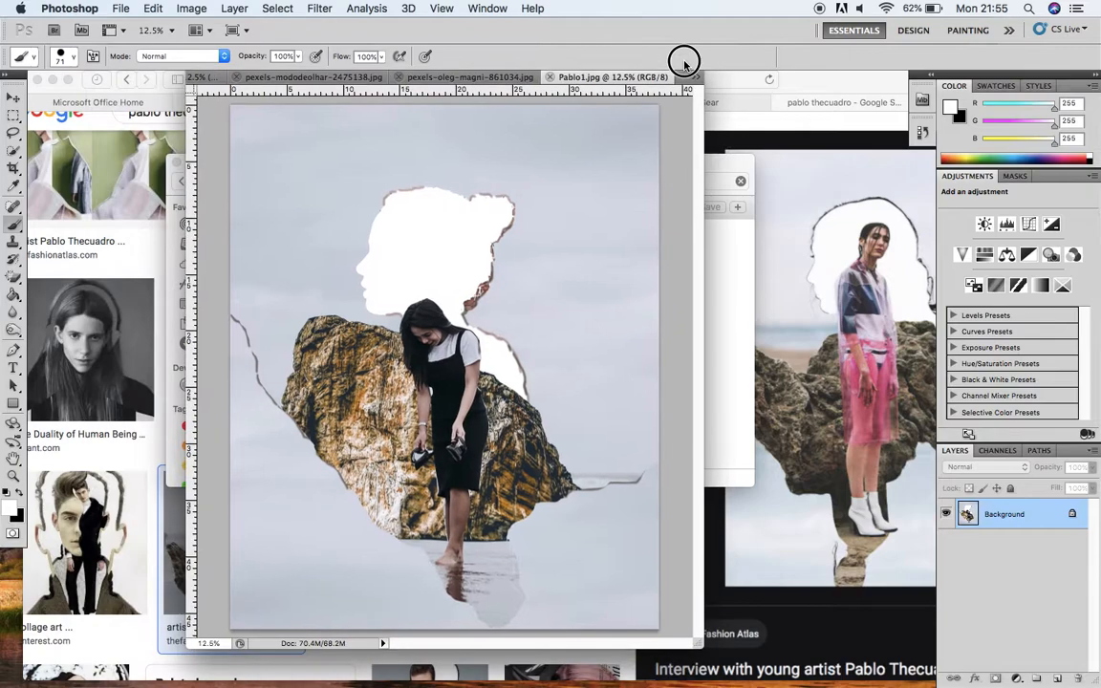